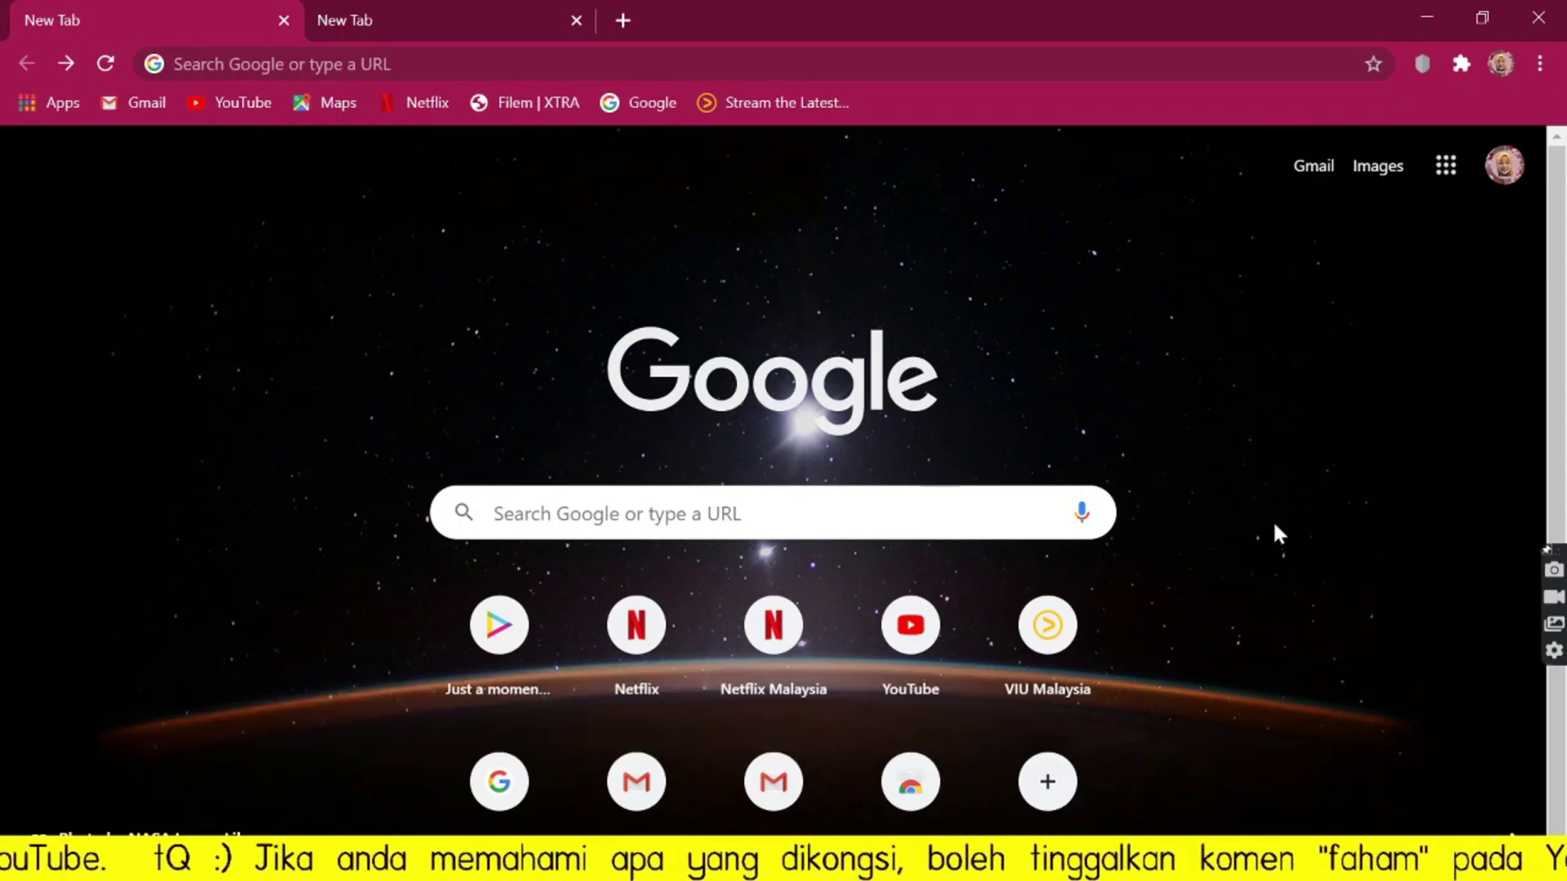
Open Google Drive and dismiss the notification prompt and the Drive for desktop offer.
{"action": "left_click", "coordinate": [1447, 179]}
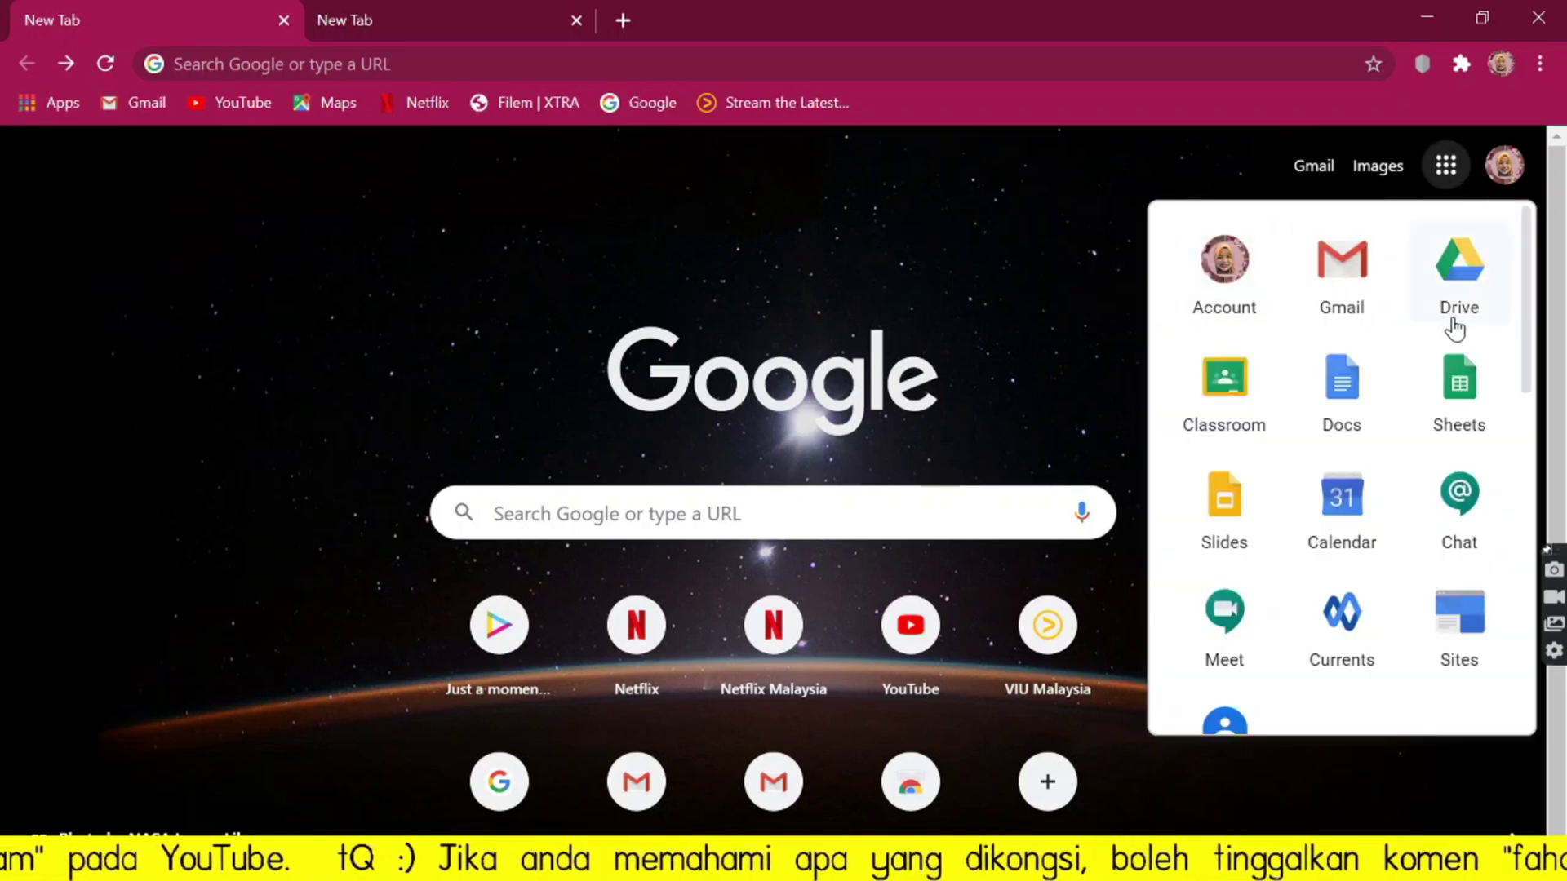
{"action": "left_click", "coordinate": [1473, 283]}
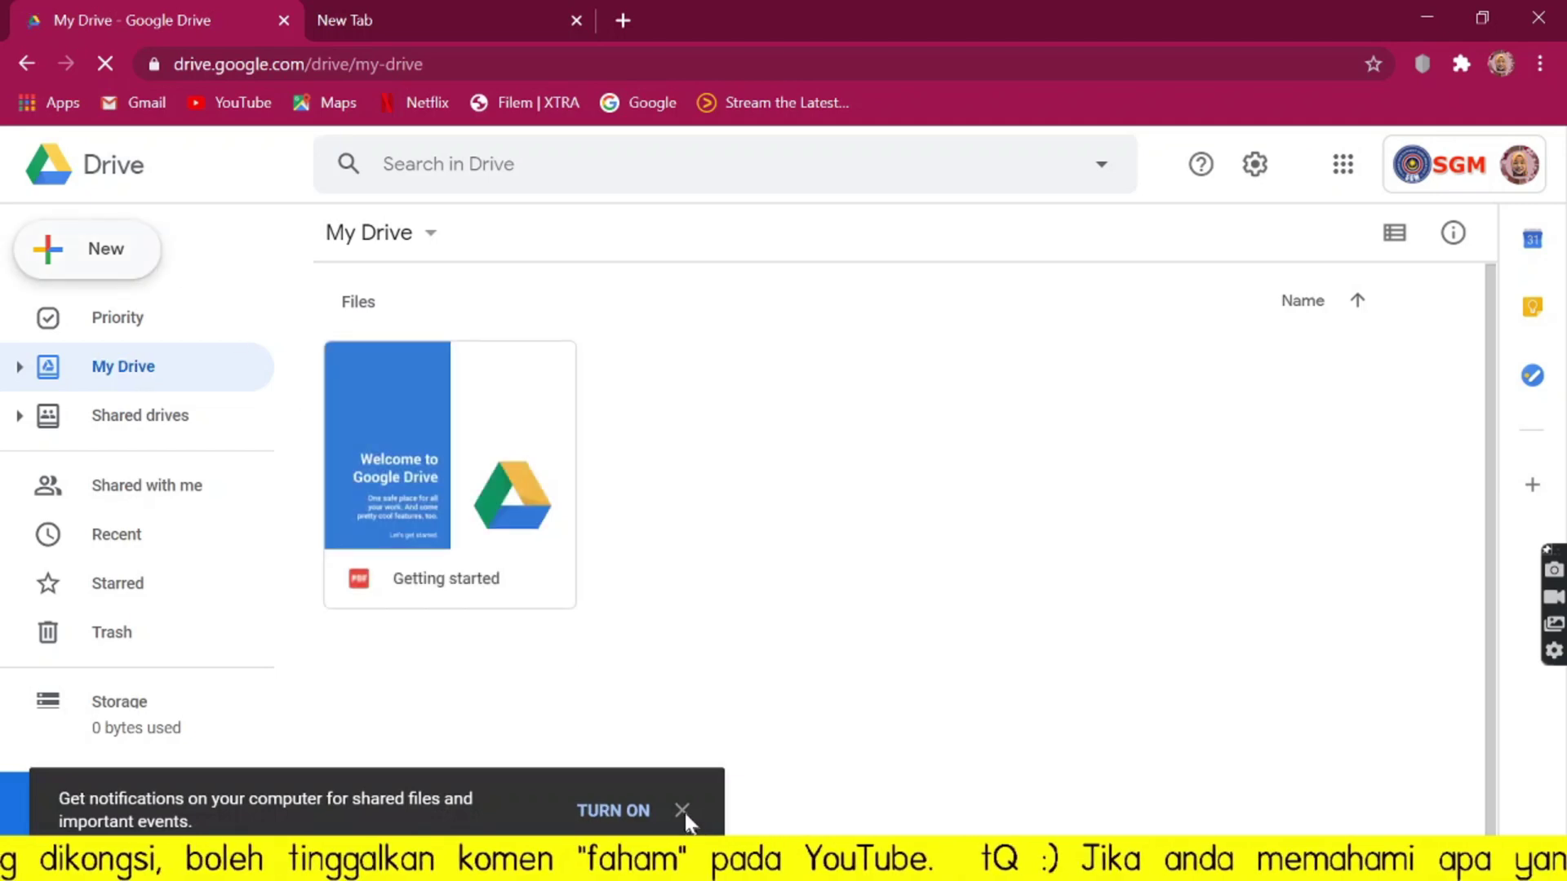
{"action": "left_click", "coordinate": [683, 811]}
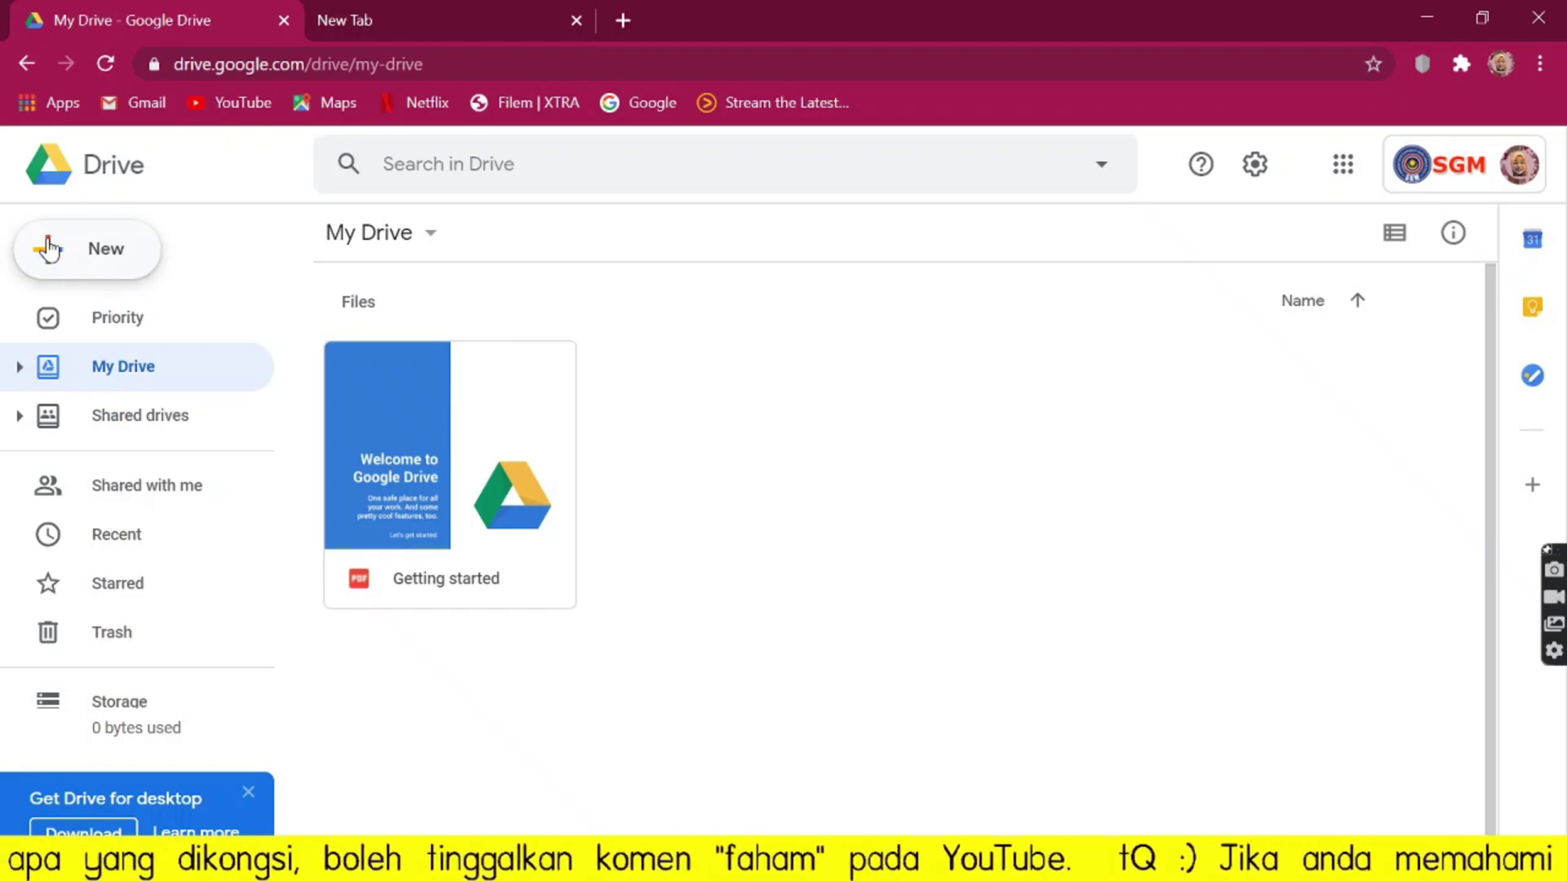
{"action": "left_click", "coordinate": [102, 263]}
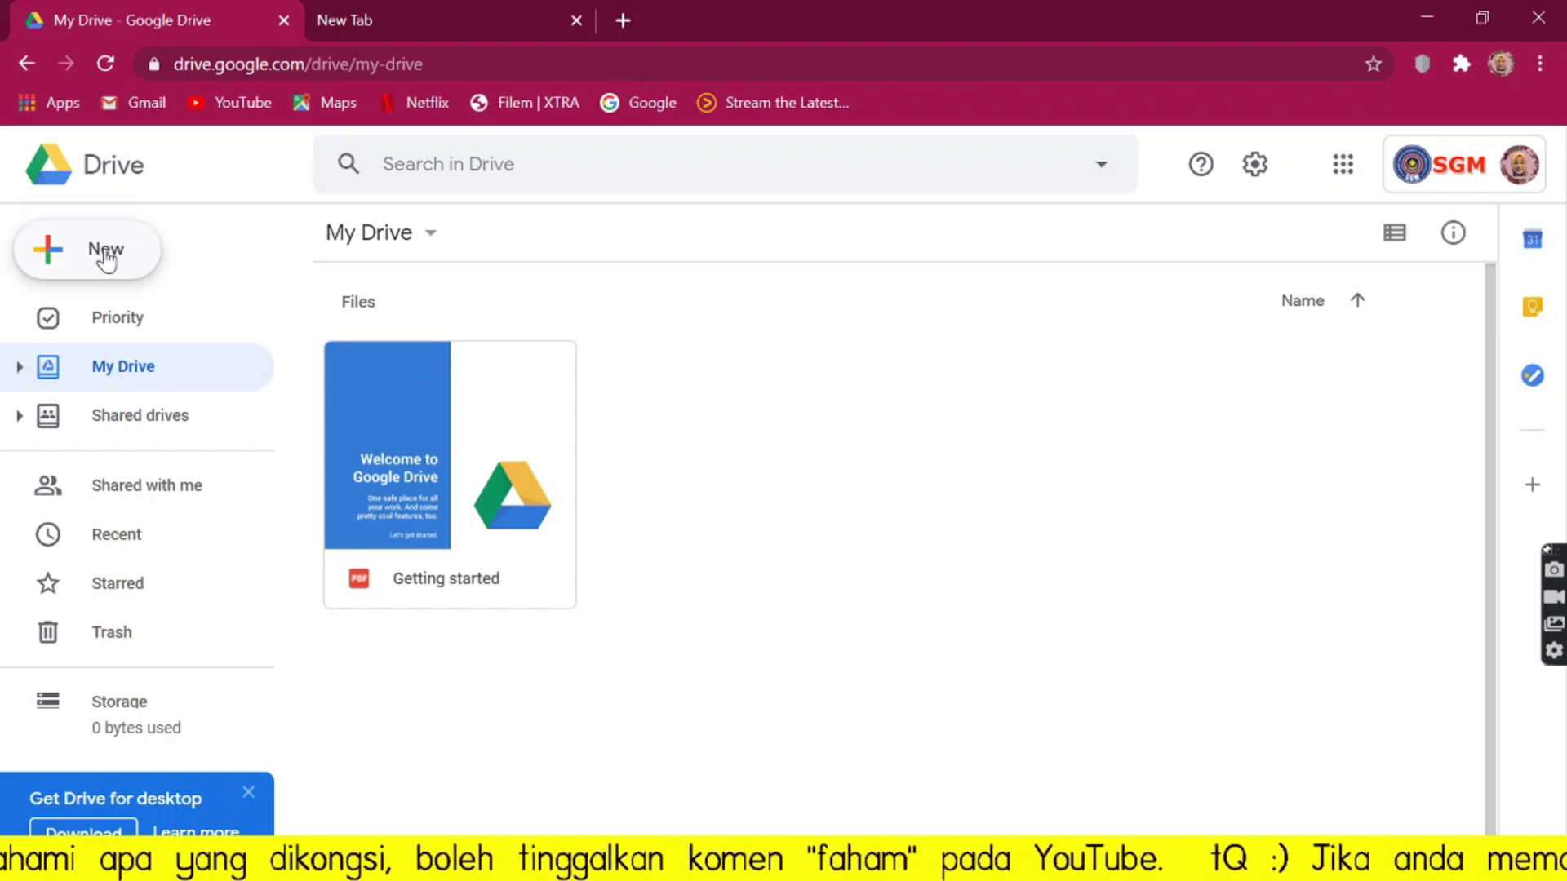
{"action": "left_click", "coordinate": [248, 796]}
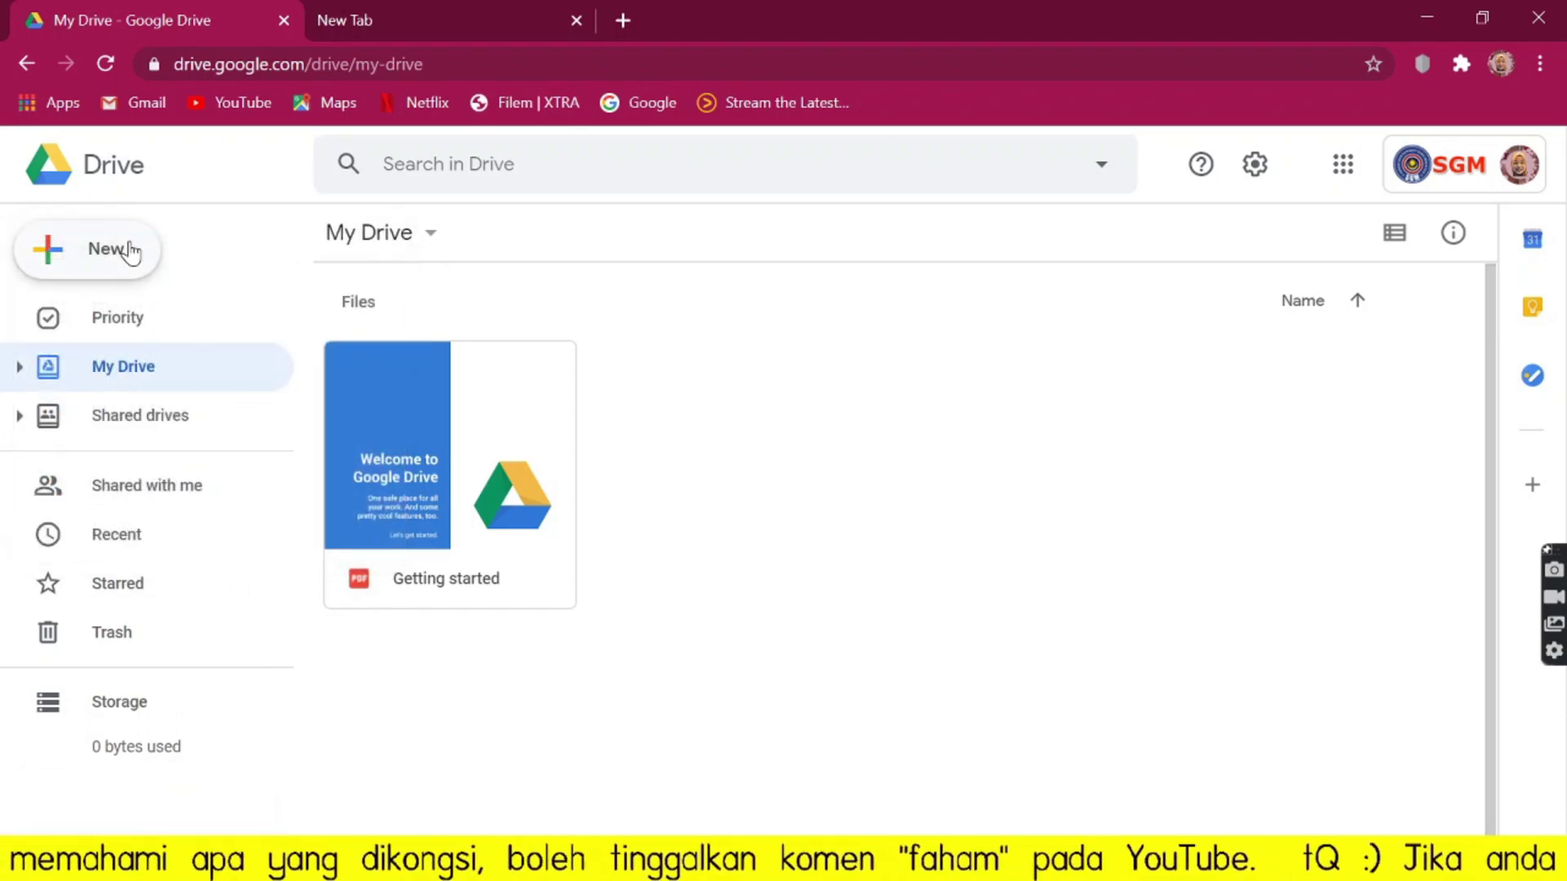
Create a new blank Google Form from My Drive and decline the introductory tour.
{"action": "left_click", "coordinate": [126, 248]}
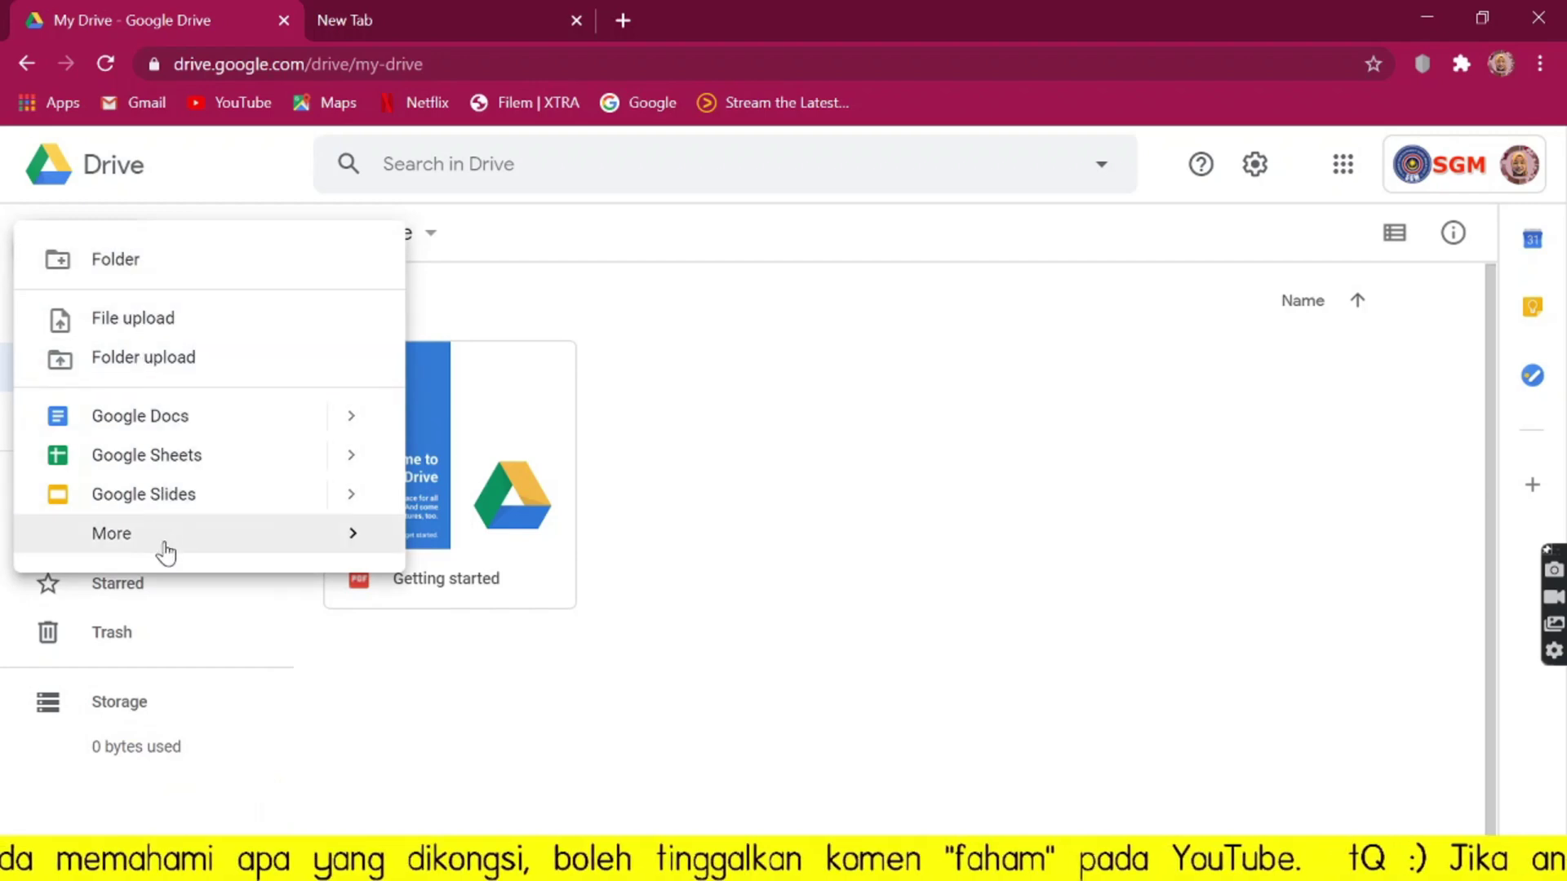
{"action": "mouse_move", "coordinate": [166, 552]}
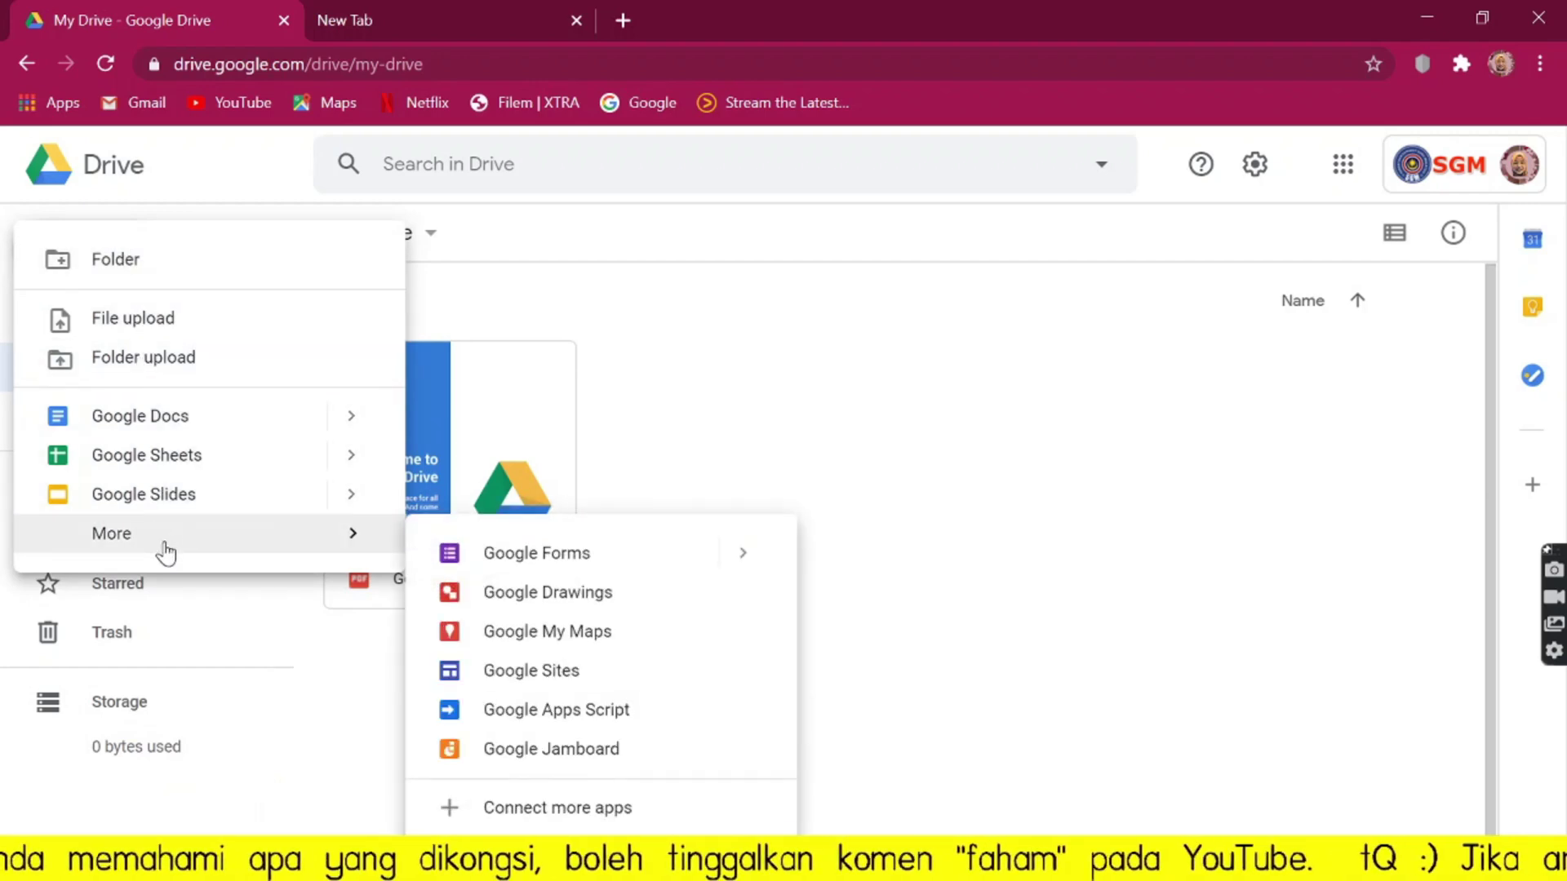
{"action": "left_click", "coordinate": [537, 563]}
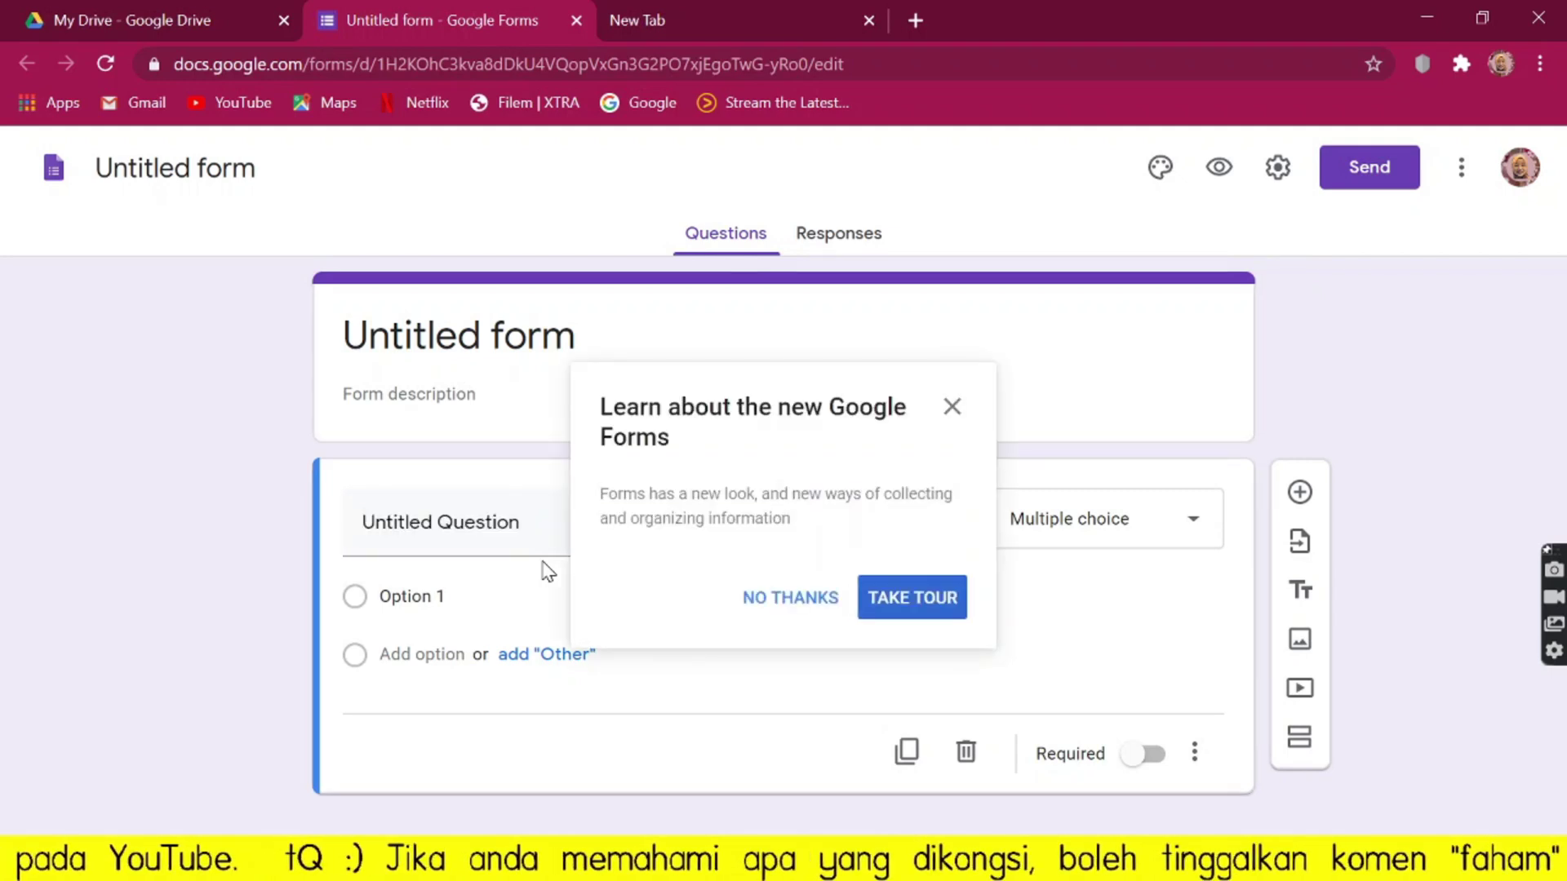
{"action": "left_click", "coordinate": [779, 608]}
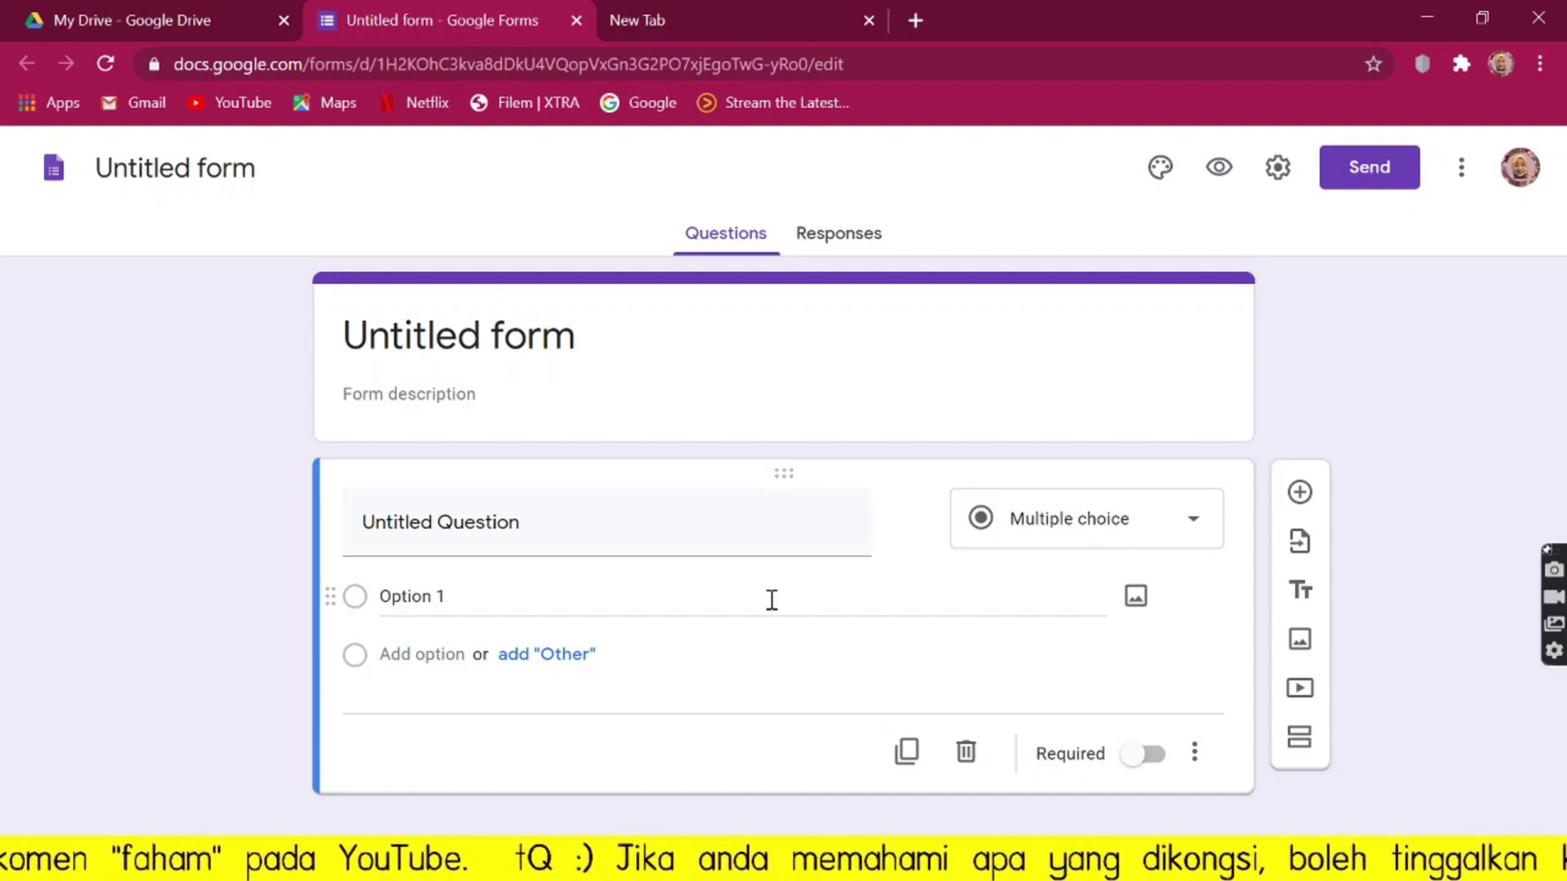
Name the form "KEHADIRAN PESERTA KURSUS BAHASA ISYARAT" and apply the same text to its heading.
{"action": "left_click", "coordinate": [217, 169]}
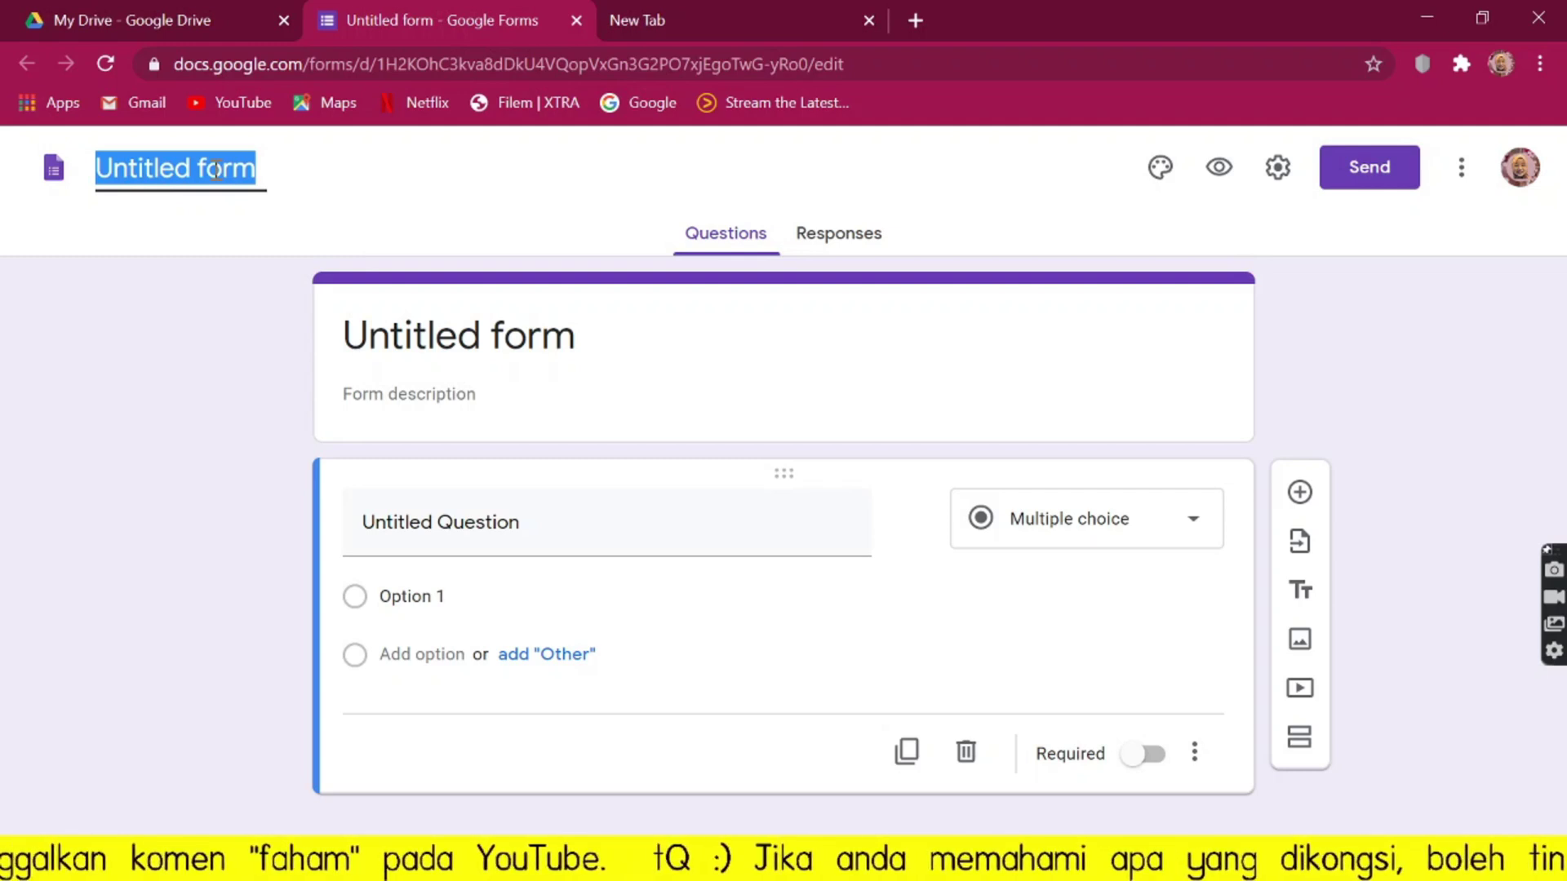
{"action": "type", "text": "KEHADIRAN KU"}
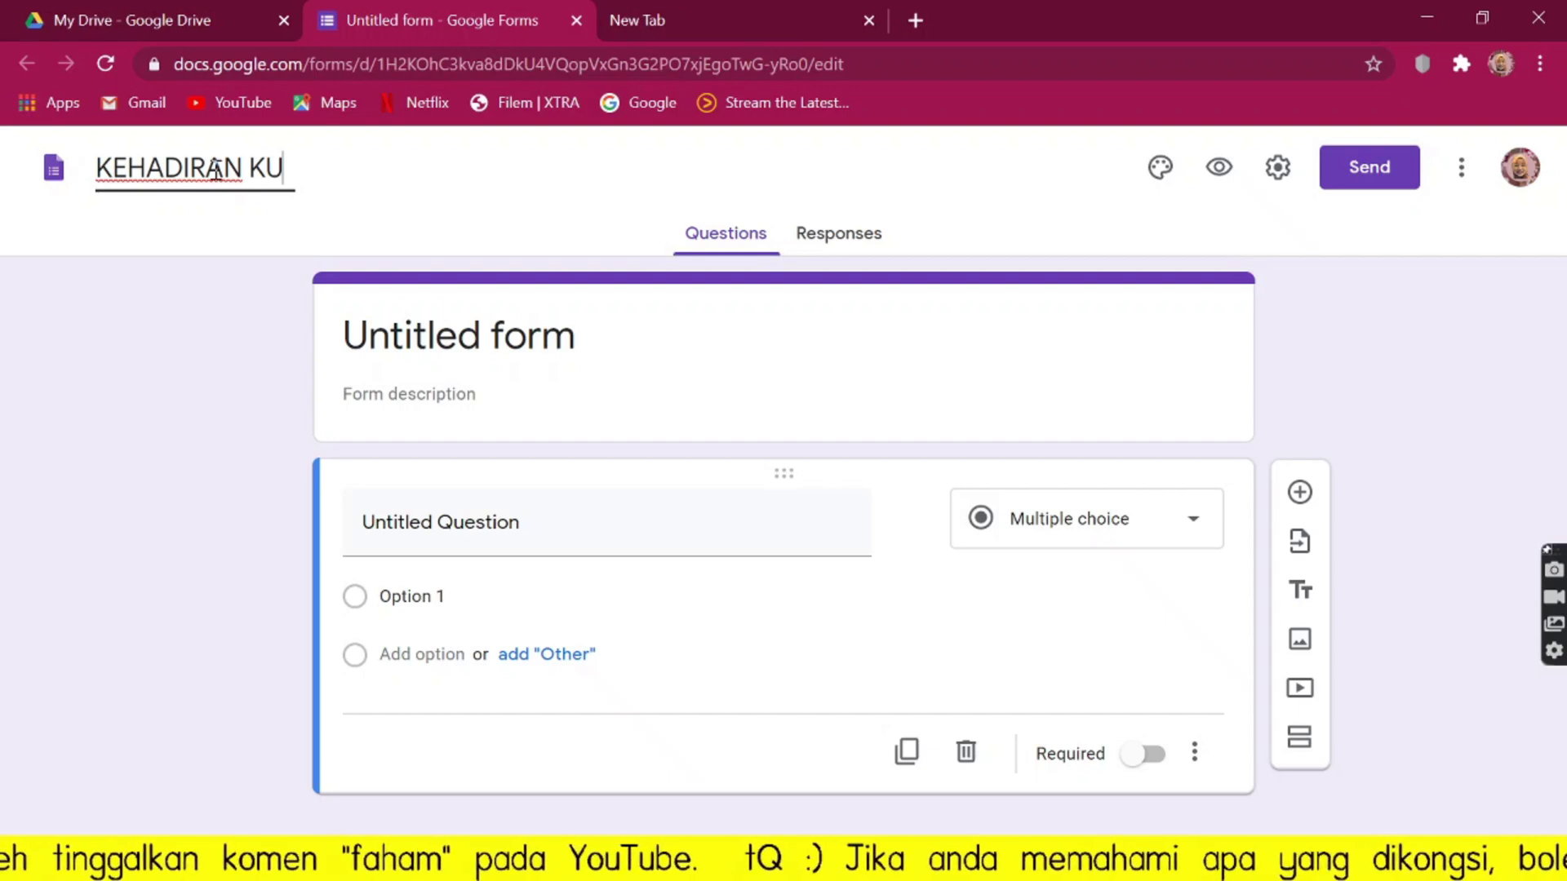
{"action": "key", "text": "BackSpace"}
{"action": "key", "text": "BackSpace"}
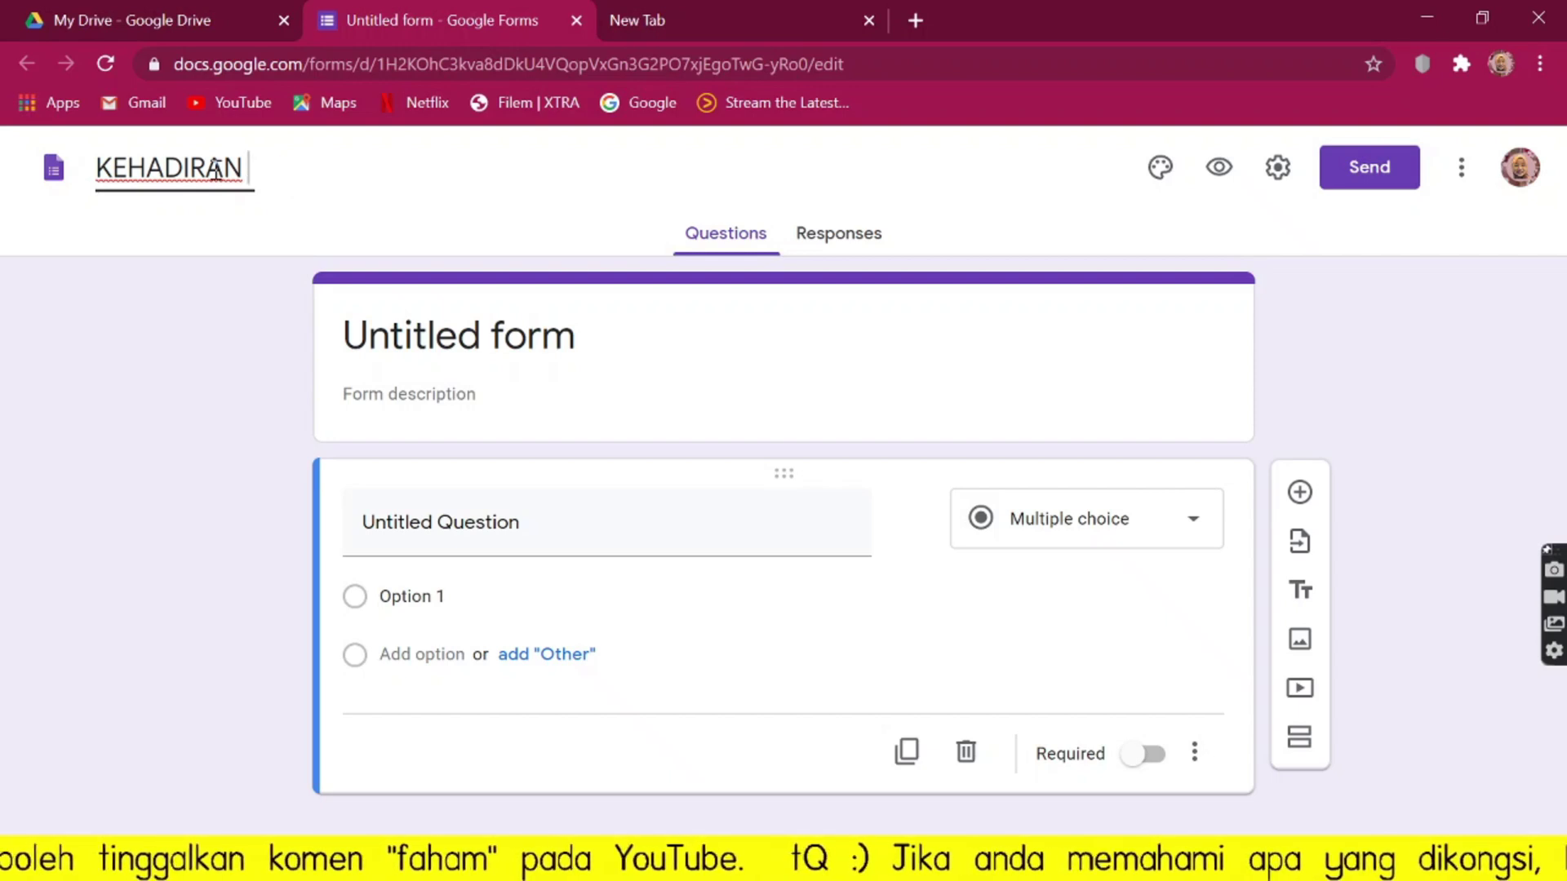
{"action": "type", "text": "PESER"}
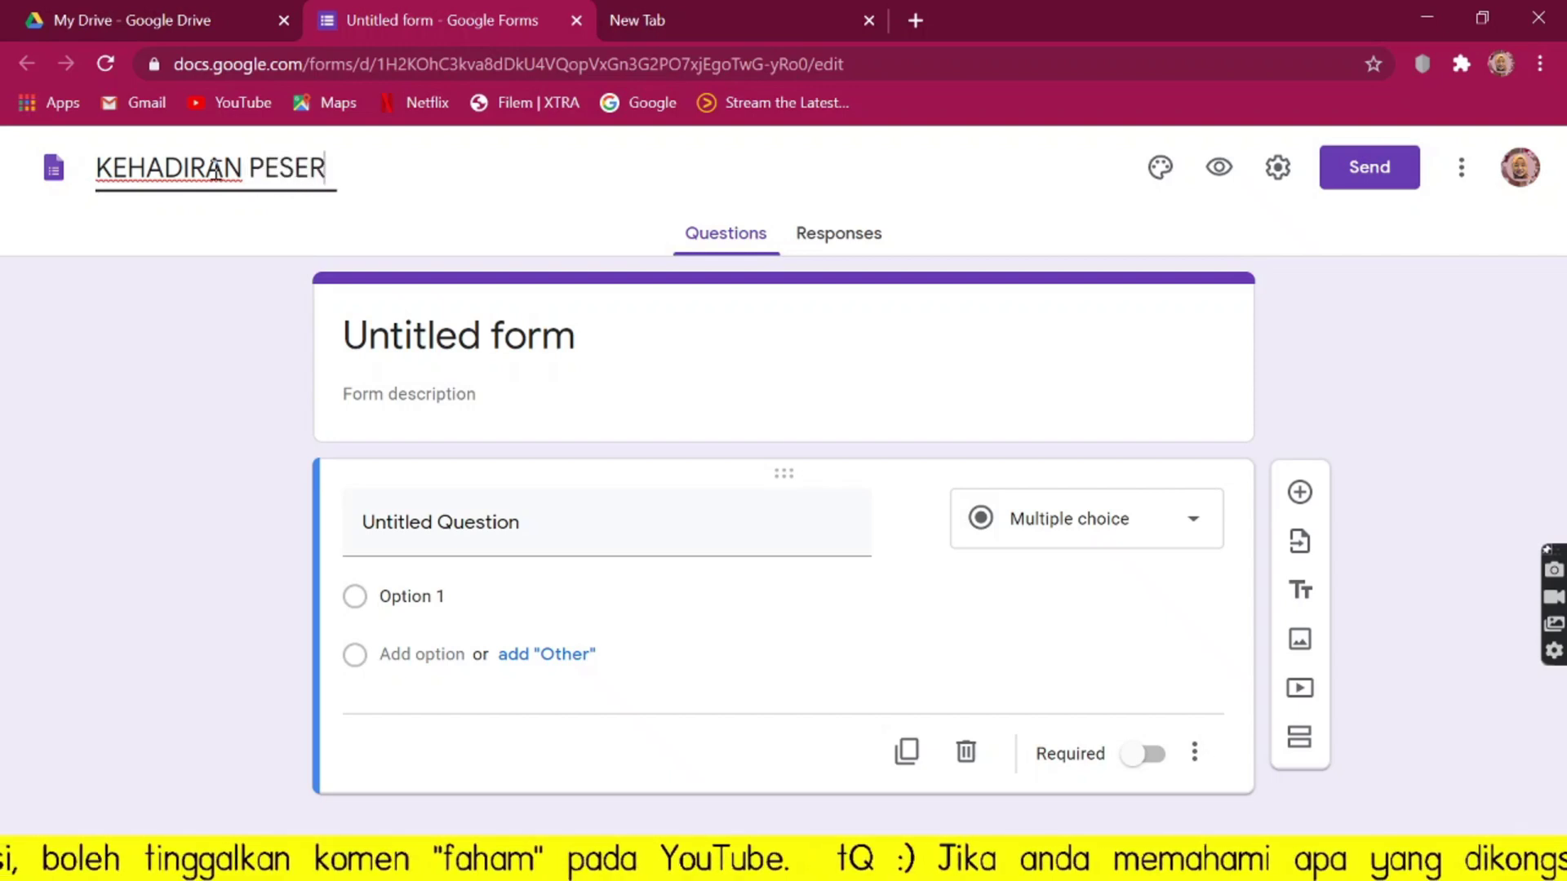
{"action": "type", "text": "TA KURSUS BAHASA"}
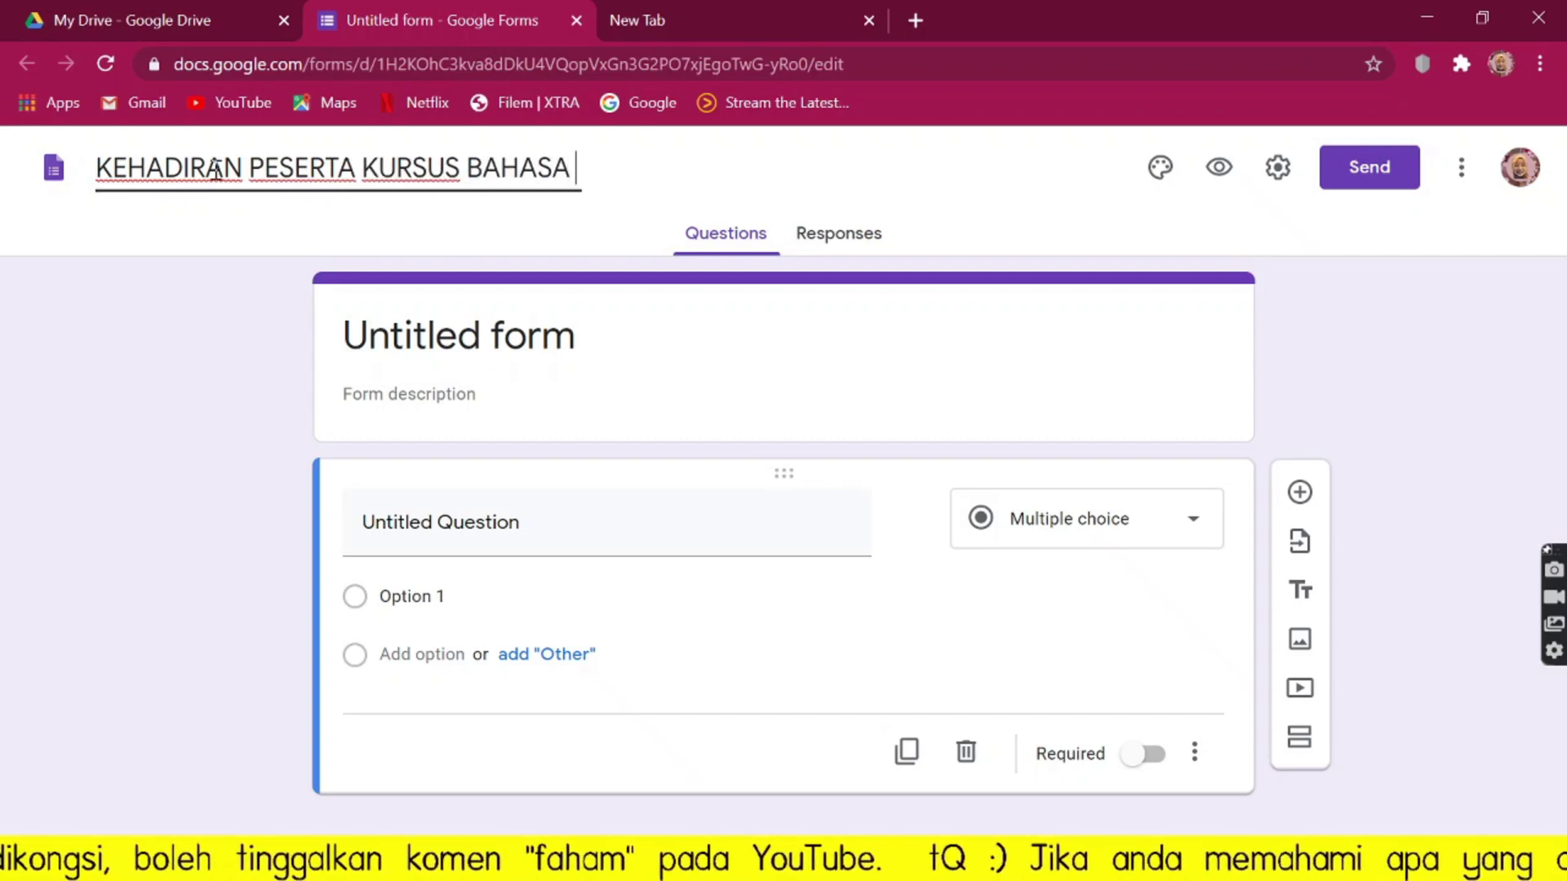
{"action": "type", "text": " ISYARAT"}
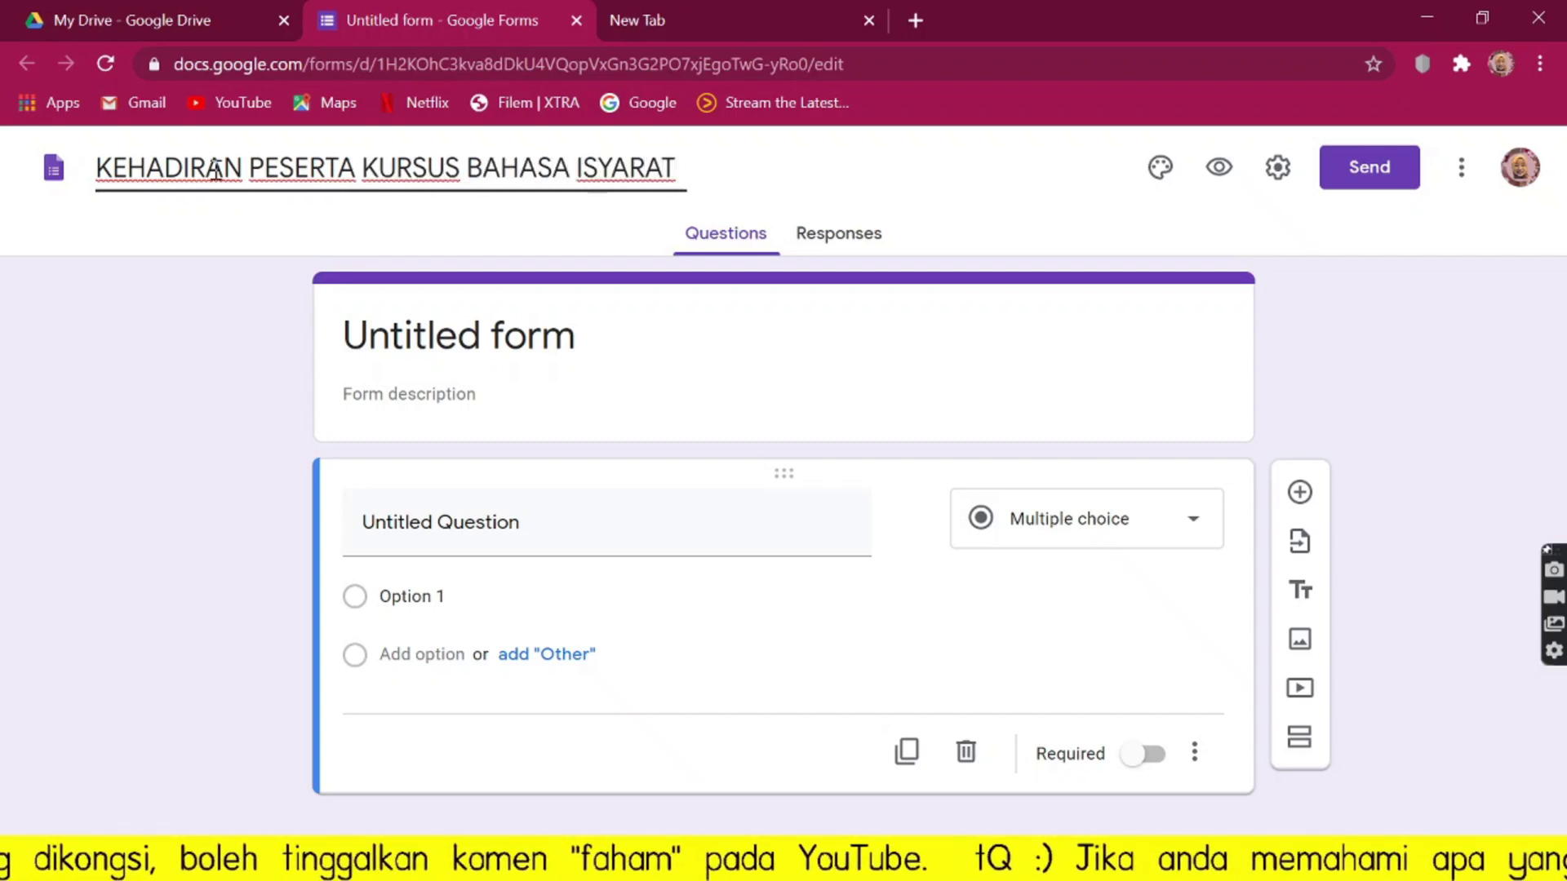
{"action": "left_click", "coordinate": [464, 346]}
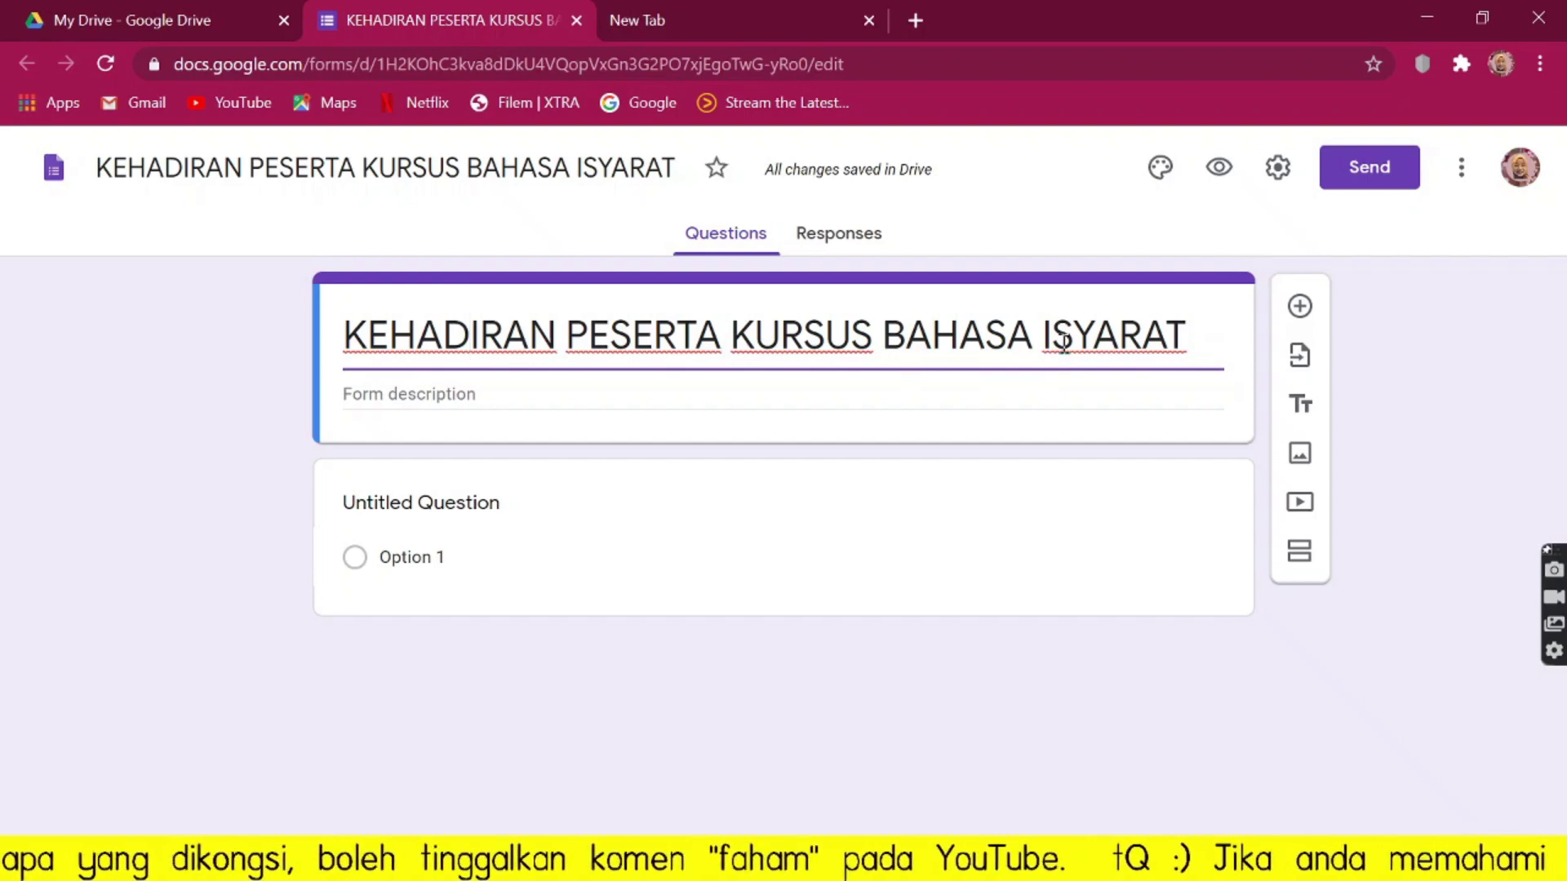
Title the first question "Nama Peserta" and make it required.
{"action": "left_click", "coordinate": [469, 514]}
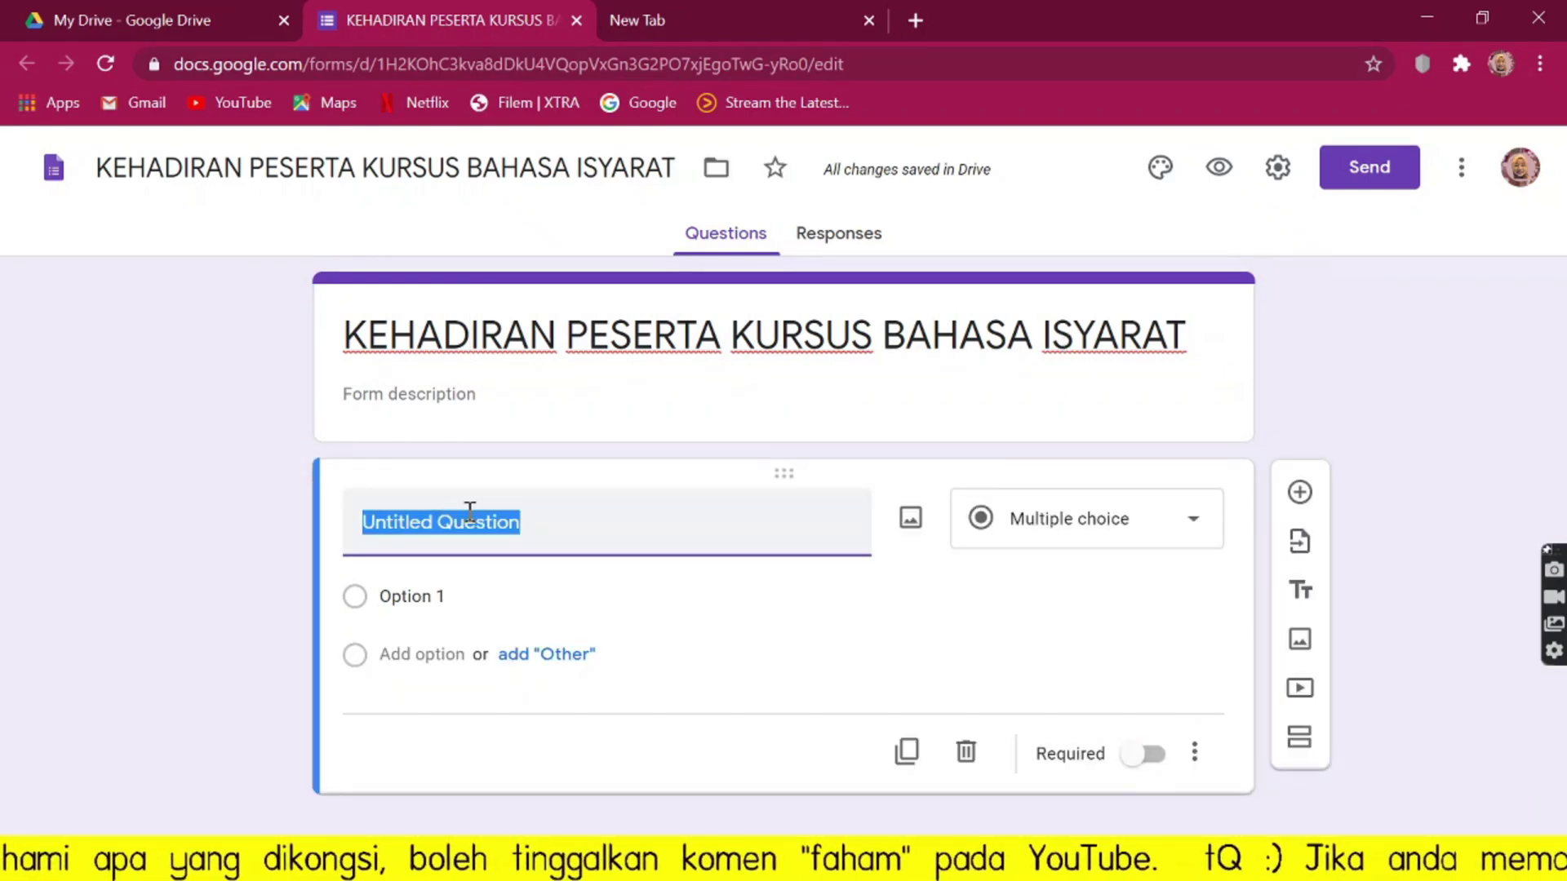
{"action": "type", "text": "Nama"}
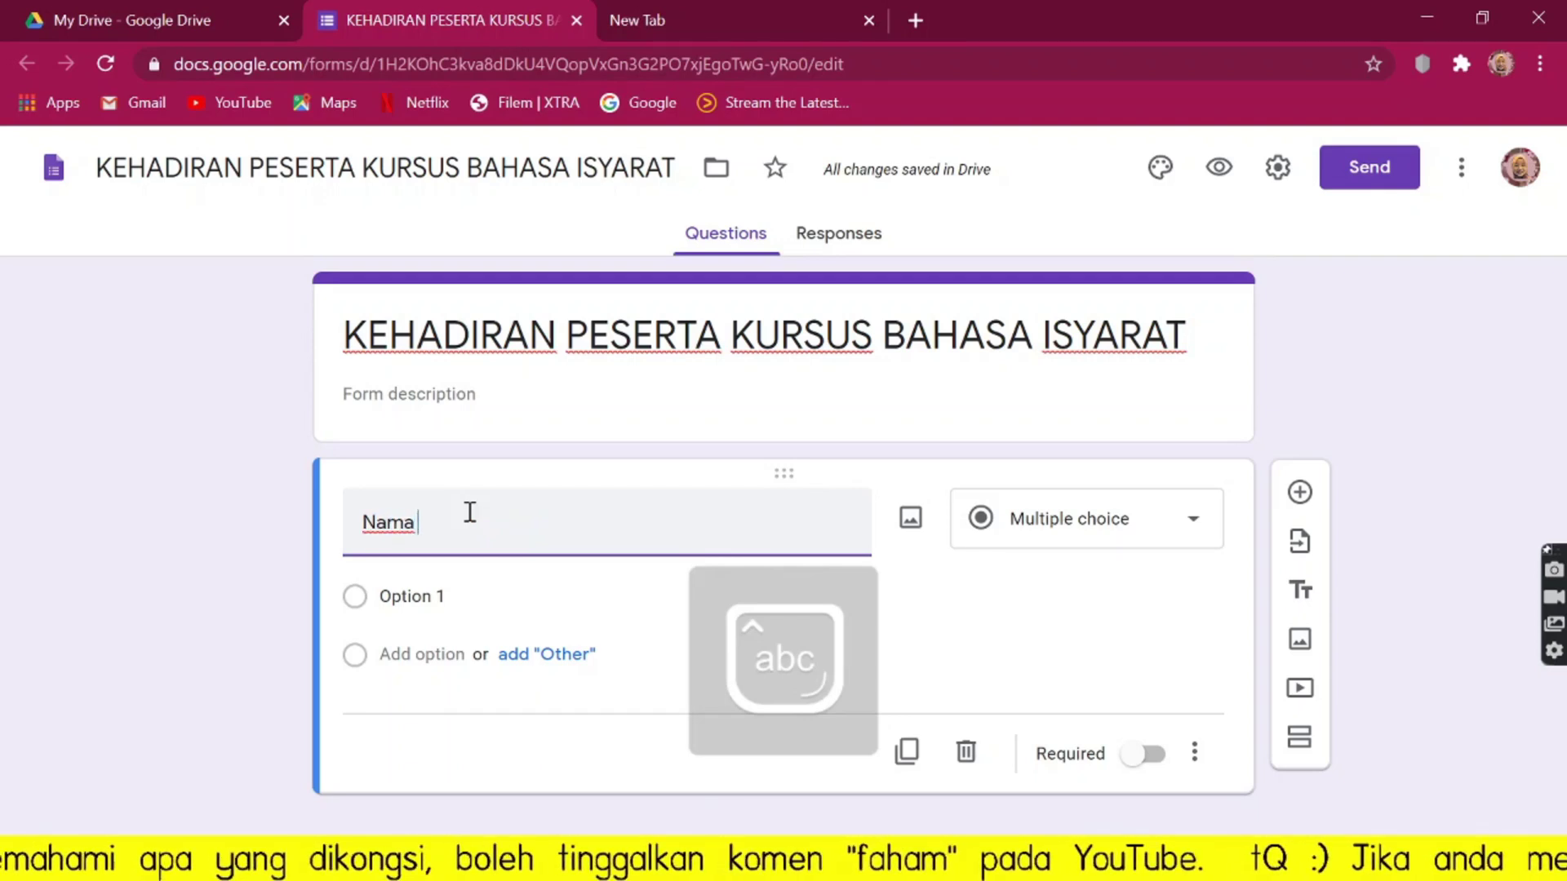
{"action": "type", "text": " Peserta"}
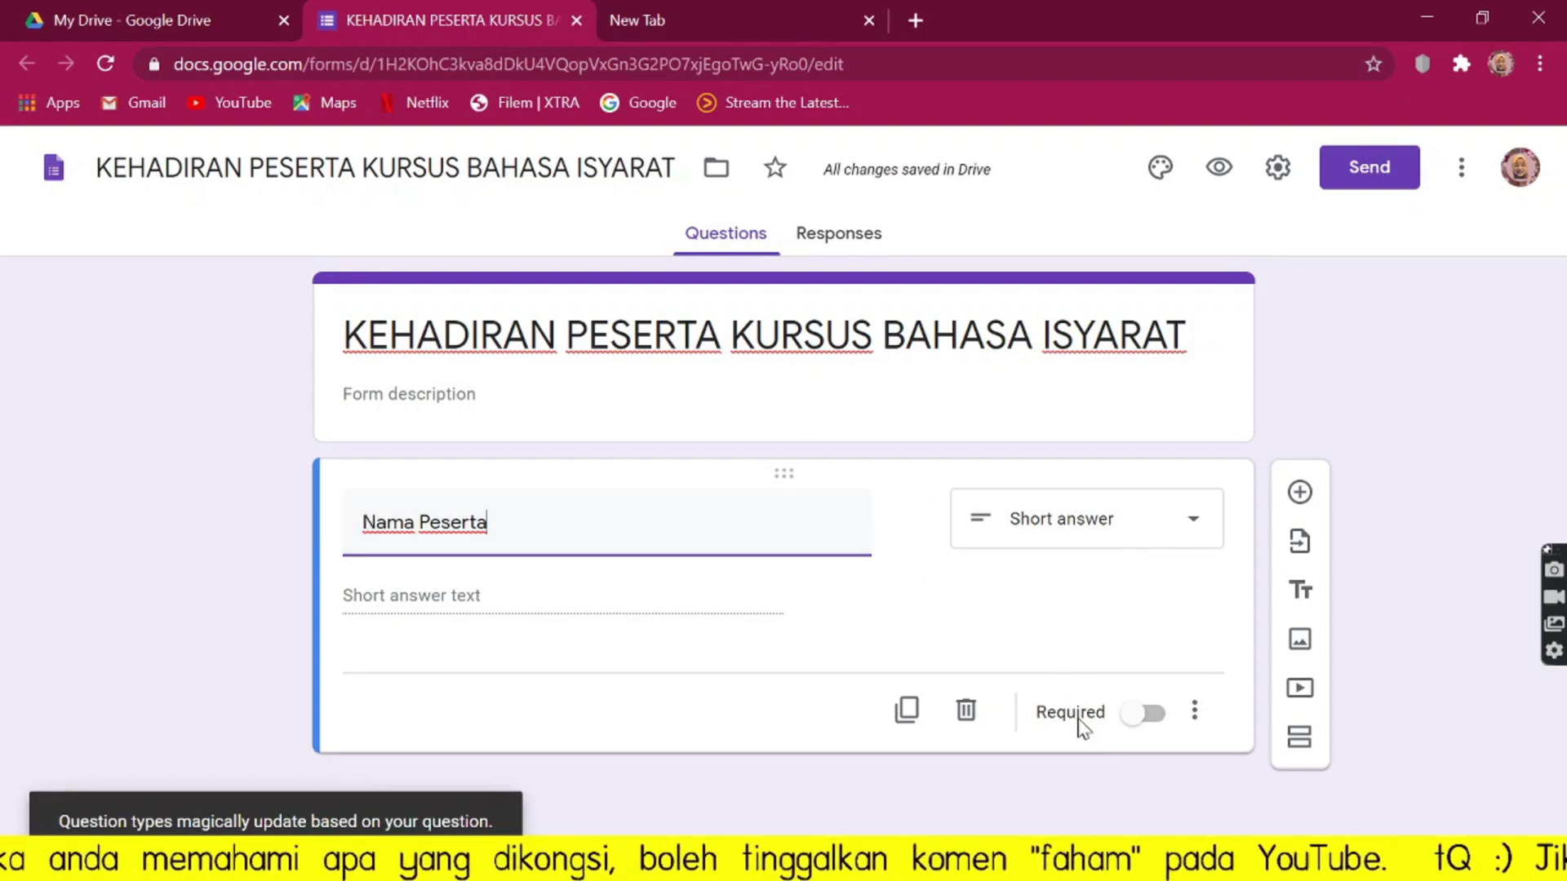
{"action": "left_click", "coordinate": [1138, 716]}
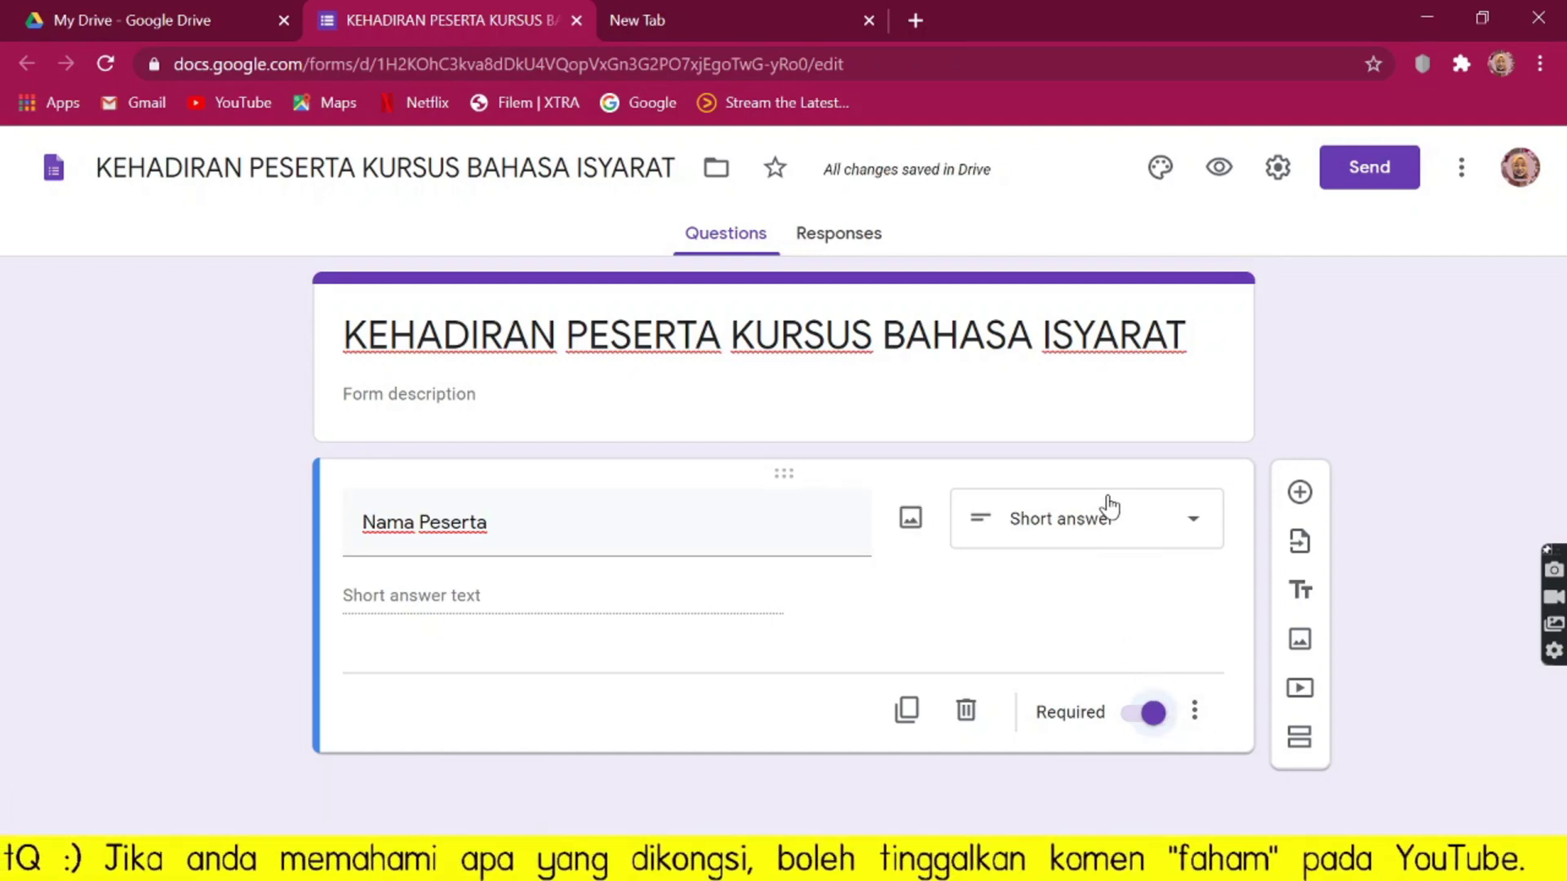
Duplicate the "Nama Peserta" question and retitle the copy "Sekolah Kod Sekolah".
{"action": "left_click", "coordinate": [906, 710]}
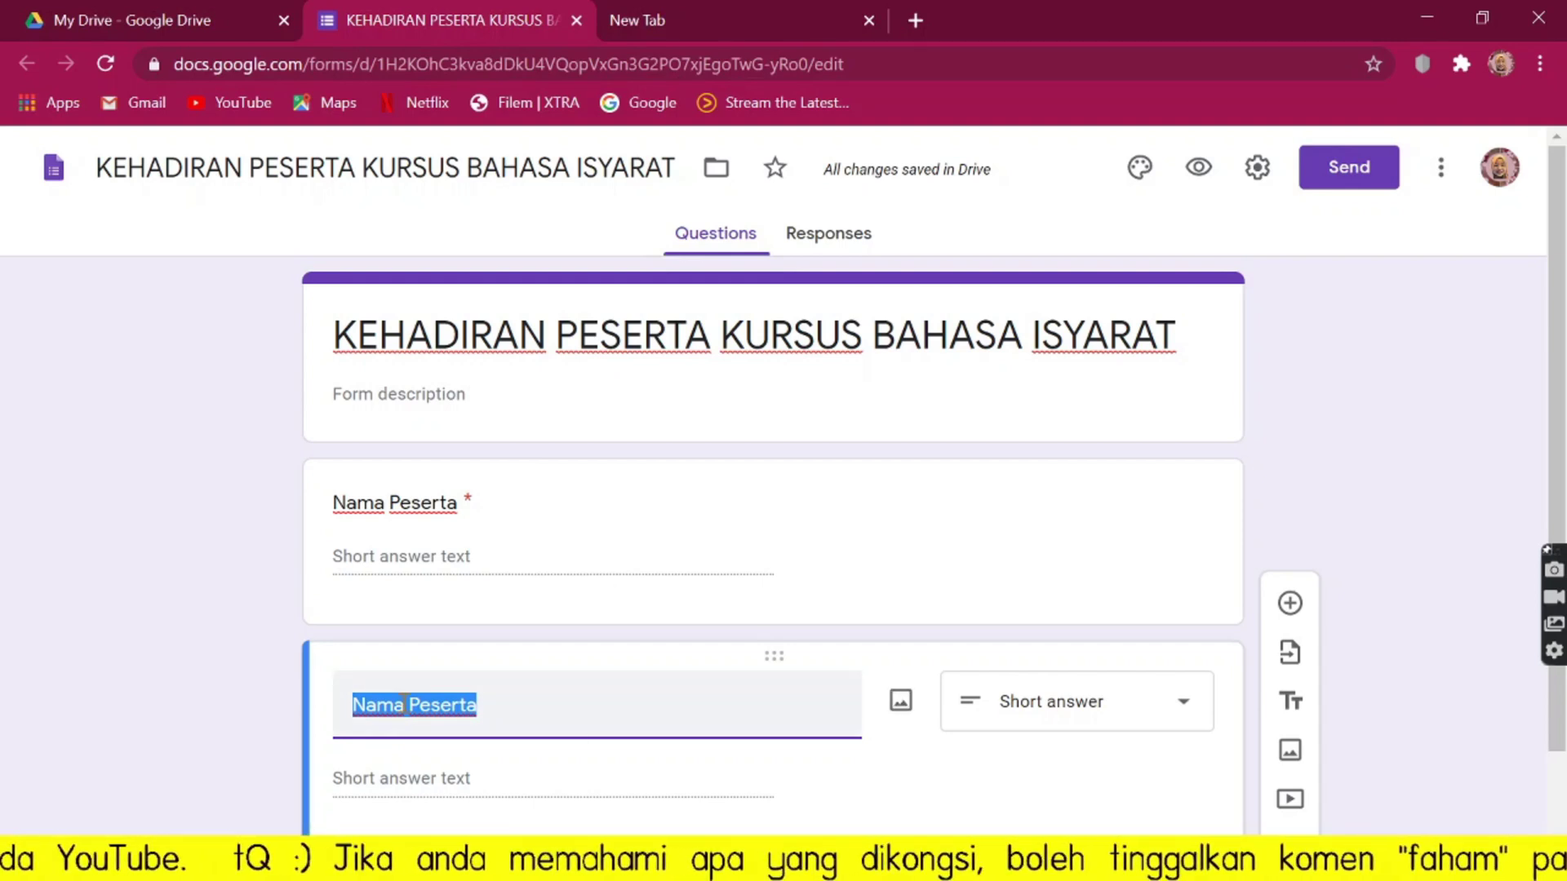
{"action": "type", "text": "seko"}
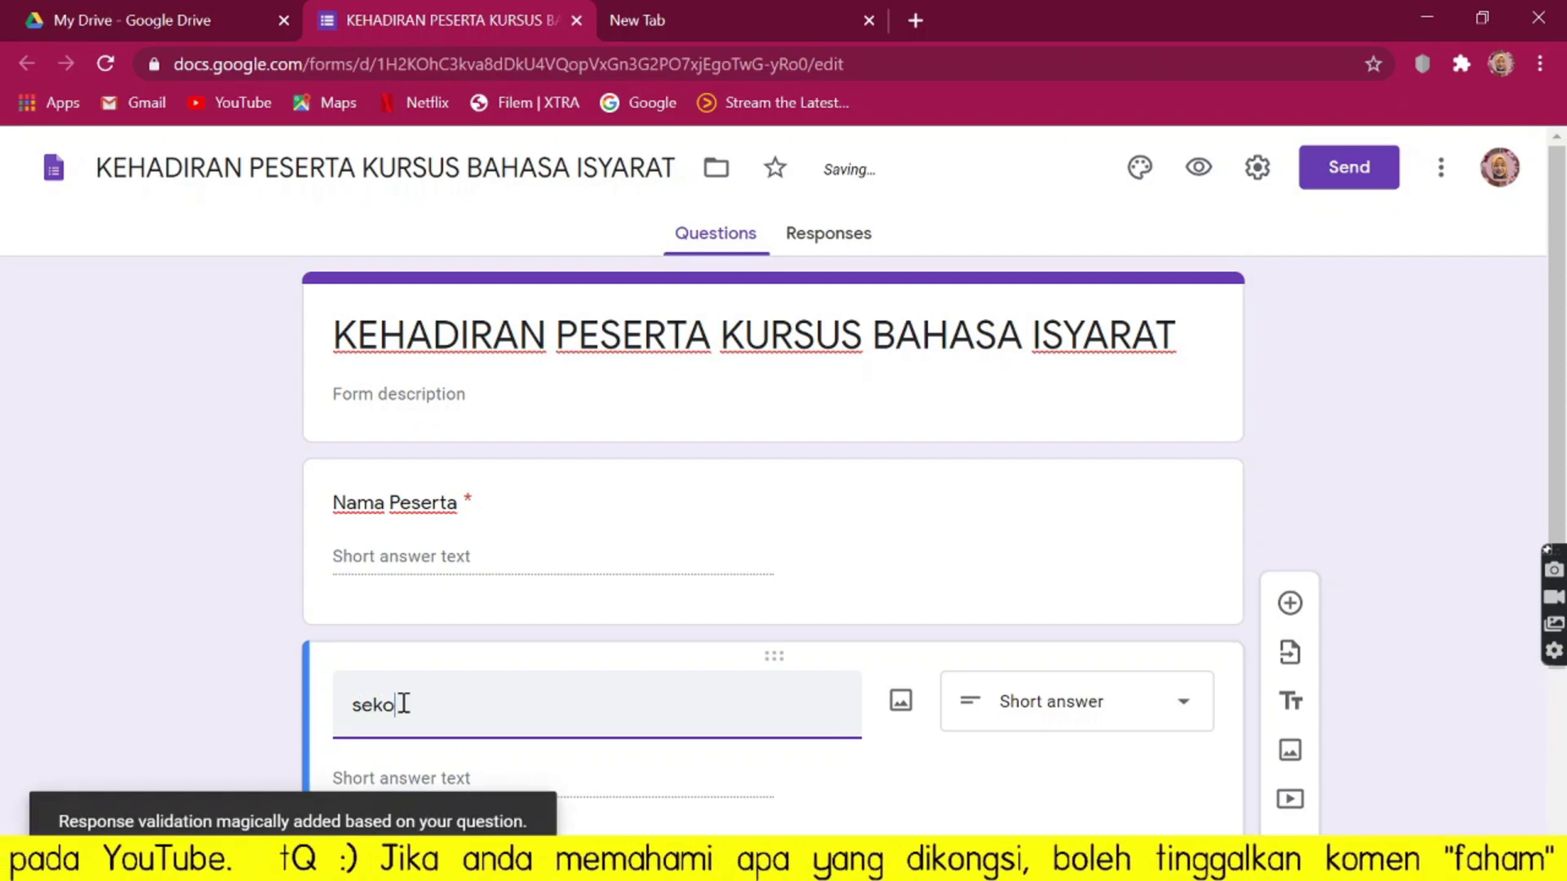
{"action": "type", "text": "lah"}
{"action": "key", "text": "BackSpace"}
{"action": "key", "text": "BackSpace"}
{"action": "key", "text": "BackSpace"}
{"action": "key", "text": "BackSpace"}
{"action": "key", "text": "BackSpace"}
{"action": "key", "text": "BackSpace"}
{"action": "key", "text": "BackSpace"}
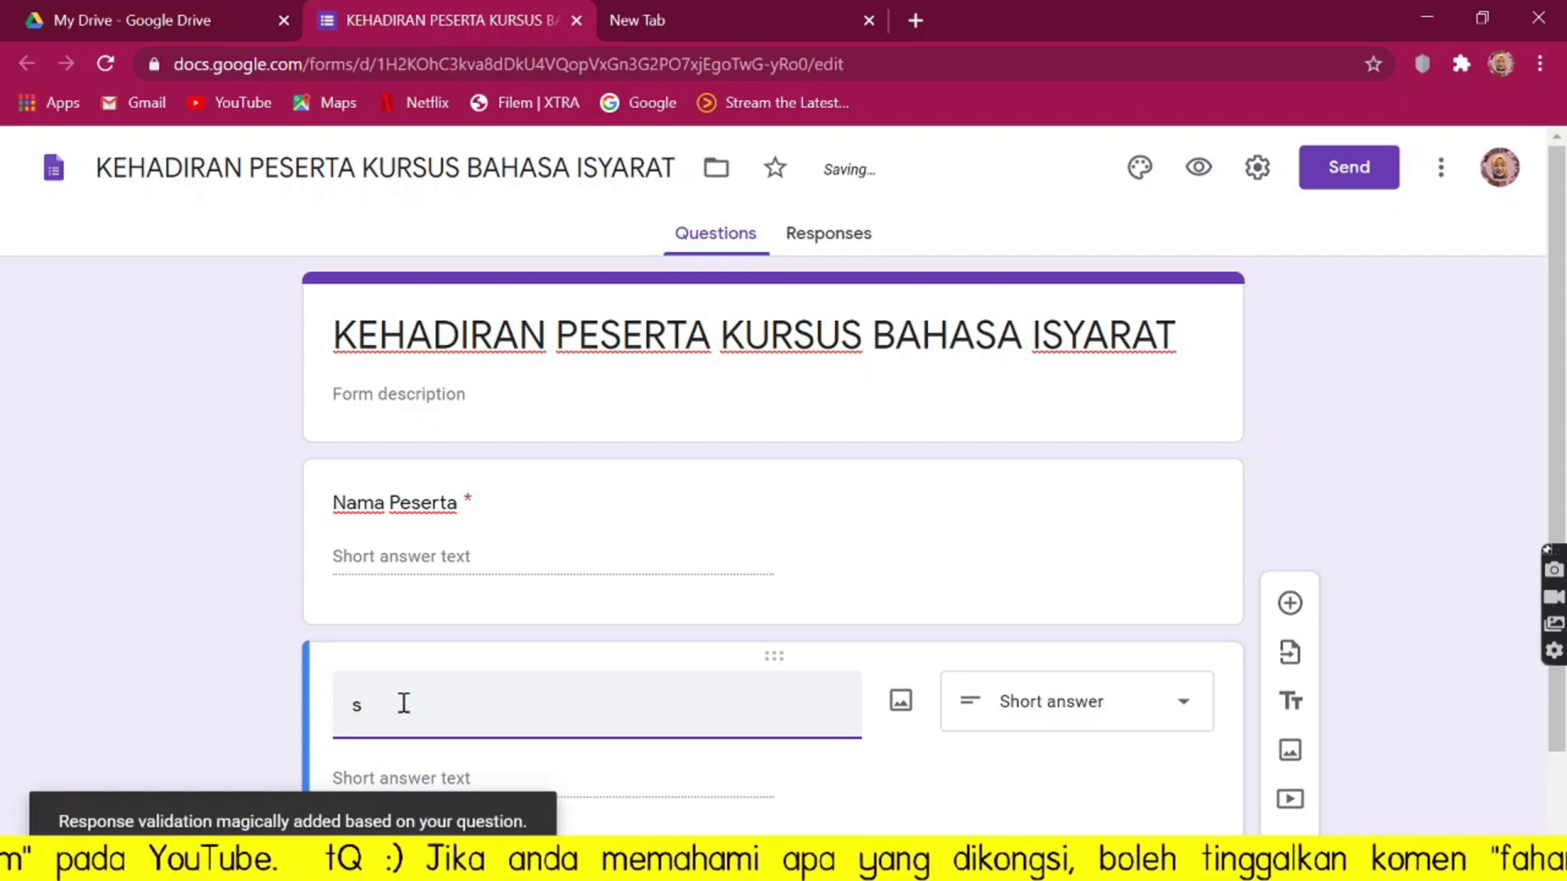
{"action": "type", "text": "Se"}
{"action": "key", "text": "BackSpace"}
{"action": "key", "text": "BackSpace"}
{"action": "key", "text": "BackSpace"}
{"action": "key", "text": "BackSpace"}
{"action": "key", "text": "BackSpace"}
{"action": "key", "text": "BackSpace"}
{"action": "key", "text": "BackSpace"}
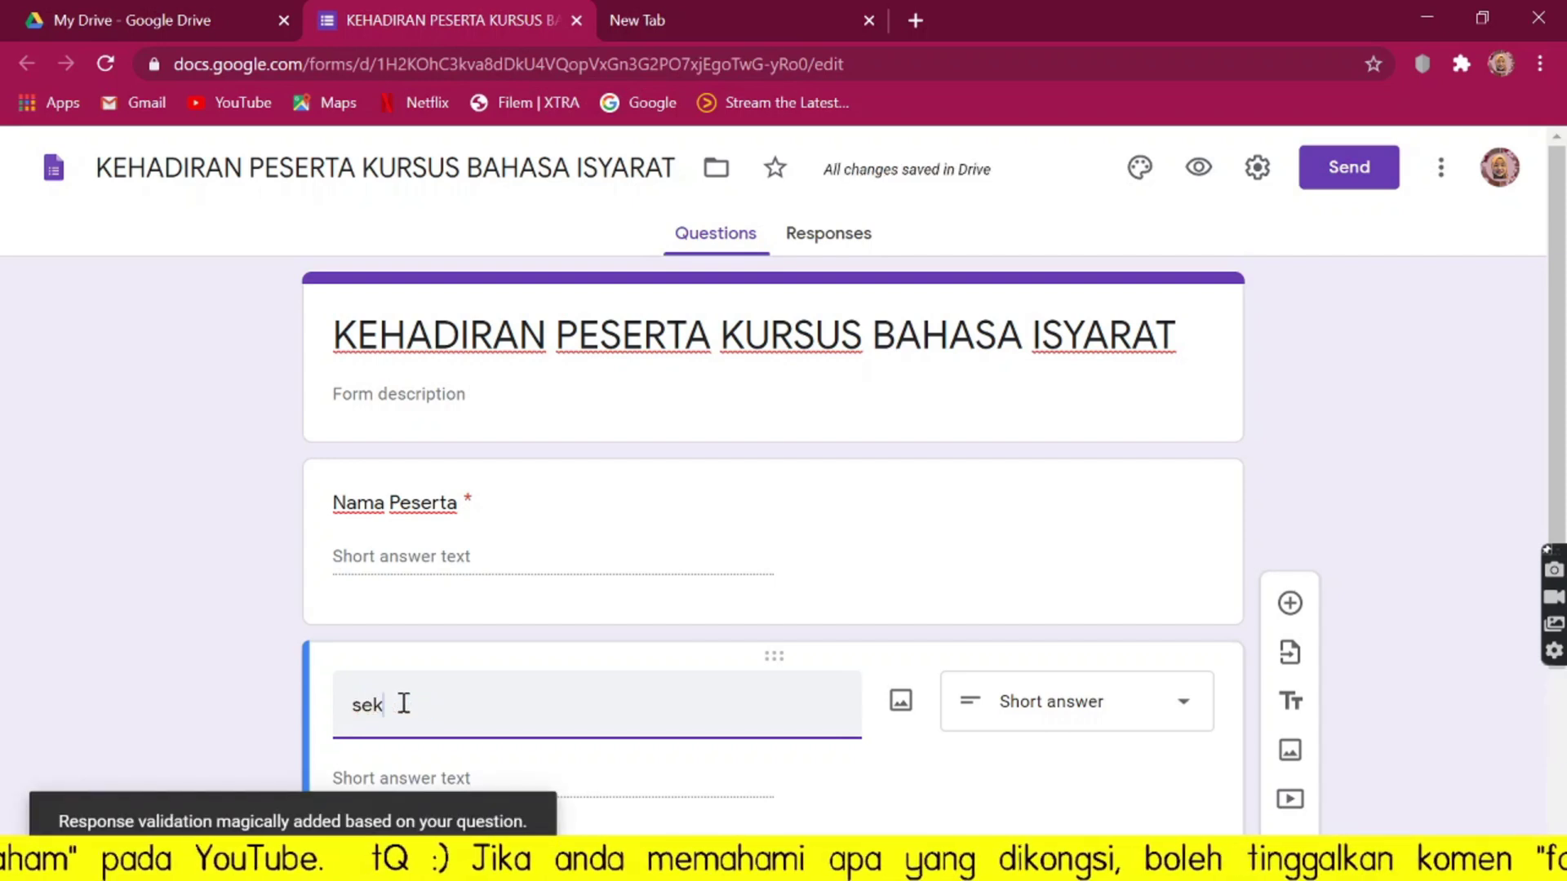
{"action": "type", "text": "Sek"}
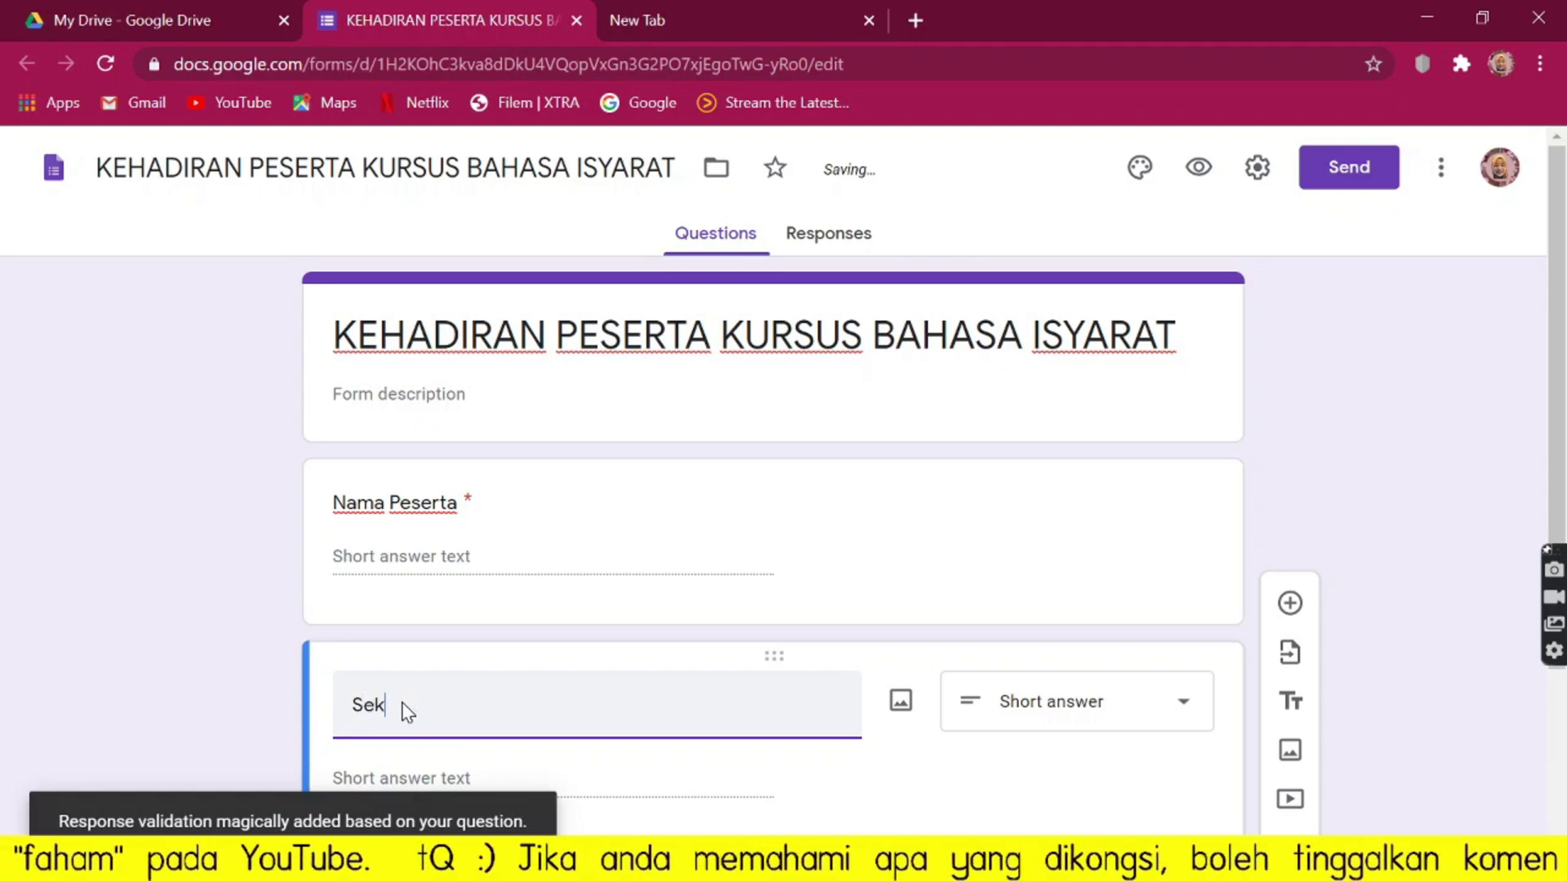
{"action": "type", "text": "olah /"}
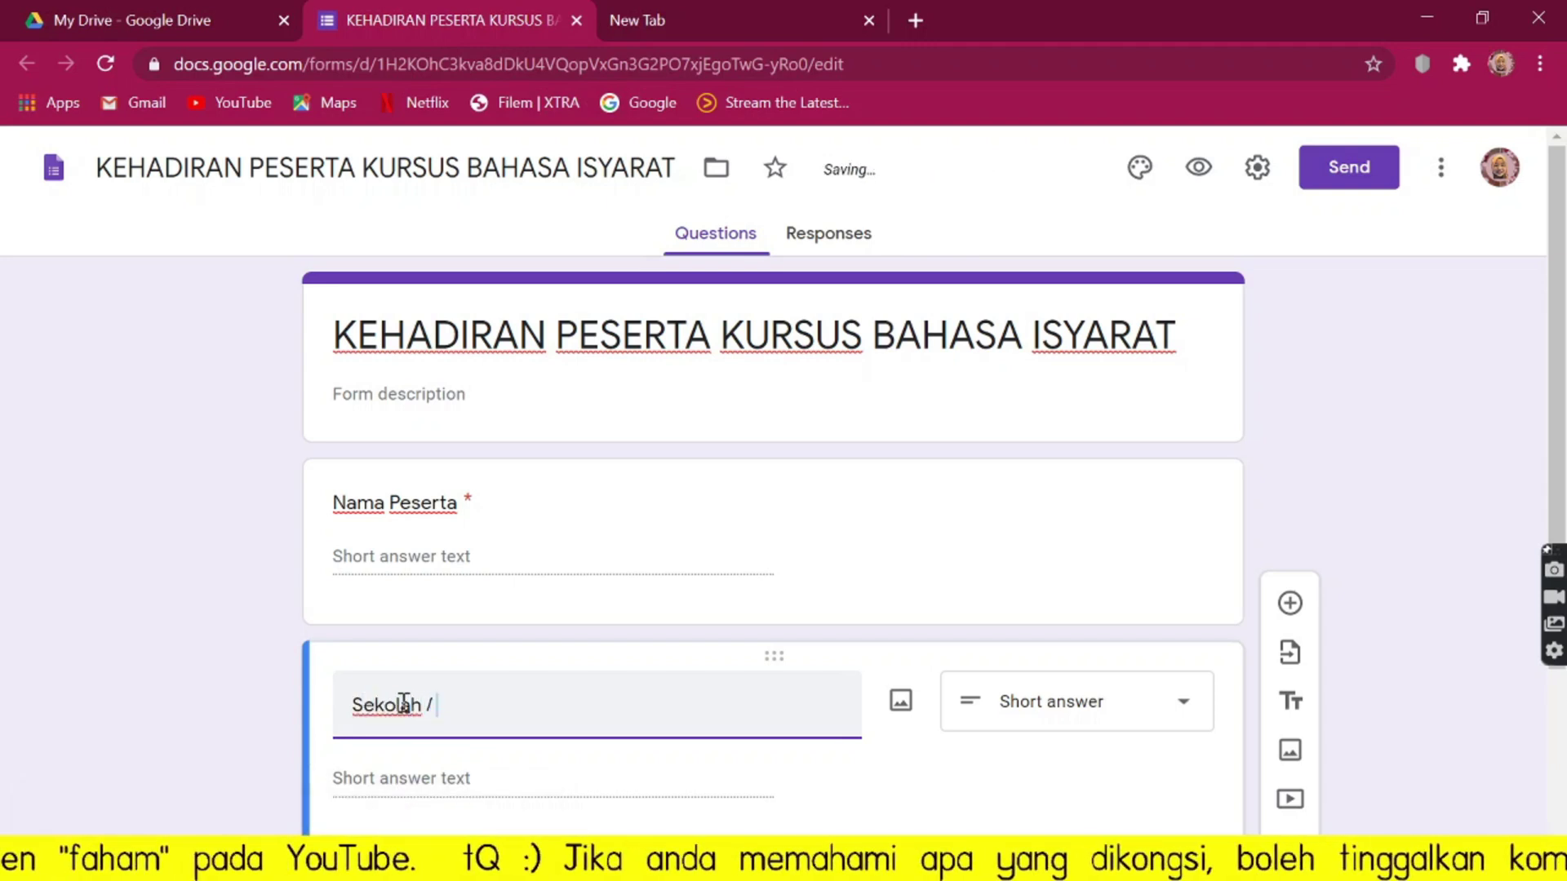
{"action": "key", "text": "BackSpace"}
{"action": "key", "text": "BackSpace"}
{"action": "type", "text": "Kod Sek"}
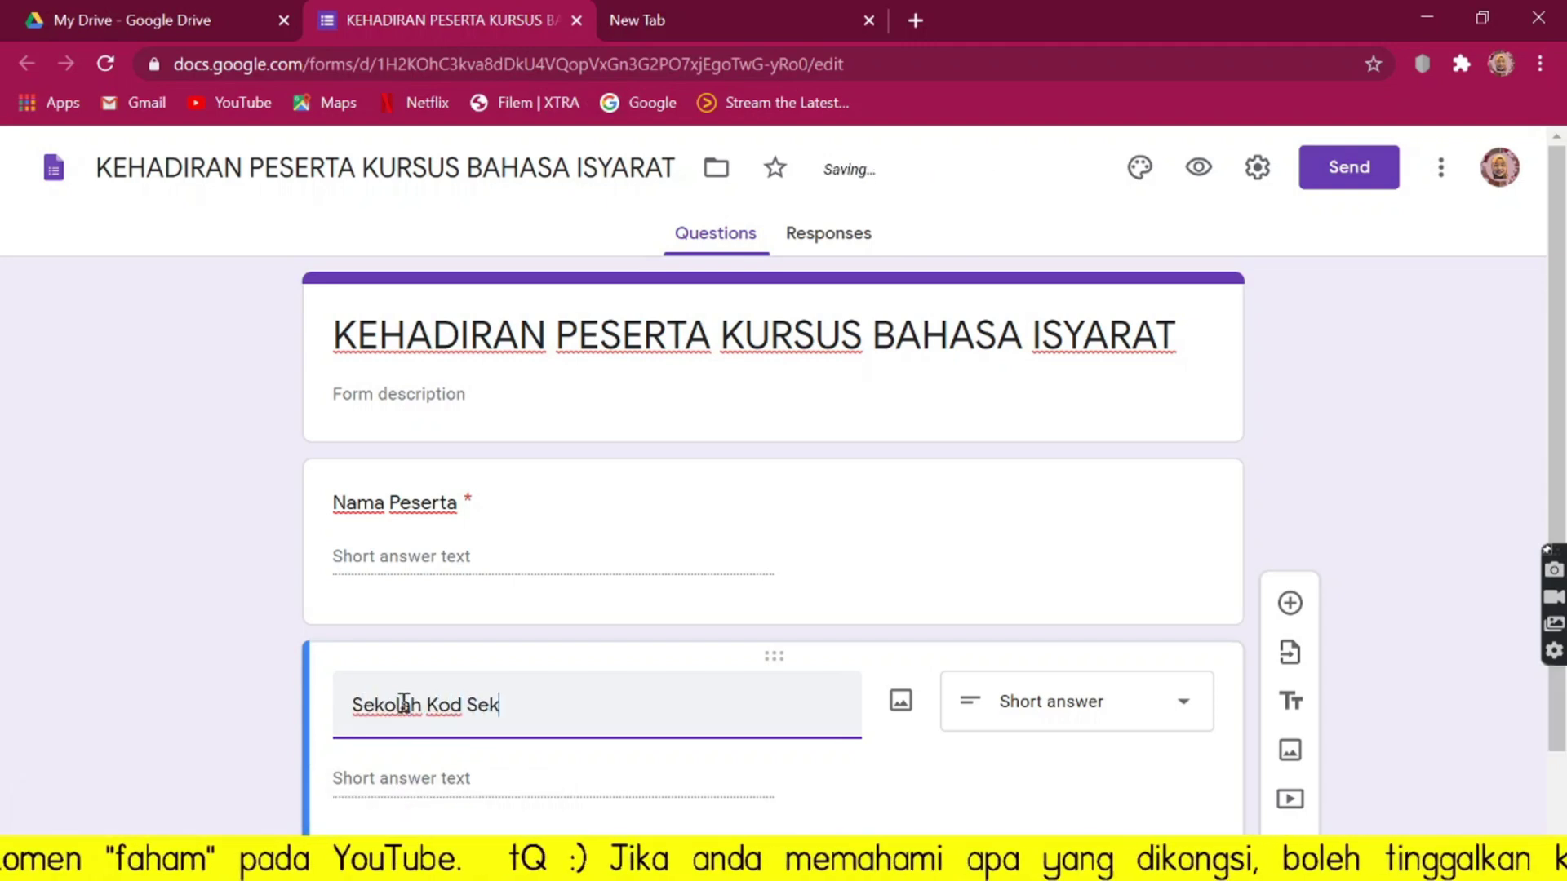
{"action": "type", "text": "olah"}
{"action": "scroll", "coordinate": [822, 678], "scroll_direction": "down", "scroll_amount": 2}
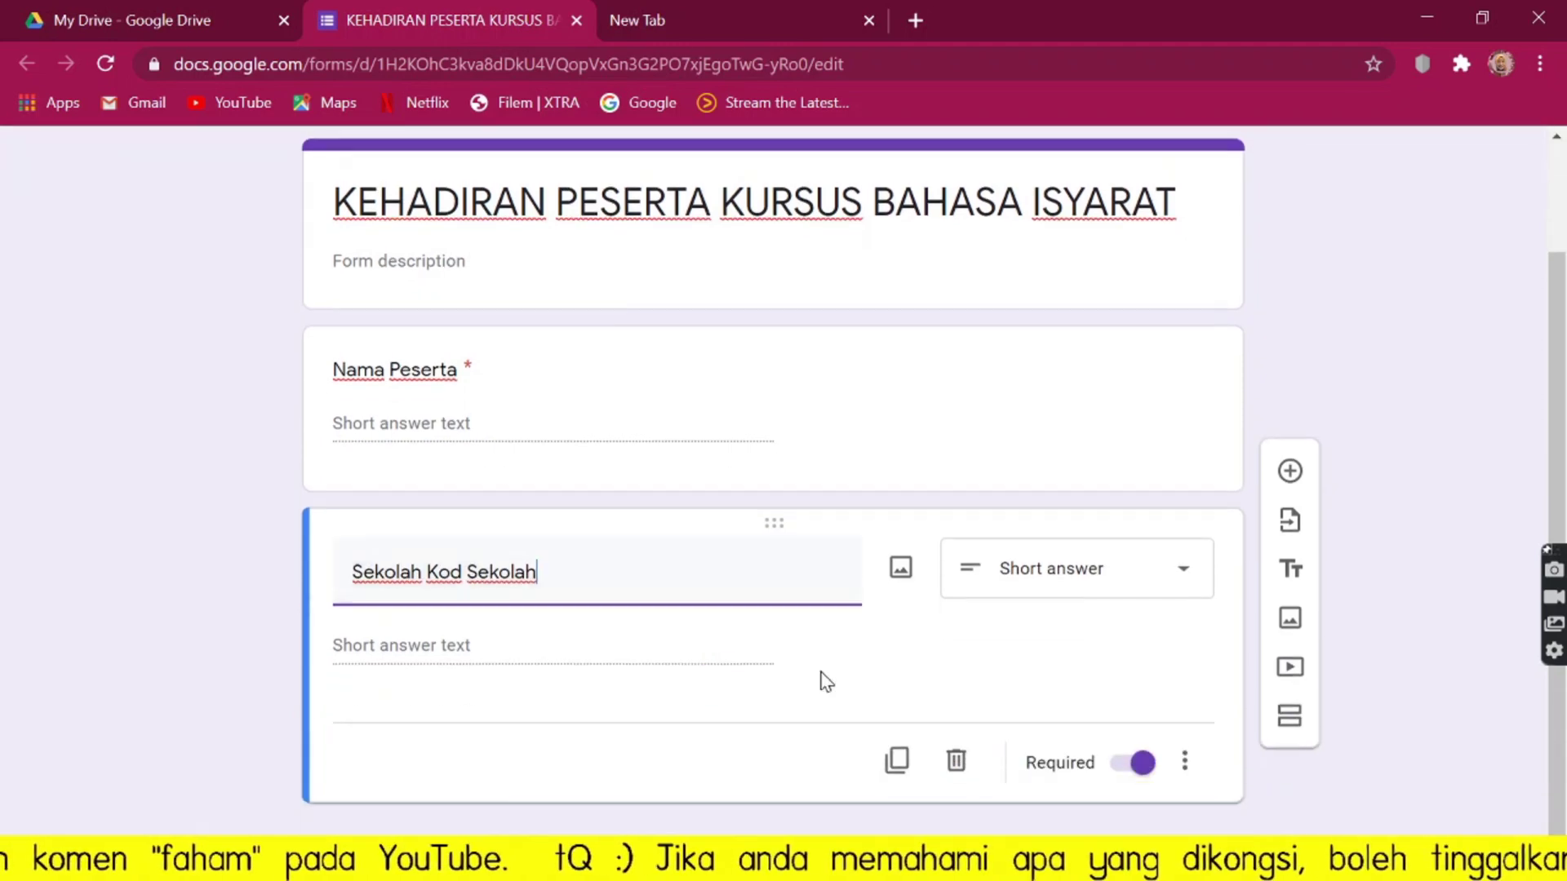
Duplicate the "Sekolah Kod Sekolah" question and retitle the copy "Tajuk Kursus".
{"action": "left_click", "coordinate": [897, 761]}
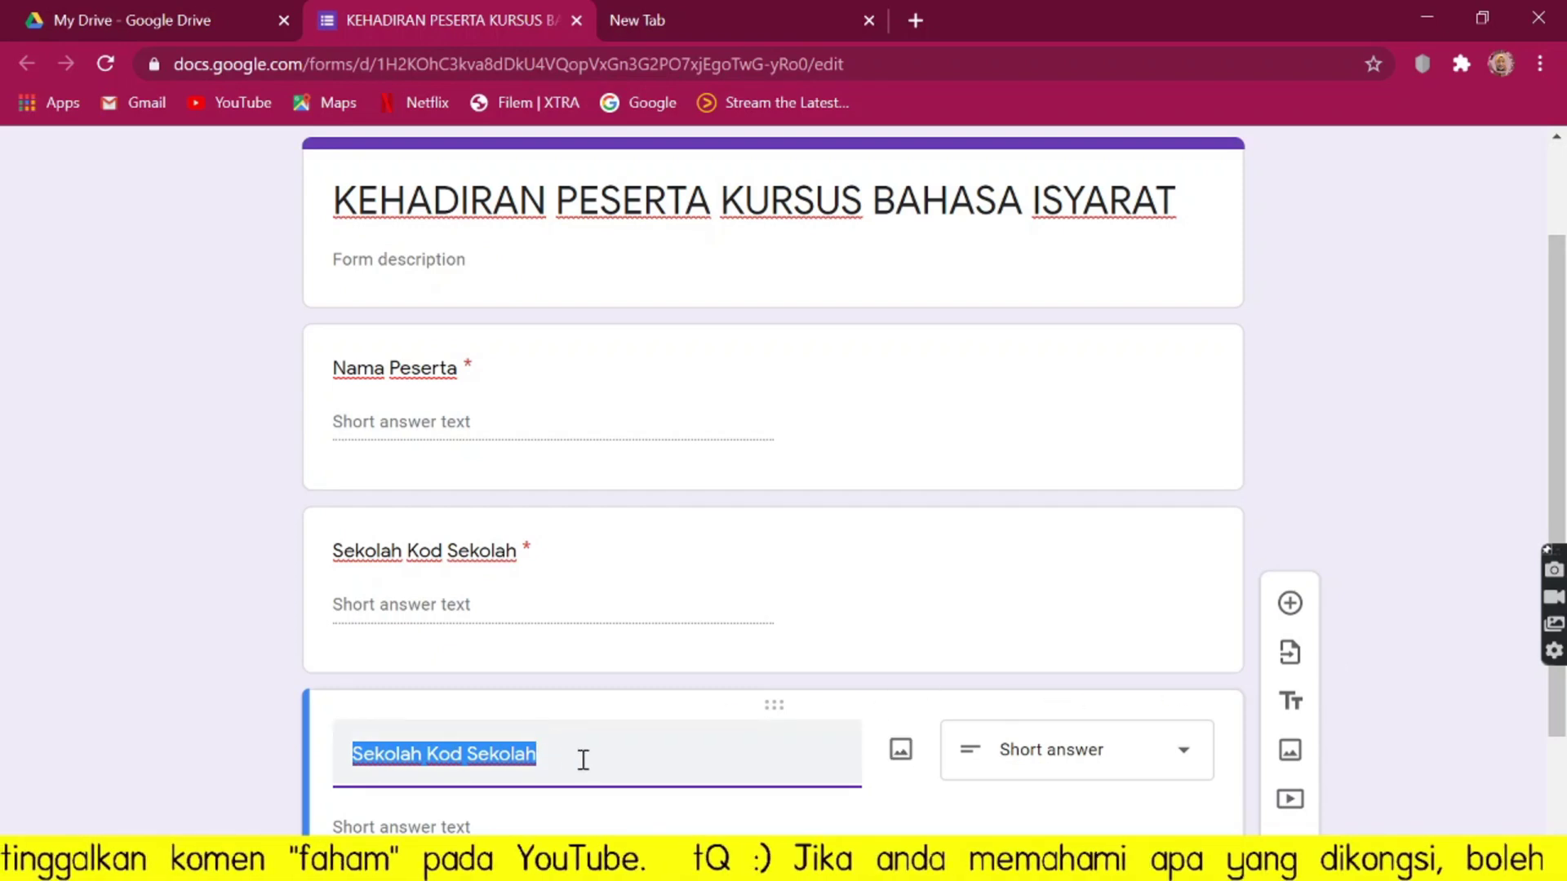
{"action": "type", "text": "Tajuk Kur"}
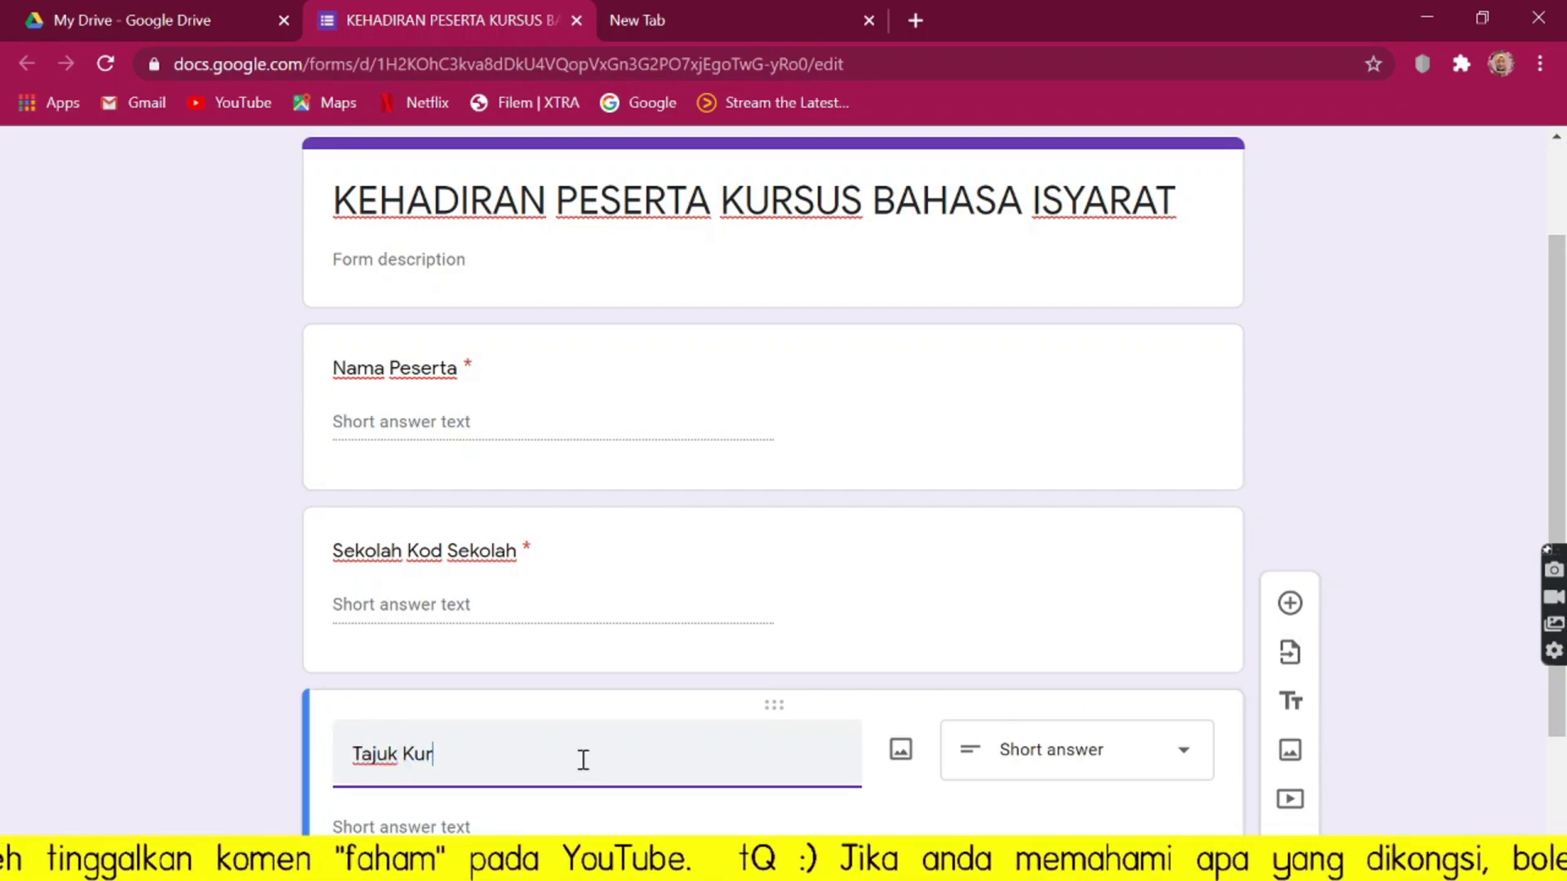
{"action": "type", "text": "sus"}
{"action": "scroll", "coordinate": [584, 761], "scroll_direction": "down", "scroll_amount": 2}
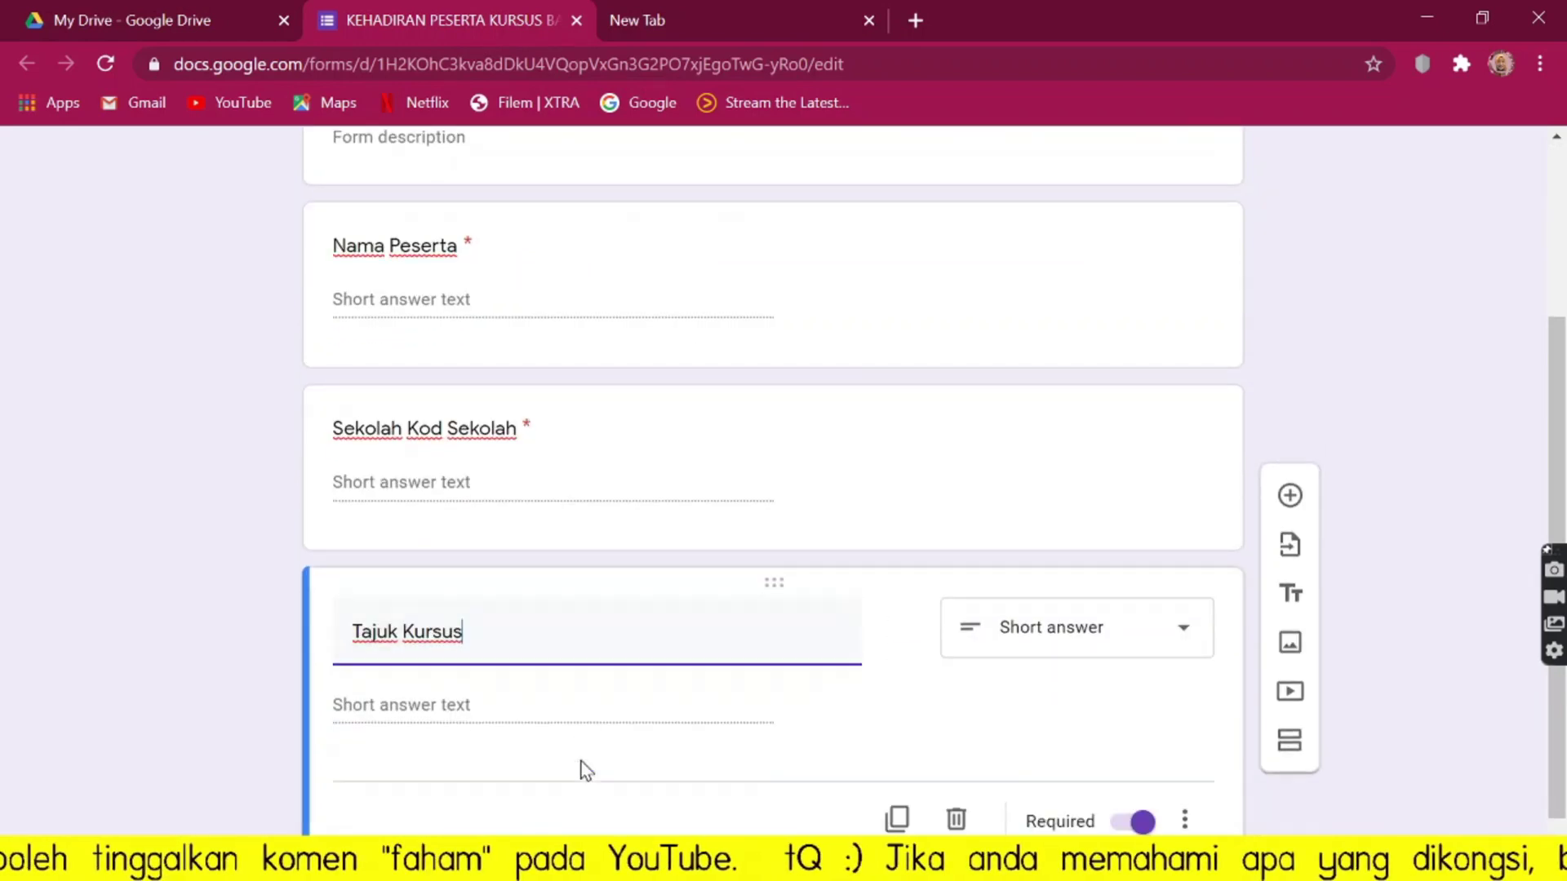
Change the "Tajuk Kursus" question to a dropdown with "Kursus Bahasa Isyarat" as its first option.
{"action": "scroll", "coordinate": [591, 675], "scroll_direction": "down", "scroll_amount": 1}
{"action": "left_click", "coordinate": [1119, 588]}
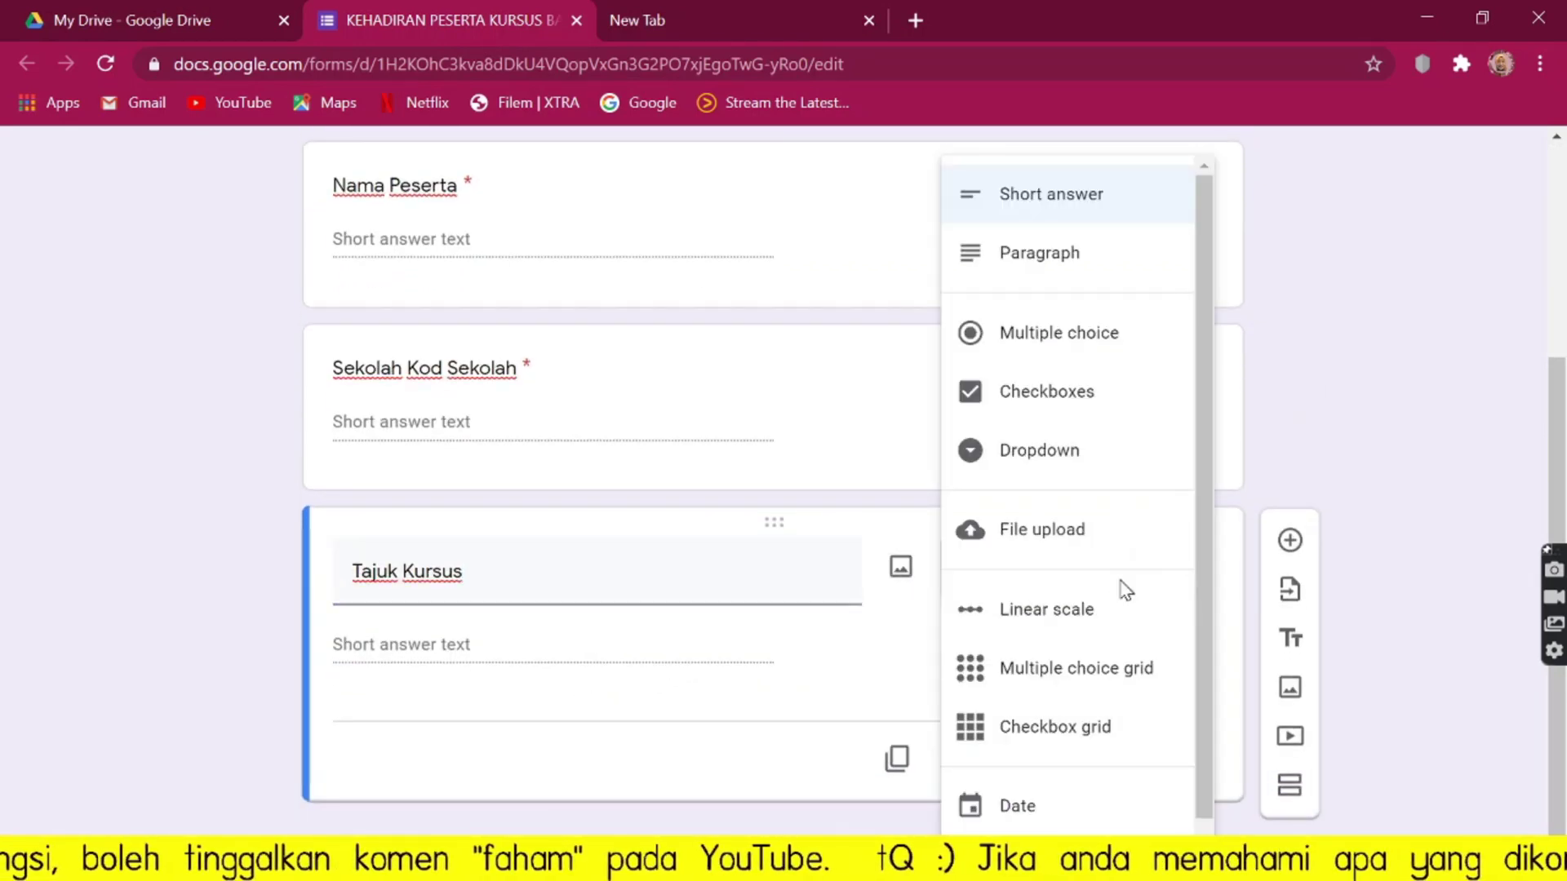
{"action": "left_click", "coordinate": [1111, 473]}
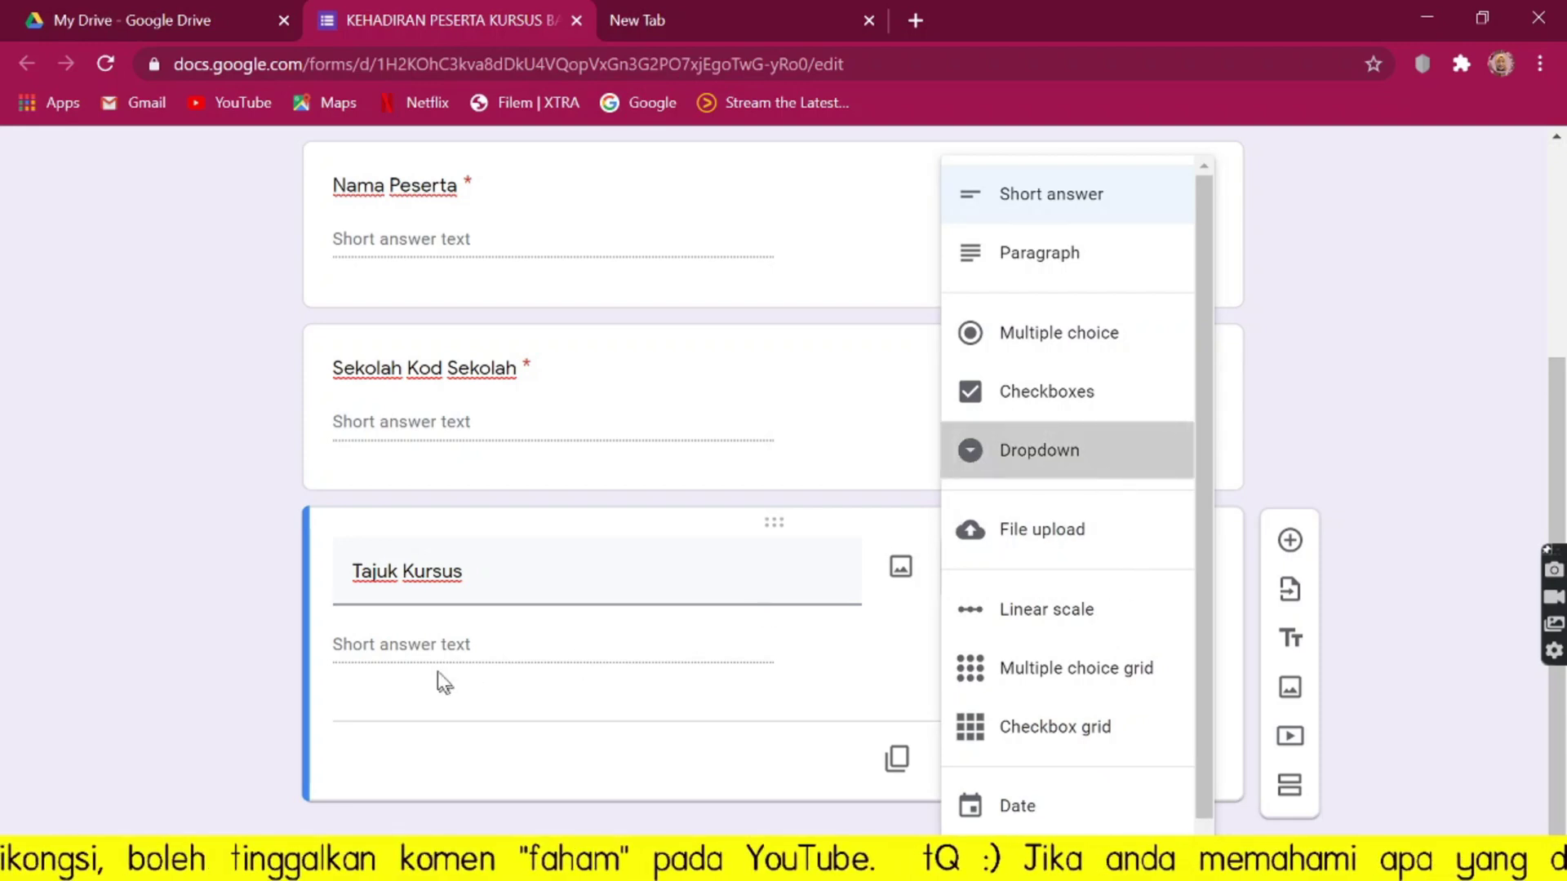
{"action": "left_click", "coordinate": [449, 648]}
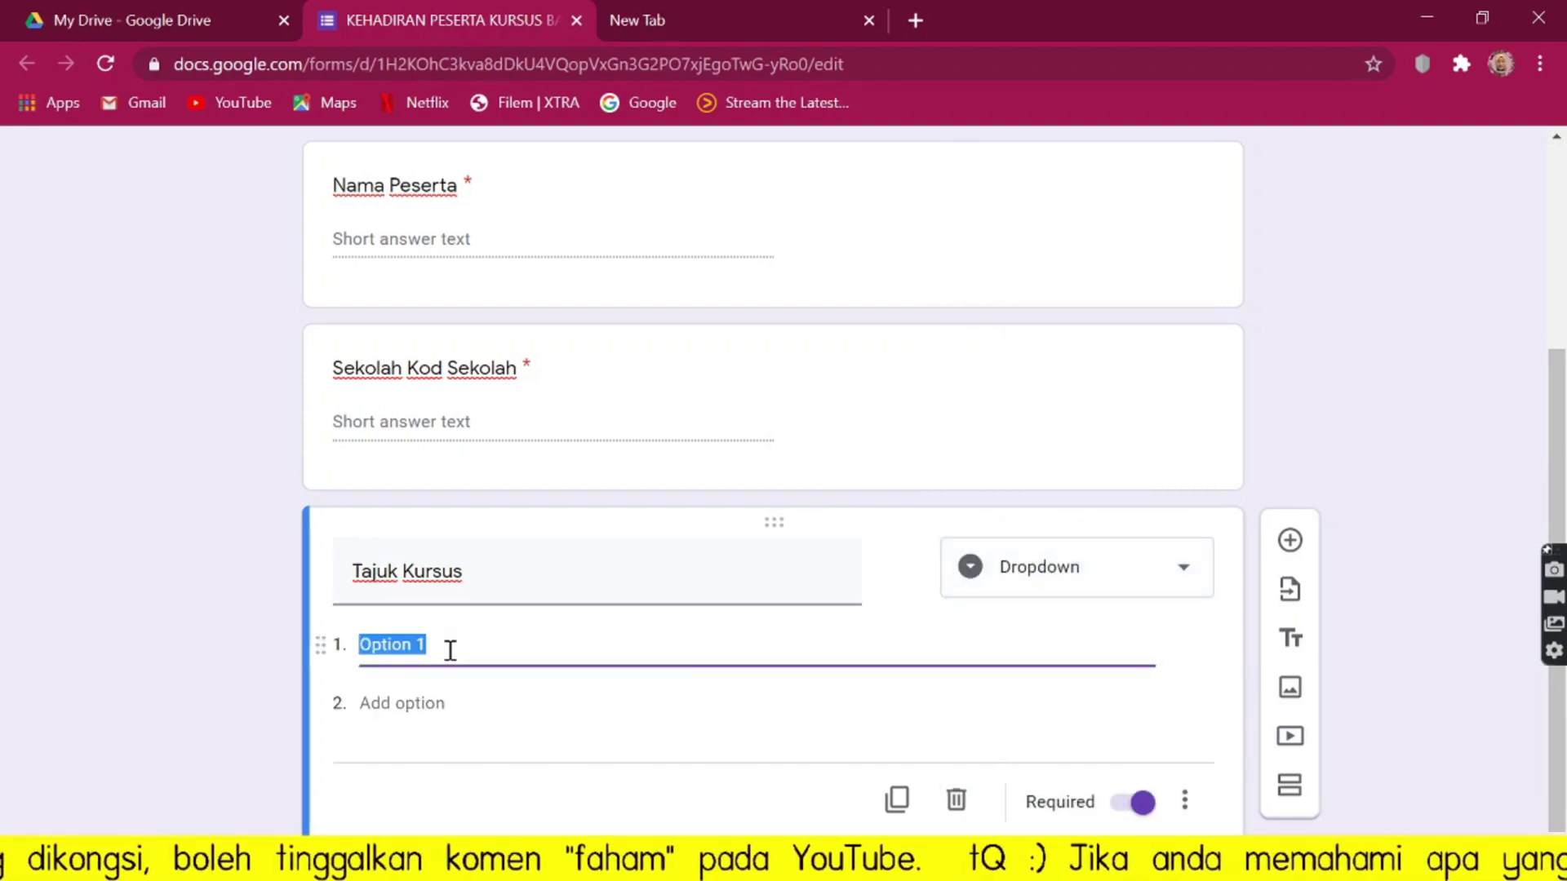
{"action": "type", "text": "Kursus"}
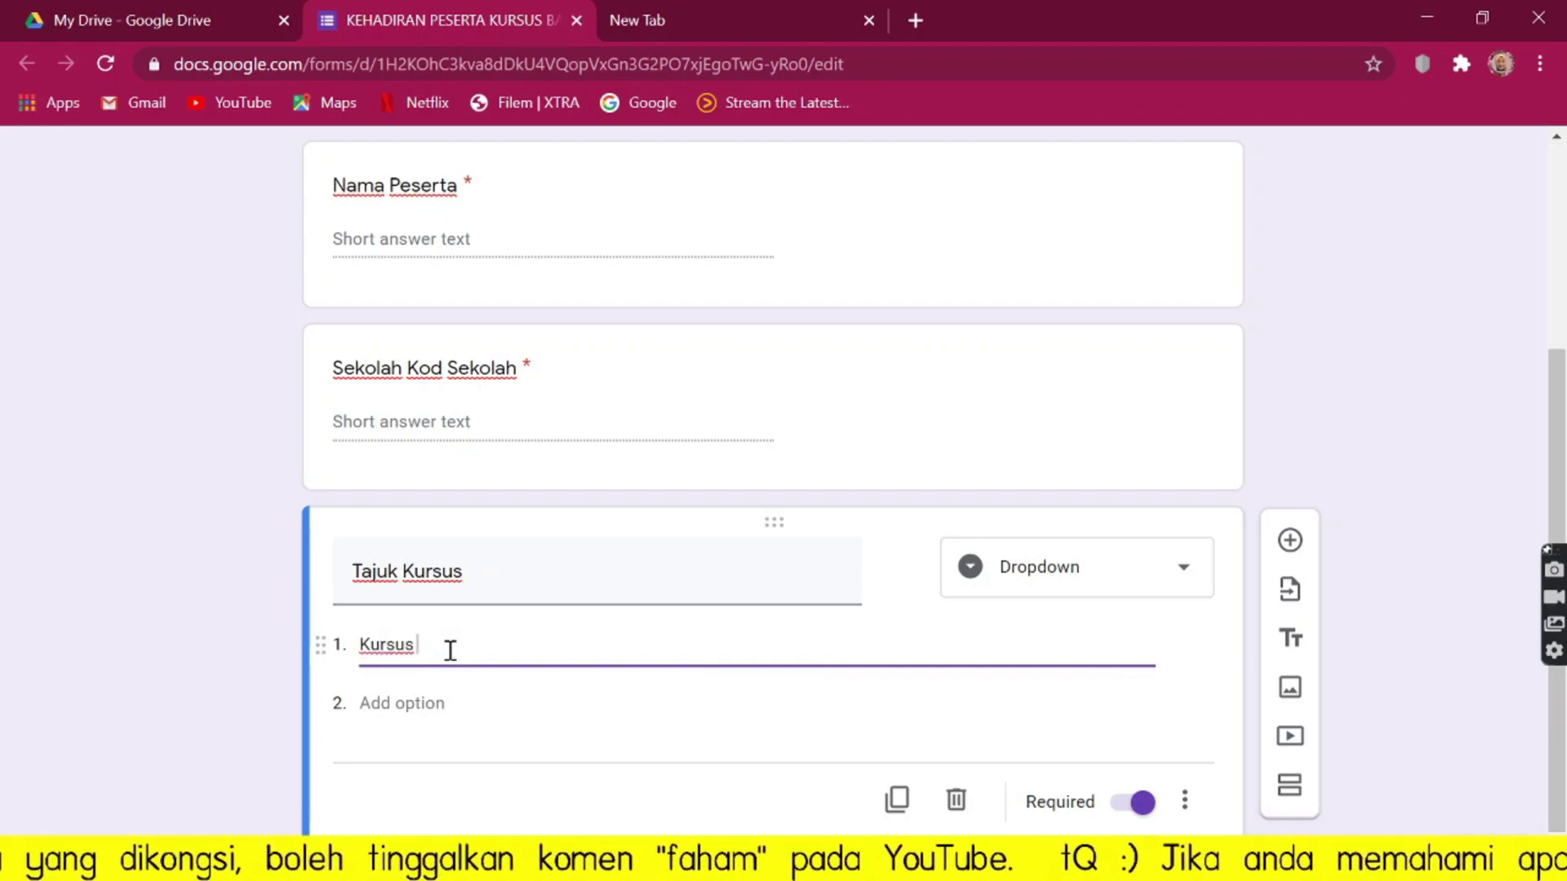
{"action": "type", "text": " Bahas"}
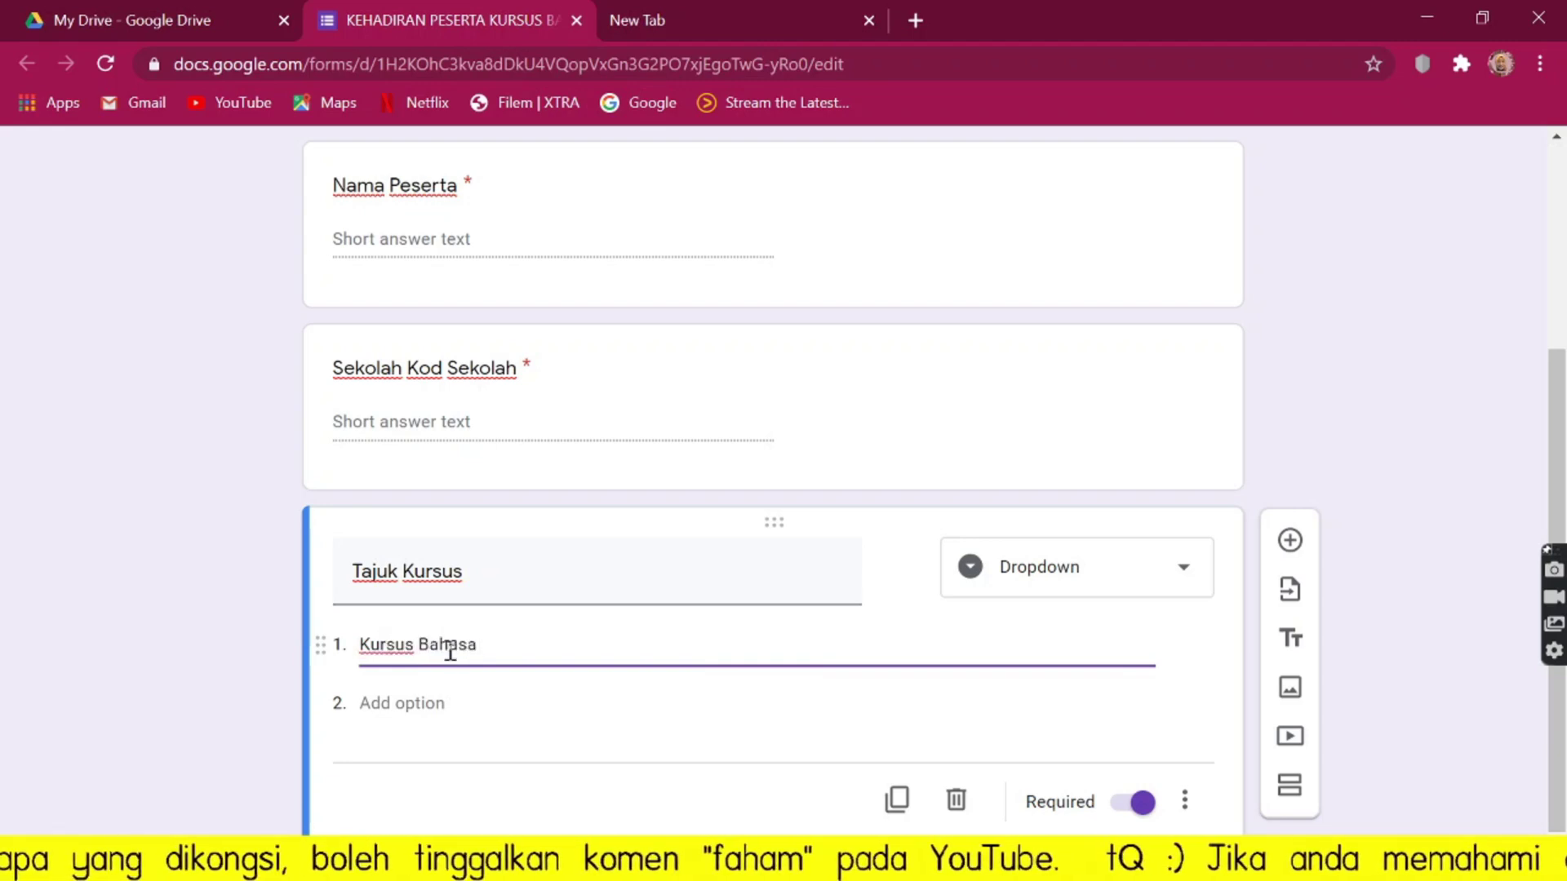
{"action": "type", "text": "a "}
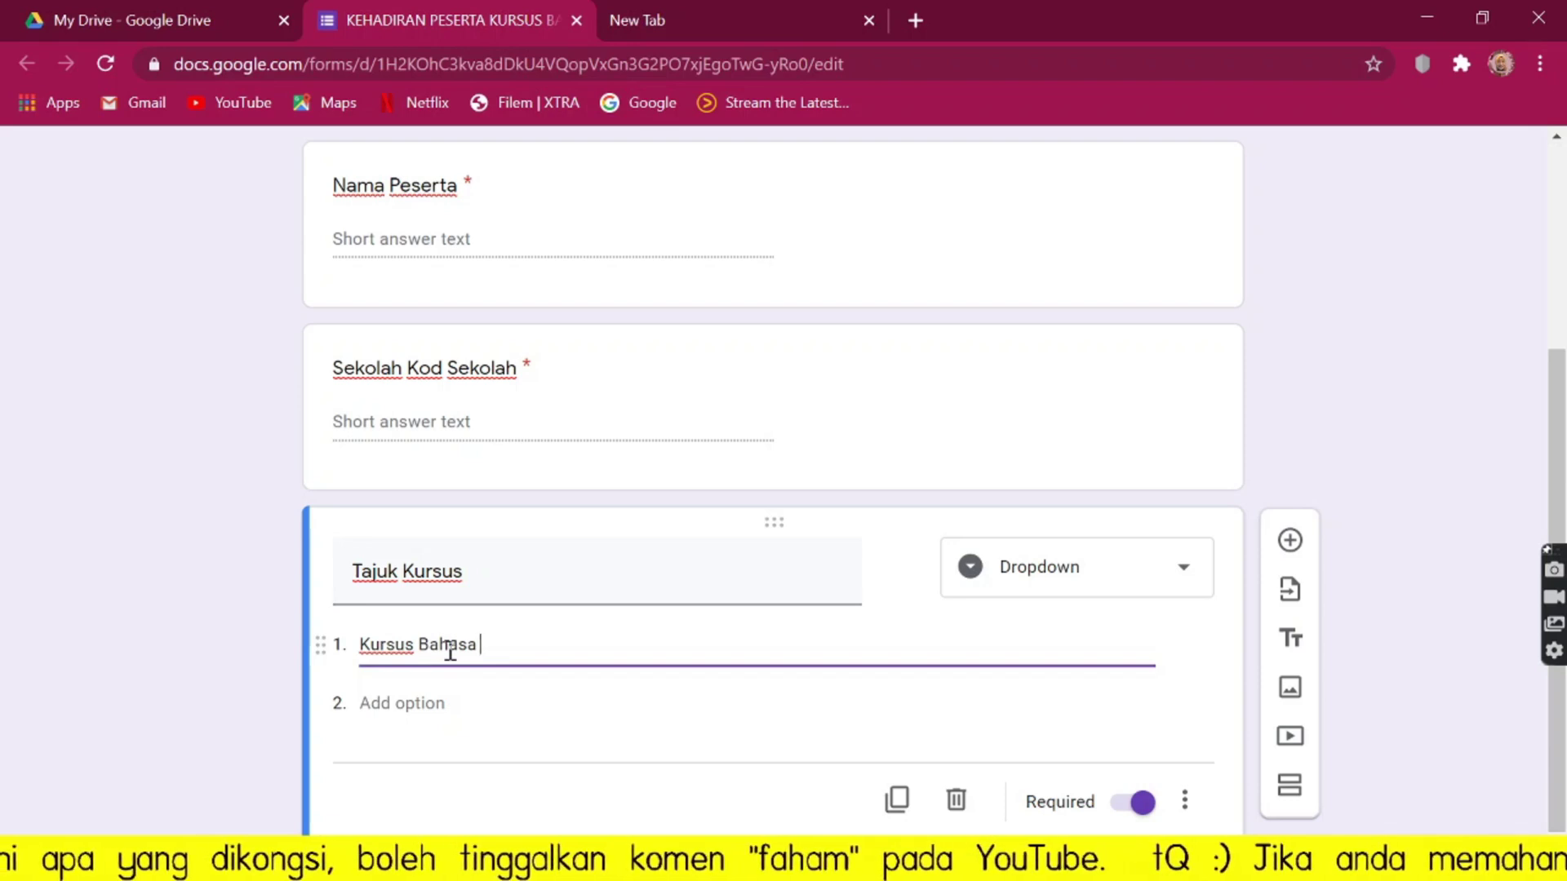
{"action": "type", "text": "Is"}
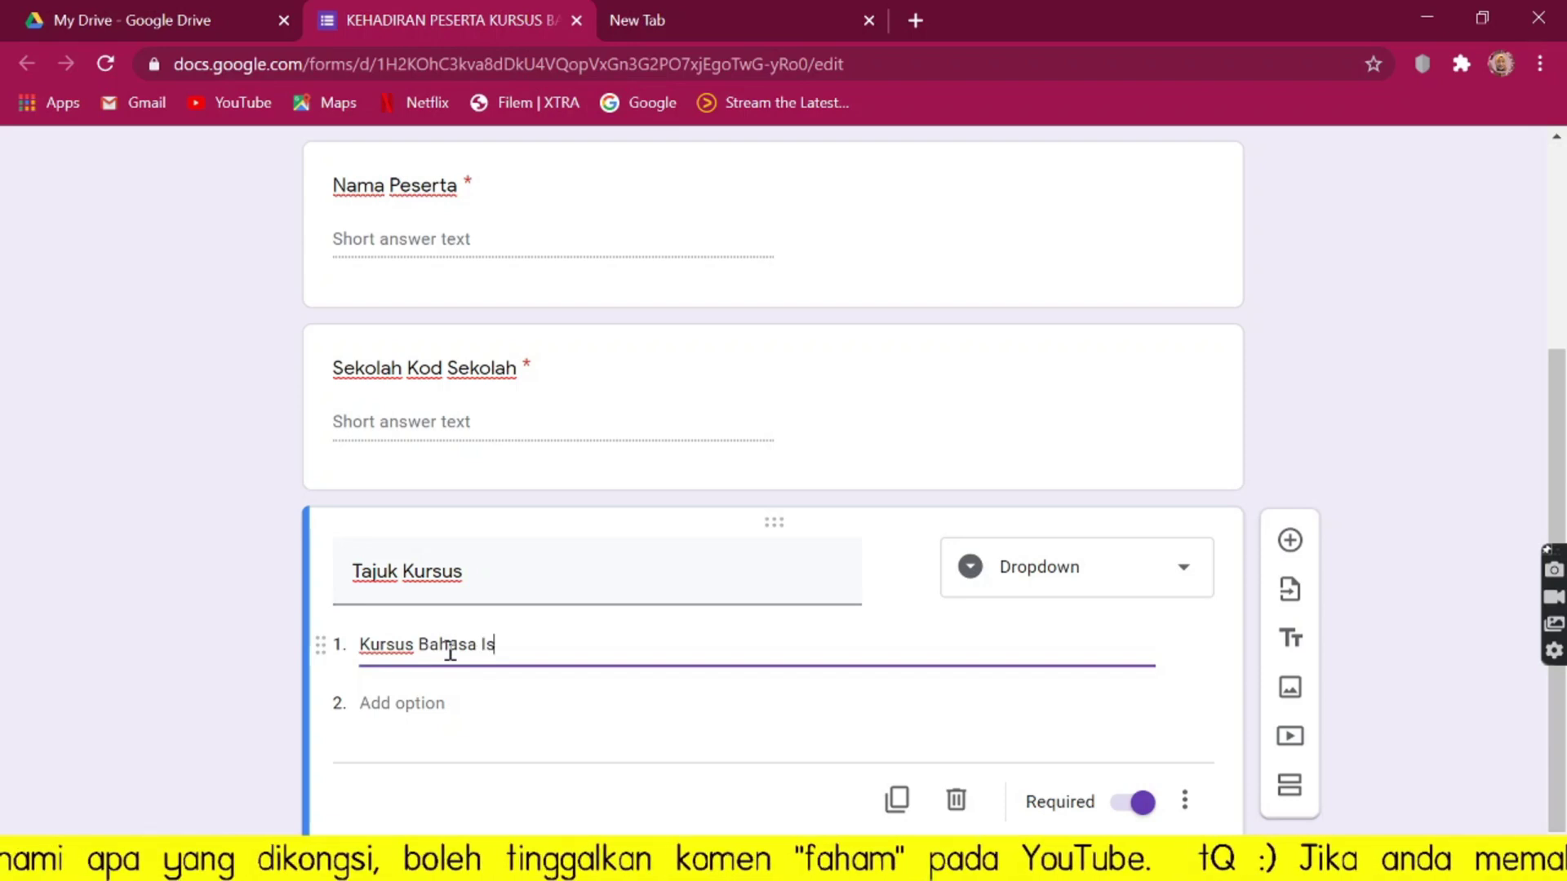
{"action": "type", "text": "yarat"}
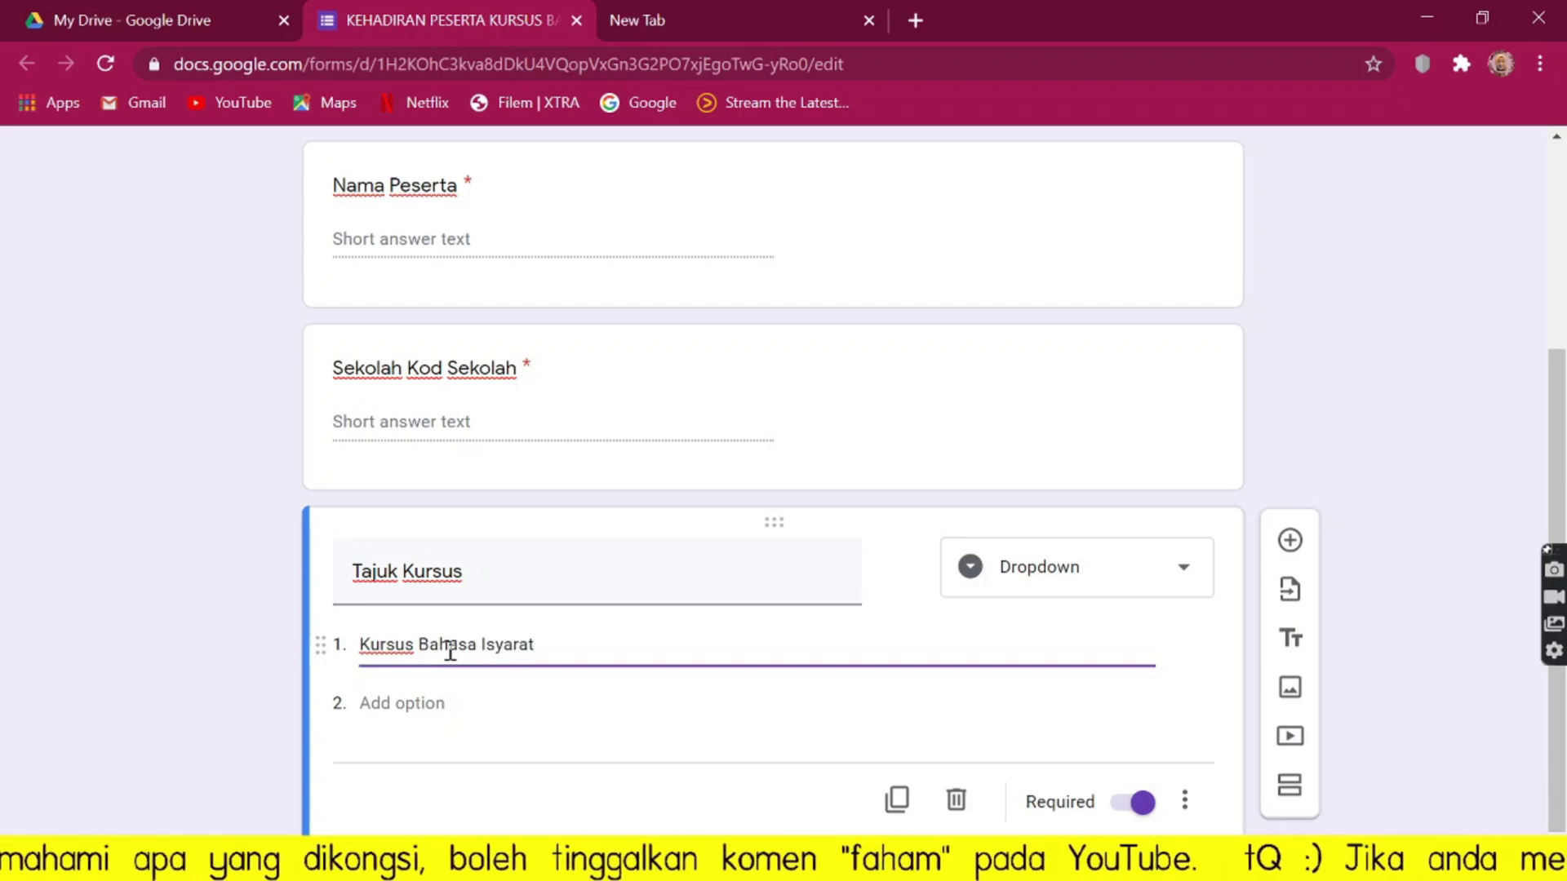
{"action": "left_click", "coordinate": [357, 663]}
{"action": "left_click", "coordinate": [403, 635]}
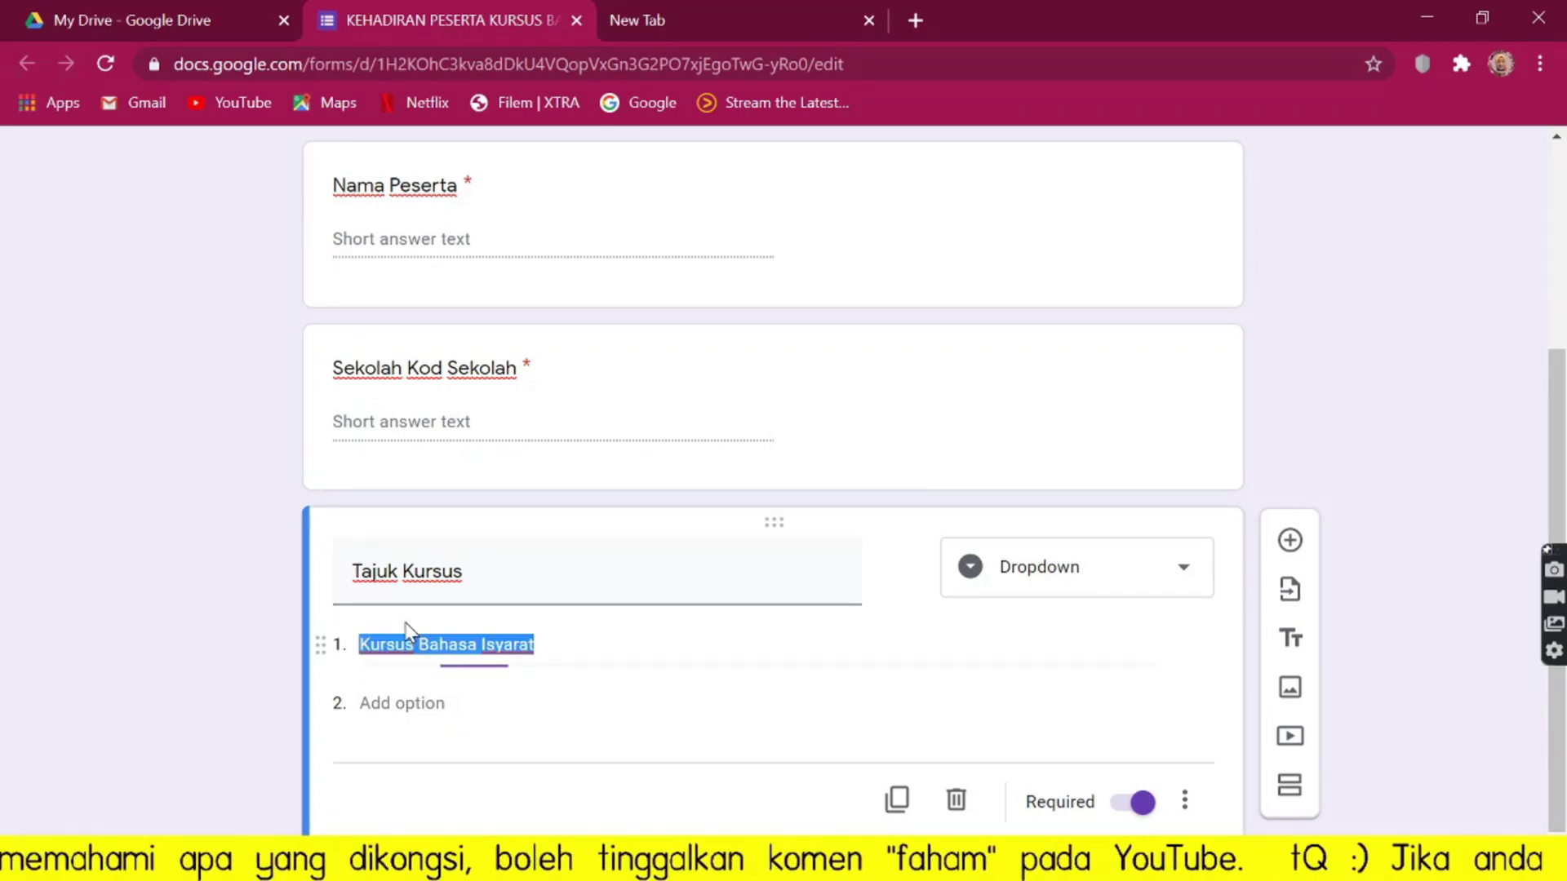
{"action": "left_click", "coordinate": [361, 645]}
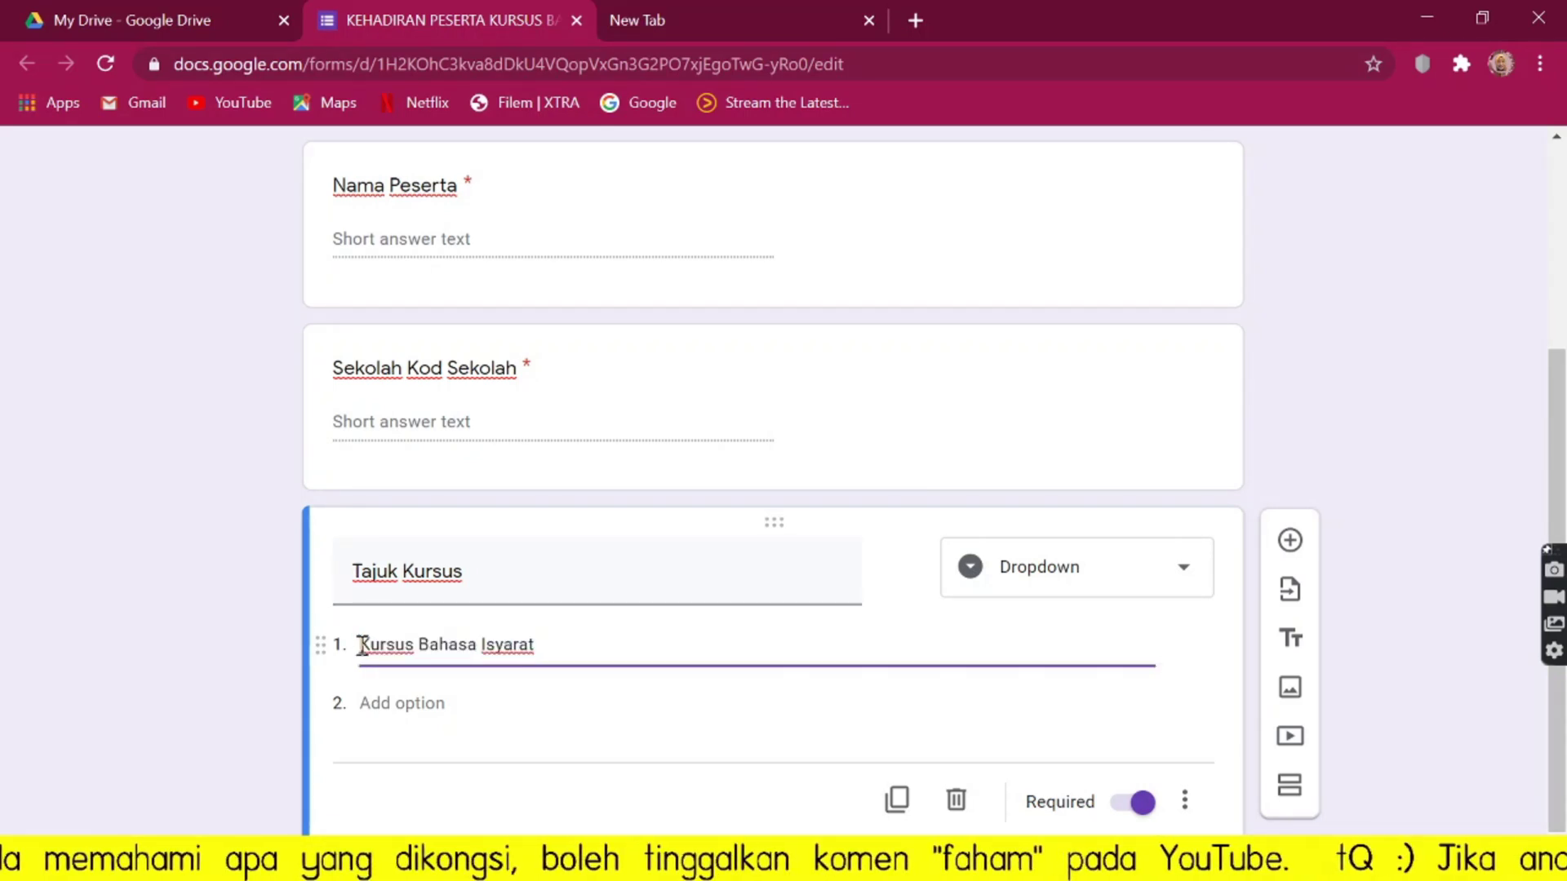
{"action": "left_click", "coordinate": [516, 706]}
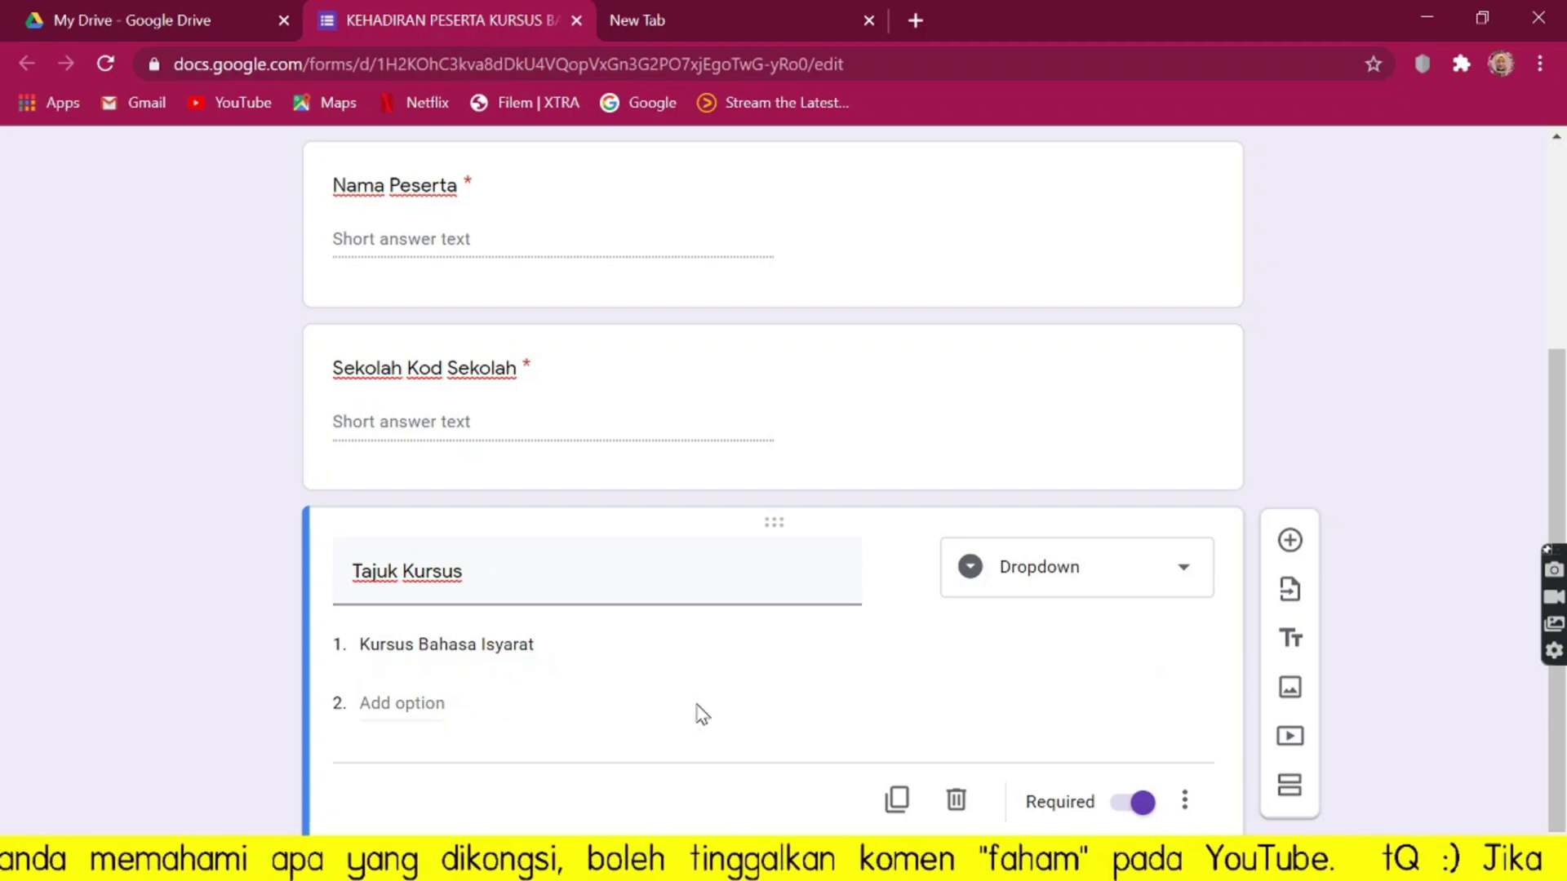
{"action": "left_click", "coordinate": [587, 654]}
{"action": "left_click", "coordinate": [578, 711]}
{"action": "scroll", "coordinate": [898, 682], "scroll_direction": "down", "scroll_amount": 1}
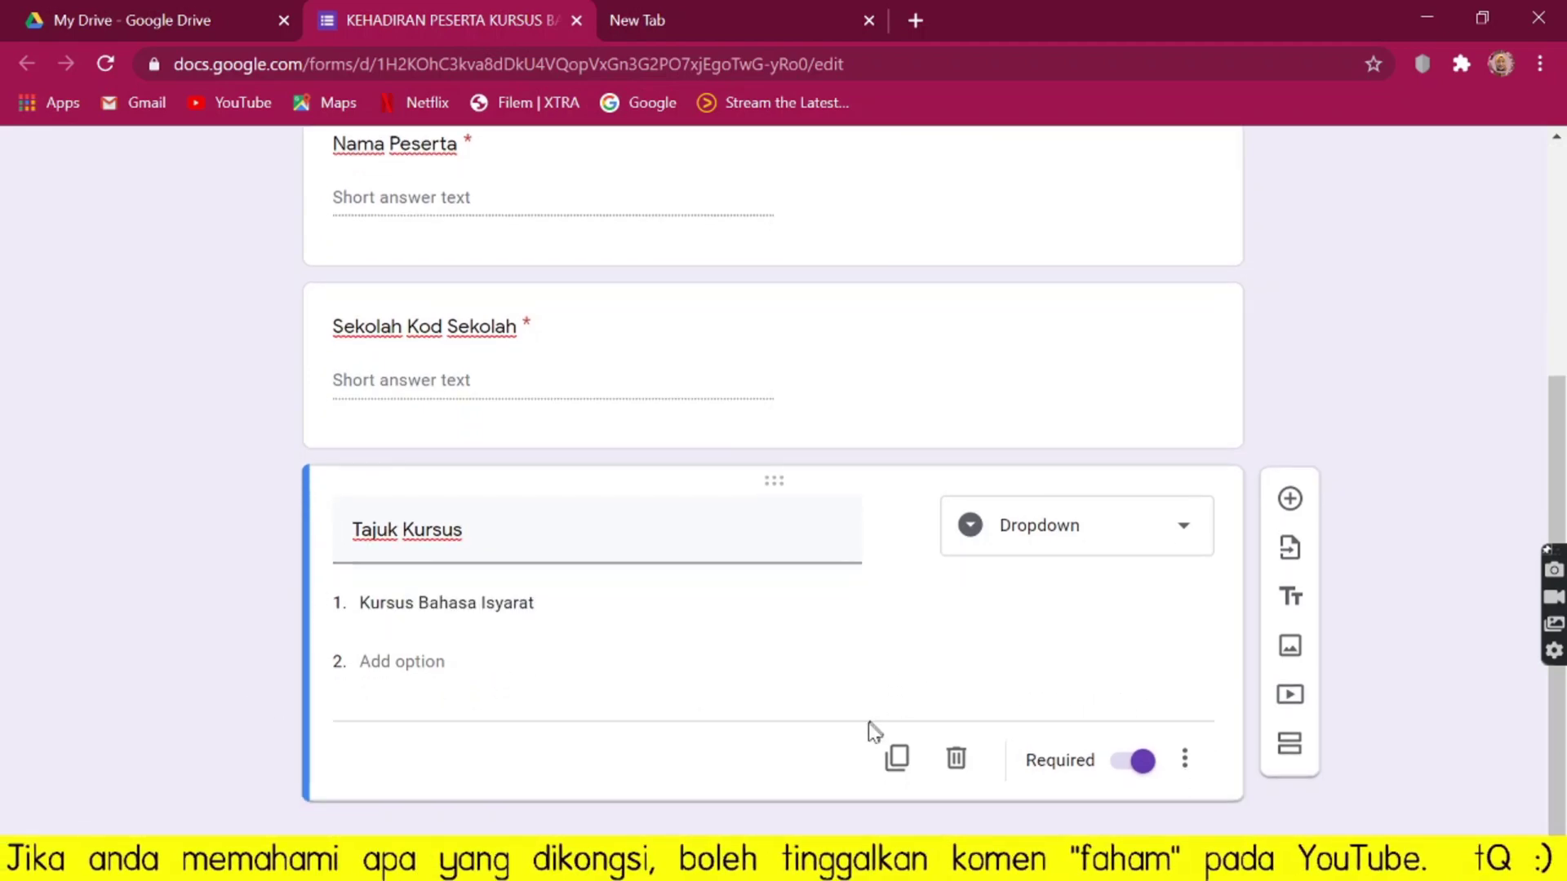
{"action": "left_click", "coordinate": [896, 757]}
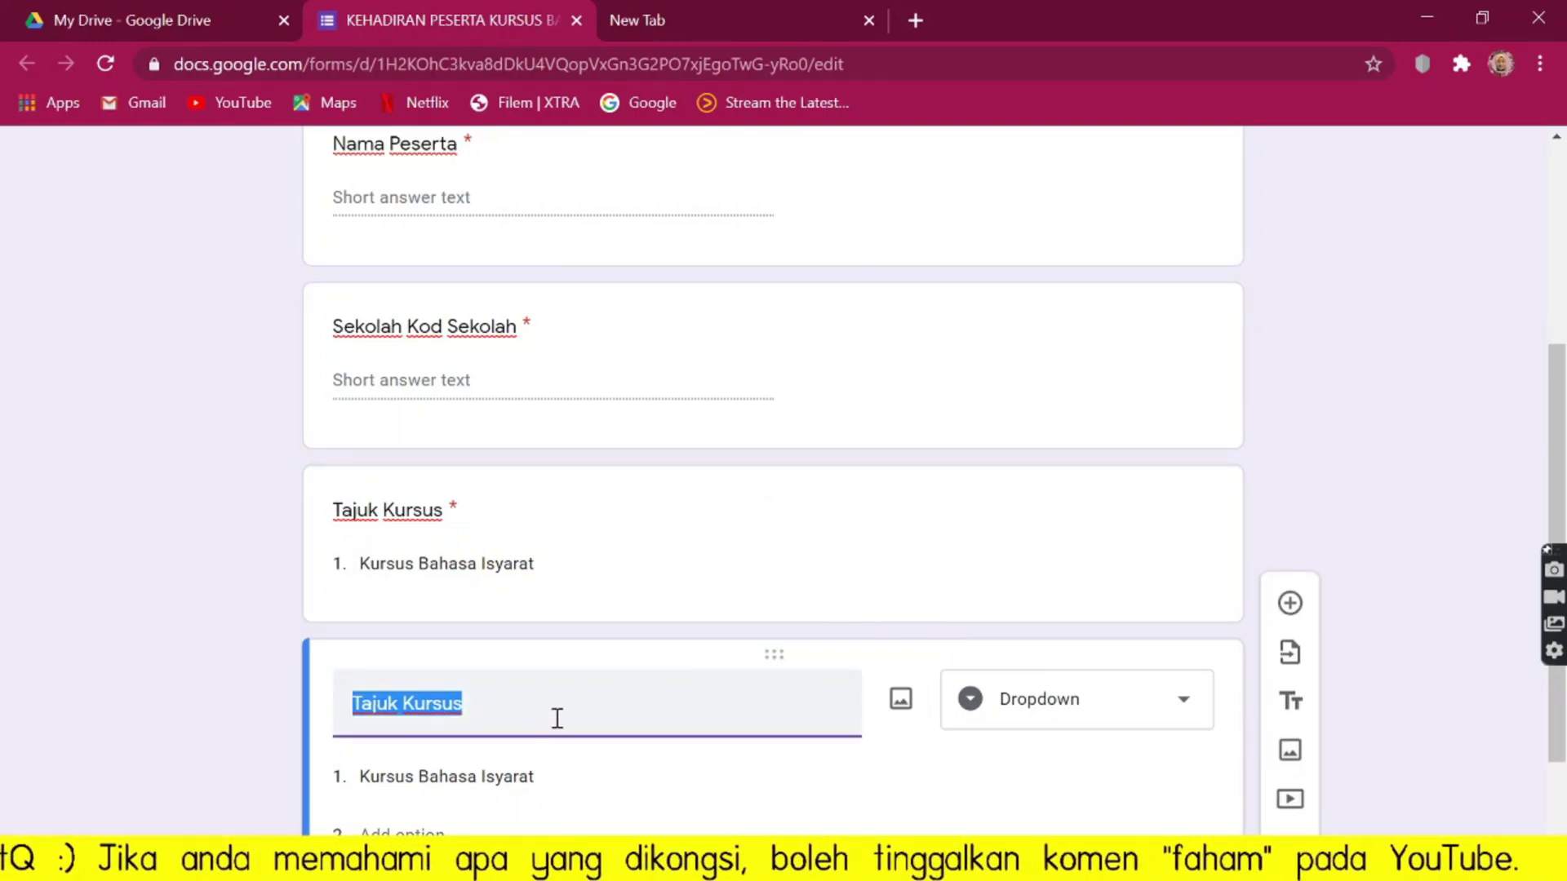
{"action": "type", "text": "Tarikh"}
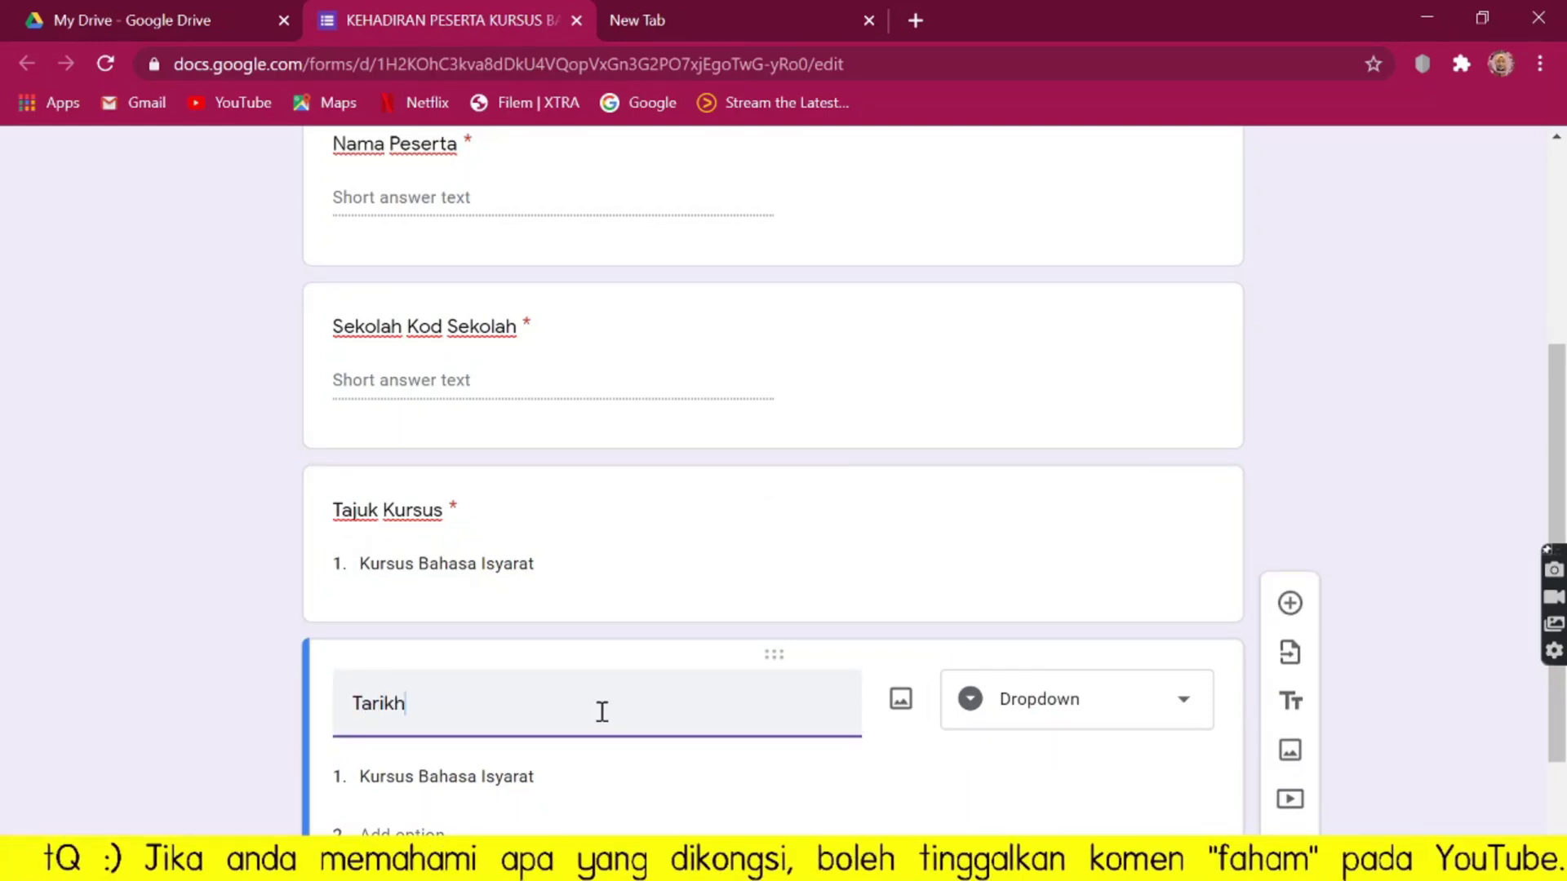
{"action": "scroll", "coordinate": [928, 767], "scroll_direction": "down", "scroll_amount": 2}
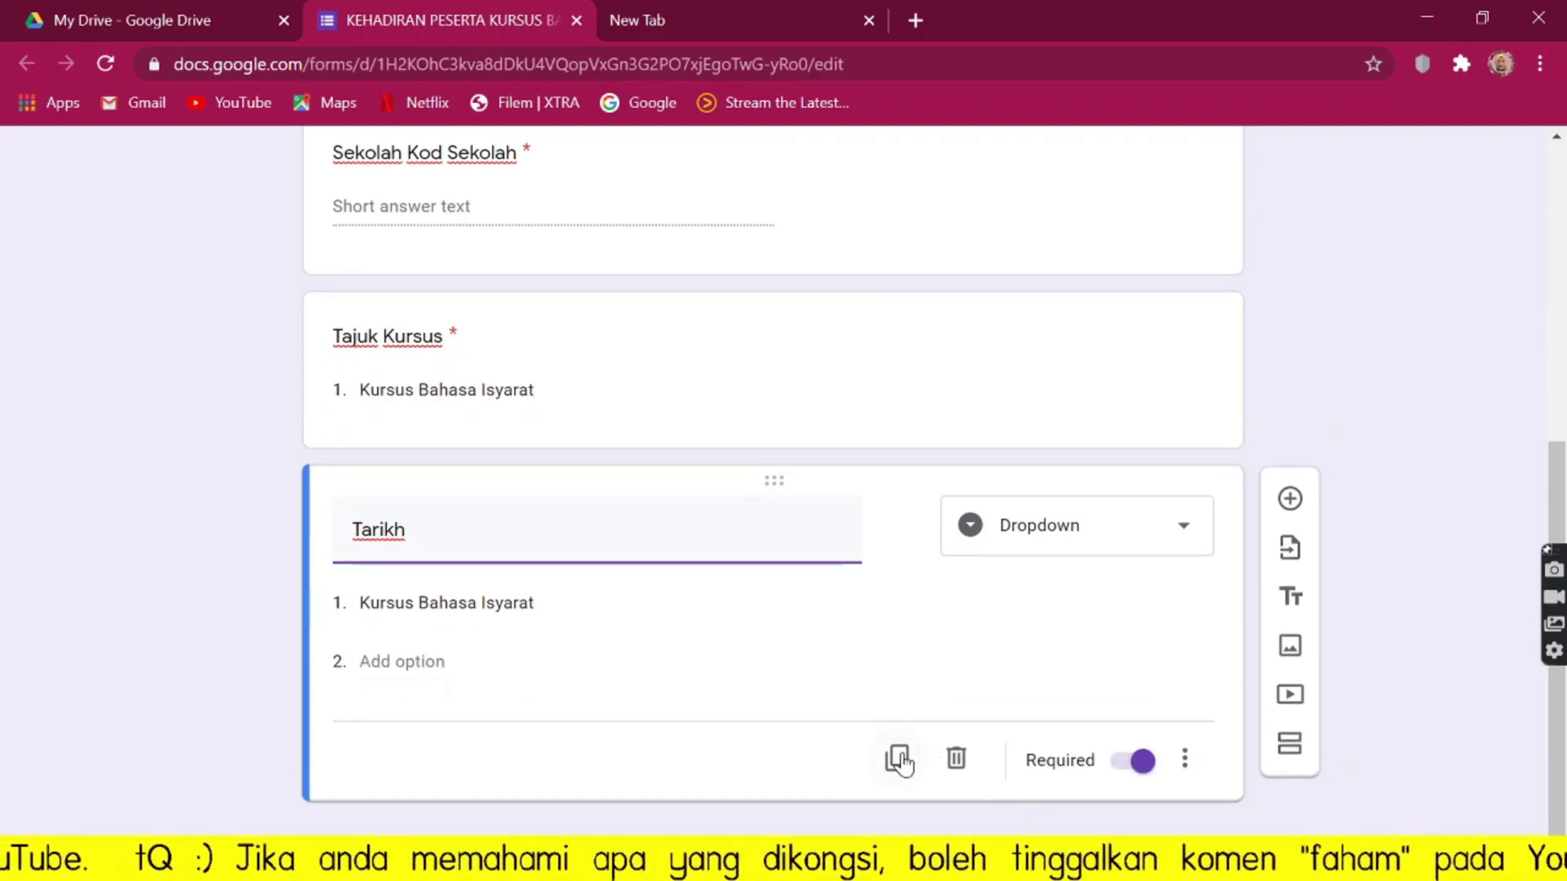
{"action": "left_click", "coordinate": [1141, 531]}
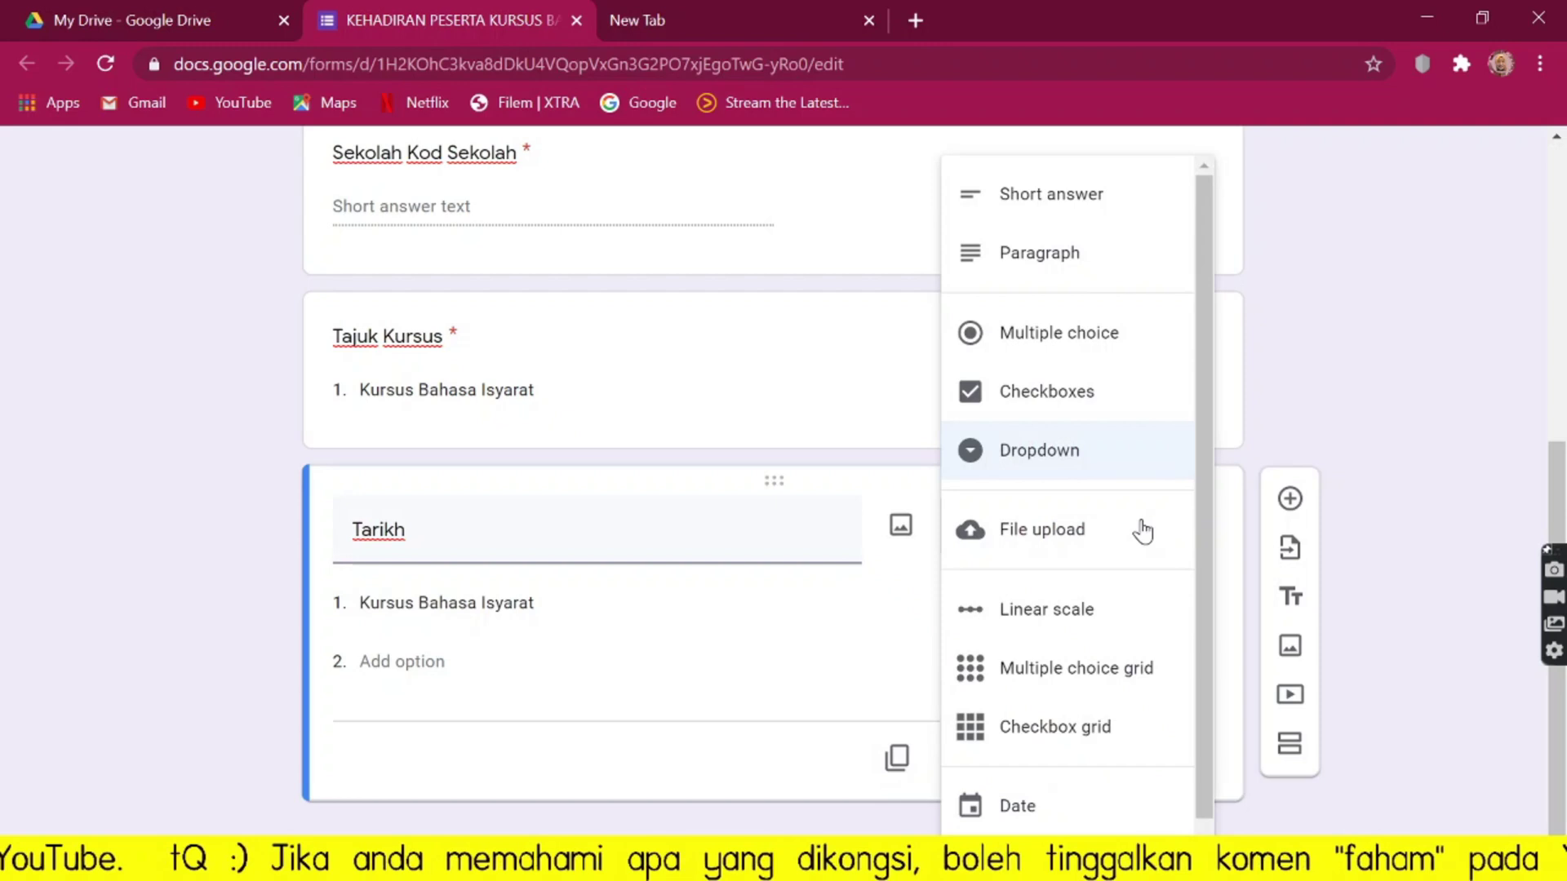
{"action": "left_click", "coordinate": [1105, 222]}
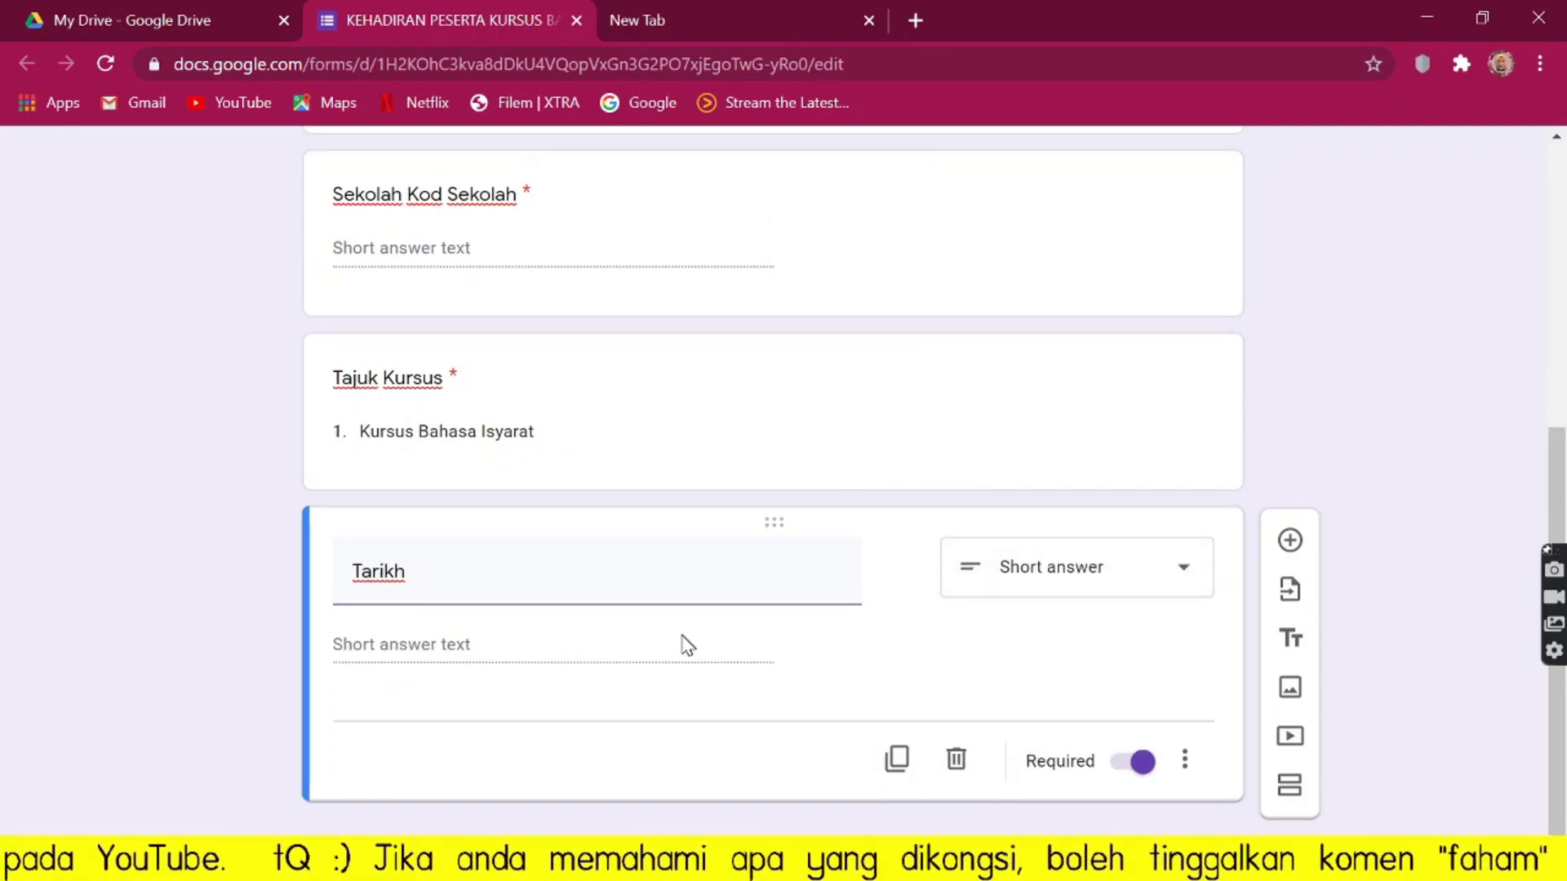
{"action": "left_click", "coordinate": [955, 759]}
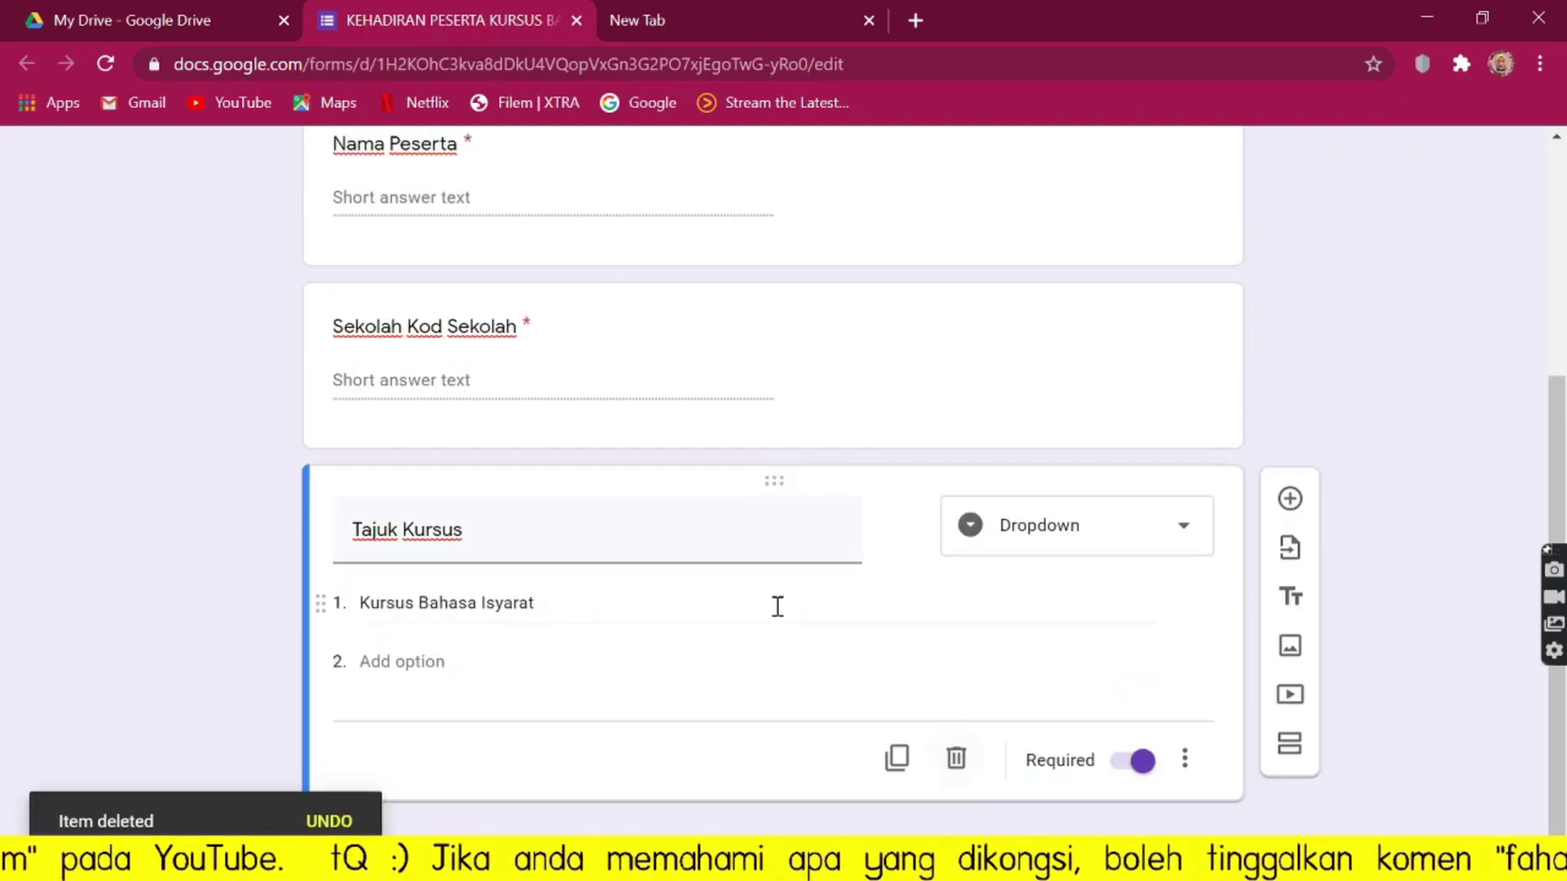
Add a date question titled "Tarikh" after "Tajuk Kursus" and make it required.
{"action": "left_click", "coordinate": [1290, 498]}
{"action": "type", "text": "Tarikh"}
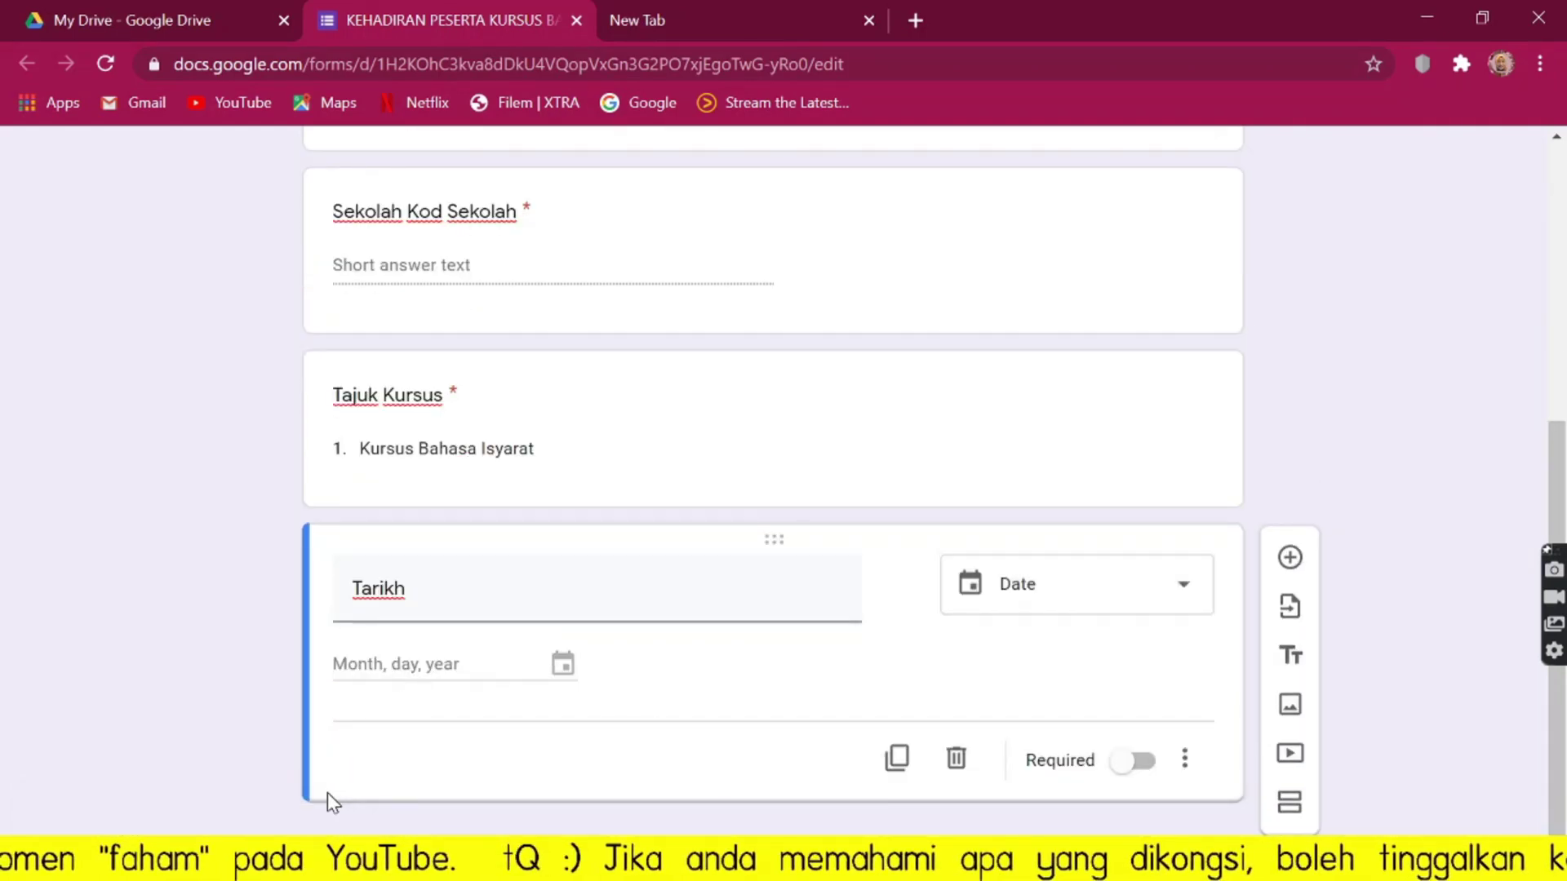
{"action": "left_click", "coordinate": [1131, 760]}
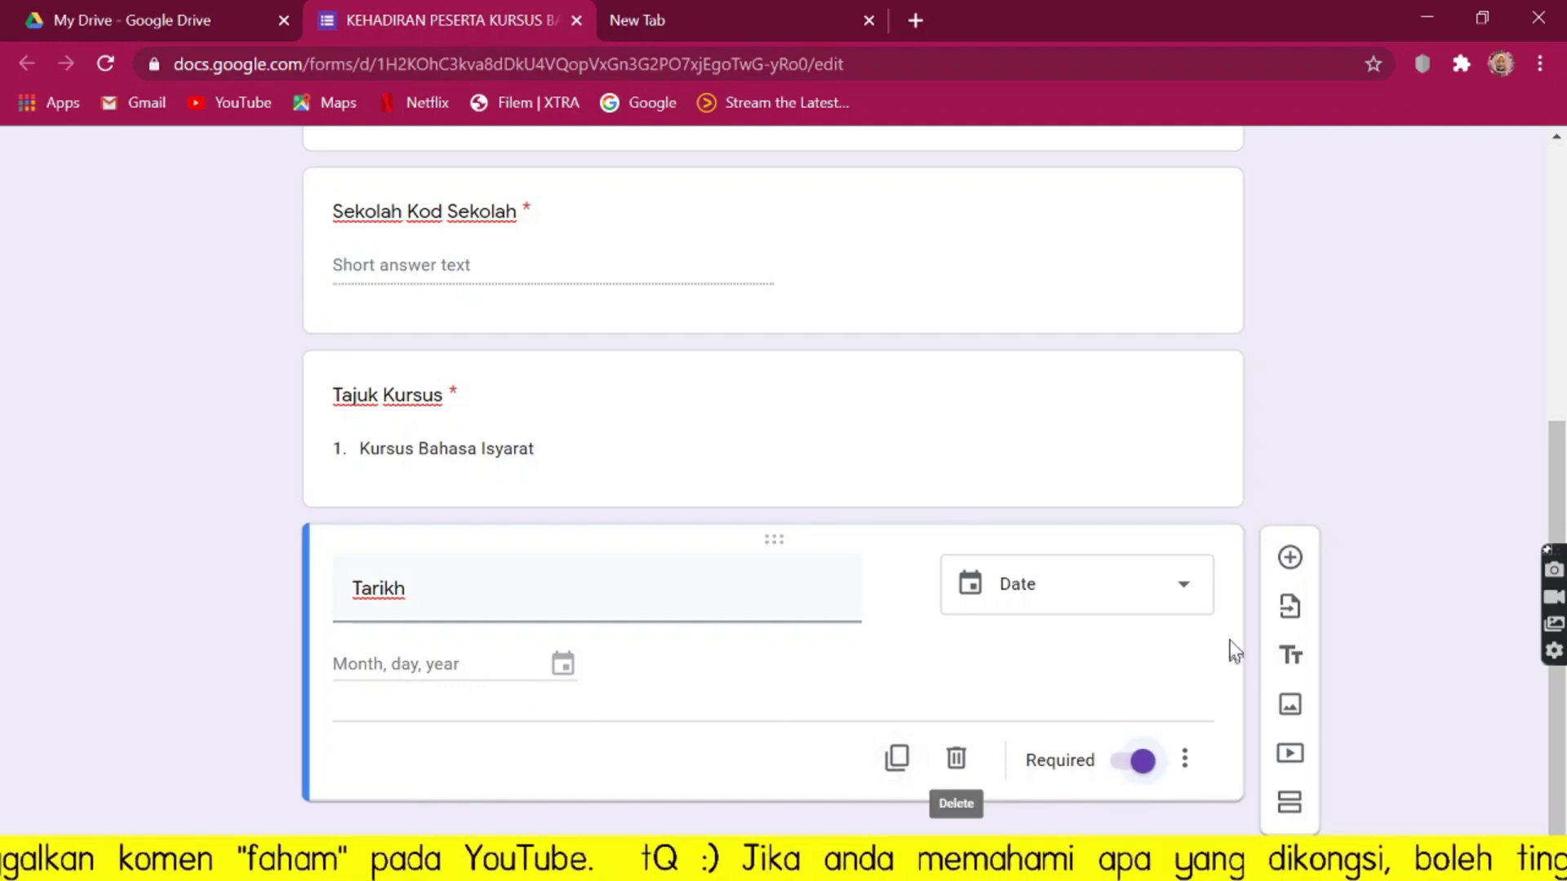
Add a dropdown question titled "Tempat" with "SK Lembah Beringin" as its first option.
{"action": "left_click", "coordinate": [1290, 559]}
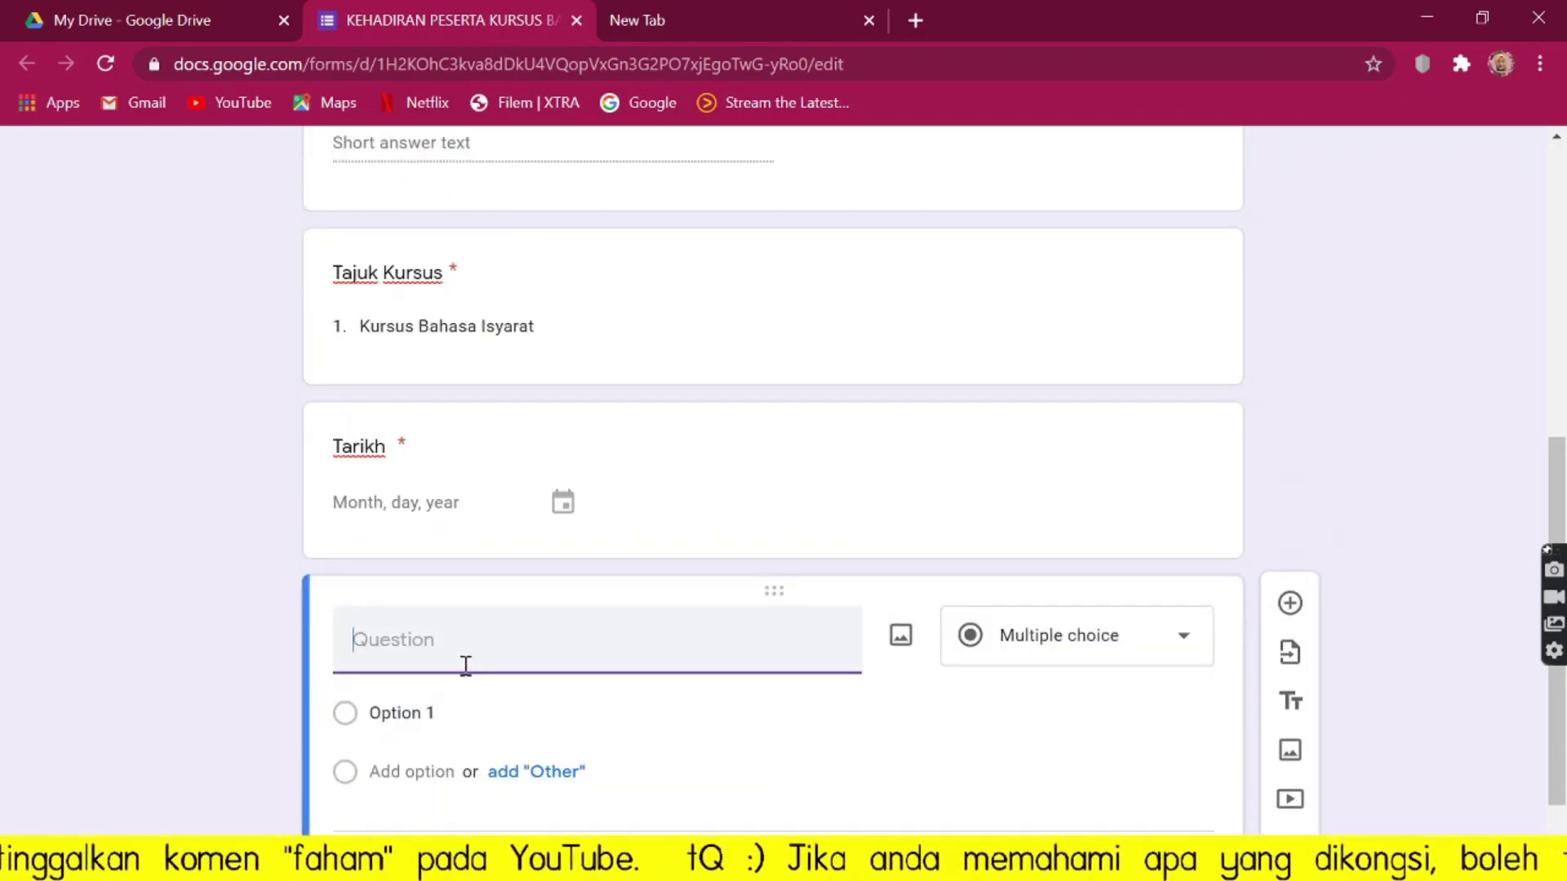
{"action": "type", "text": "Tempat"}
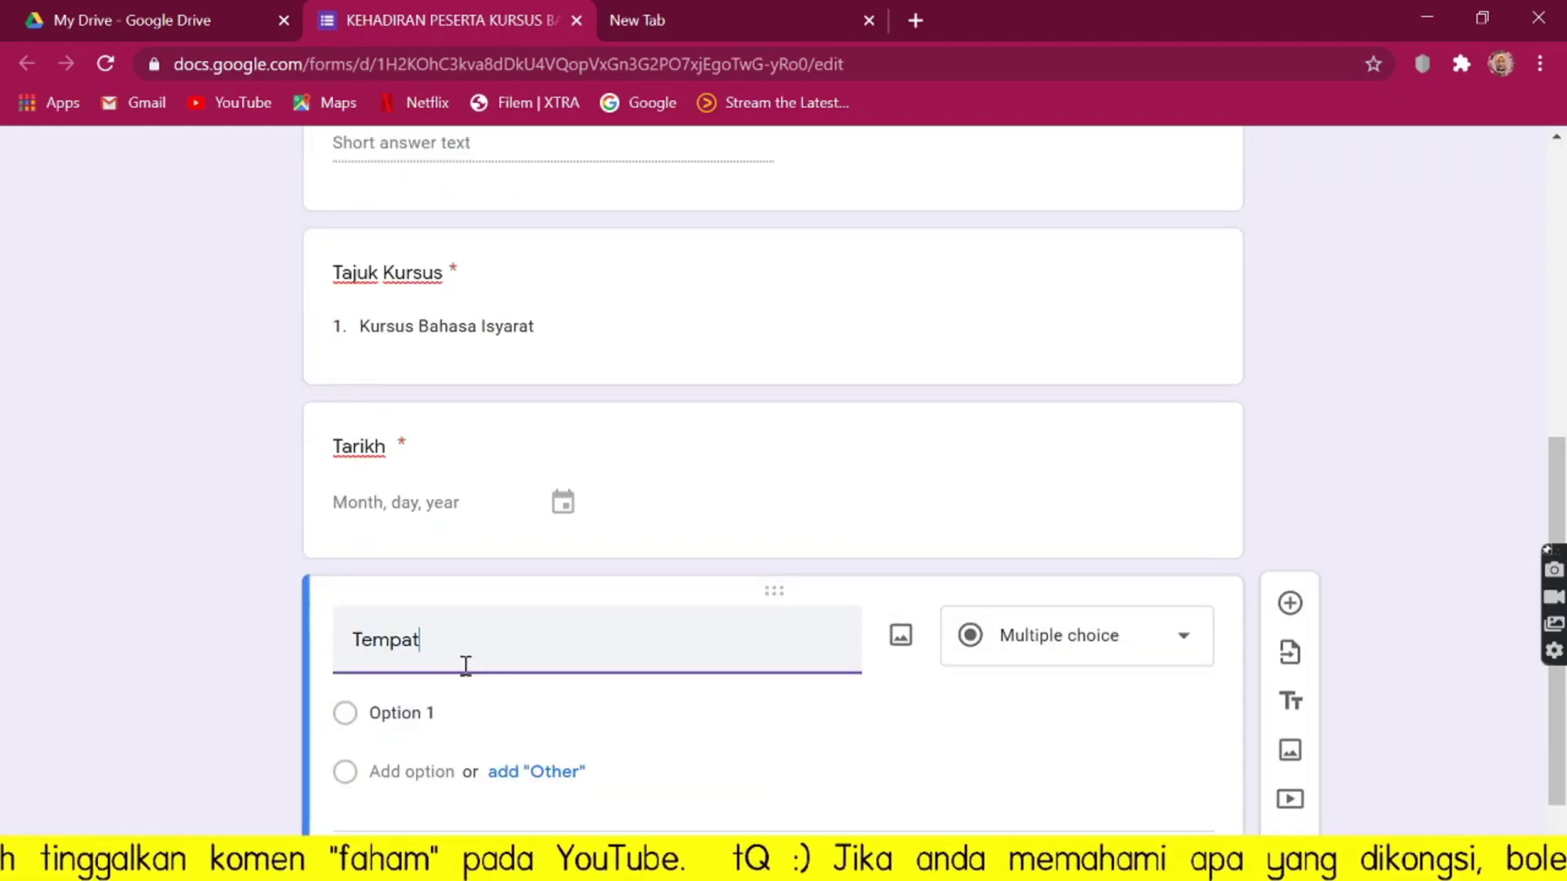
{"action": "left_click", "coordinate": [494, 715]}
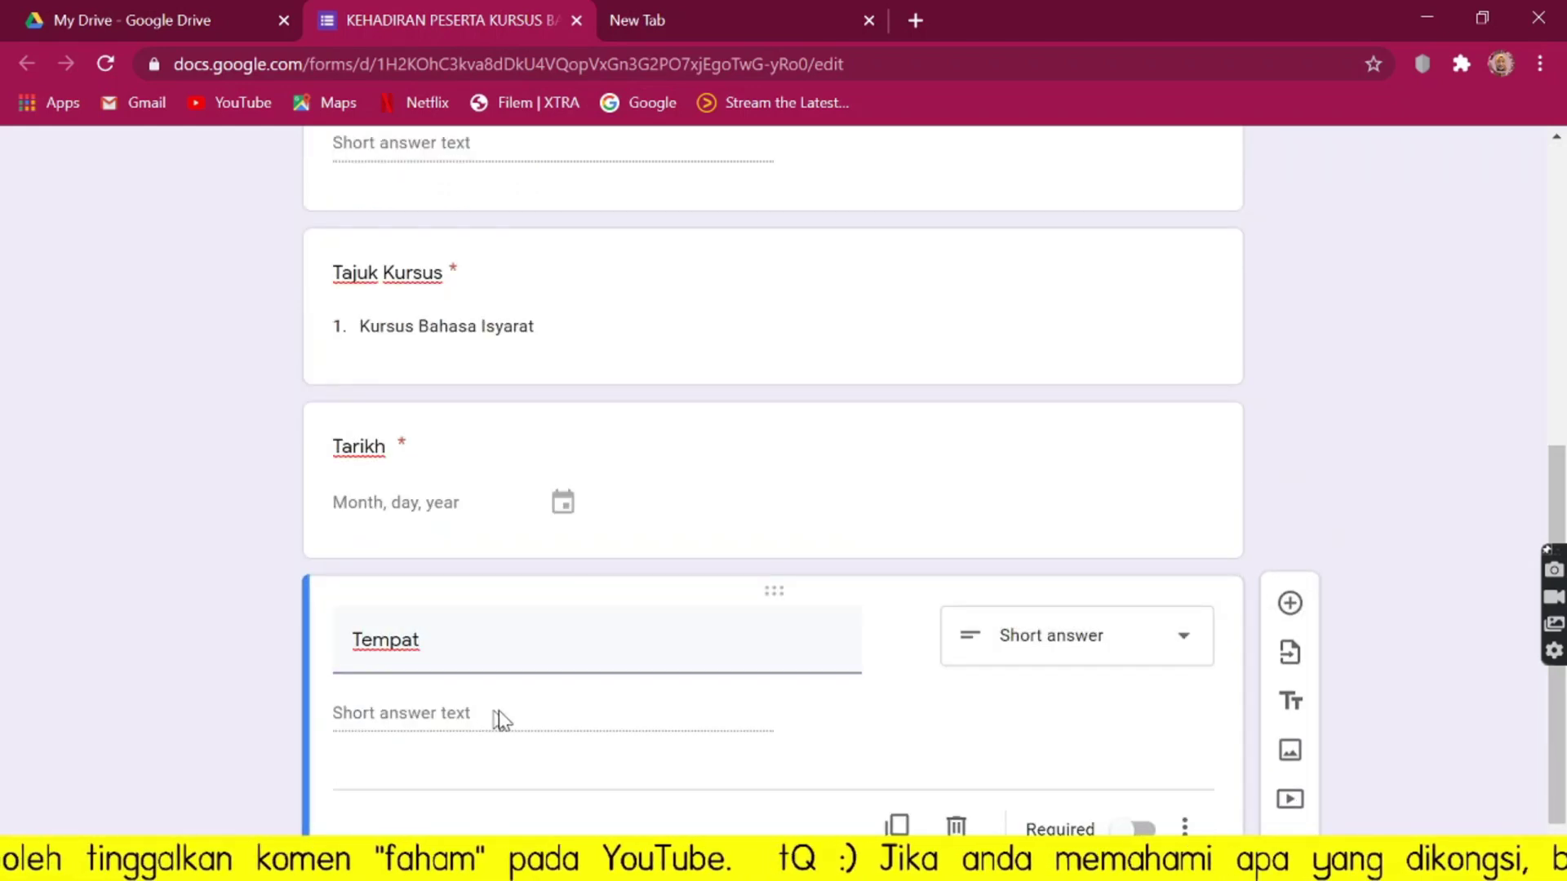
{"action": "left_click", "coordinate": [1174, 665]}
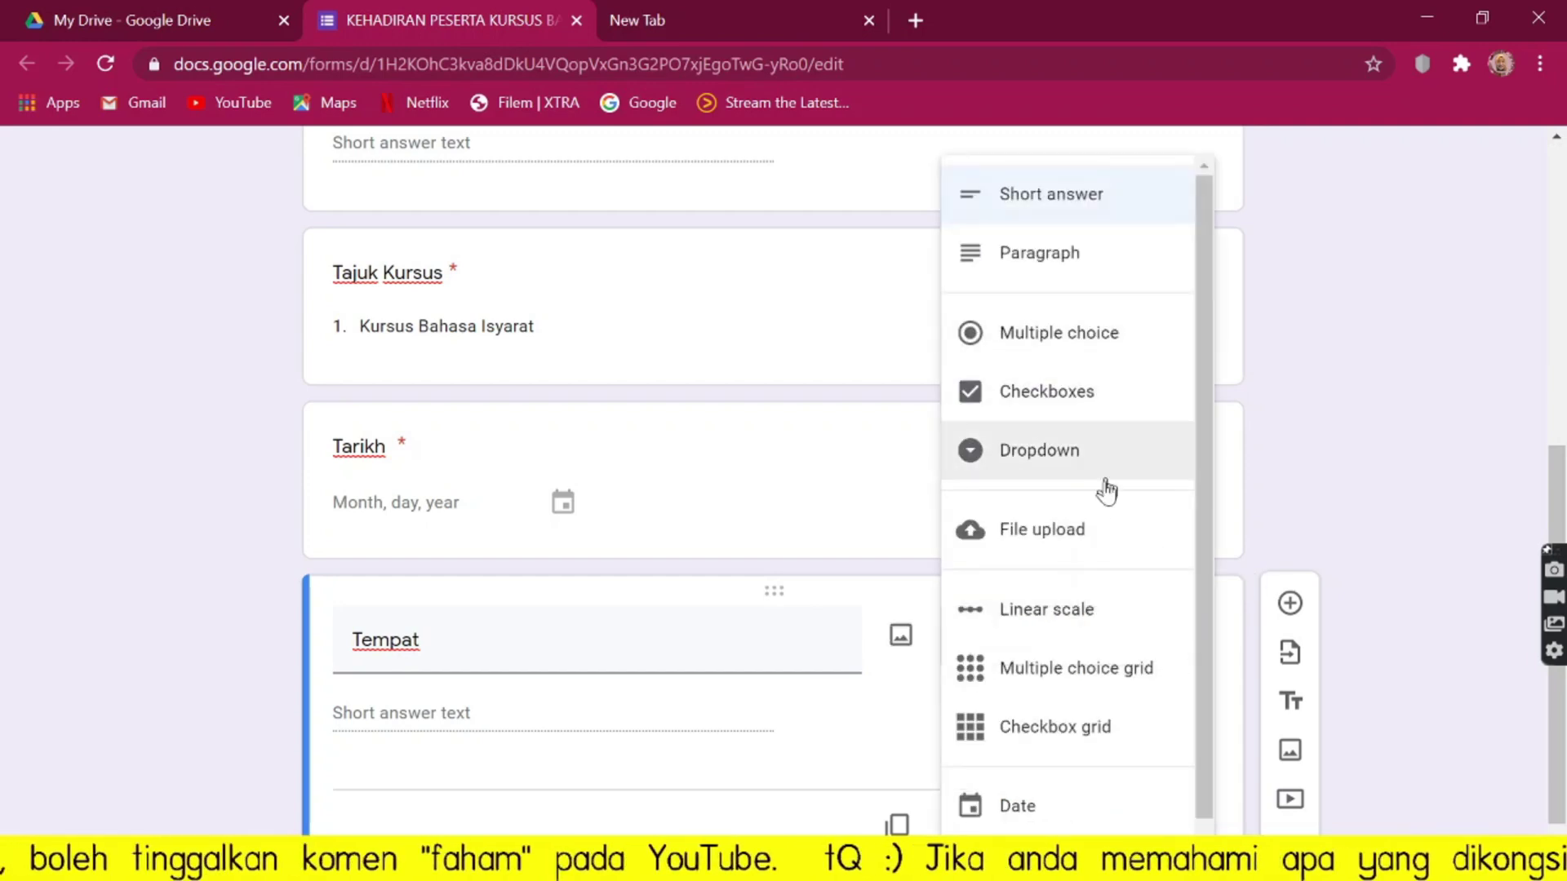
{"action": "left_click", "coordinate": [444, 710]}
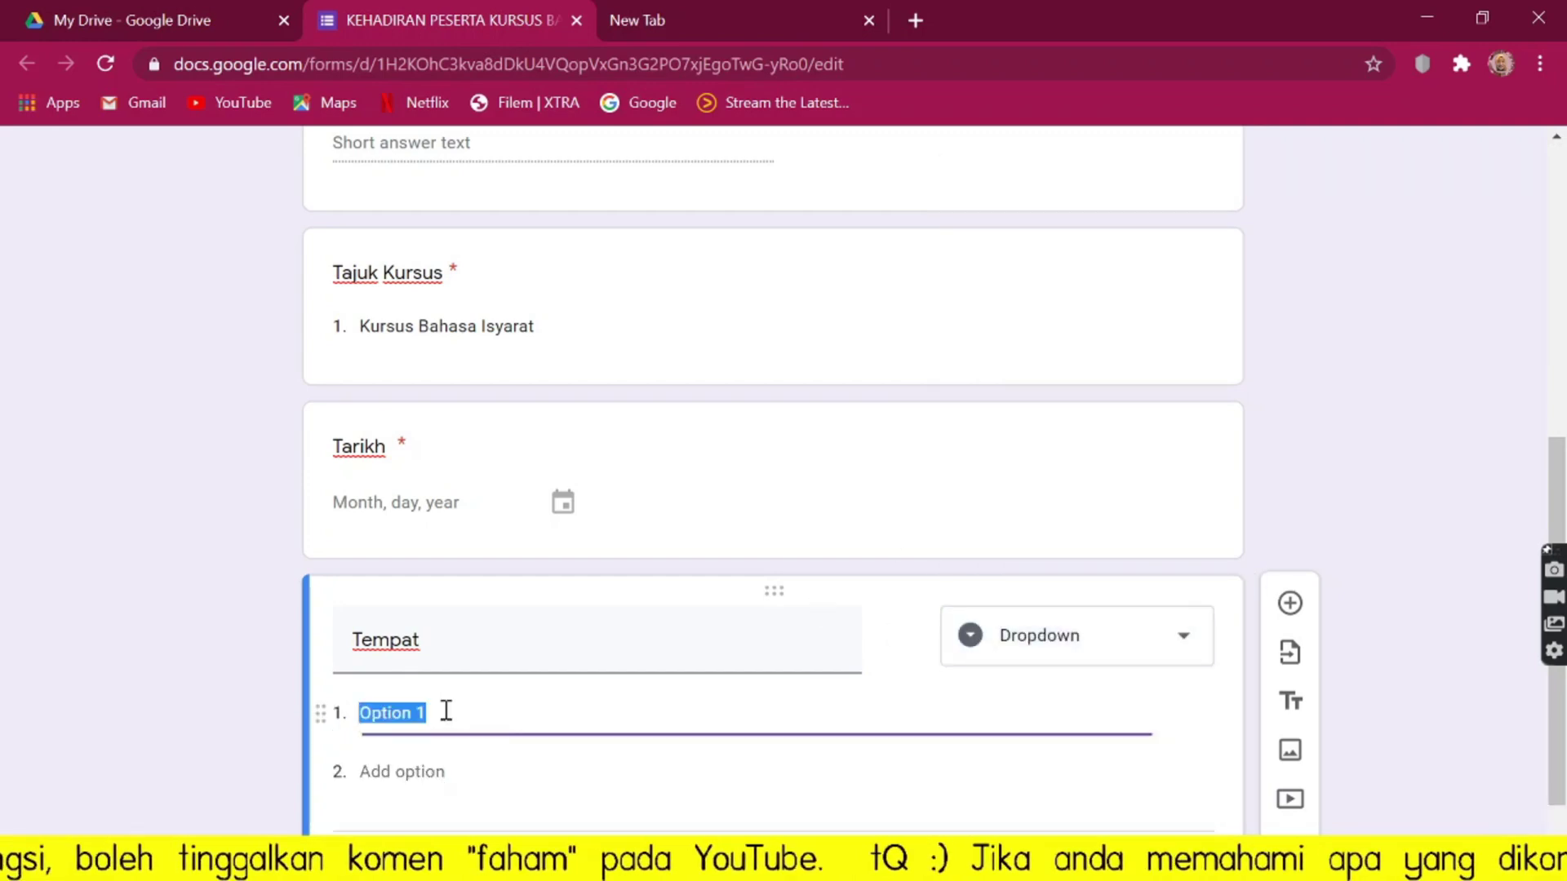
{"action": "type", "text": "SK Lembah Beringin"}
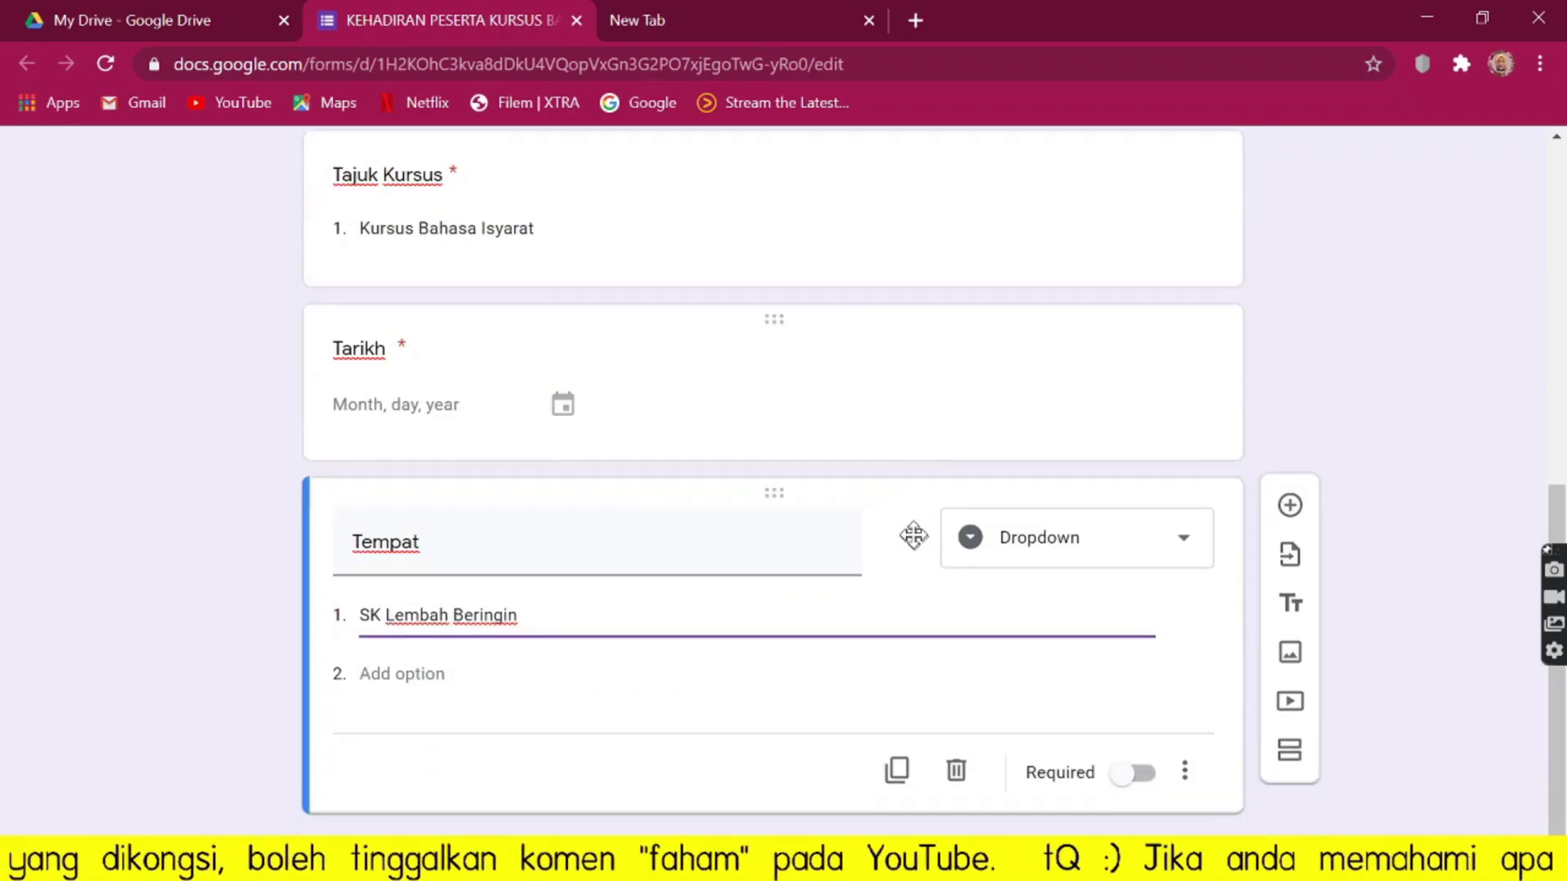
In the form's general settings, remove the restriction to users in Guru Malaysia and its trusted organizations.
{"action": "scroll", "coordinate": [898, 506], "scroll_direction": "up", "scroll_amount": 8}
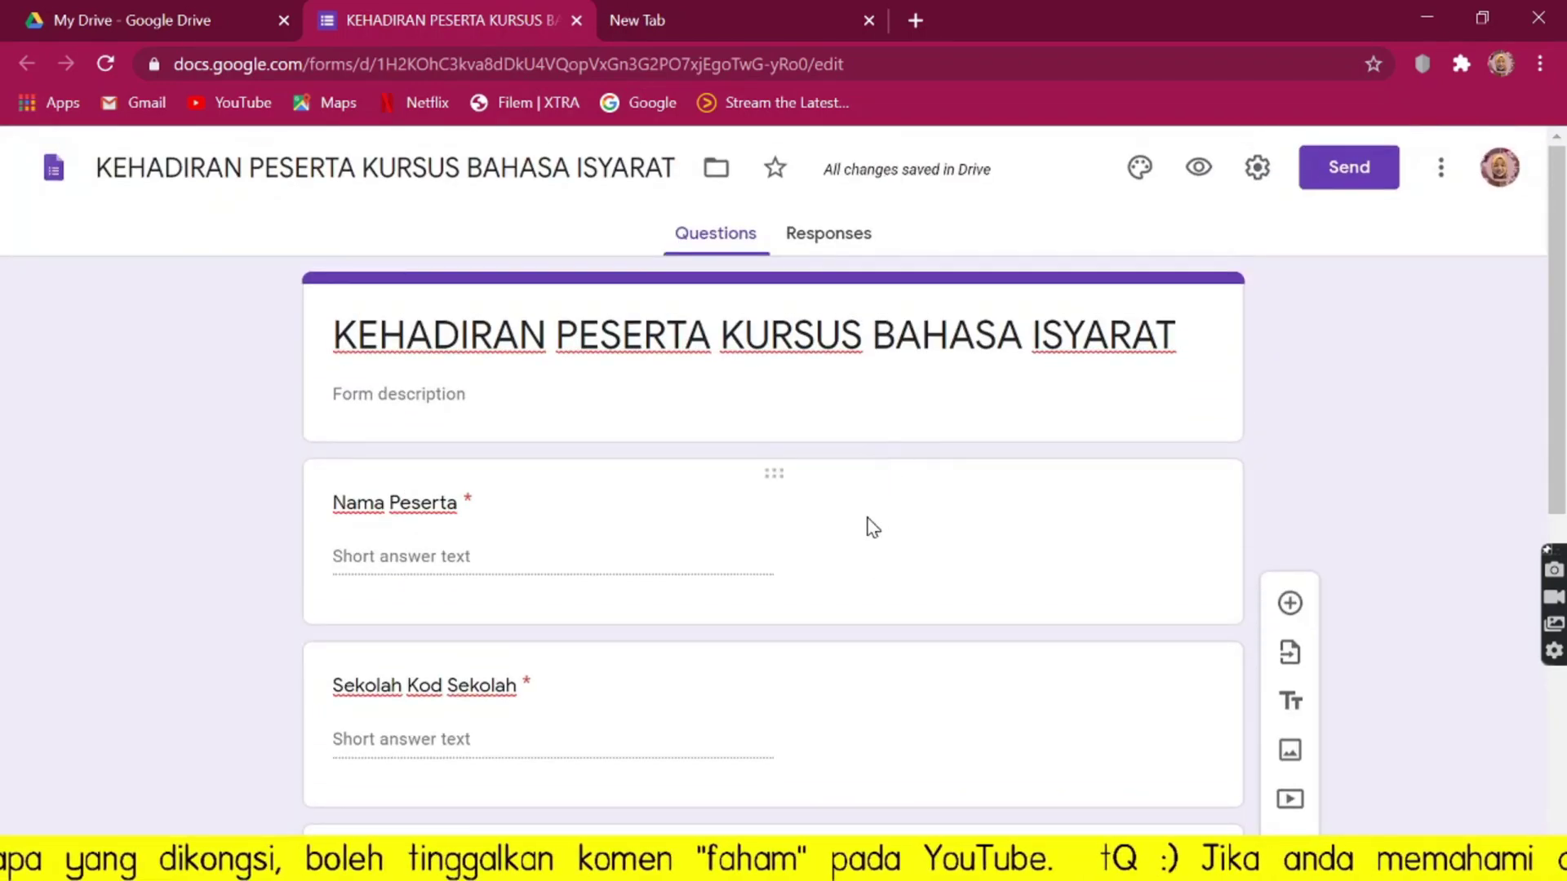
{"action": "scroll", "coordinate": [849, 363], "scroll_direction": "down", "scroll_amount": 8}
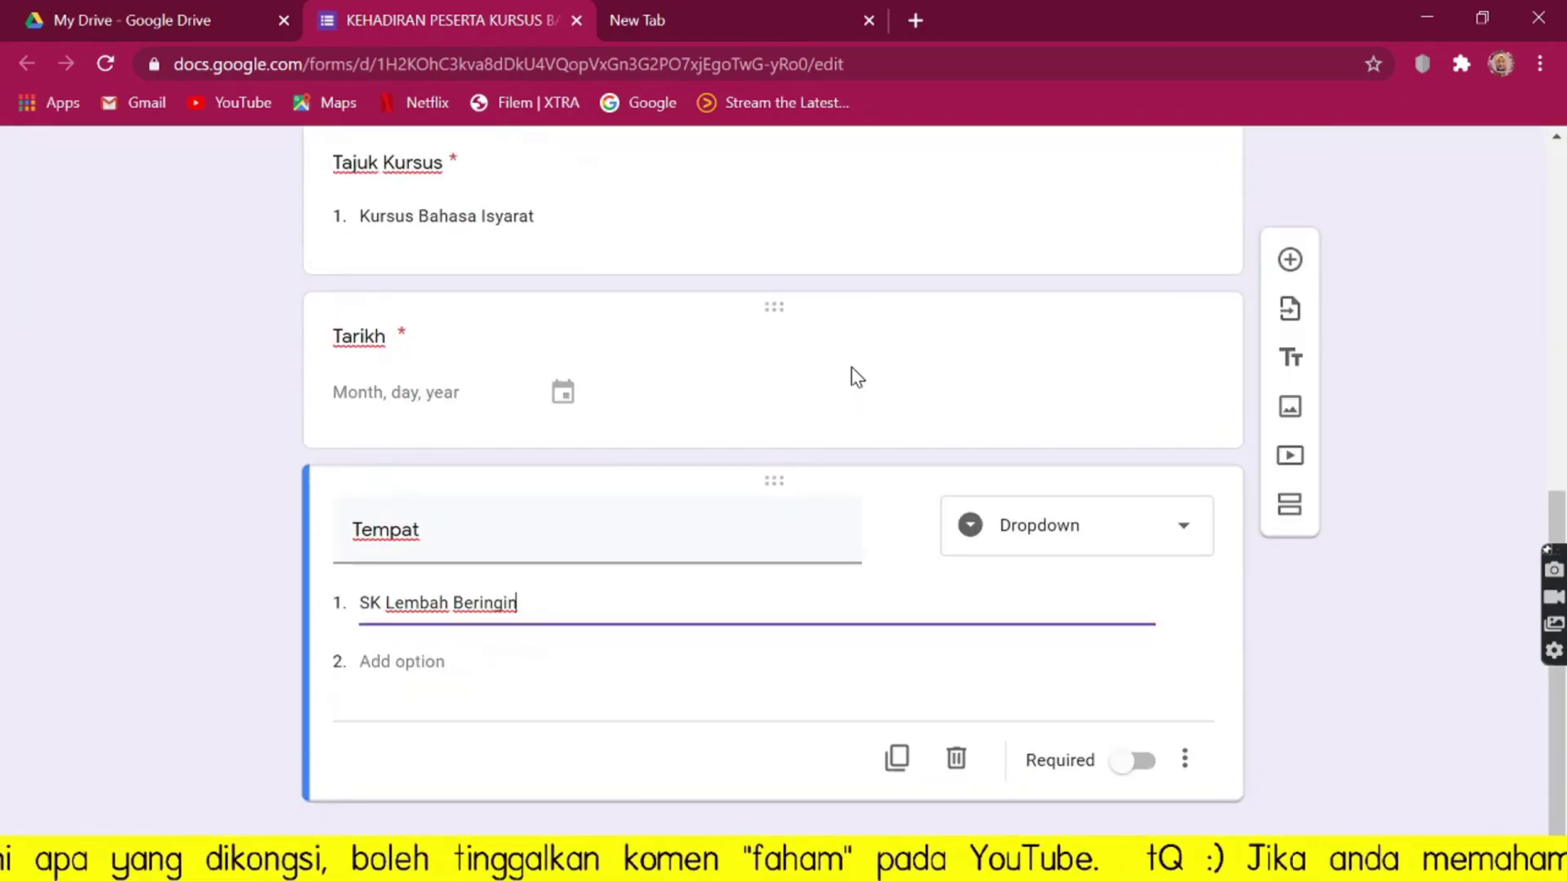
{"action": "scroll", "coordinate": [865, 387], "scroll_direction": "up", "scroll_amount": 8}
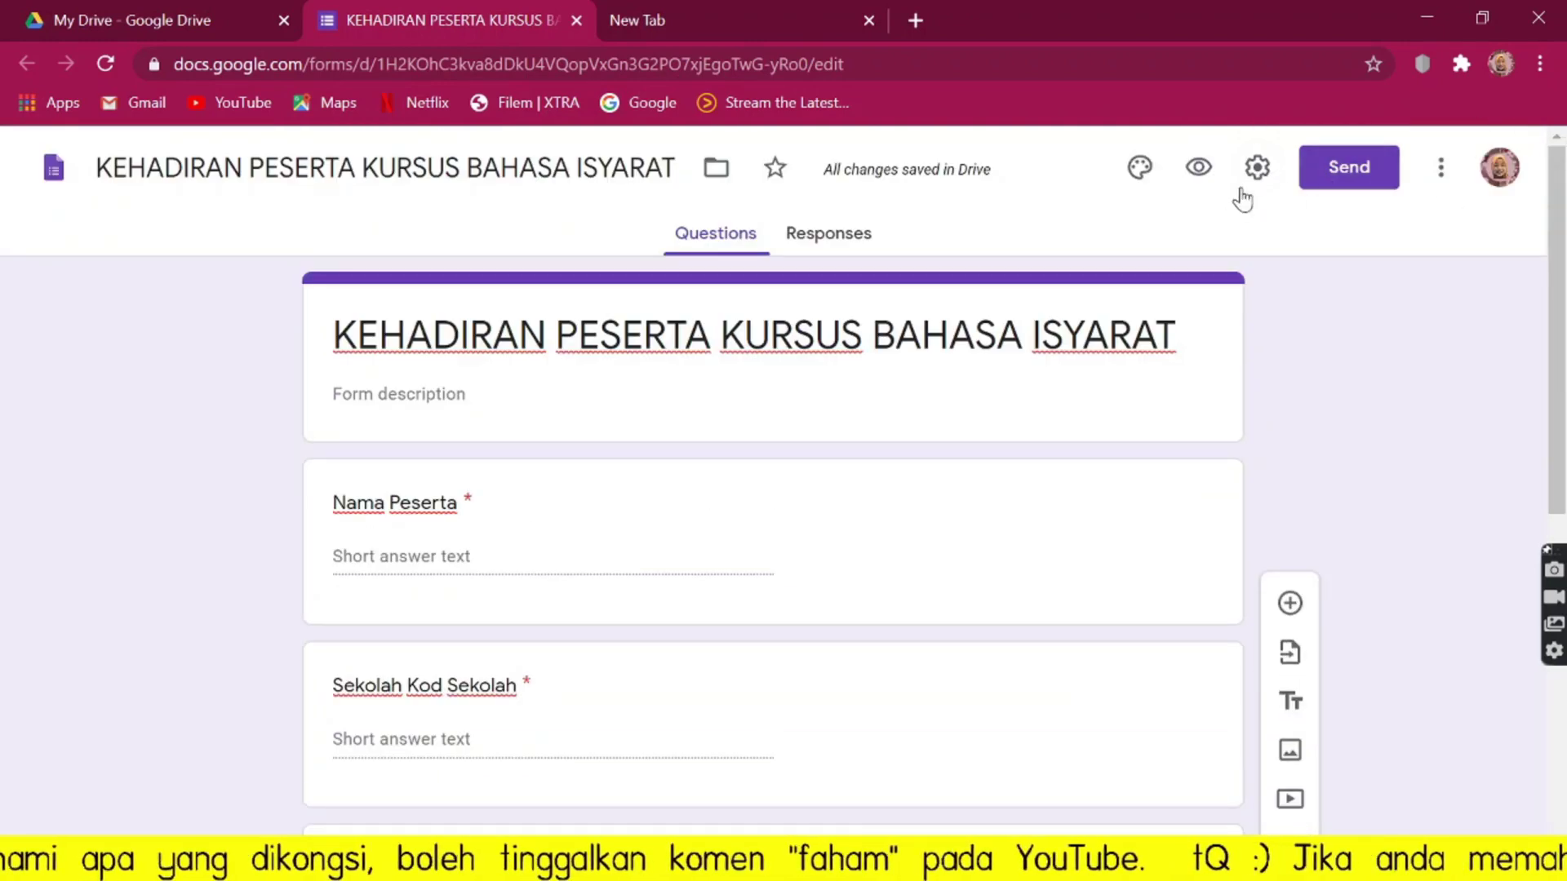
{"action": "left_click", "coordinate": [1257, 168]}
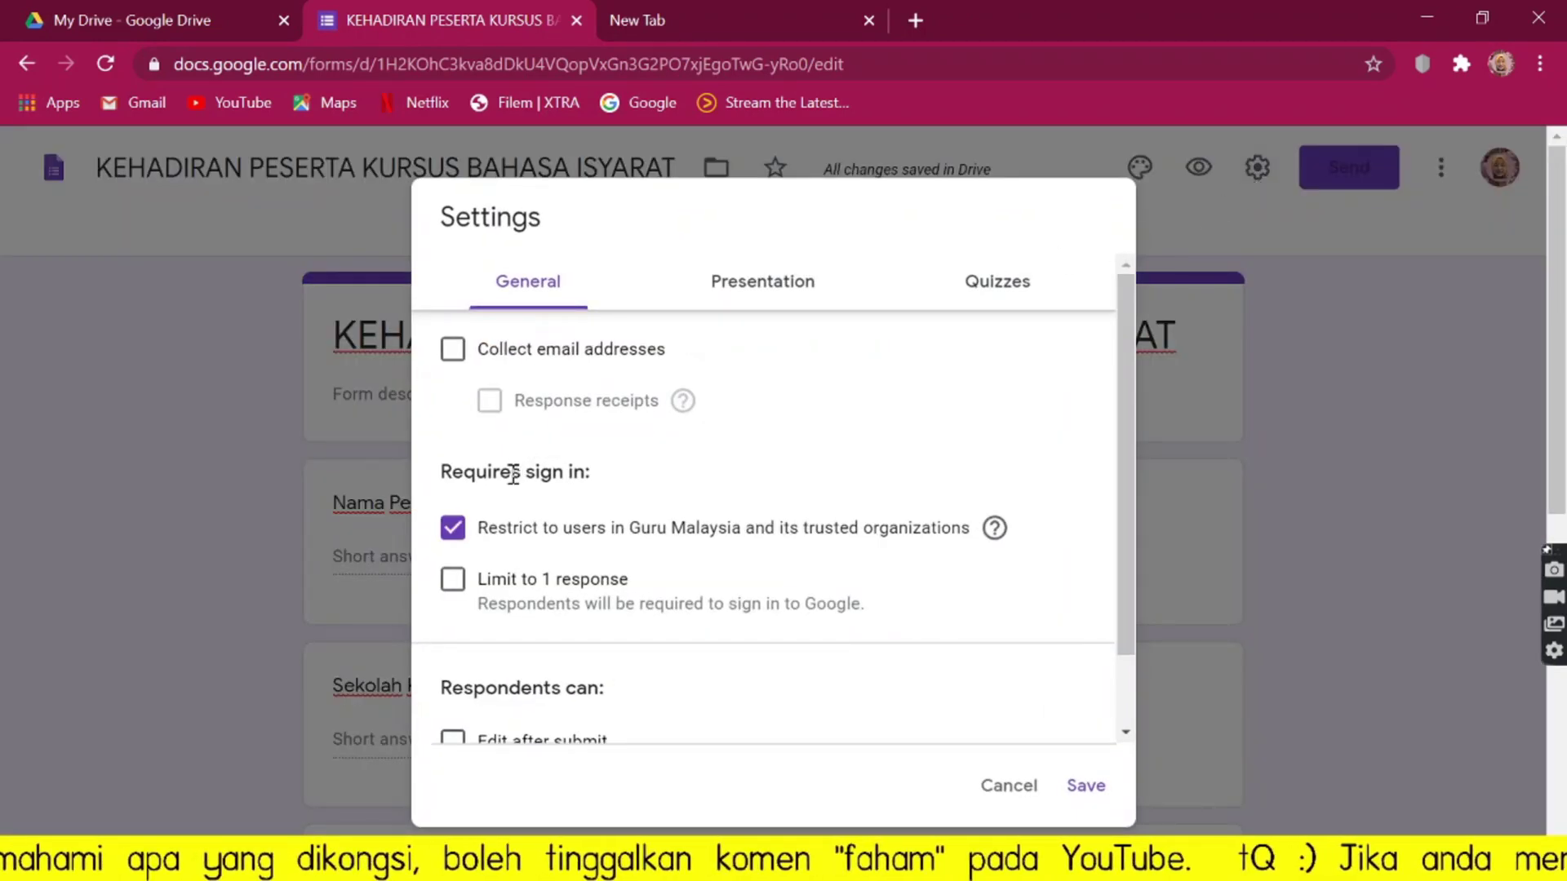
{"action": "left_click", "coordinate": [453, 528]}
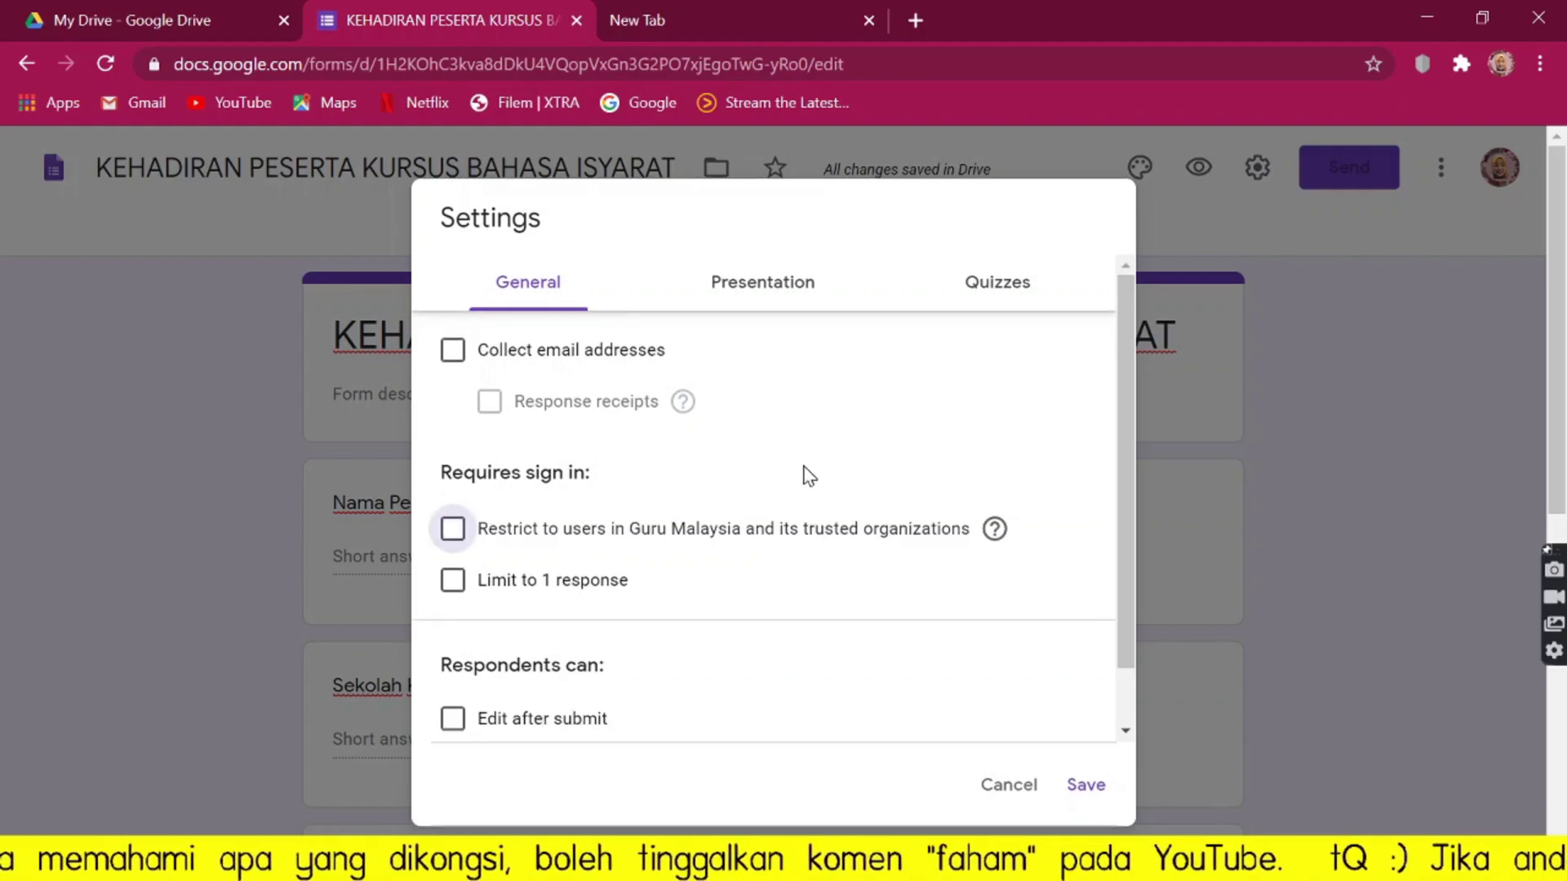
{"action": "scroll", "coordinate": [808, 490], "scroll_direction": "down", "scroll_amount": 1}
{"action": "scroll", "coordinate": [638, 487], "scroll_direction": "up", "scroll_amount": 1}
Set the form's confirmation message to "Terima kasih." and save the settings.
{"action": "left_click", "coordinate": [801, 302]}
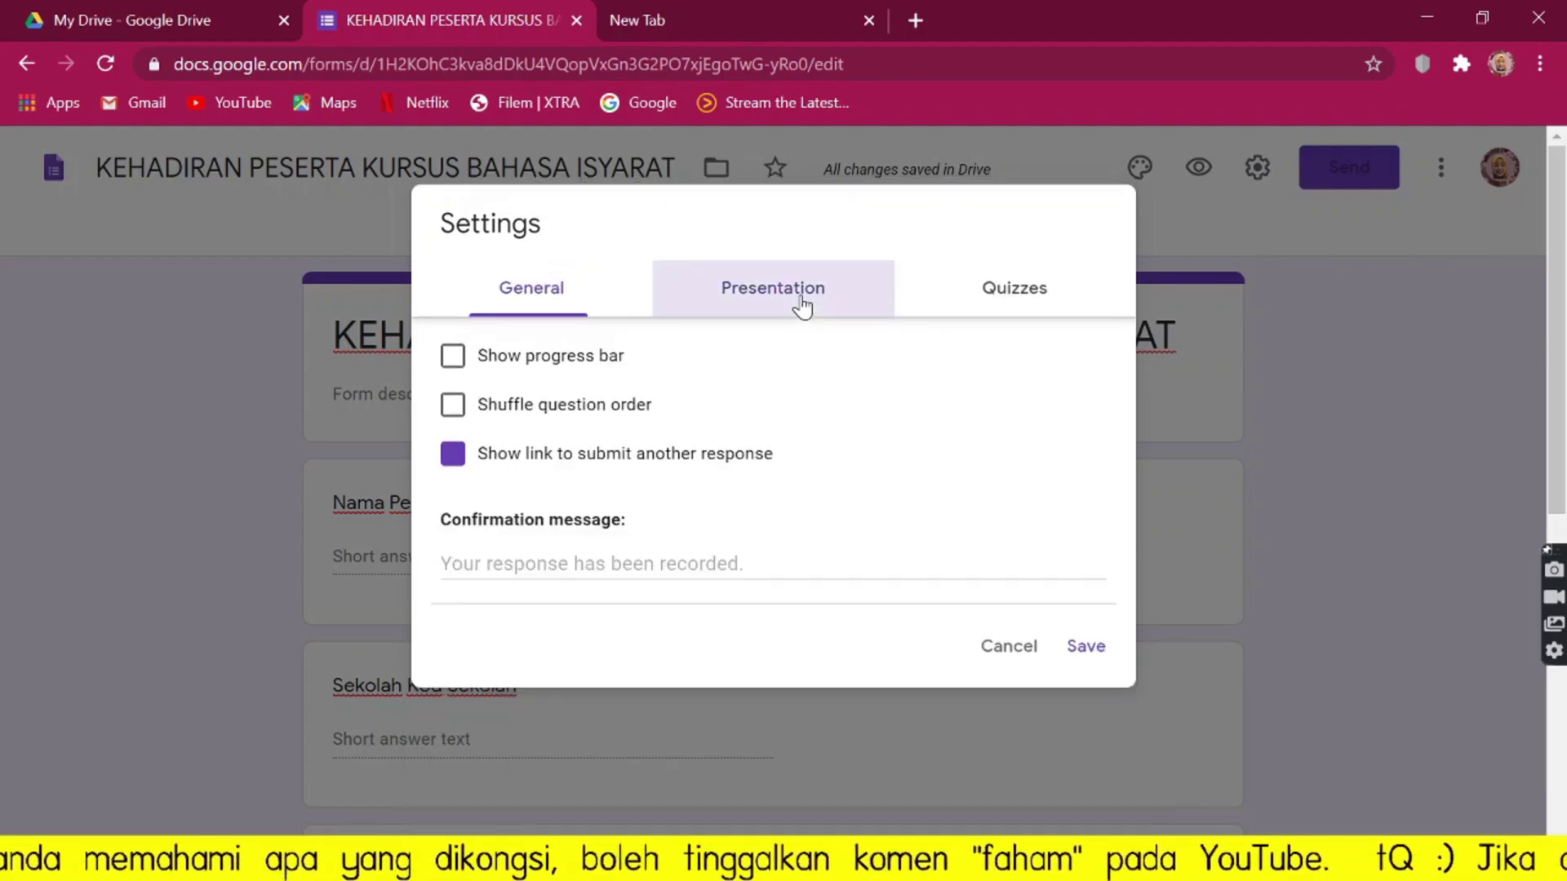
{"action": "left_click", "coordinate": [589, 564]}
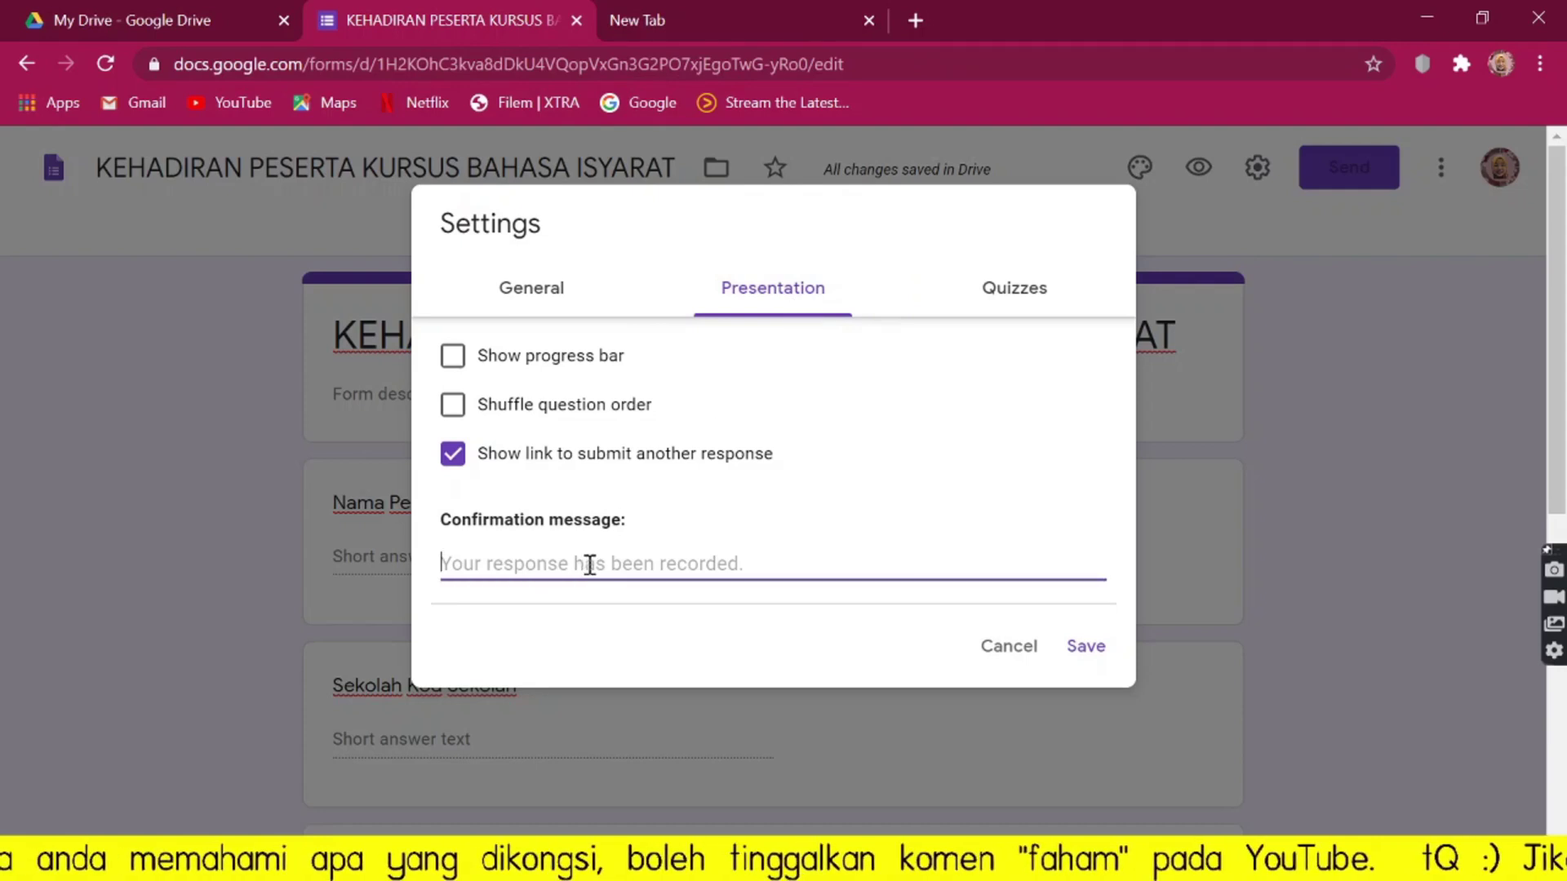
{"action": "type", "text": "Terima kasih."}
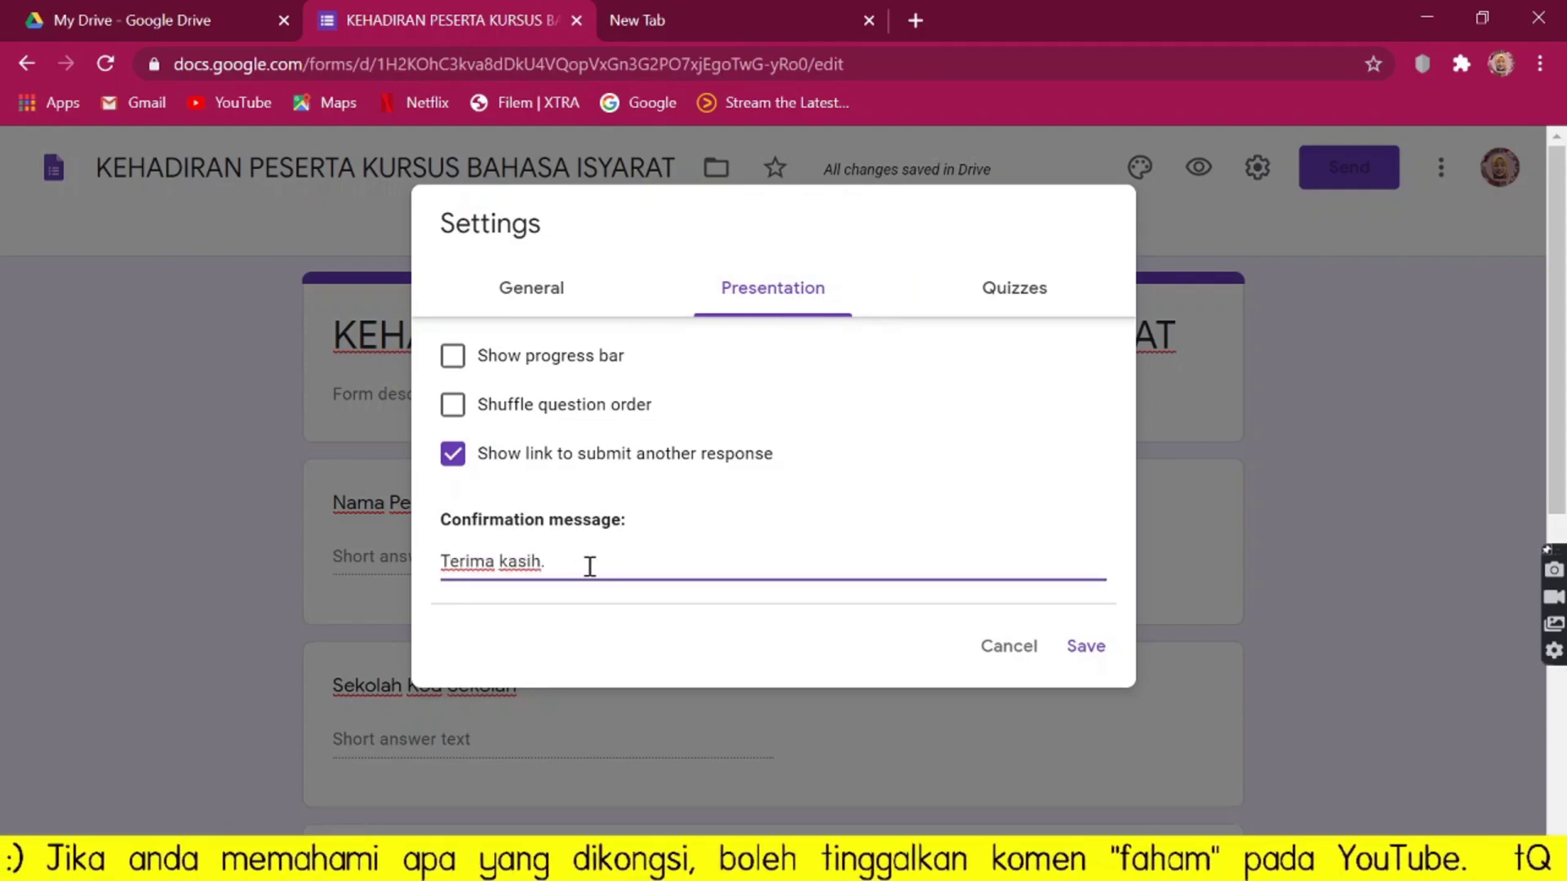
{"action": "left_click", "coordinate": [1111, 655]}
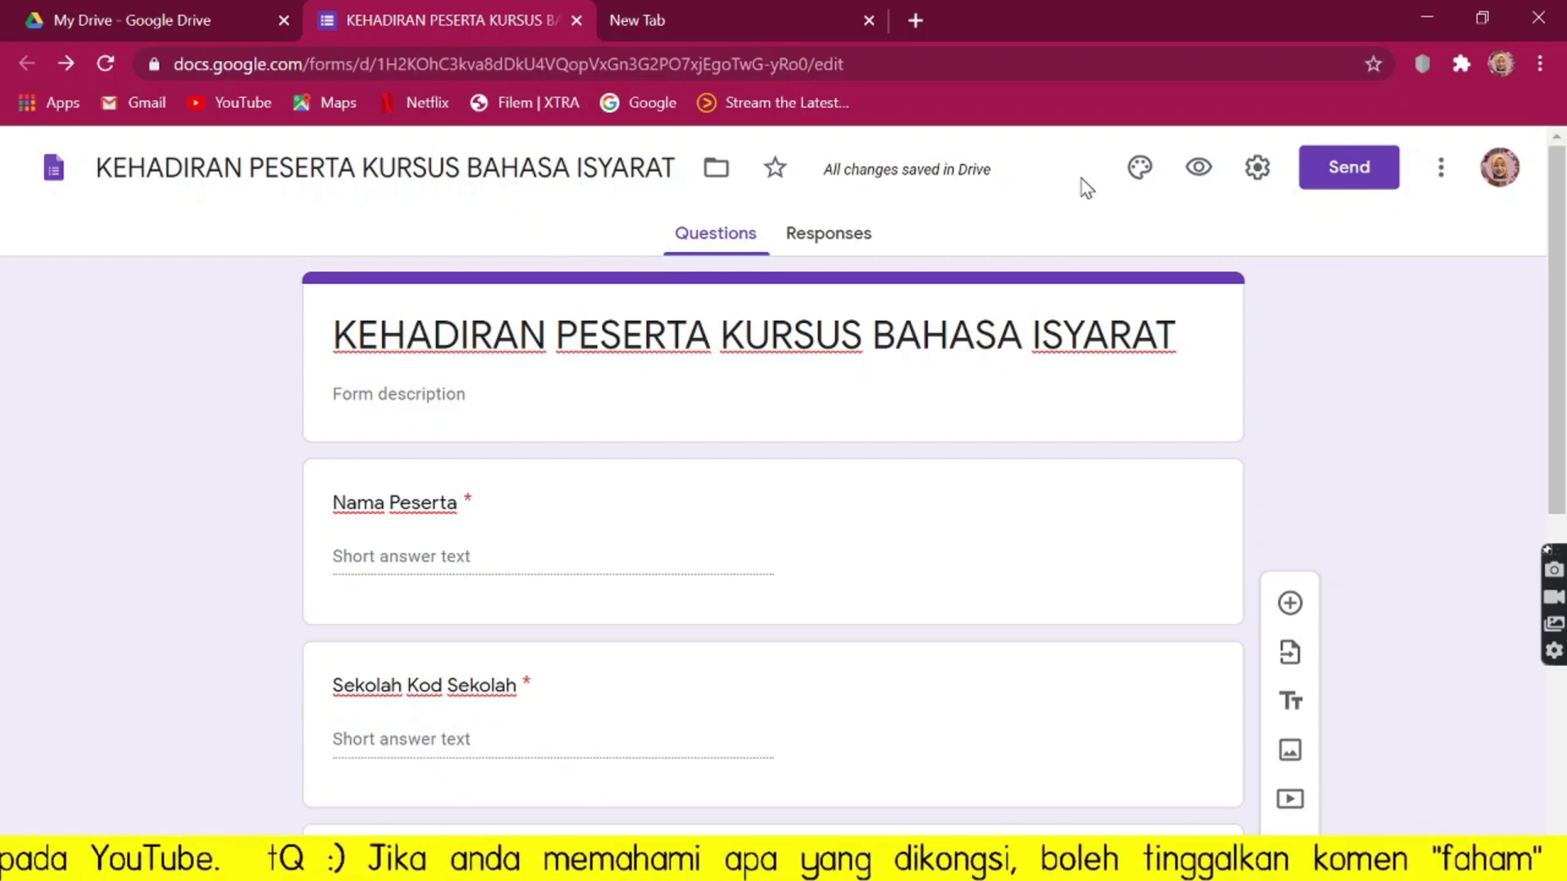
Search the web for "QR Code Monkey" in the new browser tab and open the QRCode Monkey generator site.
{"action": "left_click", "coordinate": [737, 19]}
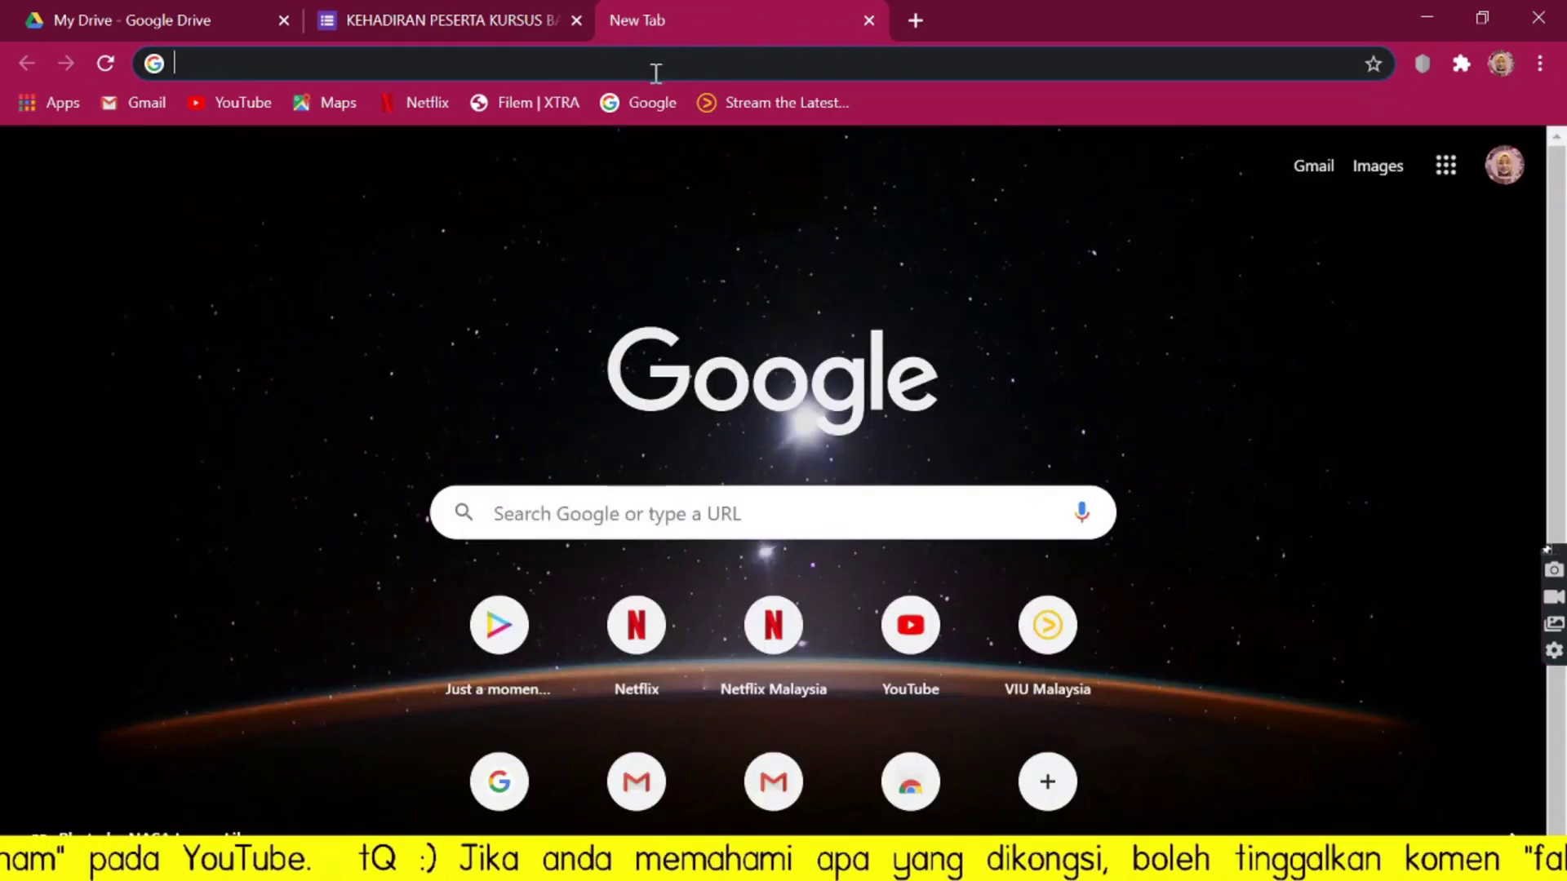
{"action": "left_click", "coordinate": [656, 74]}
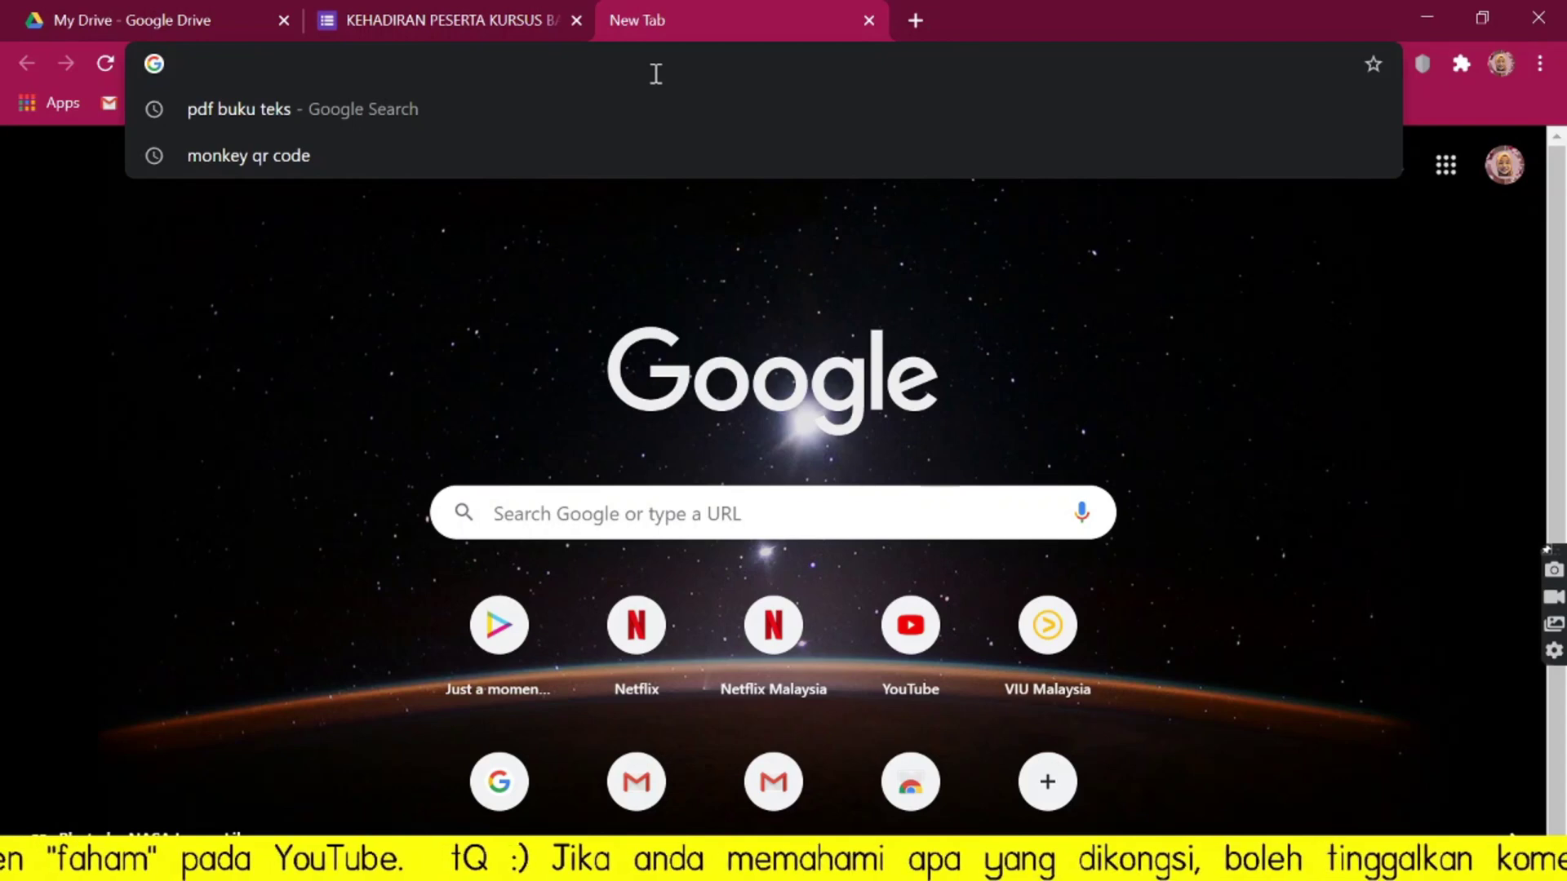
{"action": "type", "text": "QR Cod"}
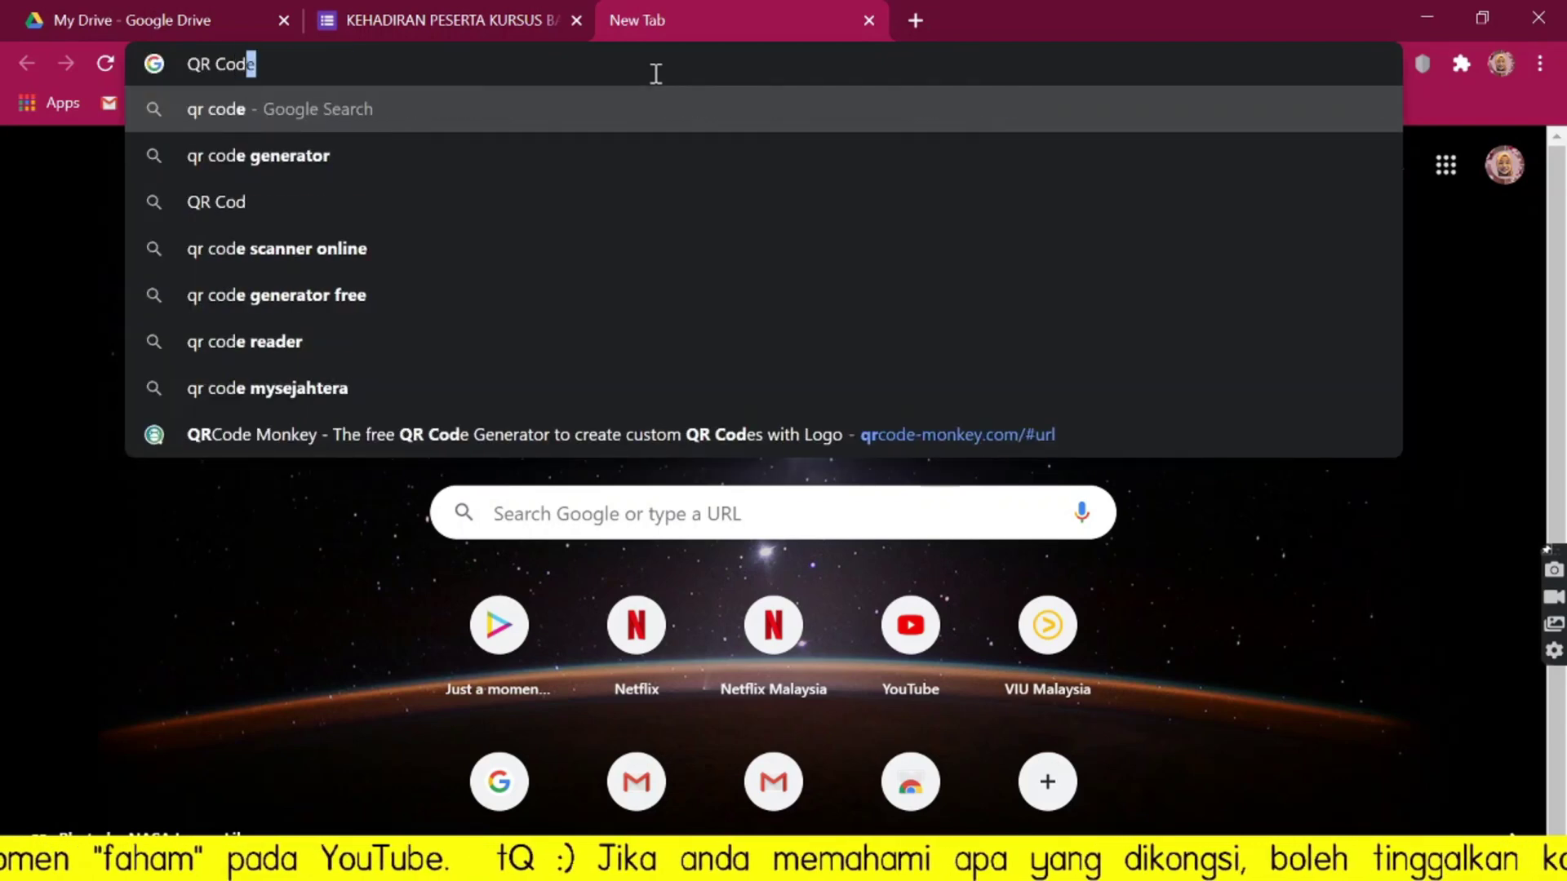
{"action": "type", "text": "e Monkey"}
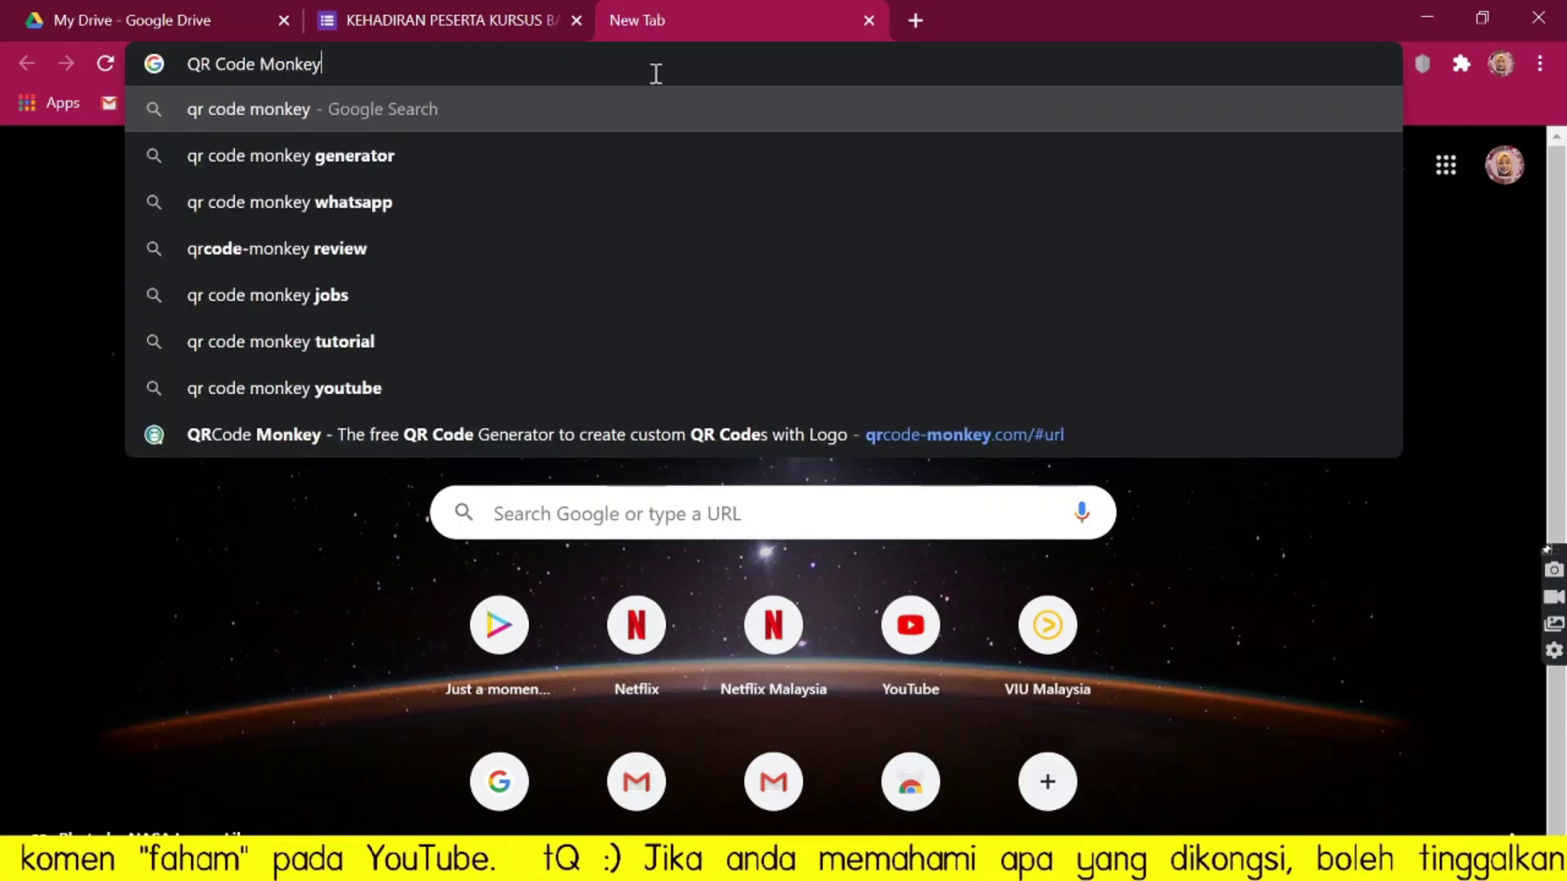
{"action": "key", "text": "Return"}
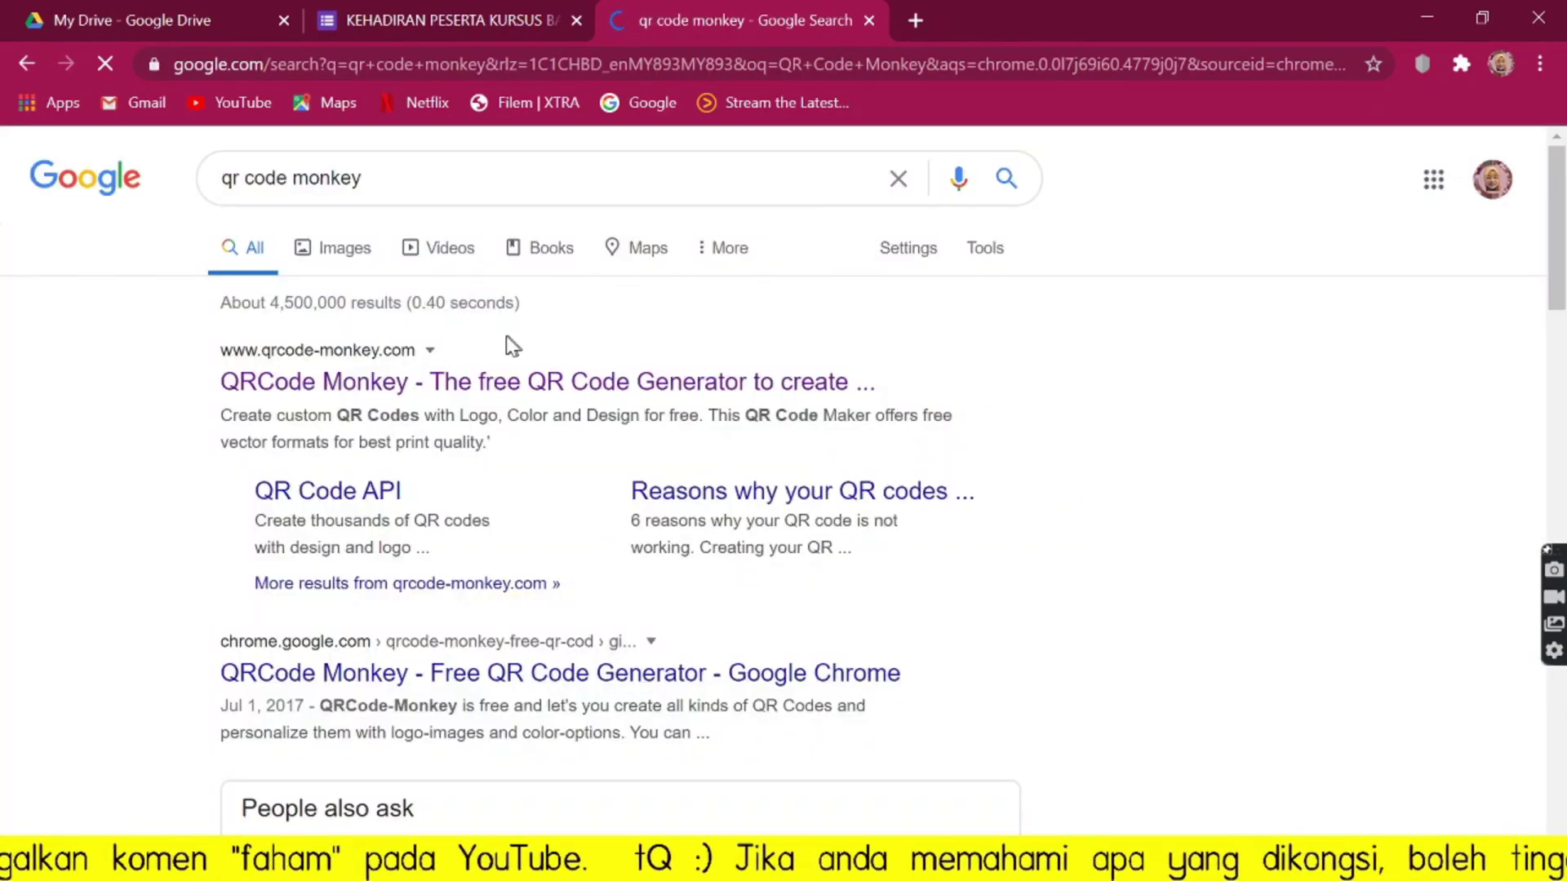
{"action": "left_click", "coordinate": [245, 385]}
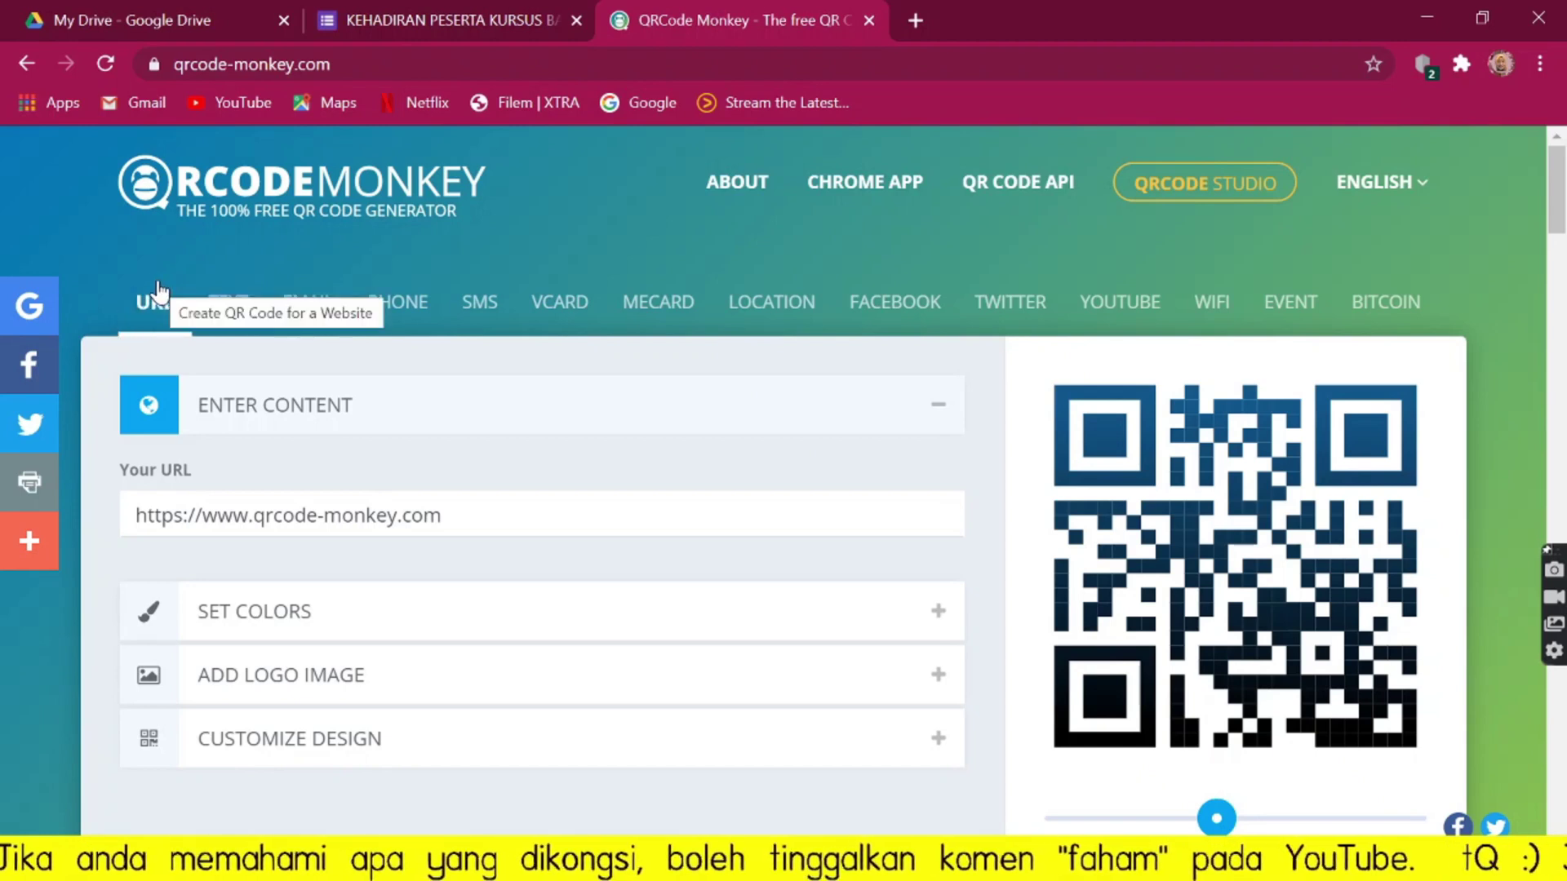
Return to the attendance form in Google Forms and copy its share link as a shortened URL.
{"action": "left_click", "coordinate": [406, 26]}
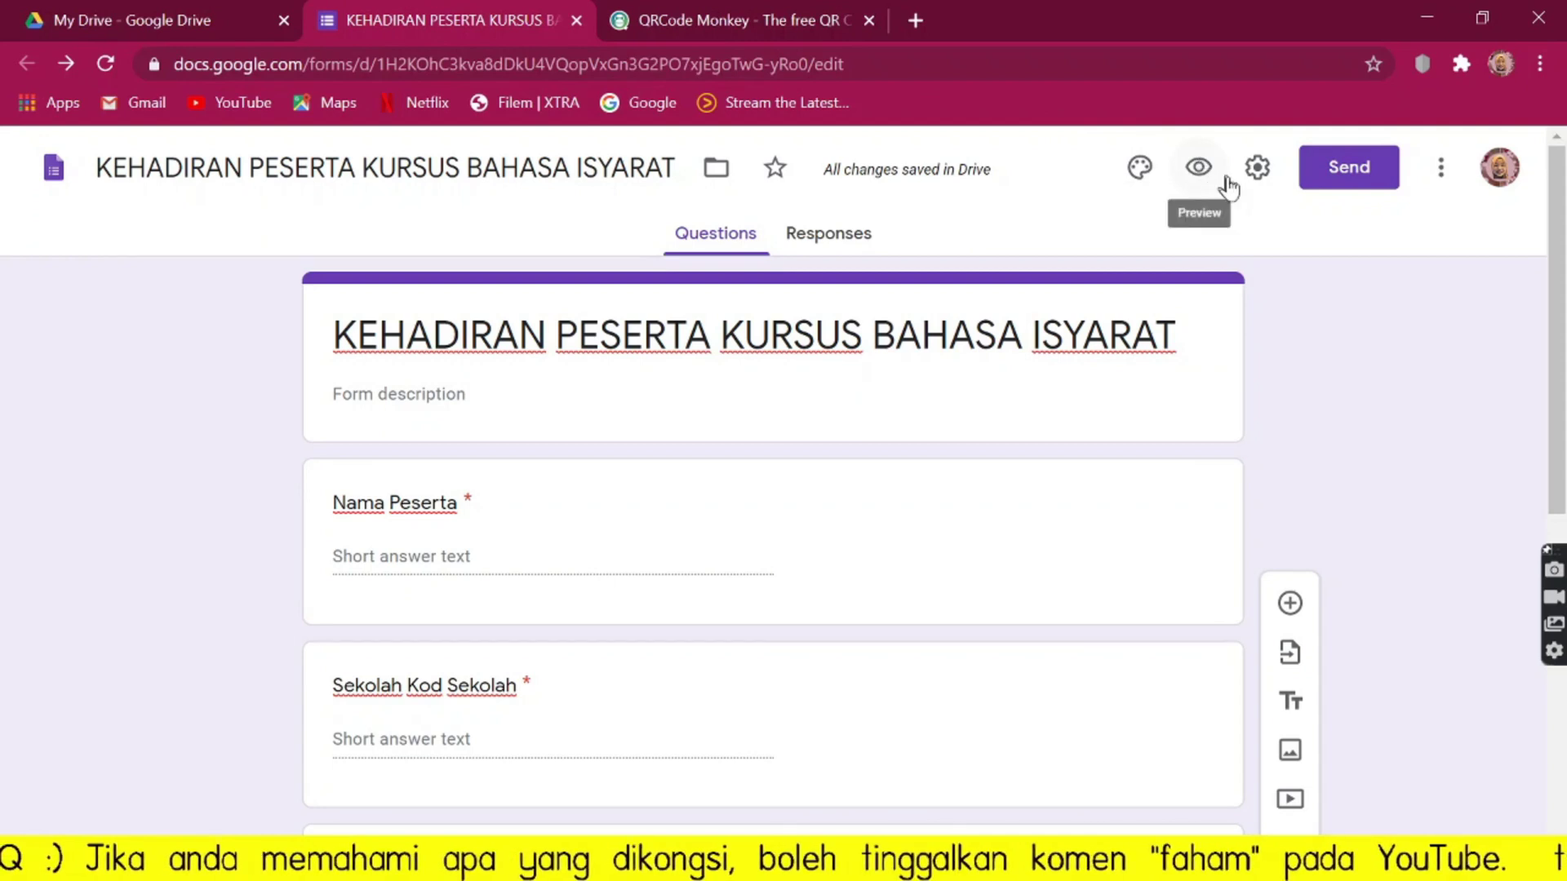
{"action": "left_click", "coordinate": [1442, 169]}
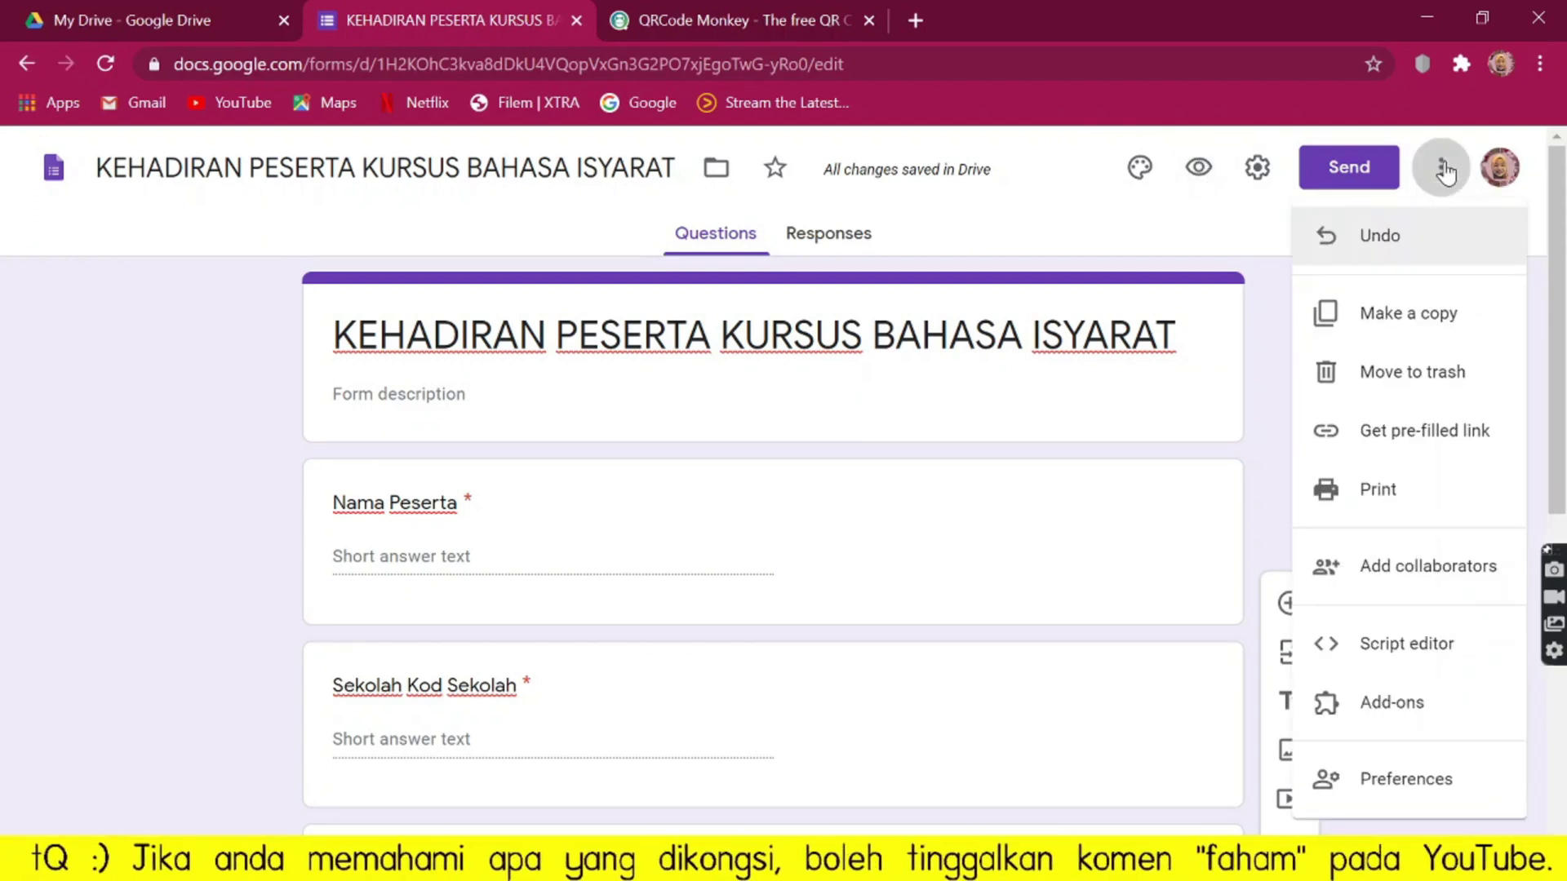
{"action": "left_click", "coordinate": [1365, 186]}
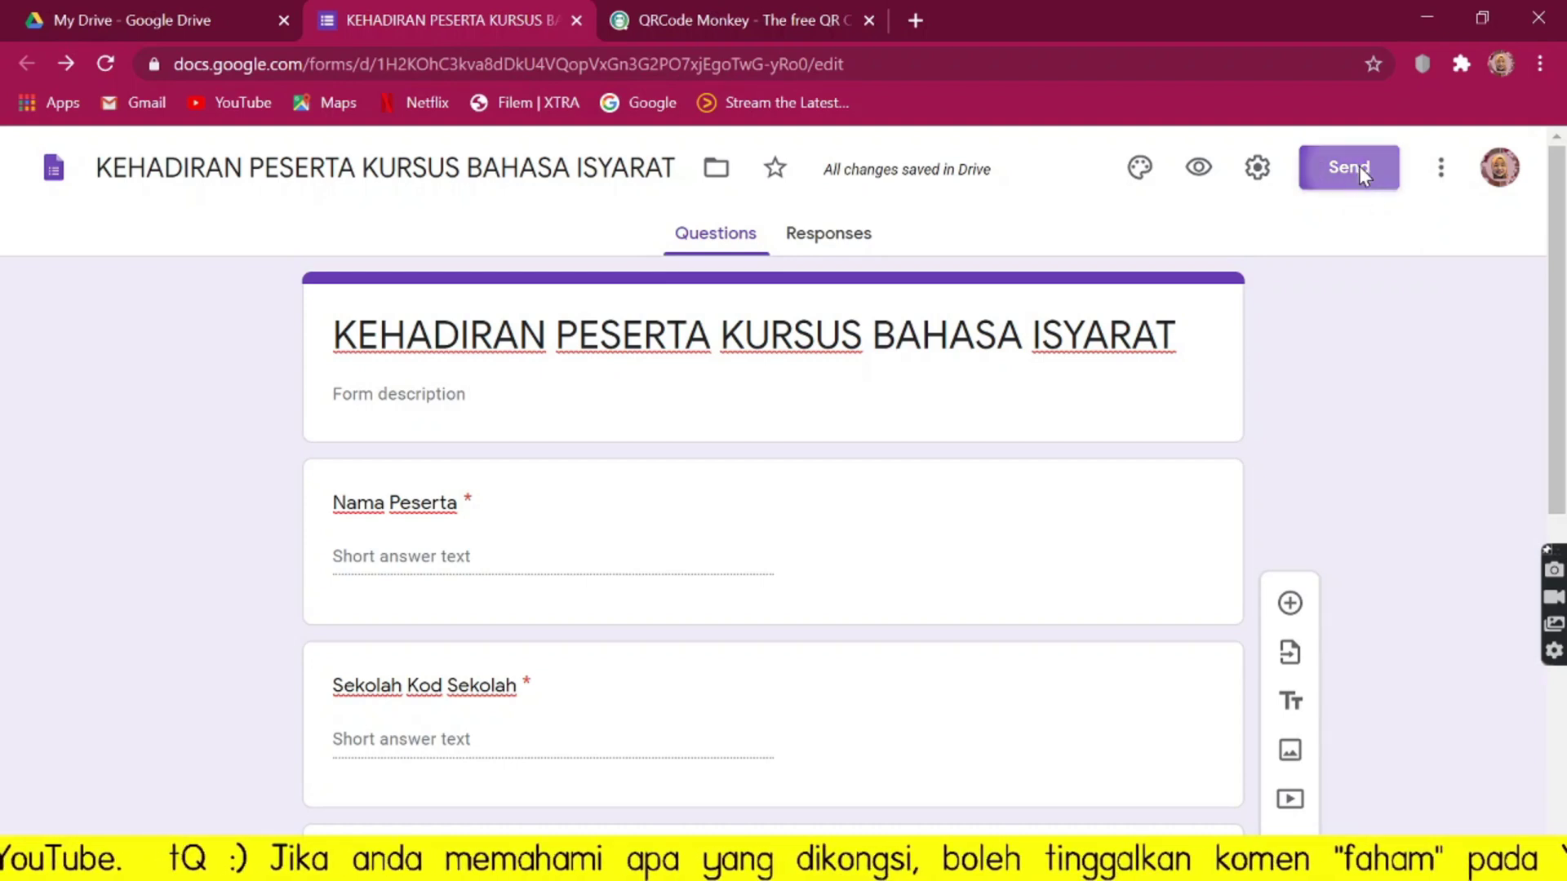
{"action": "left_click", "coordinate": [1359, 172]}
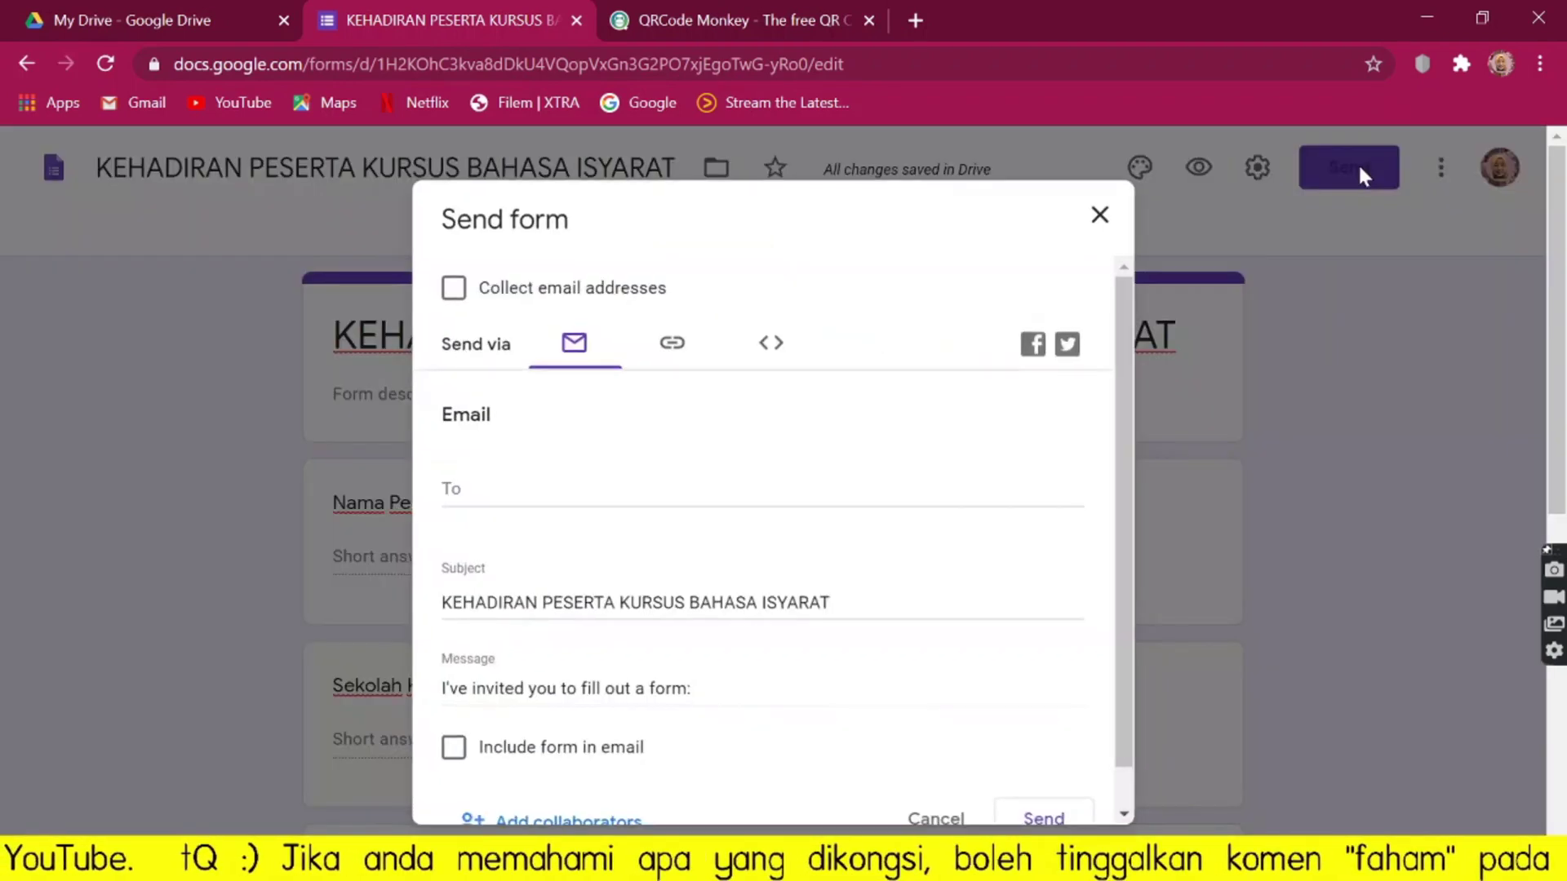
{"action": "left_click", "coordinate": [674, 347]}
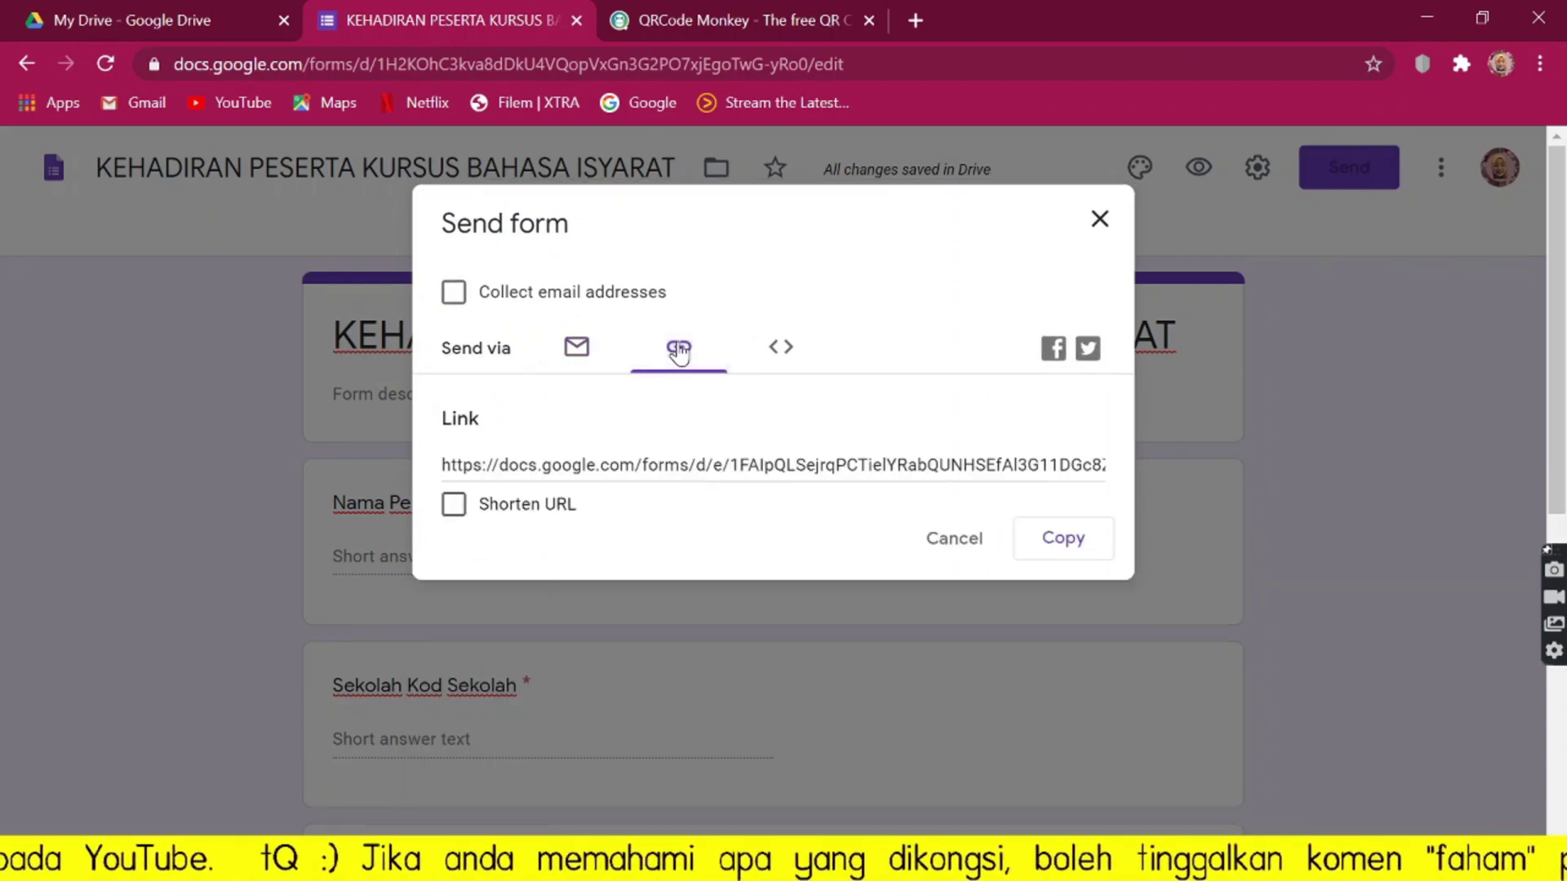
{"action": "left_click", "coordinate": [454, 506]}
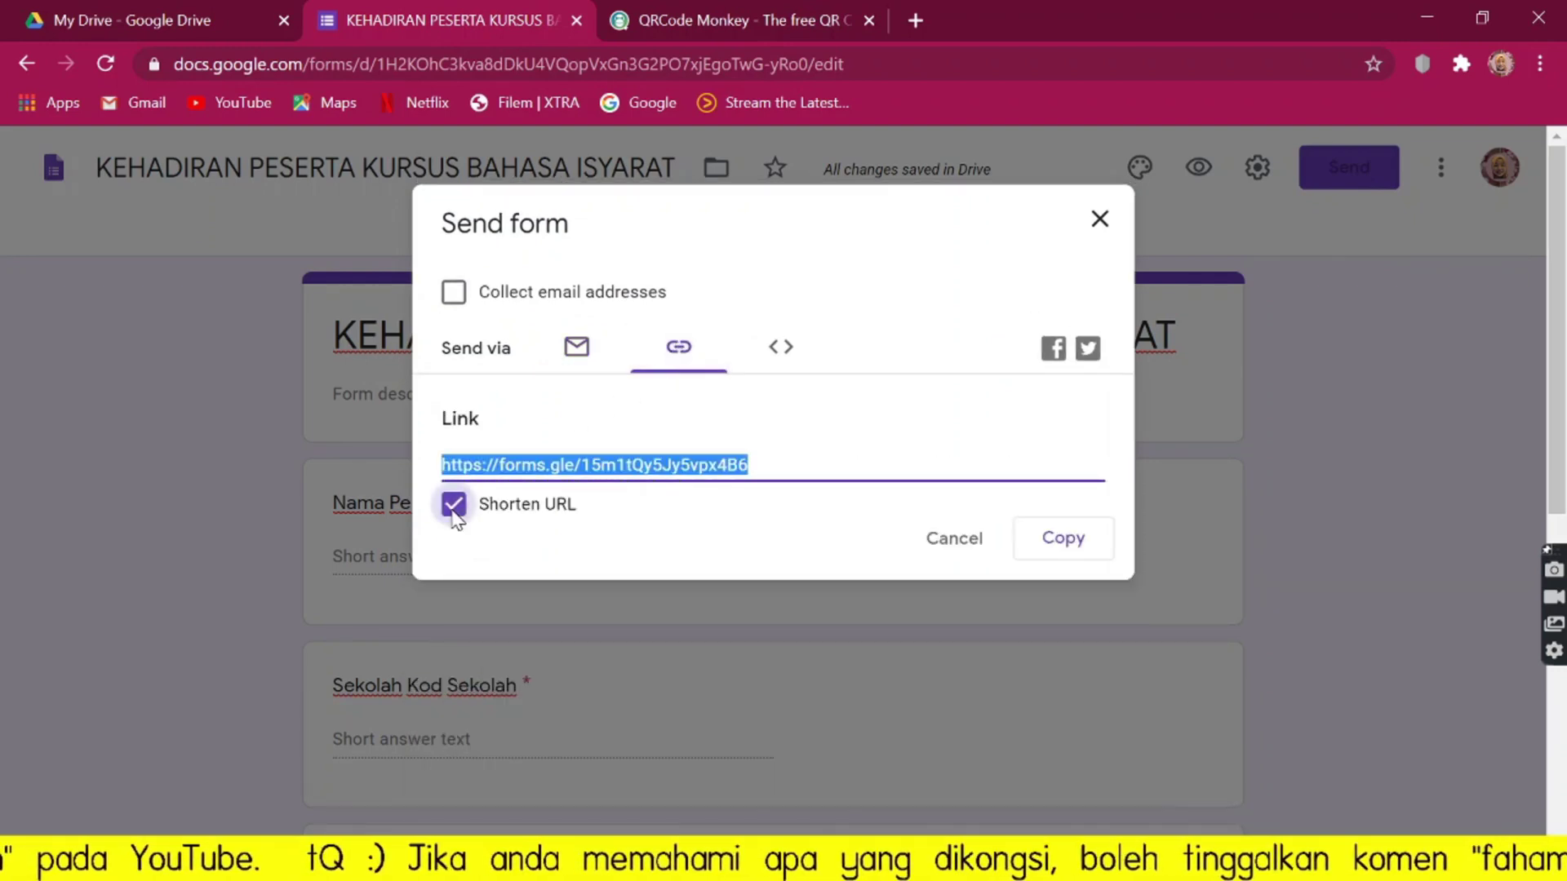
{"action": "left_click", "coordinate": [1063, 541]}
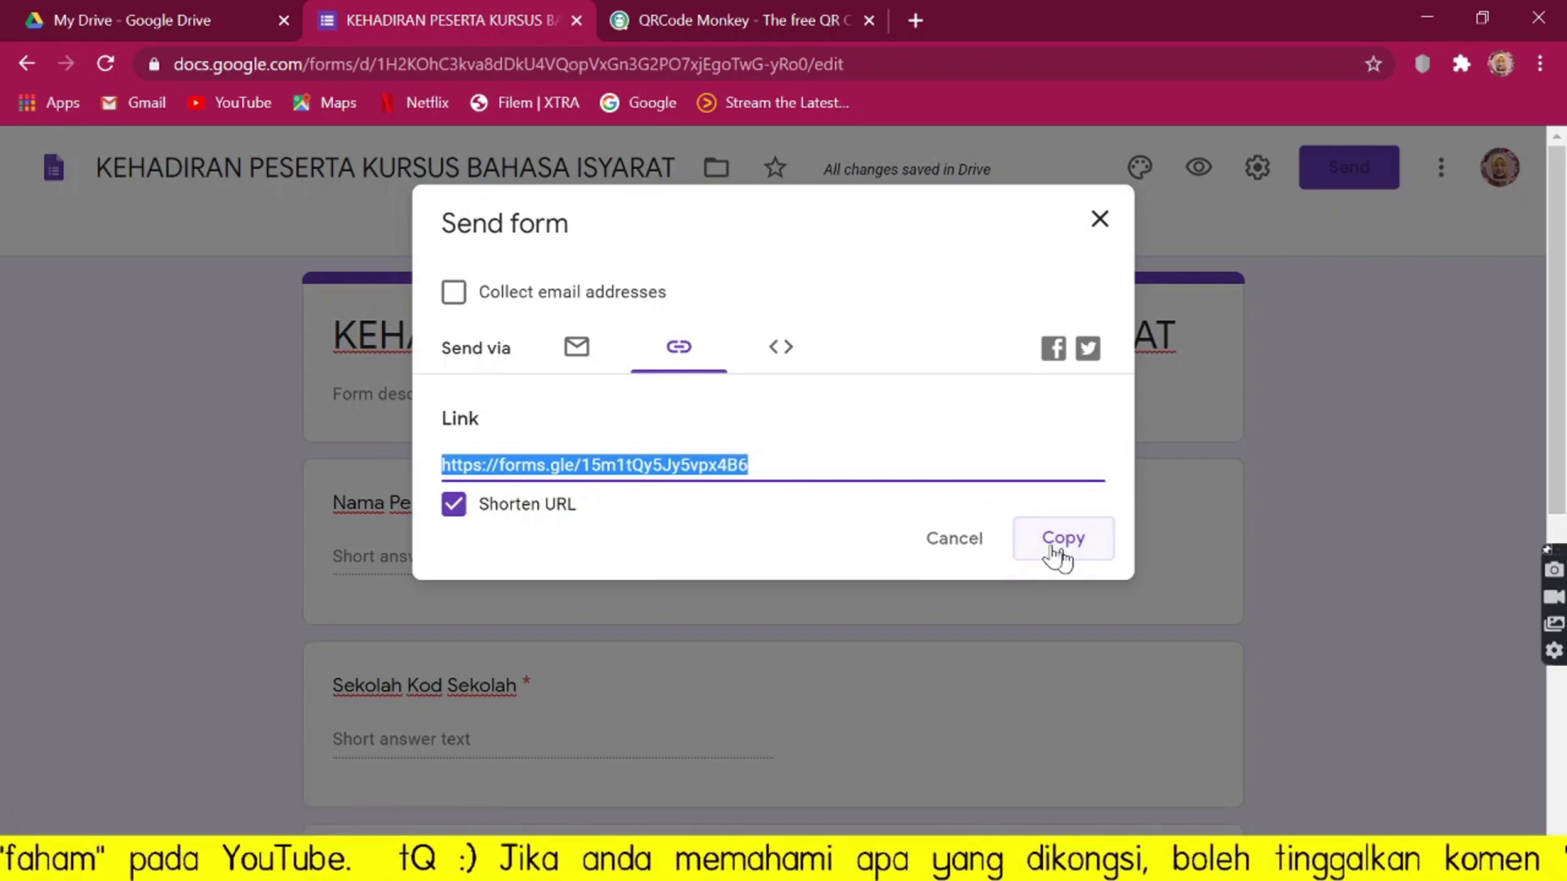
Switch to QRCode Monkey and replace the default website address in the QR code content with the copied short form link.
{"action": "left_click", "coordinate": [806, 7]}
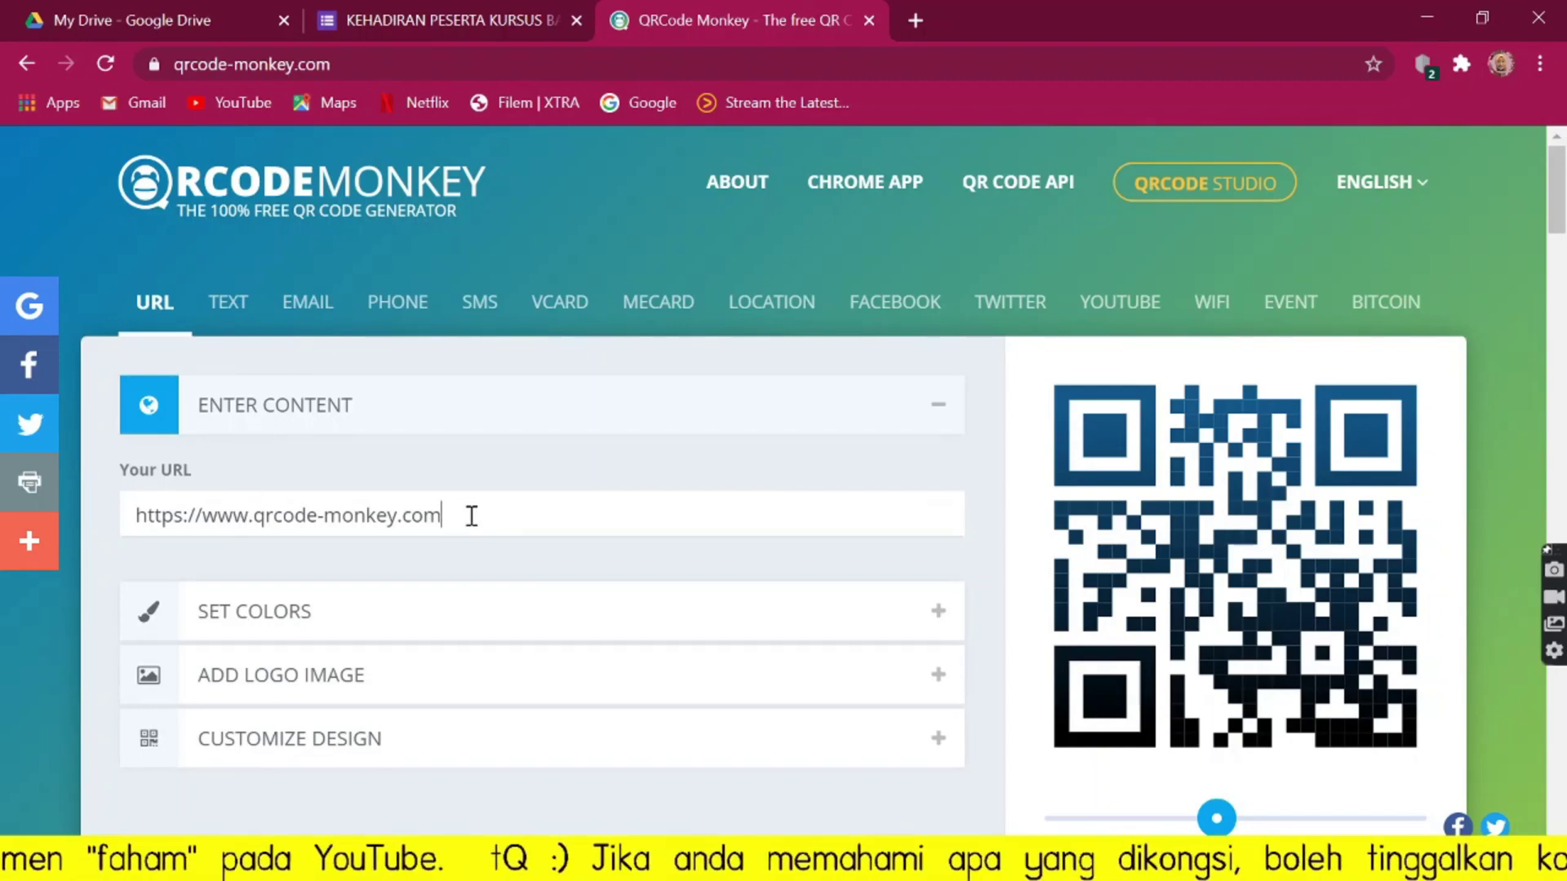
{"action": "left_click_drag", "start_coordinate": [472, 516], "coordinate": [115, 532]}
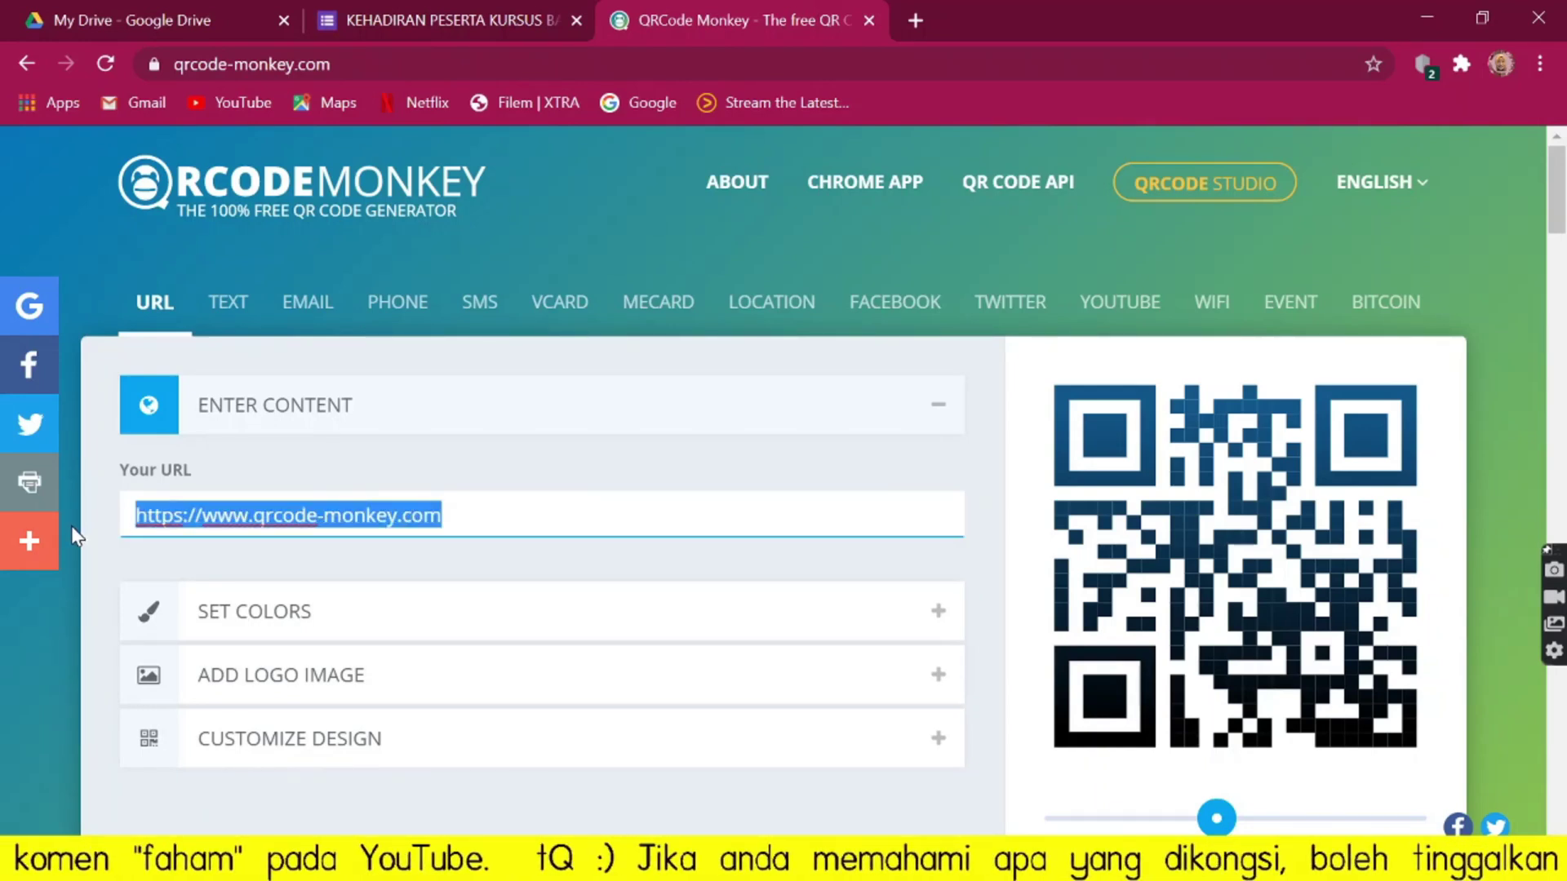
{"action": "key", "text": "ctrl+v"}
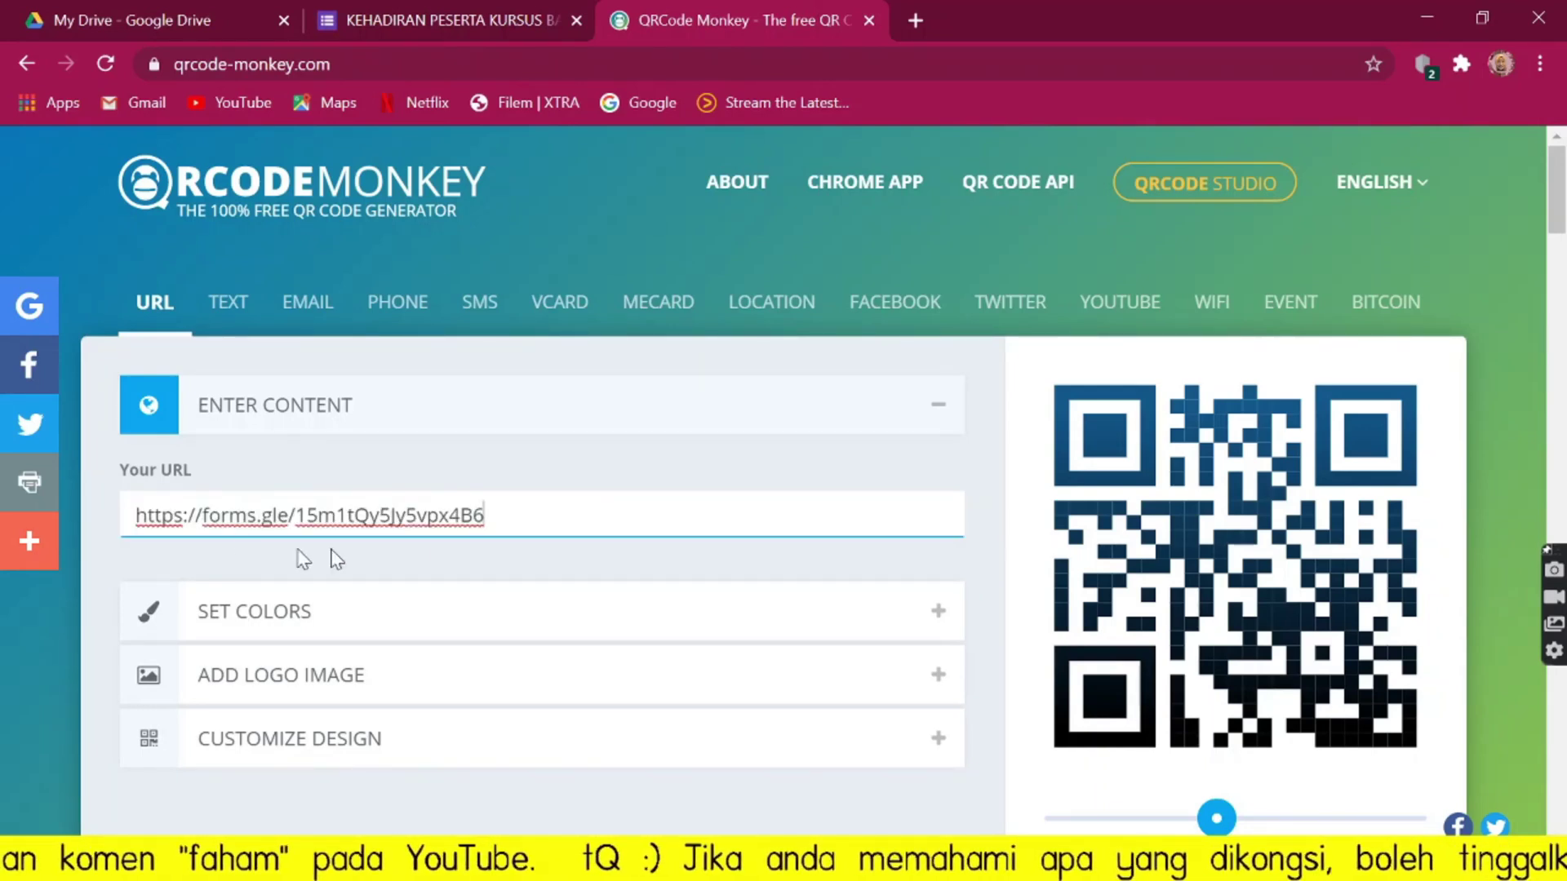
{"action": "left_click", "coordinate": [506, 540]}
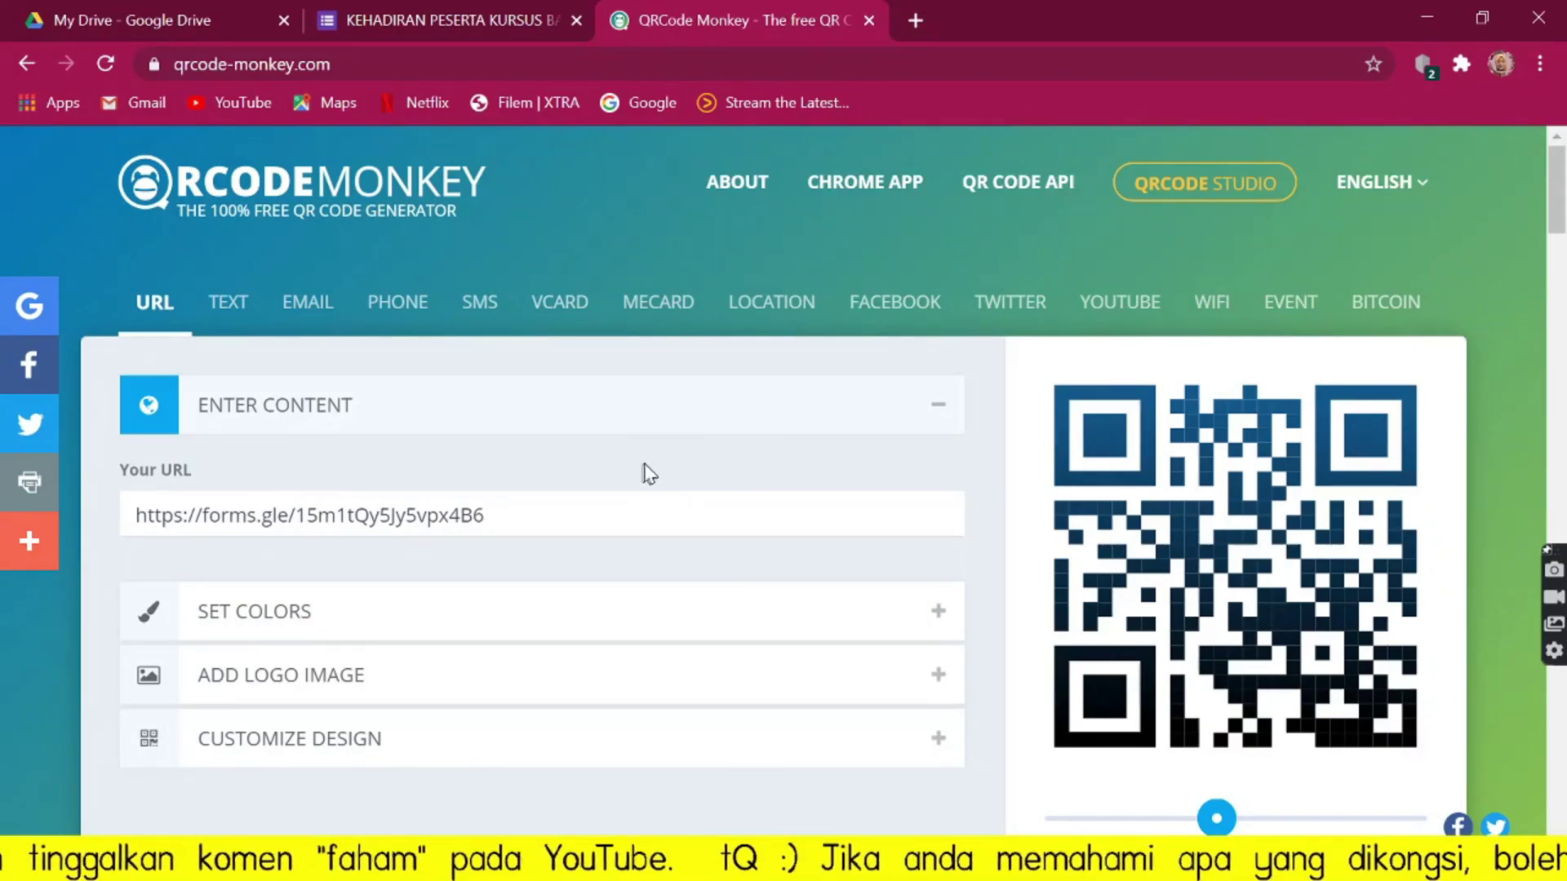
{"action": "scroll", "coordinate": [669, 486], "scroll_direction": "down", "scroll_amount": 1}
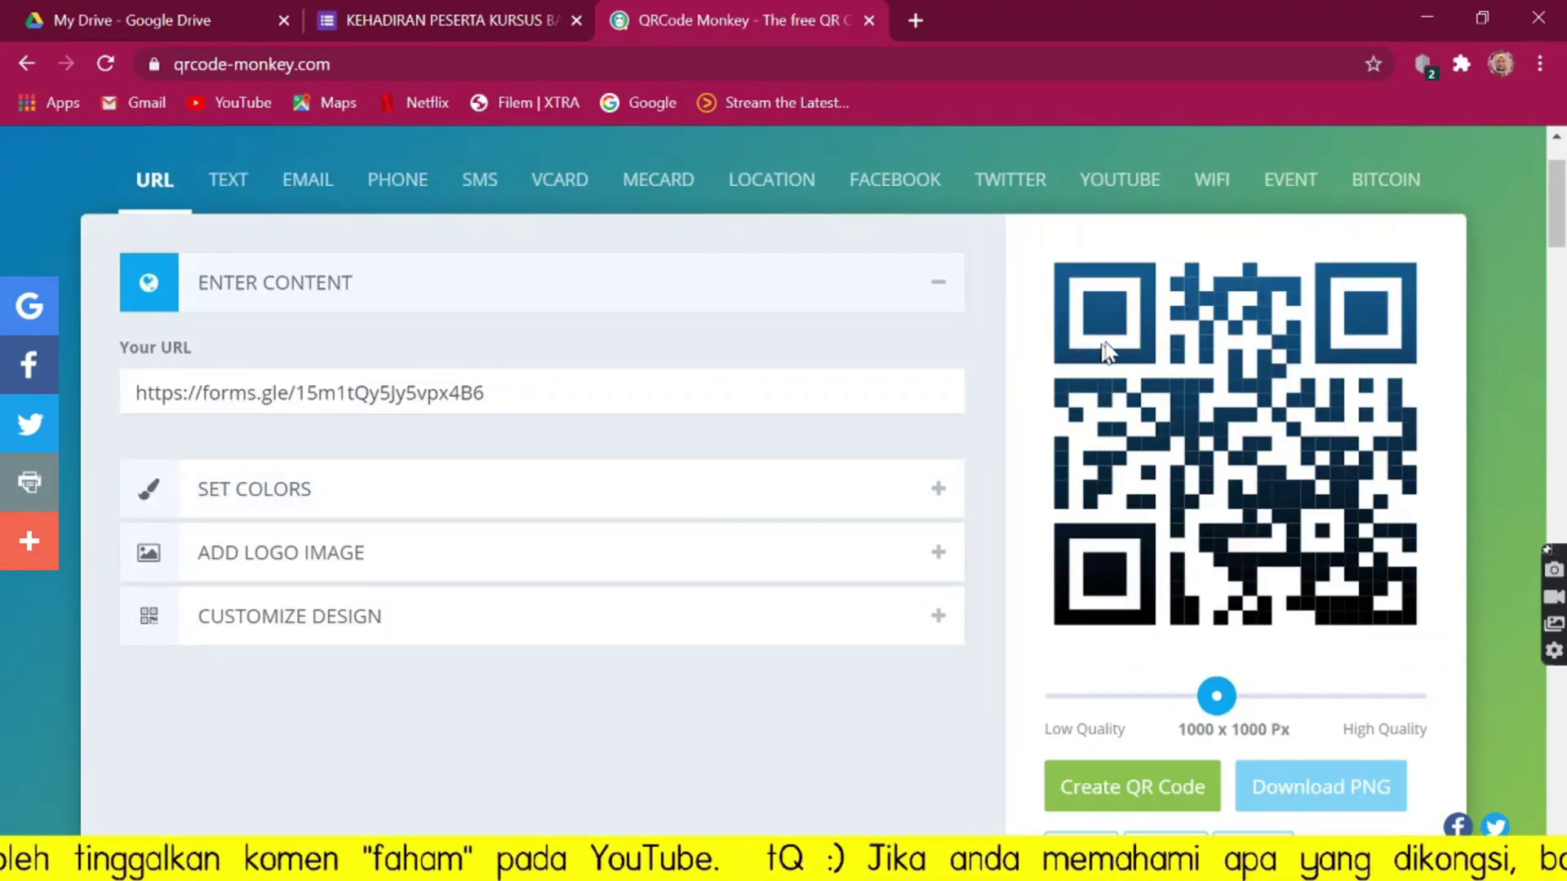
{"action": "scroll", "coordinate": [1115, 351], "scroll_direction": "up", "scroll_amount": 1}
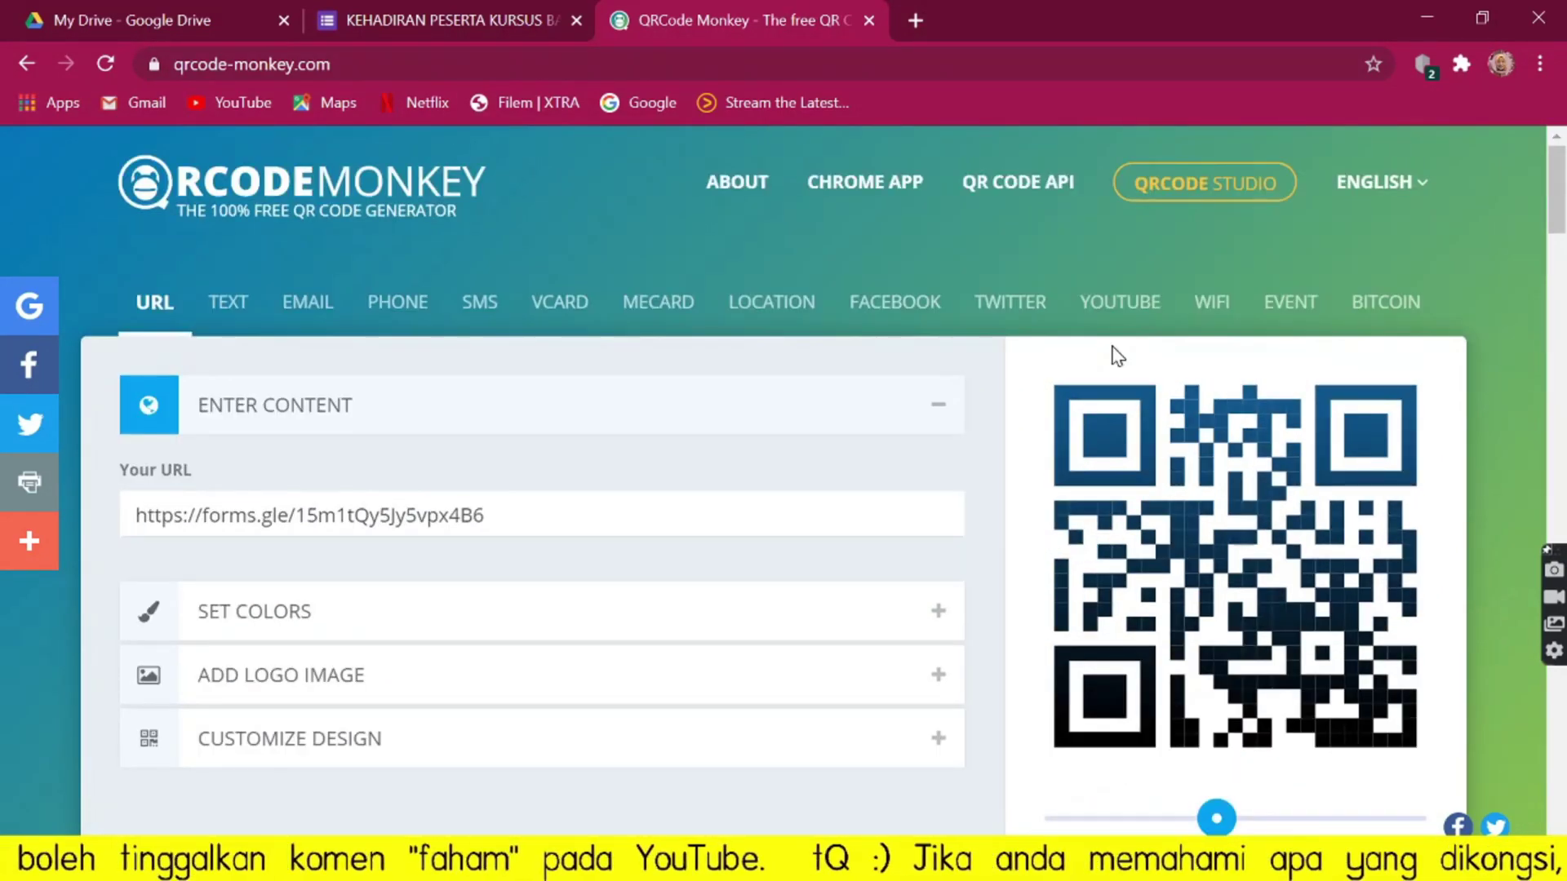
Set the QR code's foreground to a color gradient with magenta #EA11F2 as its first color.
{"action": "scroll", "coordinate": [986, 445], "scroll_direction": "down", "scroll_amount": 1}
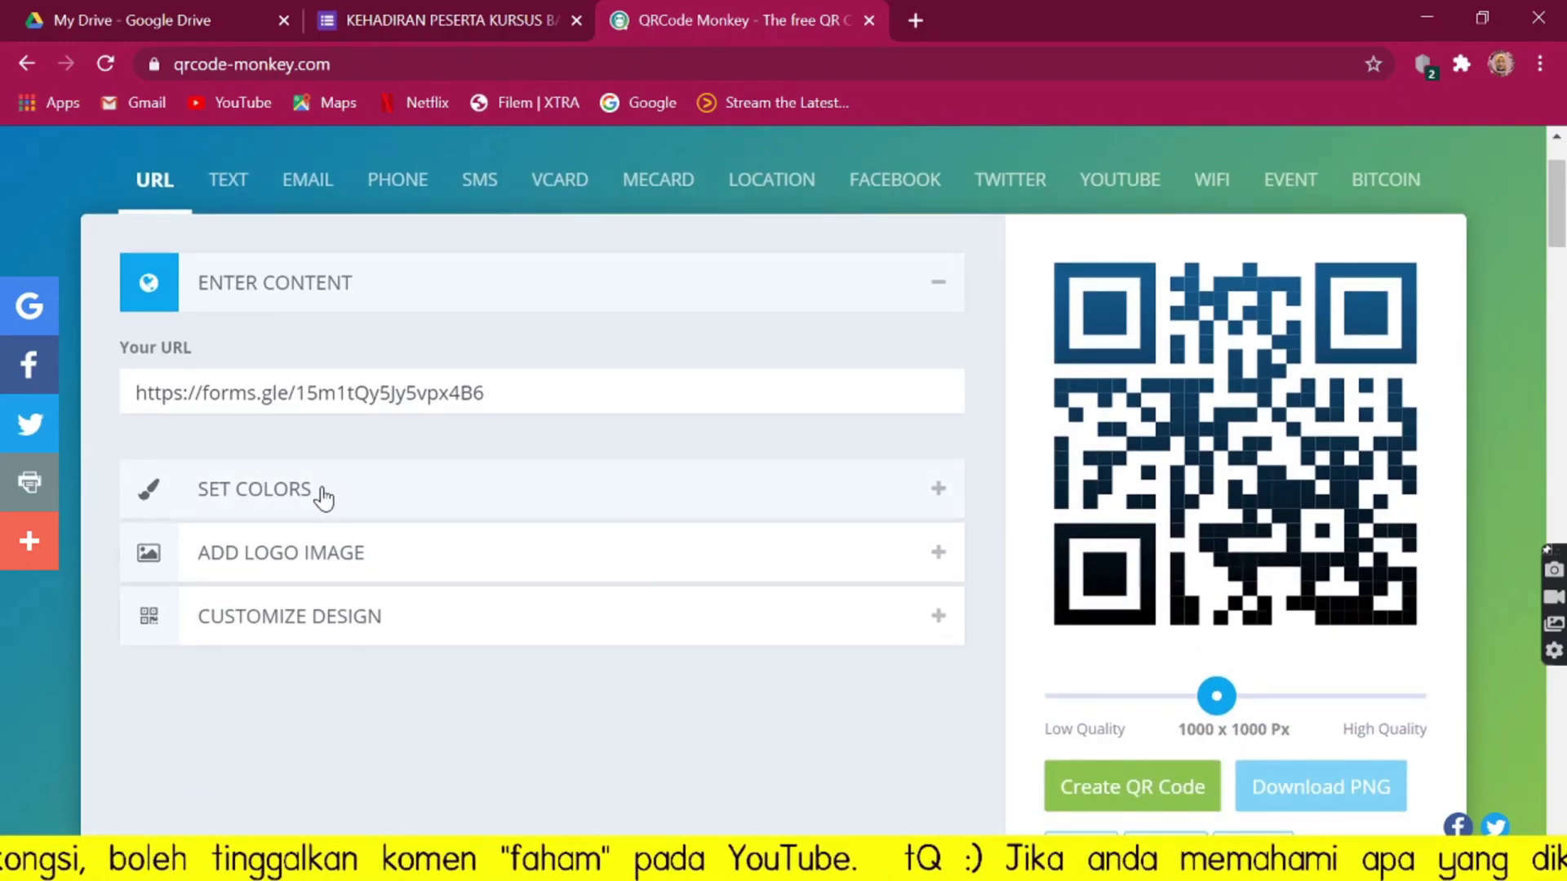
{"action": "left_click", "coordinate": [346, 506]}
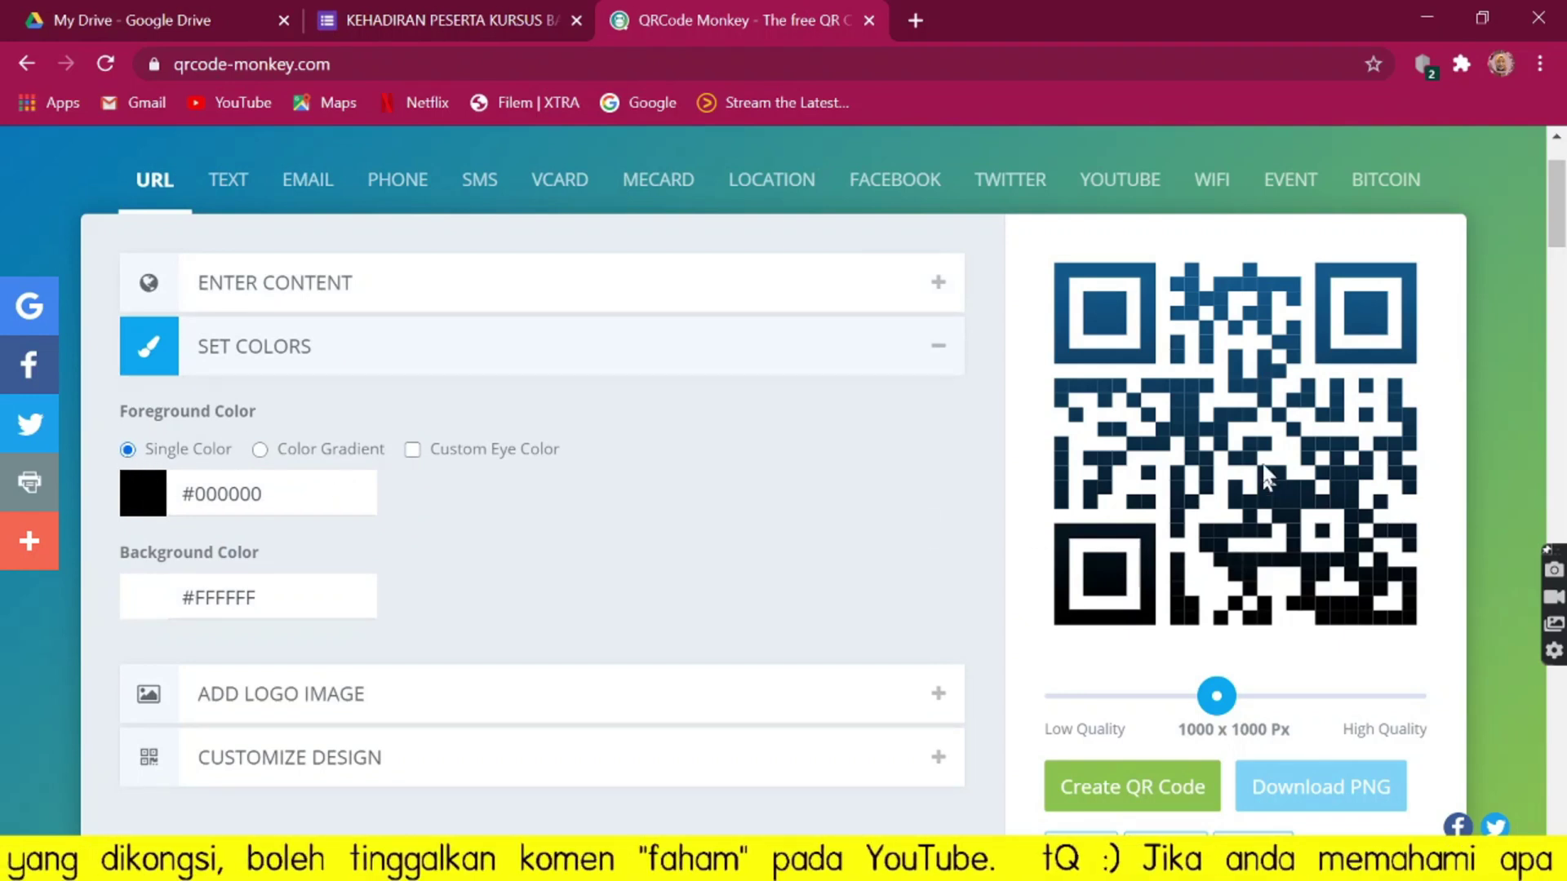
{"action": "left_click", "coordinate": [260, 450]}
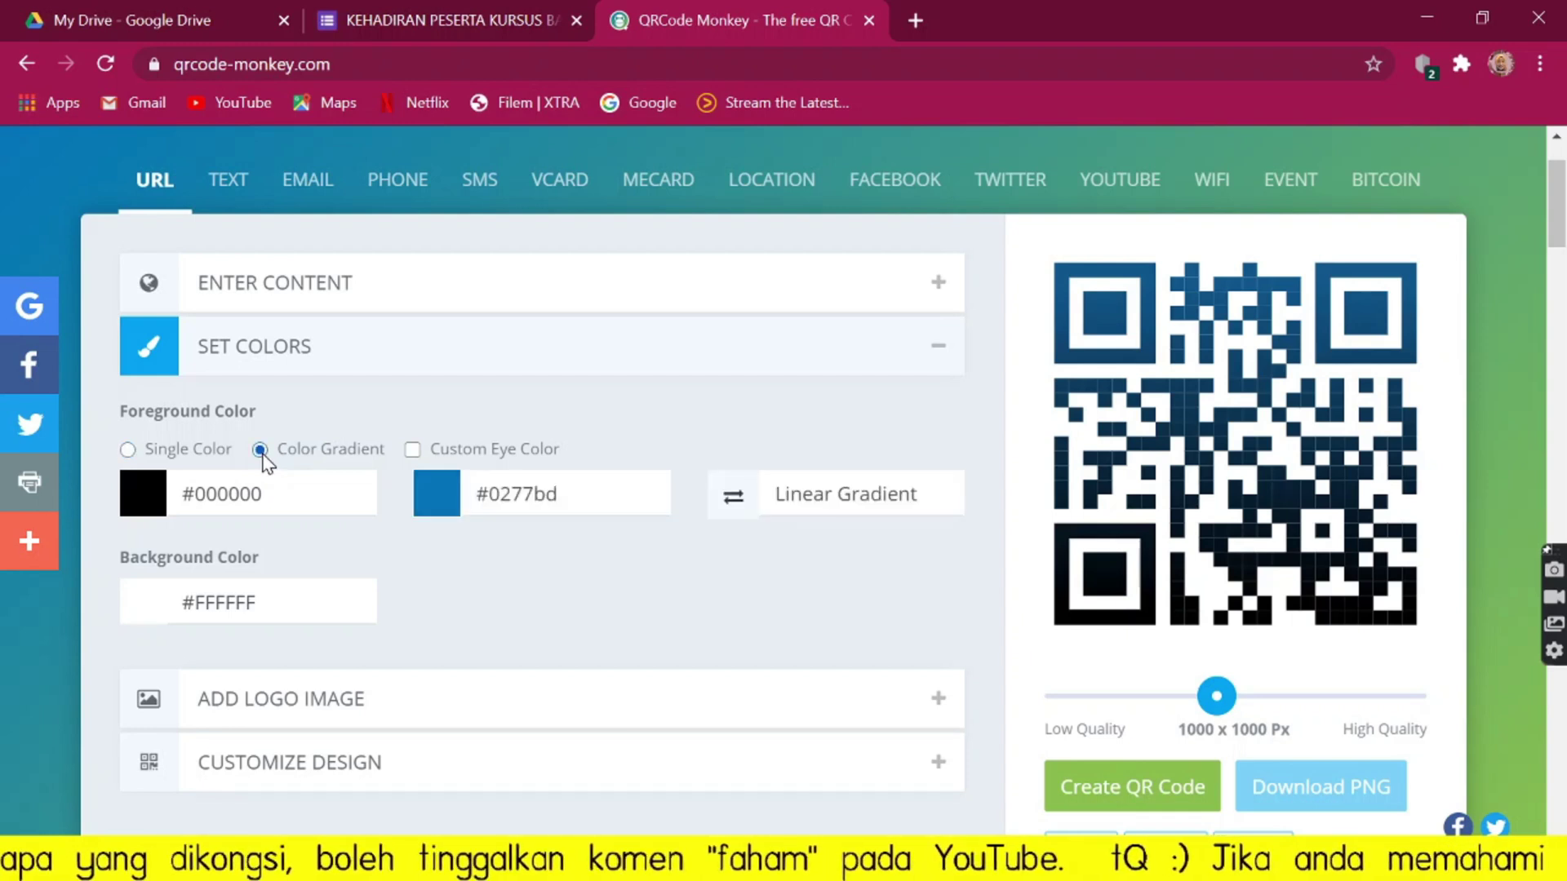
{"action": "left_click", "coordinate": [162, 514]}
{"action": "left_click", "coordinate": [294, 532]}
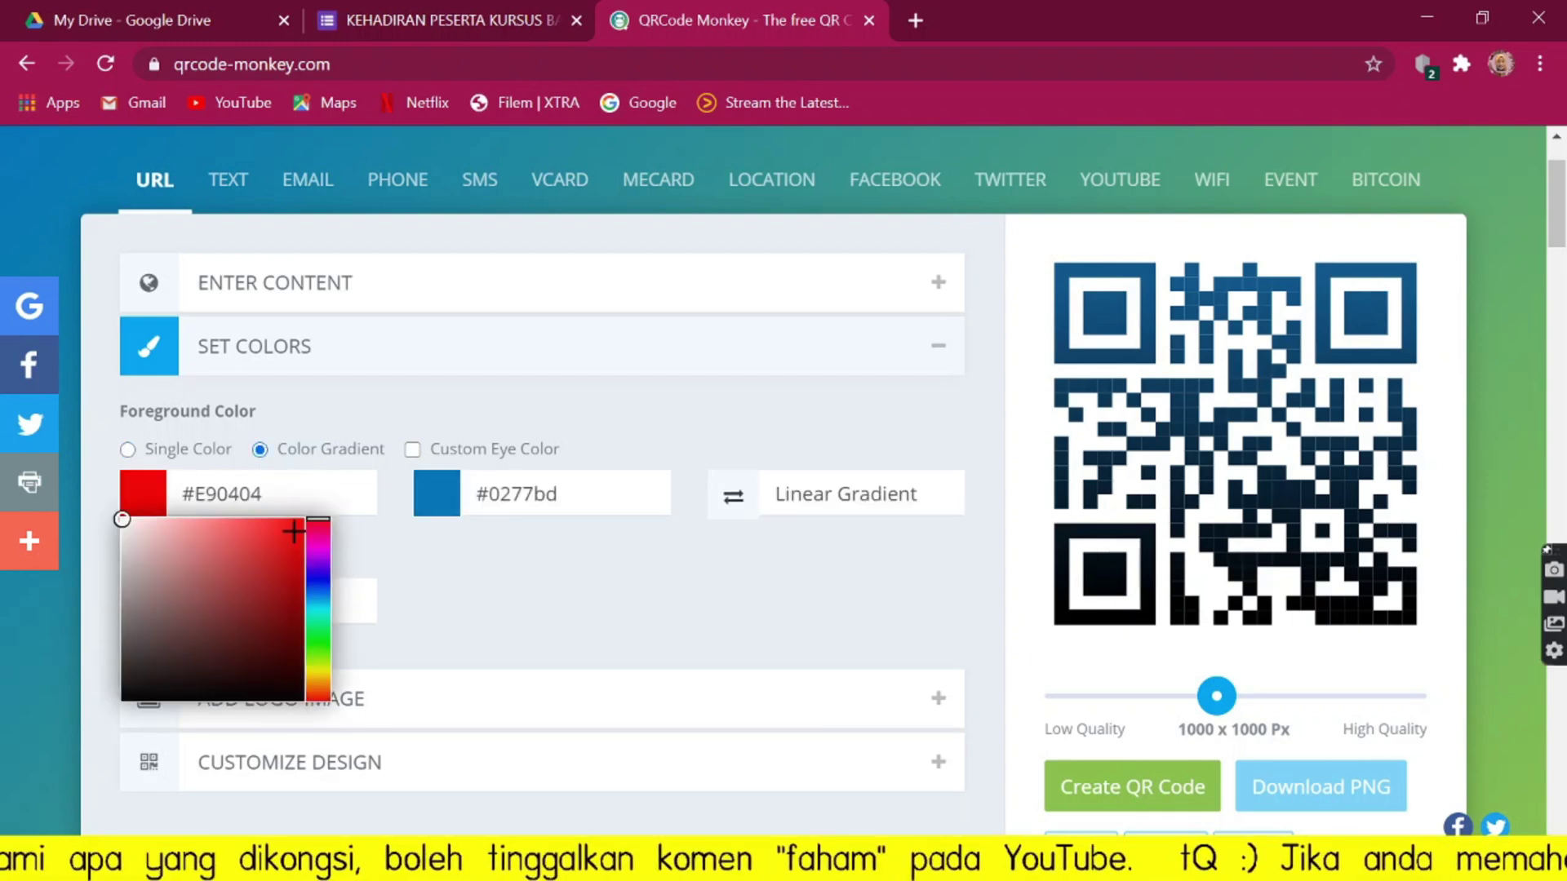
{"action": "left_click", "coordinate": [293, 529]}
{"action": "left_click", "coordinate": [317, 552]}
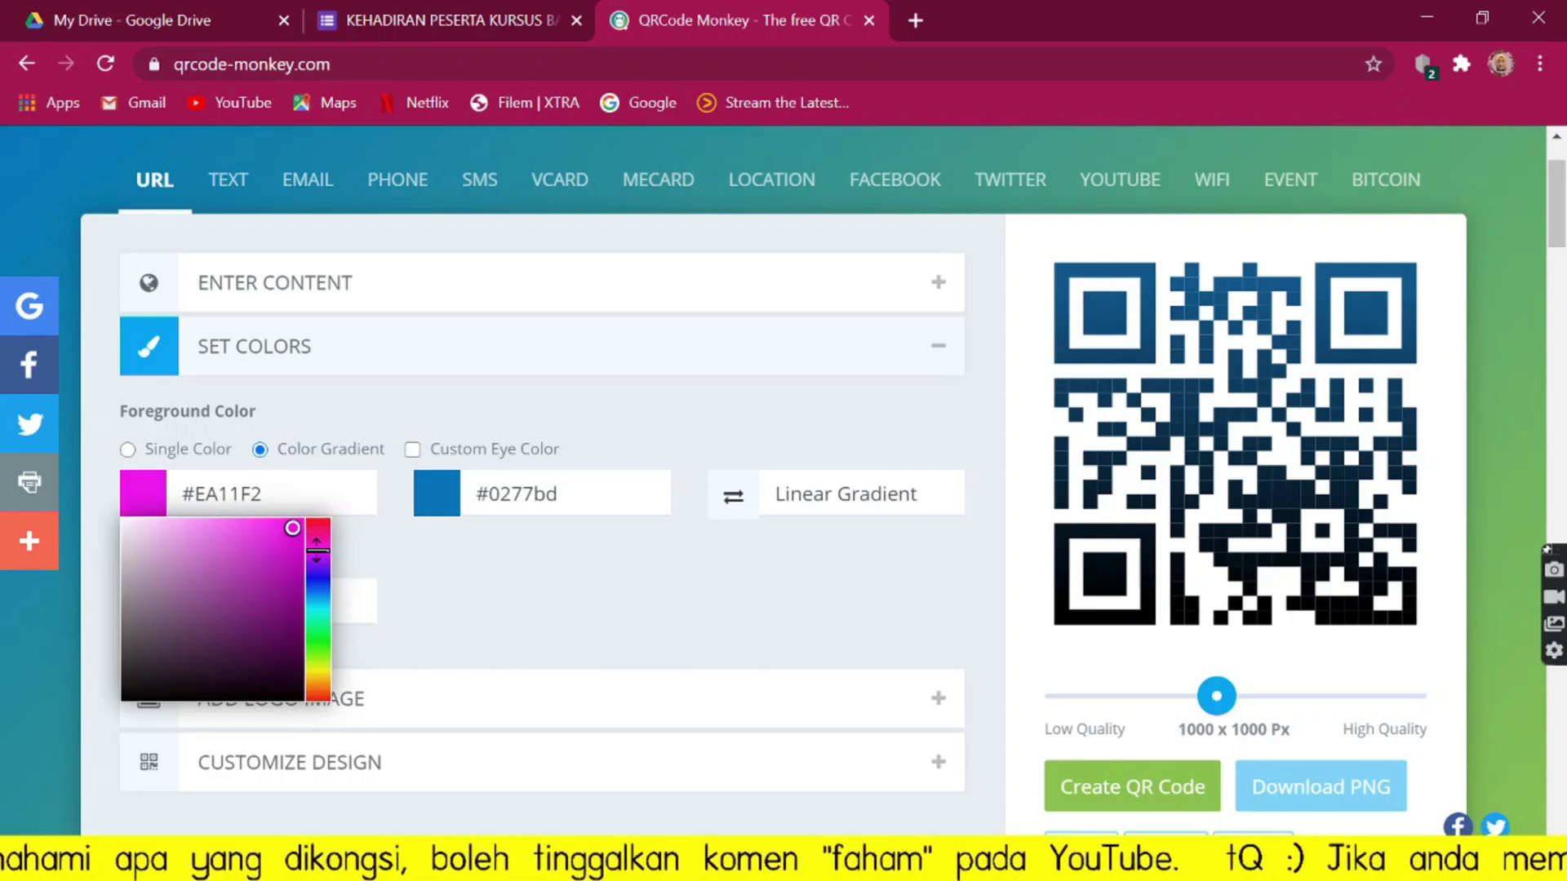
{"action": "left_click", "coordinate": [489, 543]}
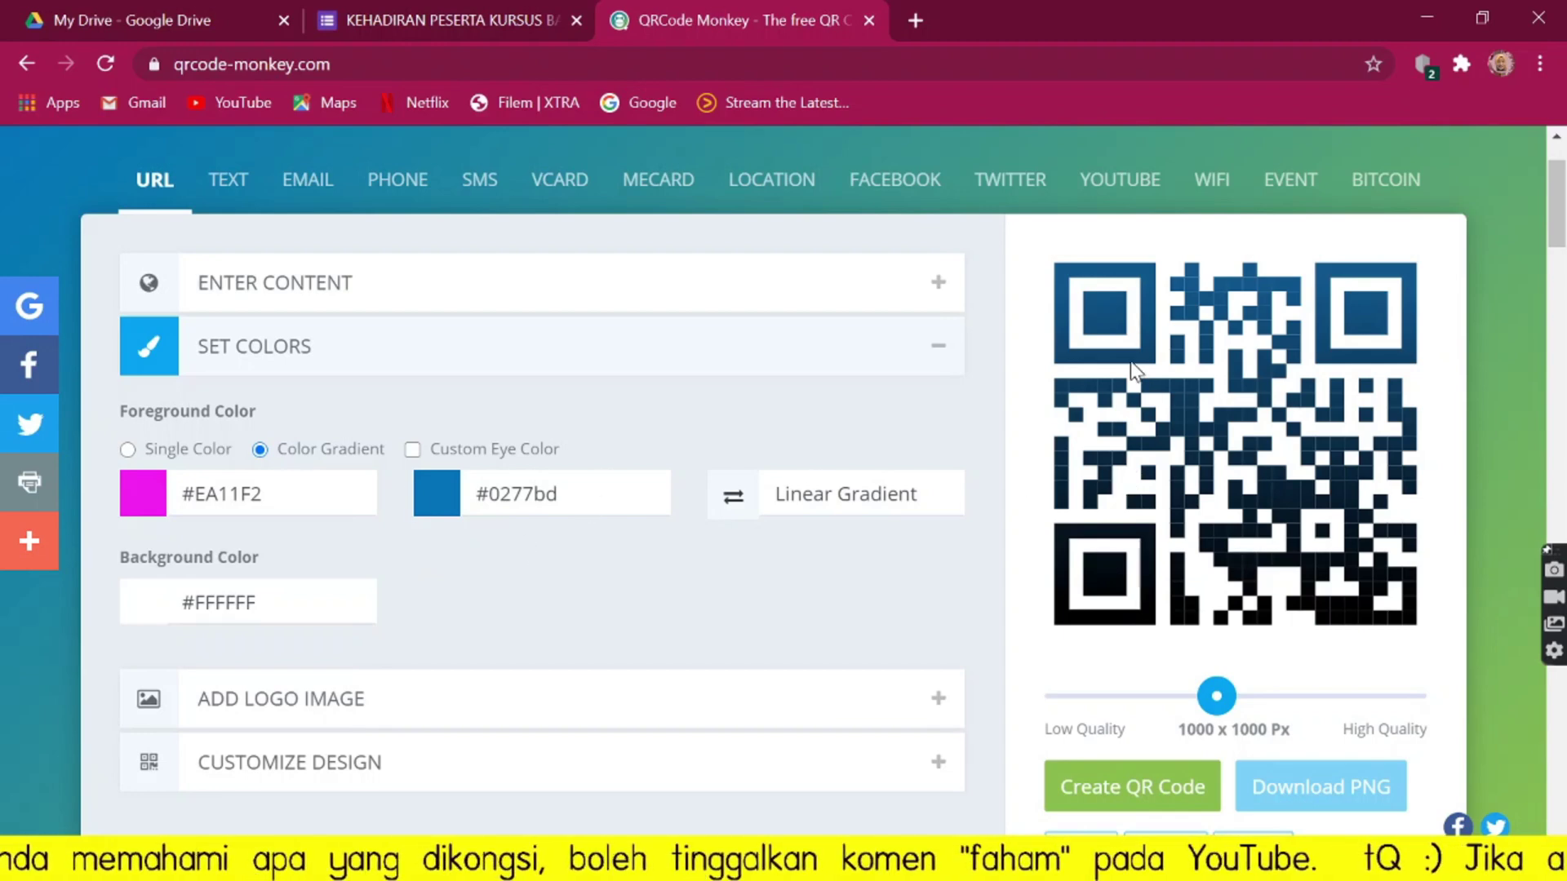
Upload SK HULU BERNAM.png from the Pictures folder as the QR code's logo image.
{"action": "scroll", "coordinate": [583, 561], "scroll_direction": "down", "scroll_amount": 1}
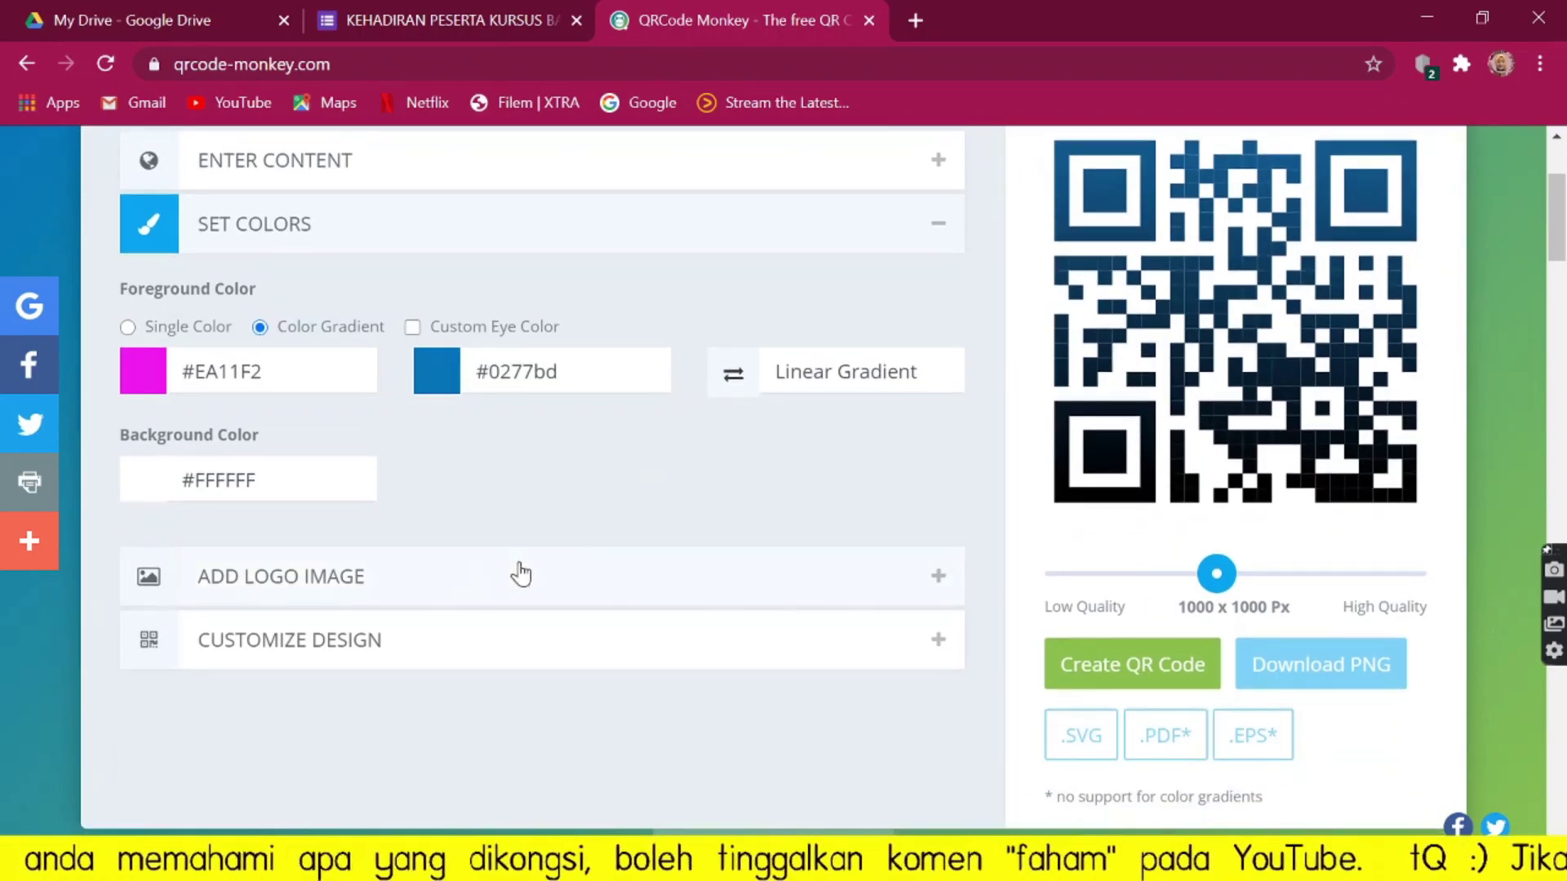
{"action": "left_click", "coordinate": [215, 591]}
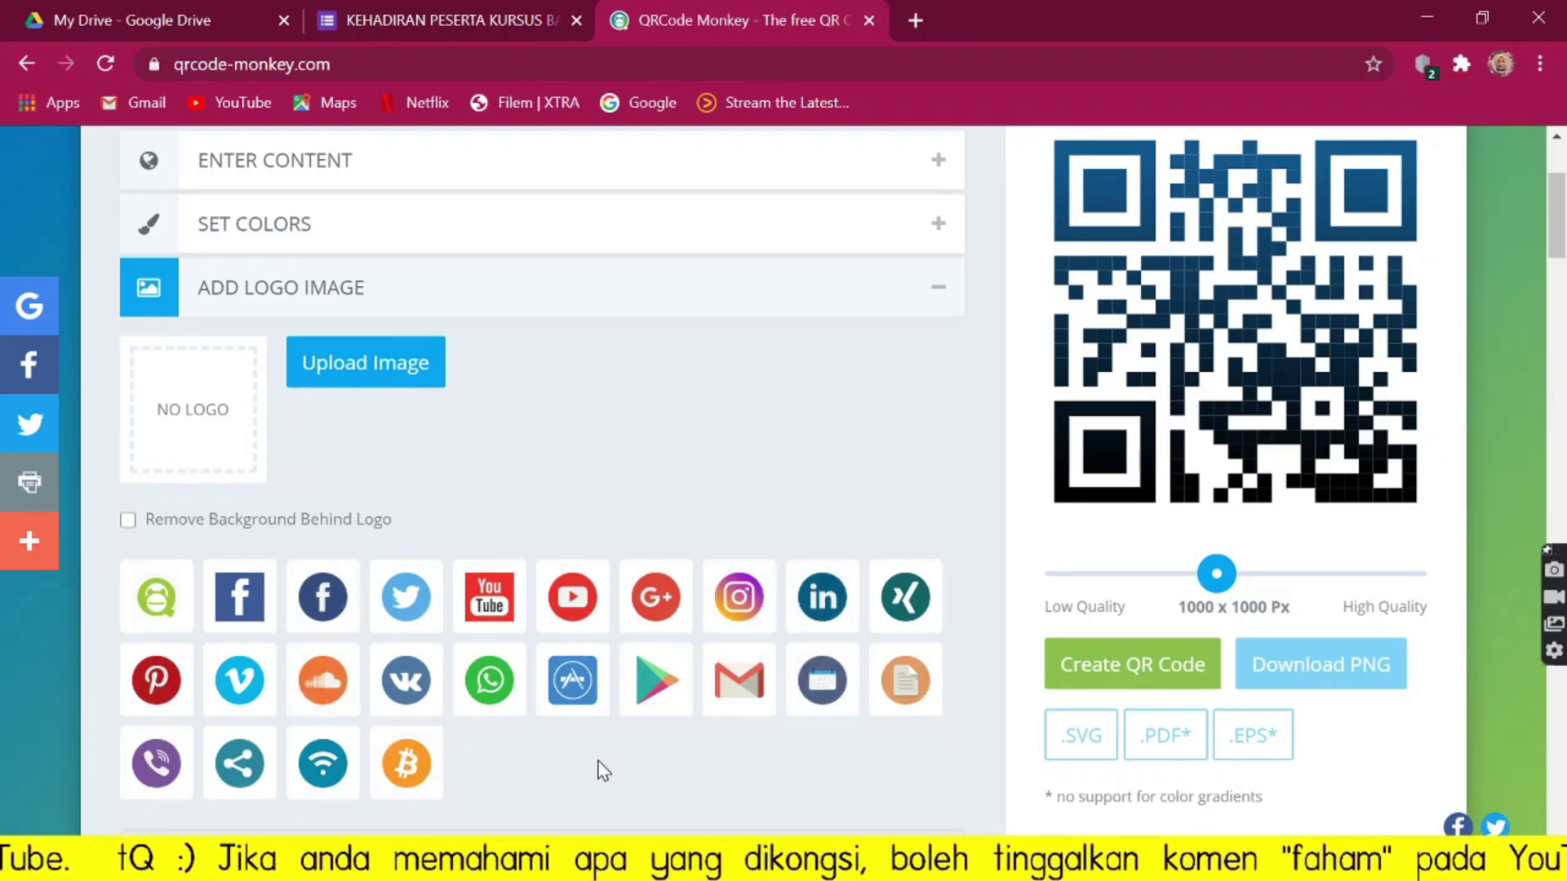
{"action": "left_click", "coordinate": [338, 377]}
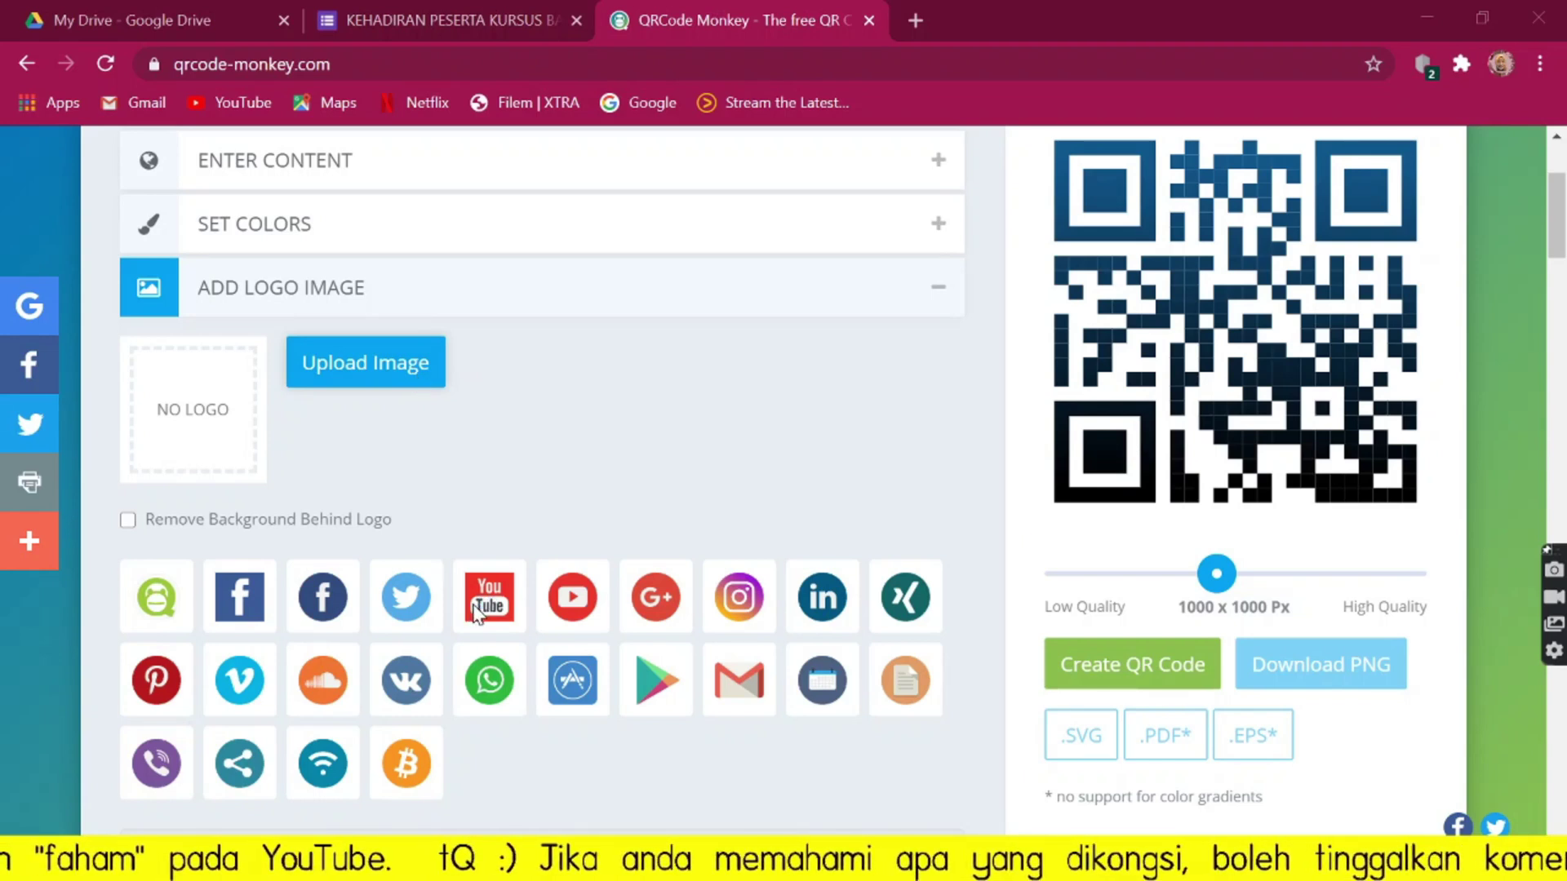
{"action": "left_click", "coordinate": [396, 361]}
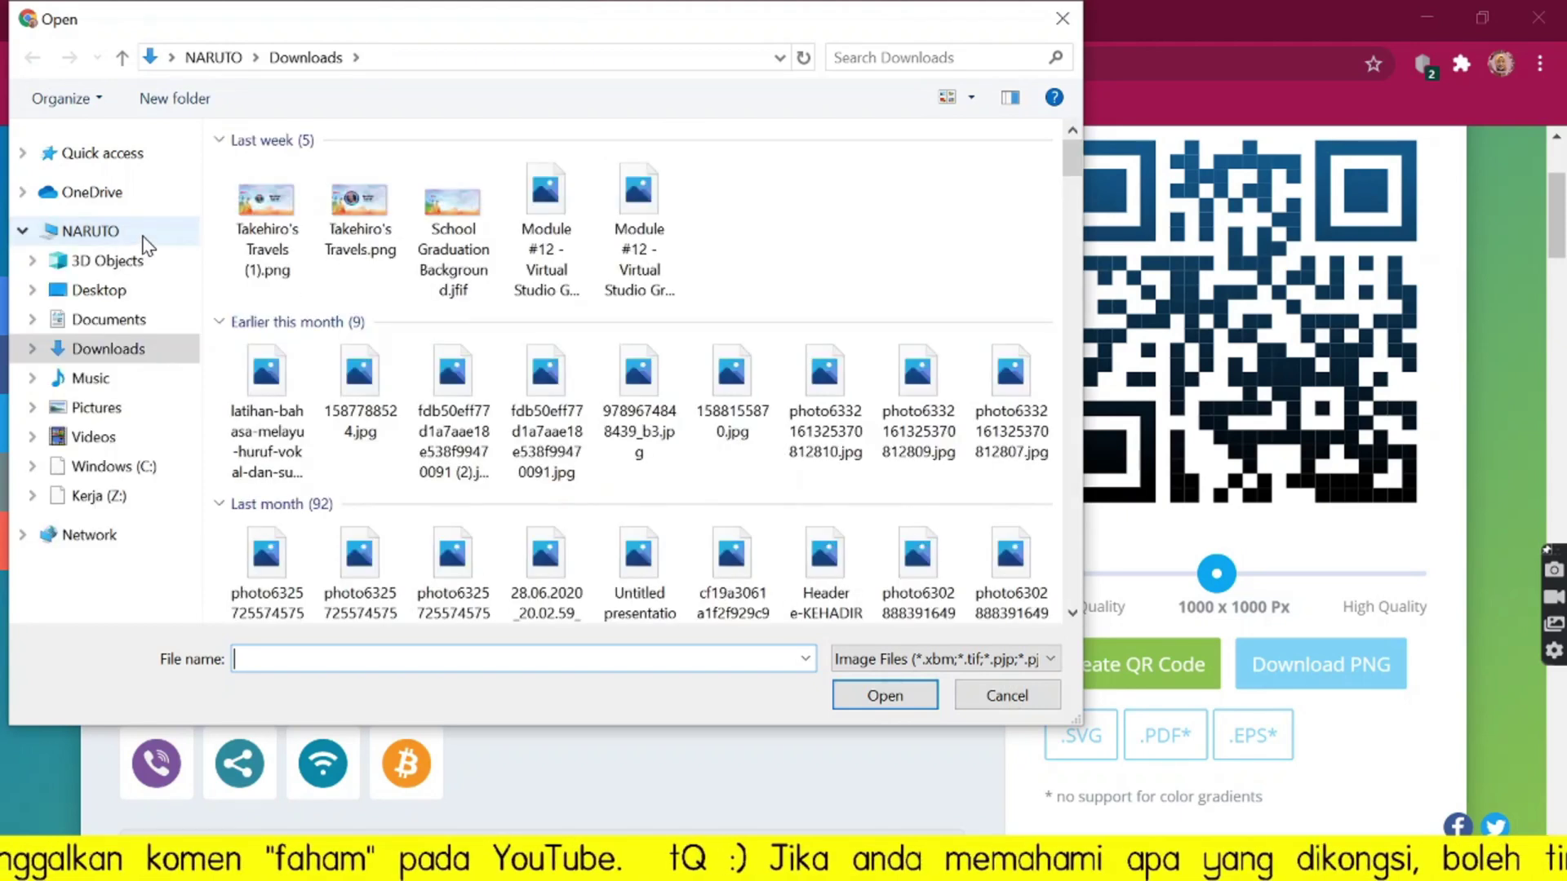
{"action": "left_click", "coordinate": [116, 408]}
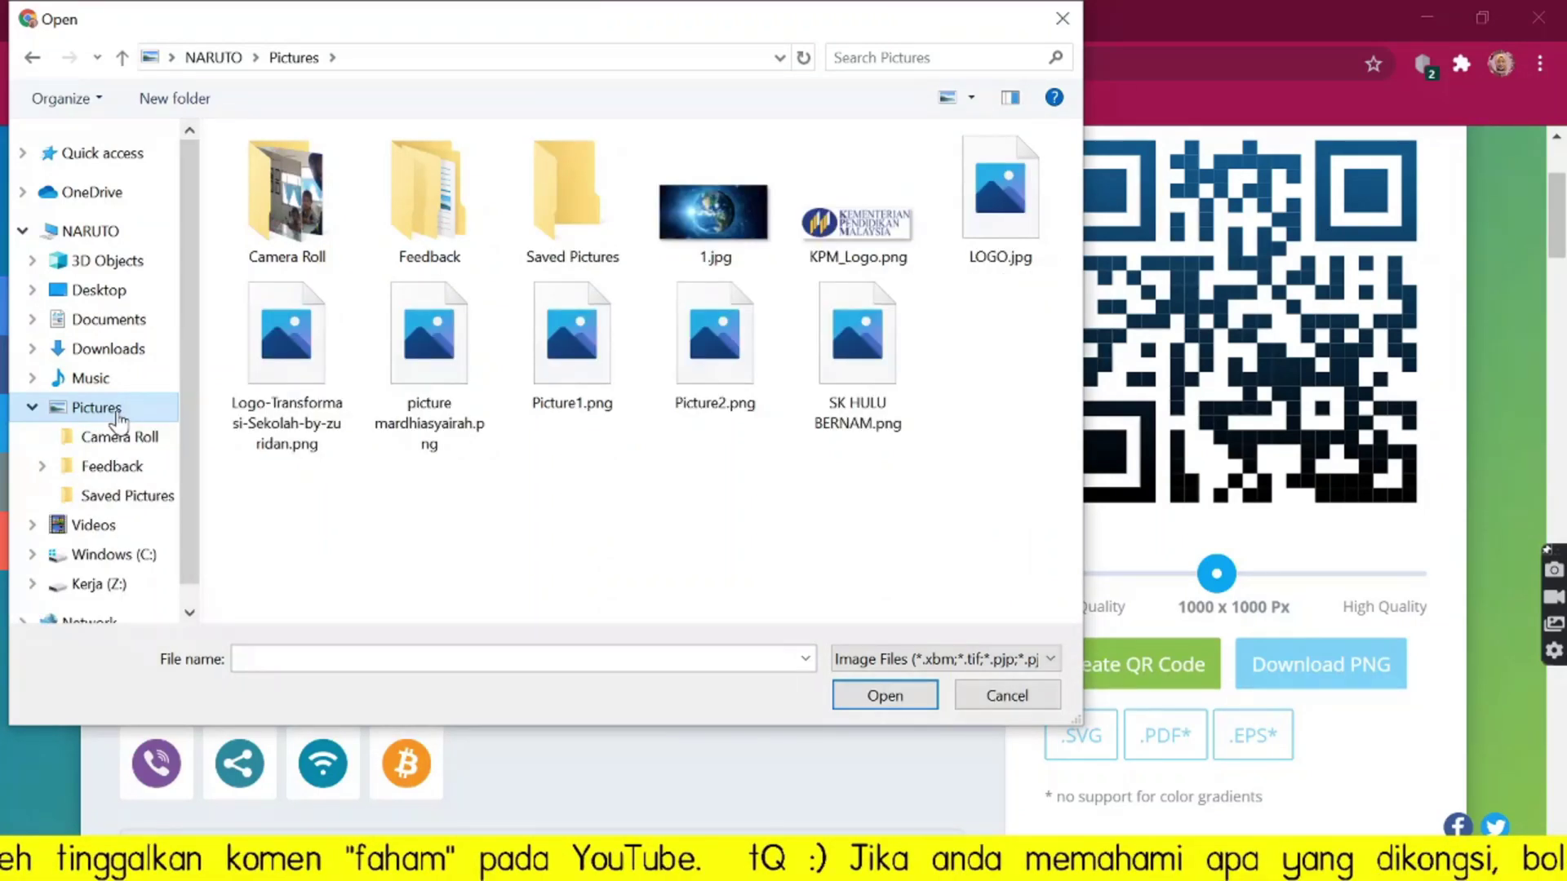
{"action": "left_click", "coordinate": [860, 211]}
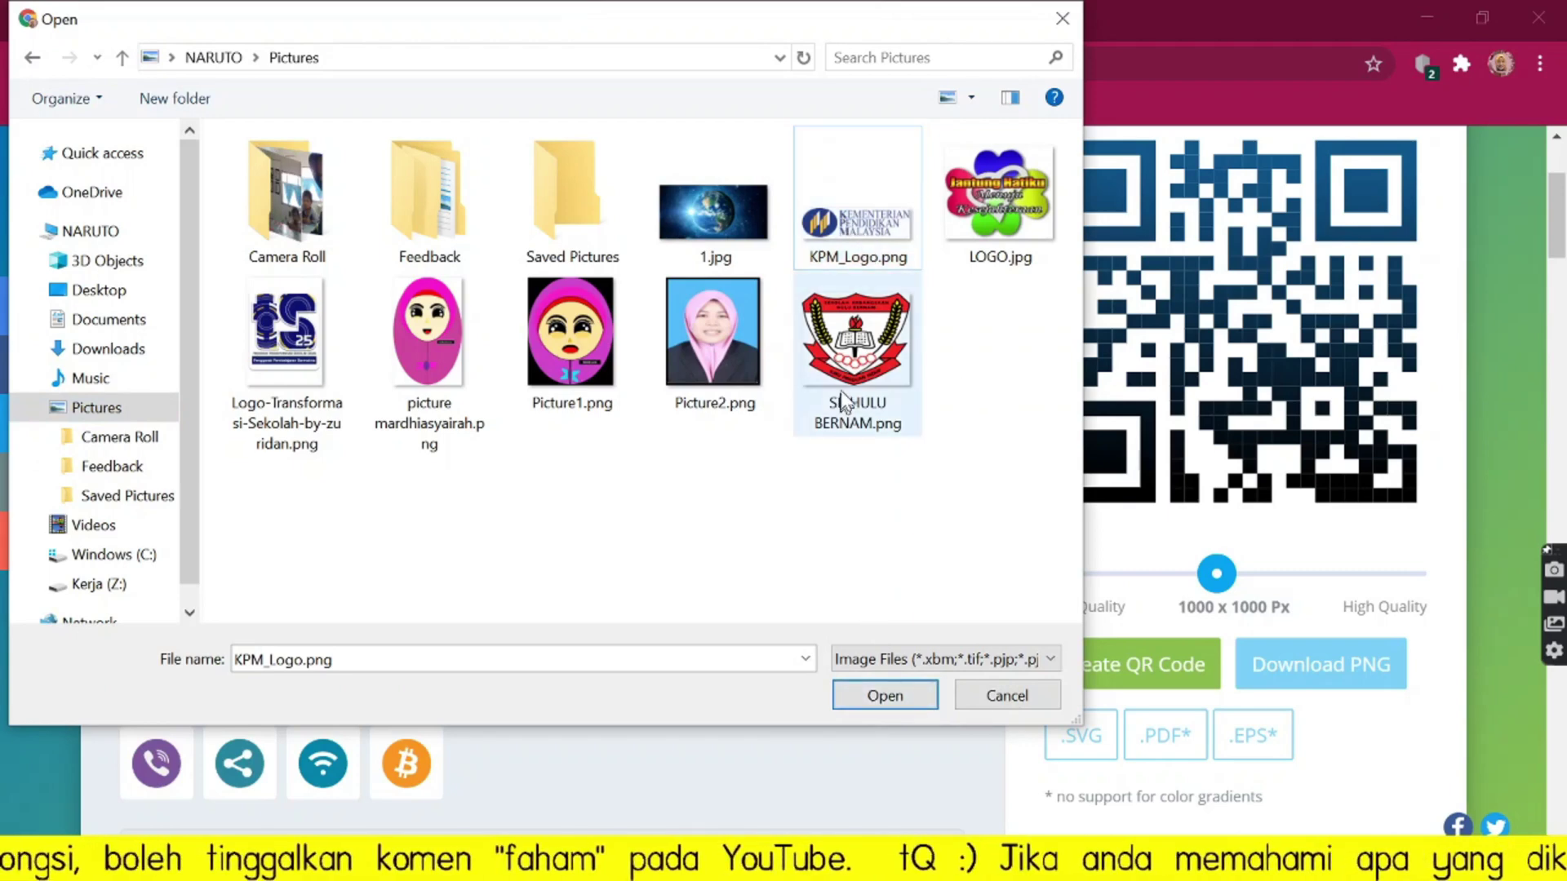
{"action": "left_click", "coordinate": [851, 387]}
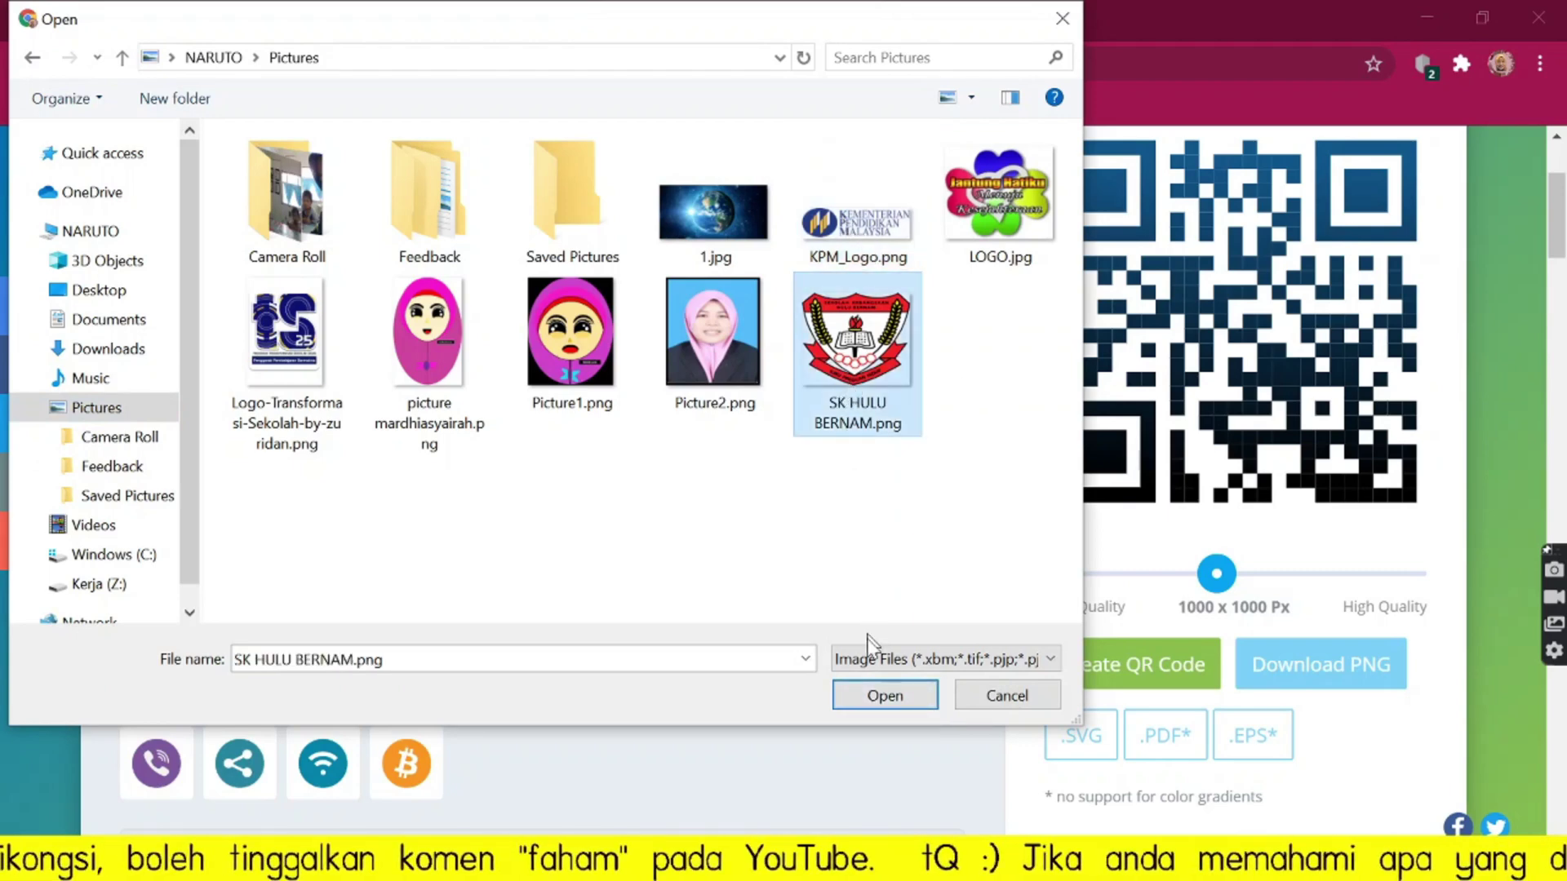
{"action": "left_click", "coordinate": [889, 699]}
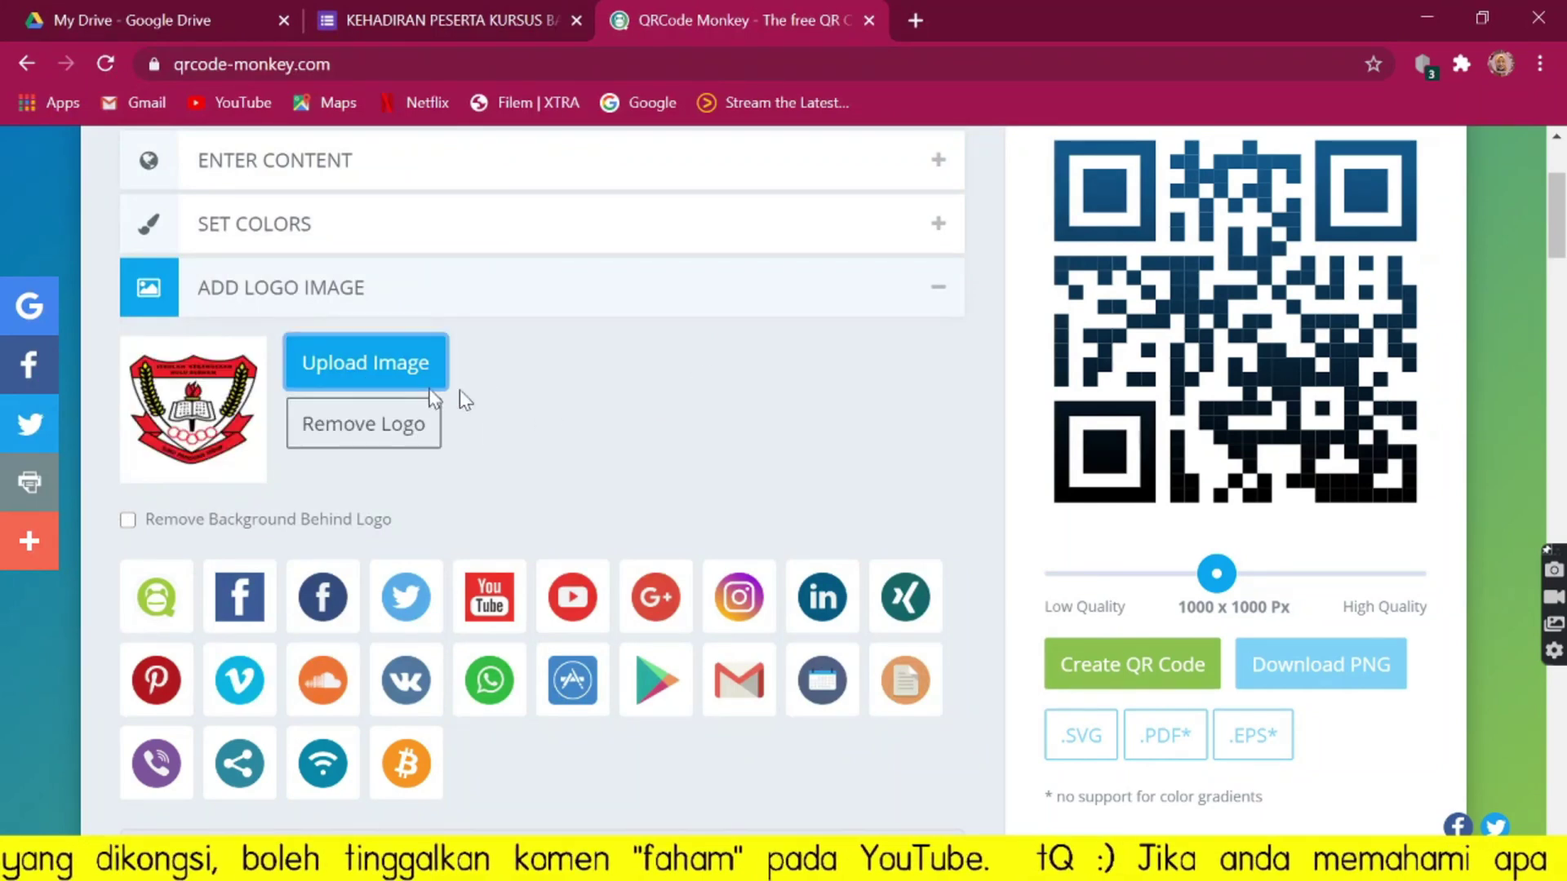
{"action": "left_click", "coordinate": [409, 374]}
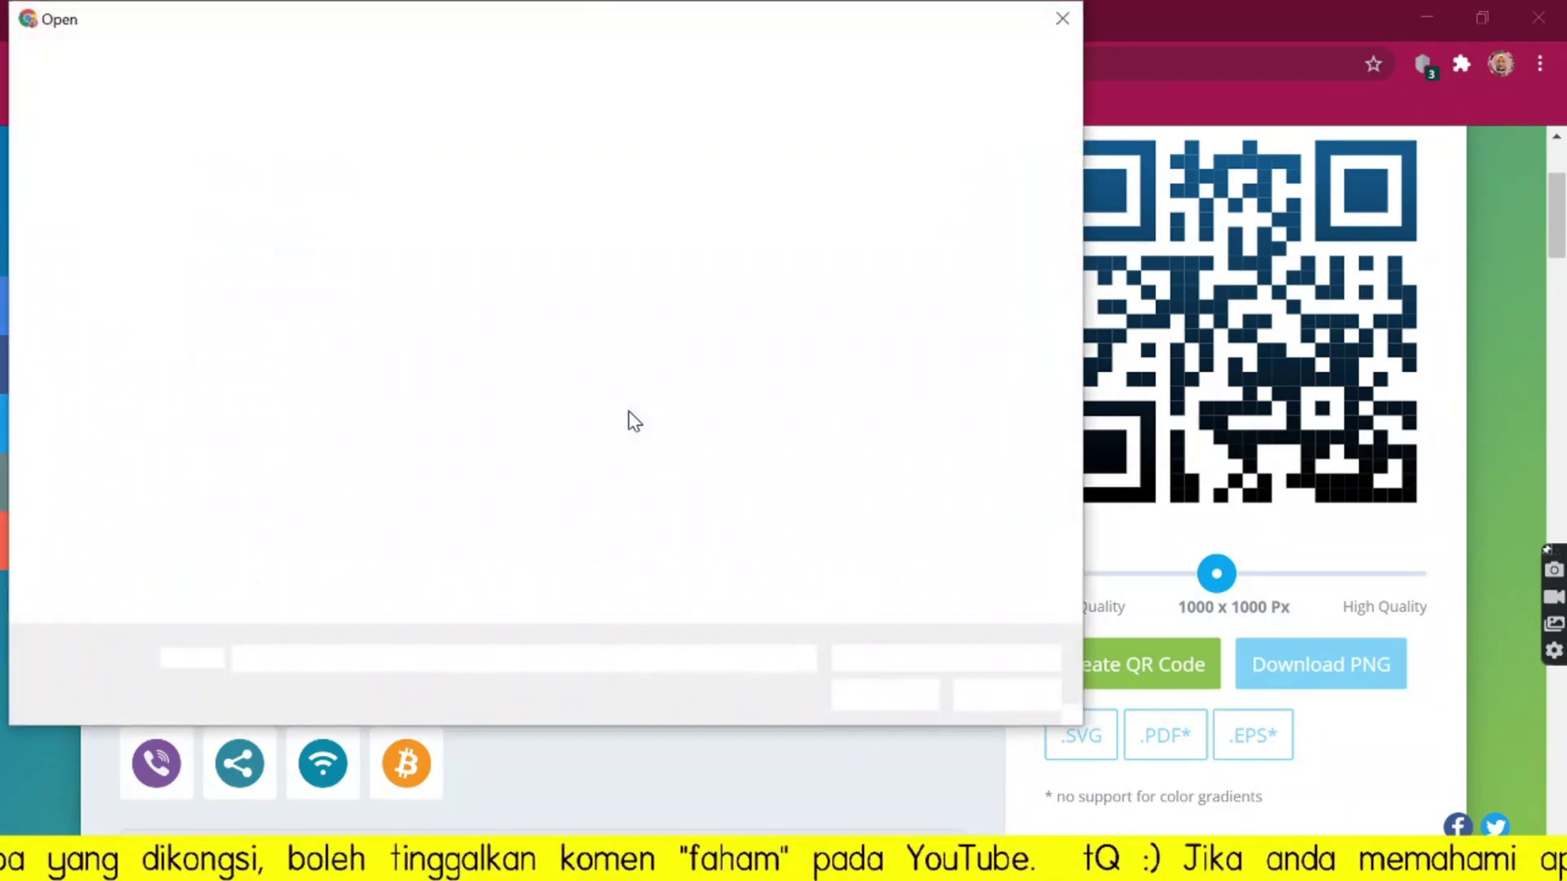
{"action": "left_click", "coordinate": [1062, 17]}
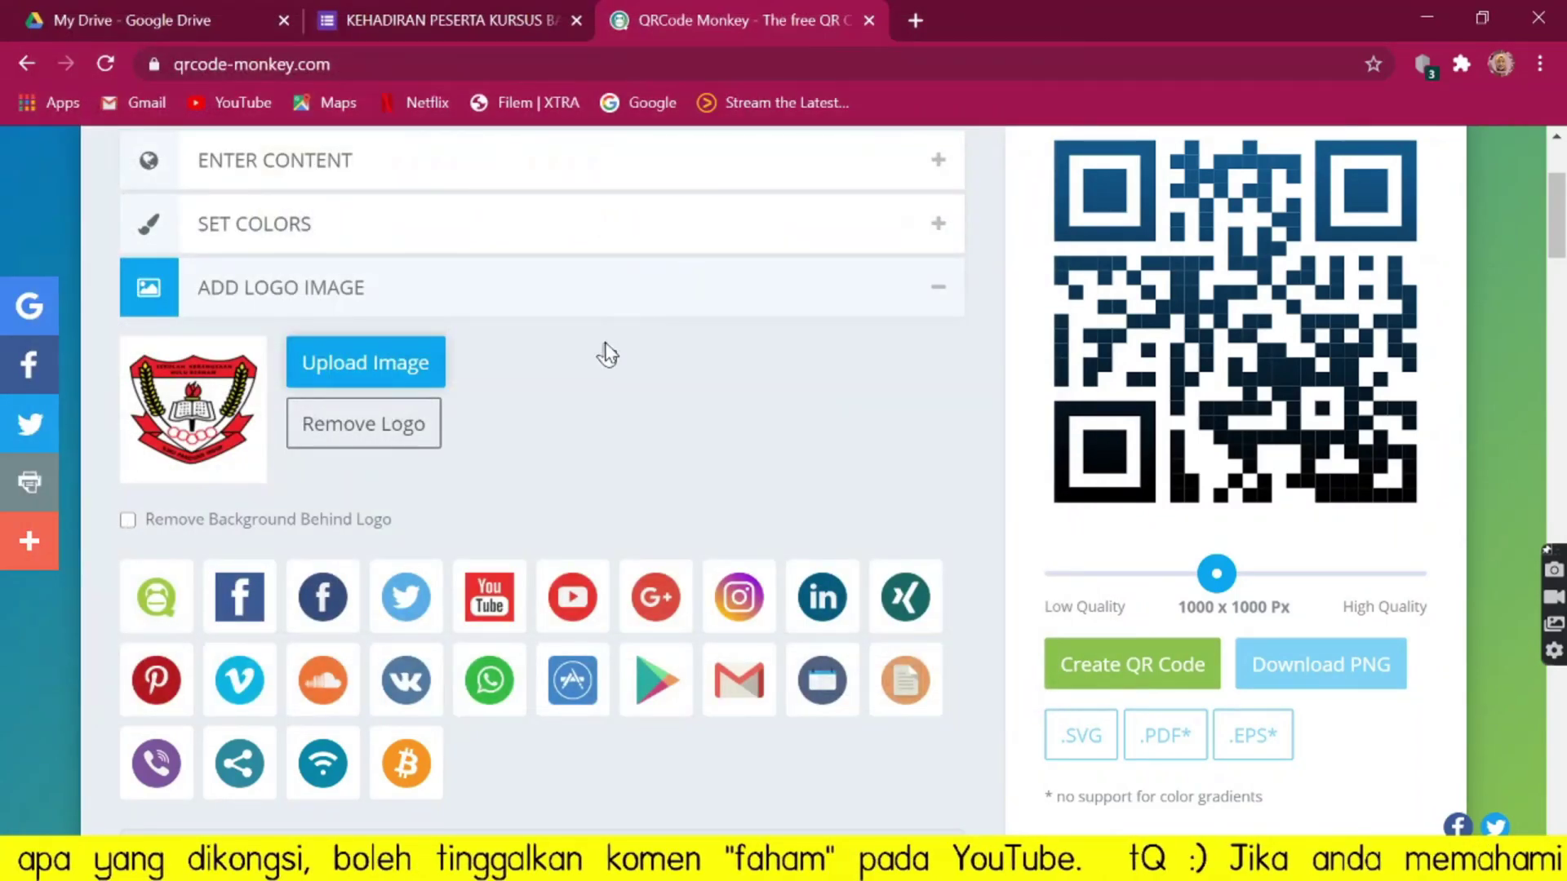
Open the QR code's design customization and choose the small separate dots pattern as the body shape.
{"action": "scroll", "coordinate": [606, 353], "scroll_direction": "down", "scroll_amount": 2}
{"action": "scroll", "coordinate": [489, 402], "scroll_direction": "down", "scroll_amount": 4}
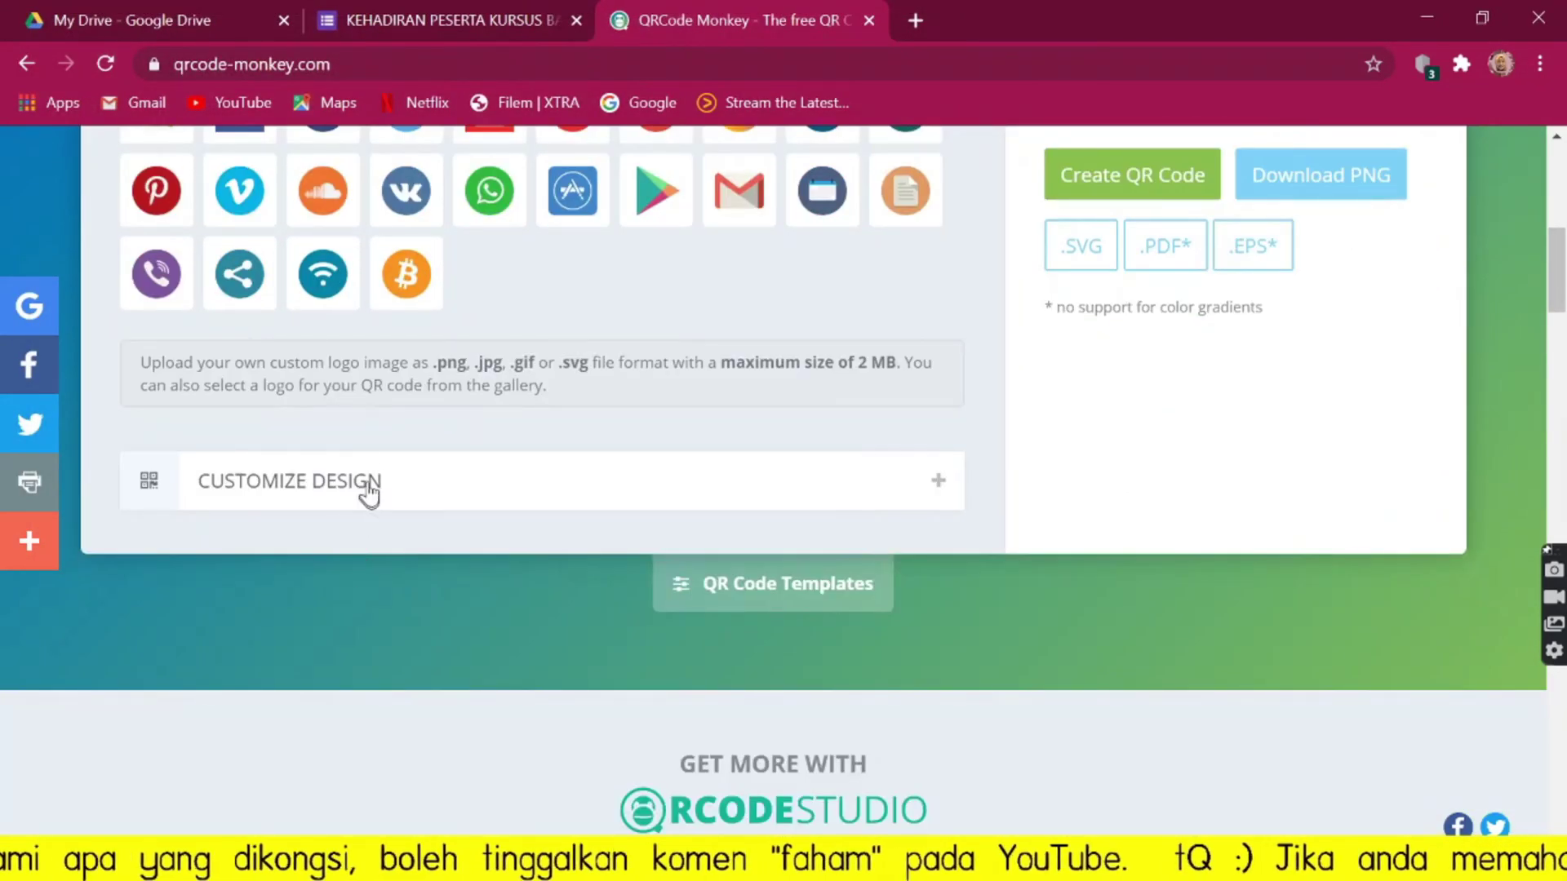
{"action": "left_click", "coordinate": [363, 487]}
{"action": "scroll", "coordinate": [500, 549], "scroll_direction": "down", "scroll_amount": 5}
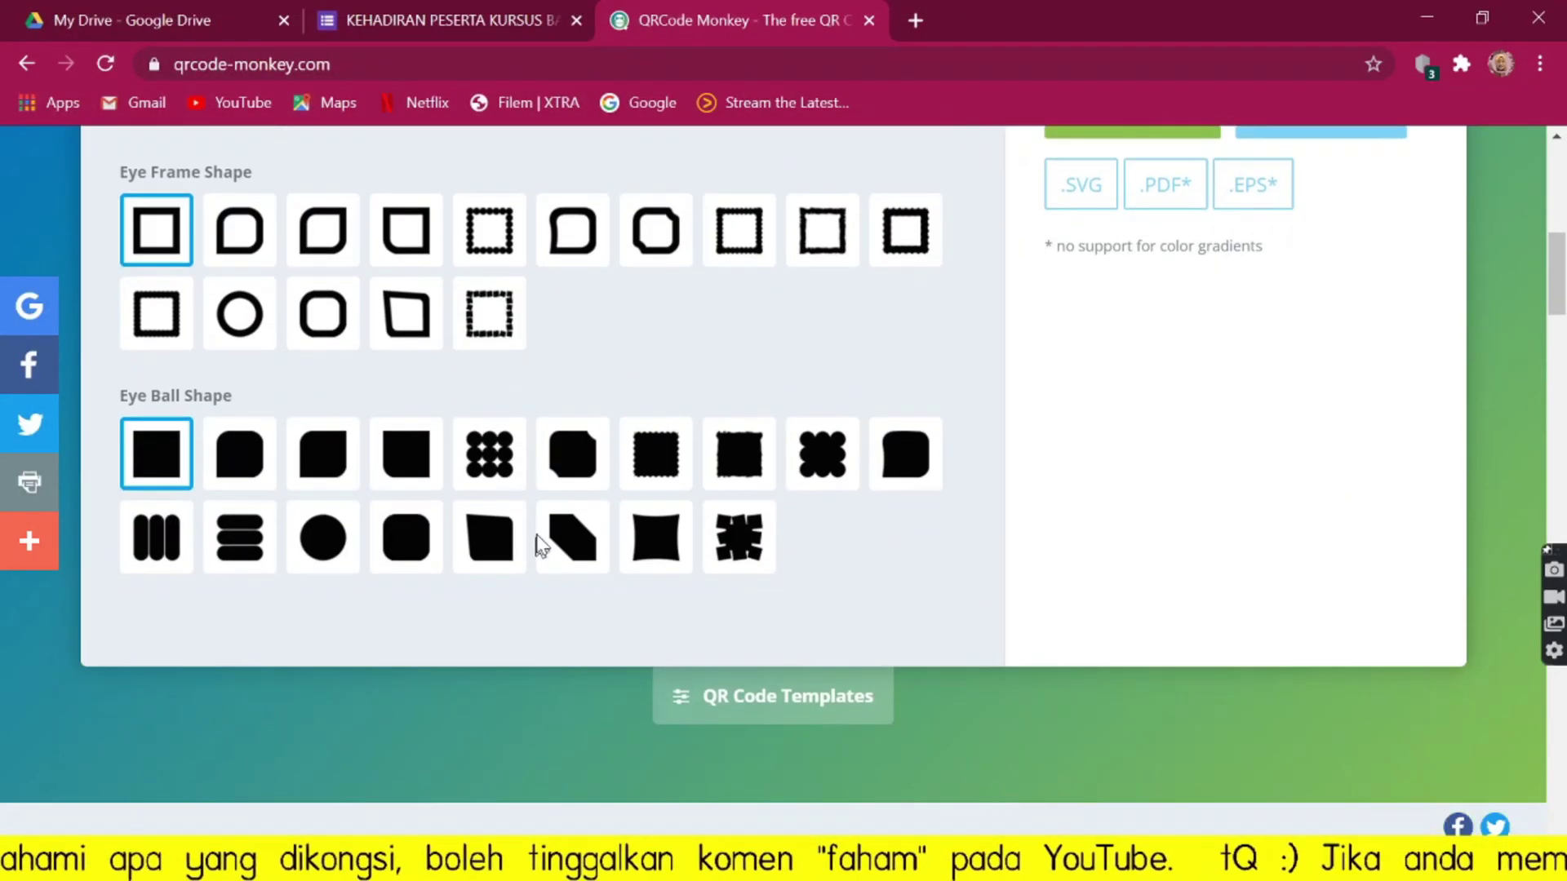
{"action": "scroll", "coordinate": [619, 377], "scroll_direction": "up", "scroll_amount": 5}
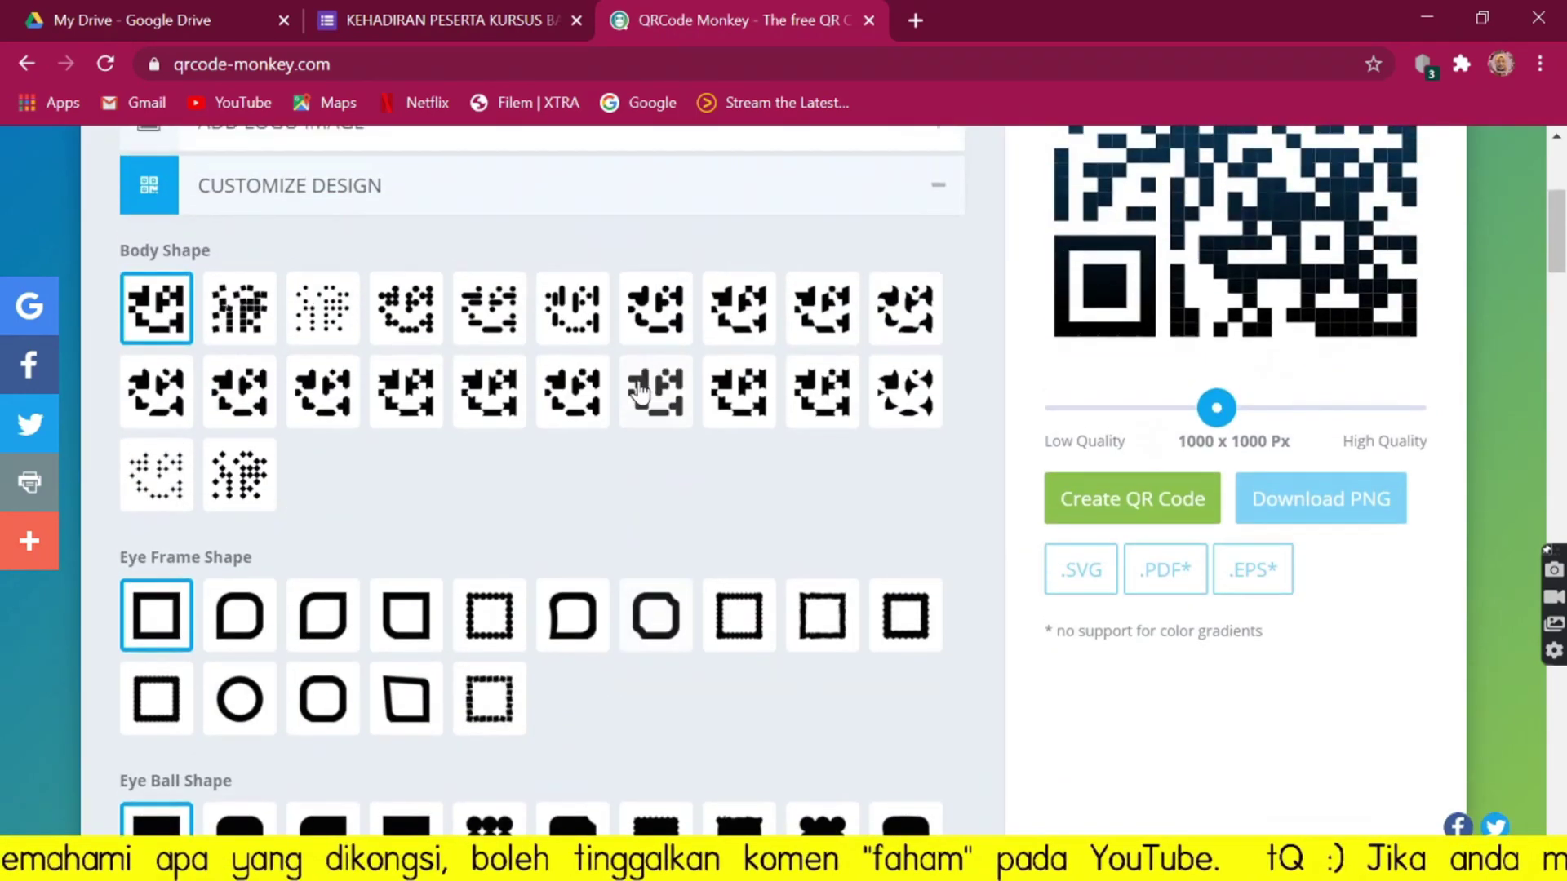
{"action": "scroll", "coordinate": [639, 395], "scroll_direction": "up", "scroll_amount": 3}
{"action": "scroll", "coordinate": [546, 628], "scroll_direction": "down", "scroll_amount": 2}
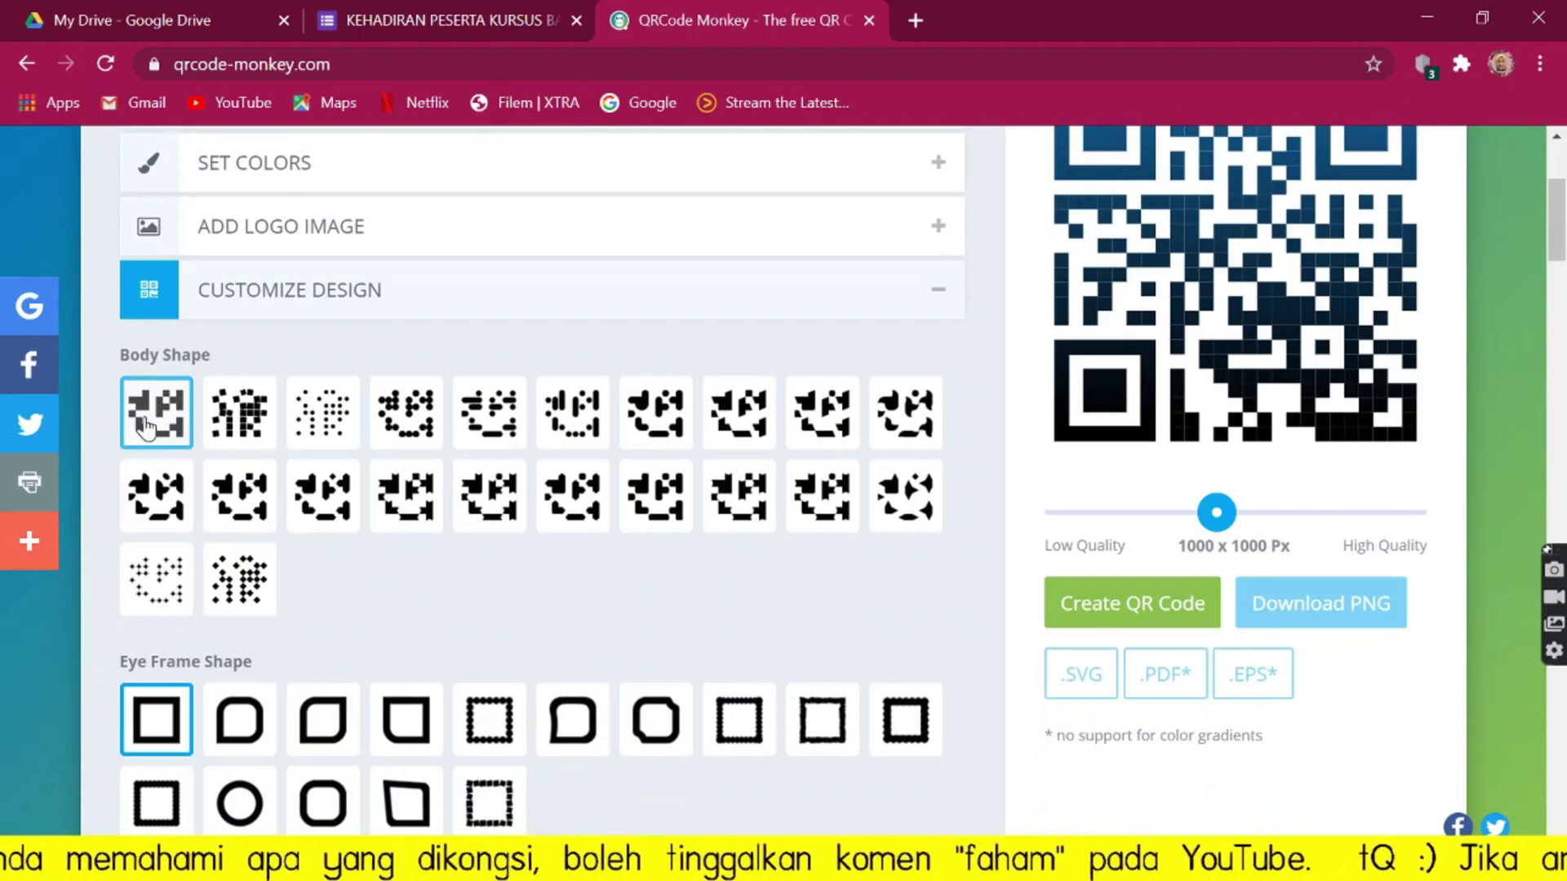
{"action": "left_click", "coordinate": [346, 415]}
Choose the slanted square with rounded corner as eye frame shape and the three horizontal rounded bars as eye ball shape.
{"action": "scroll", "coordinate": [490, 653], "scroll_direction": "down", "scroll_amount": 2}
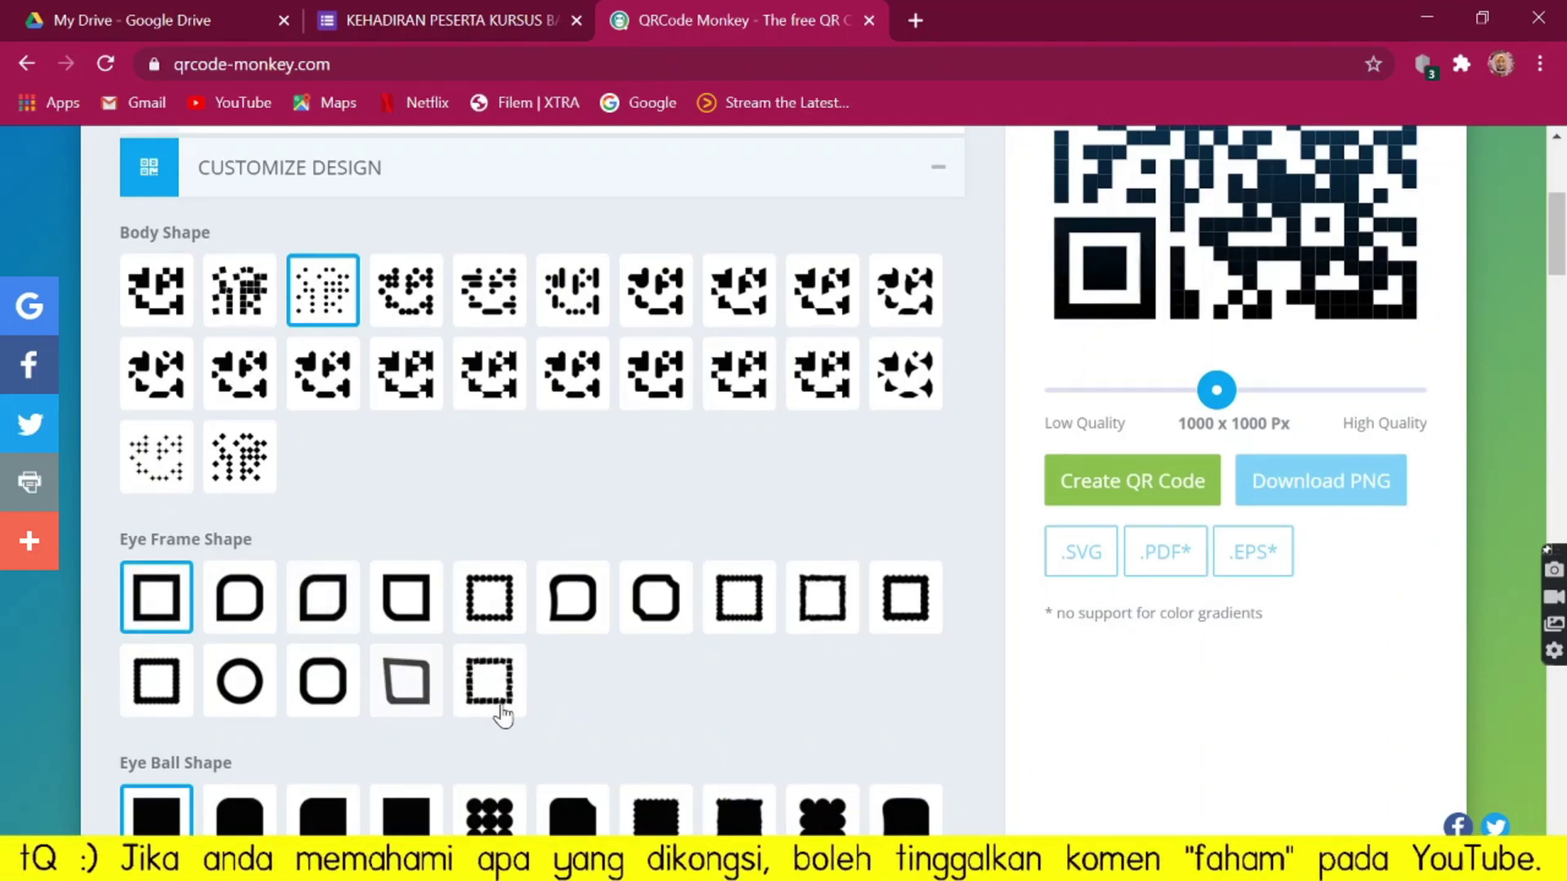
{"action": "left_click", "coordinate": [408, 677]}
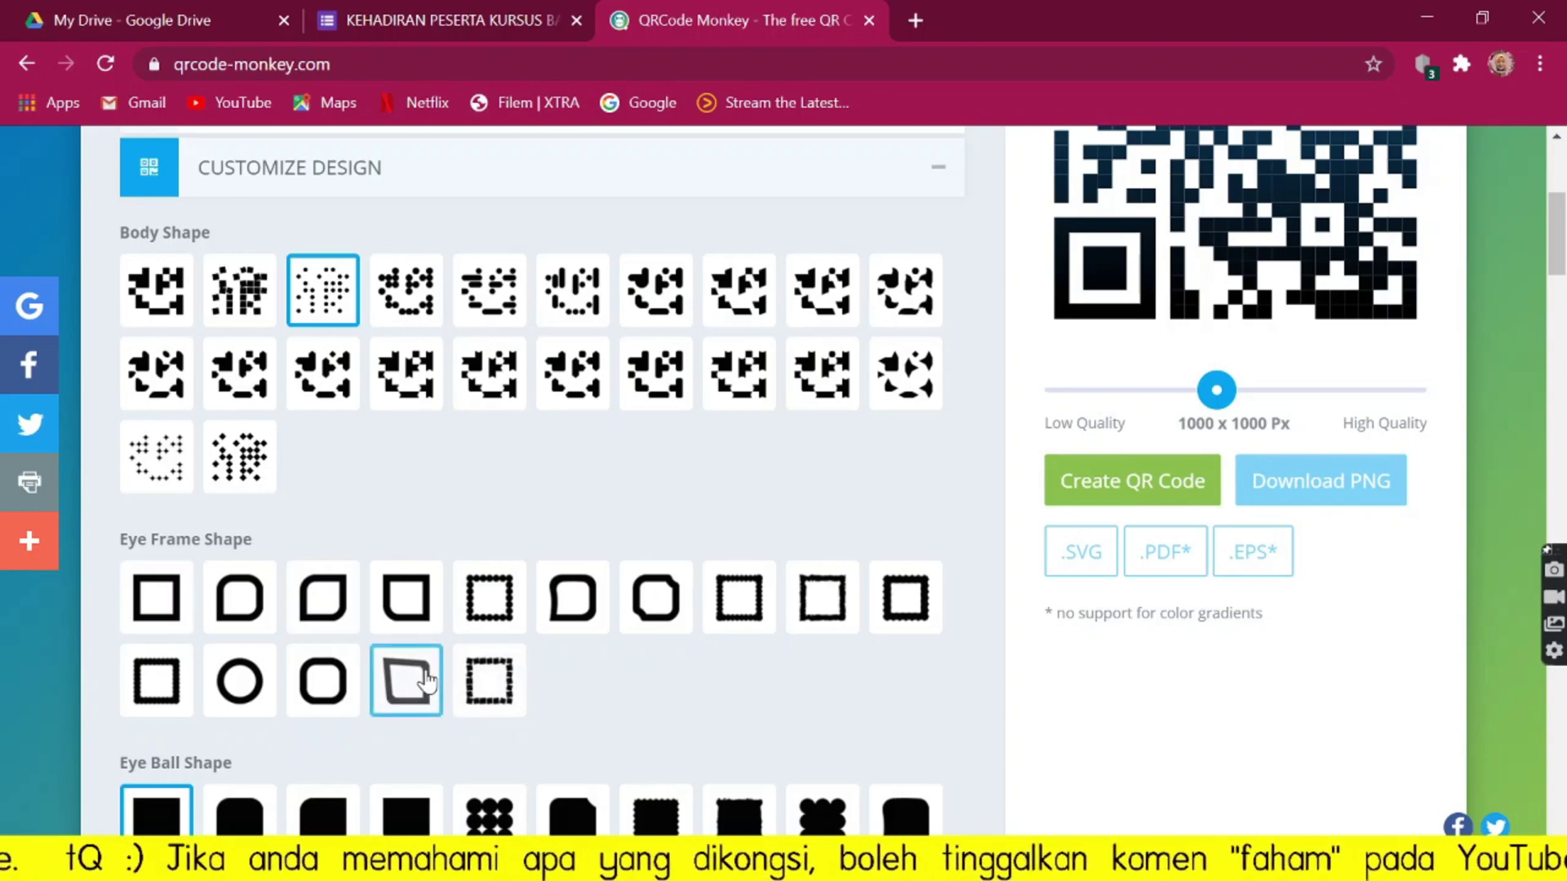
{"action": "scroll", "coordinate": [686, 664], "scroll_direction": "down", "scroll_amount": 1}
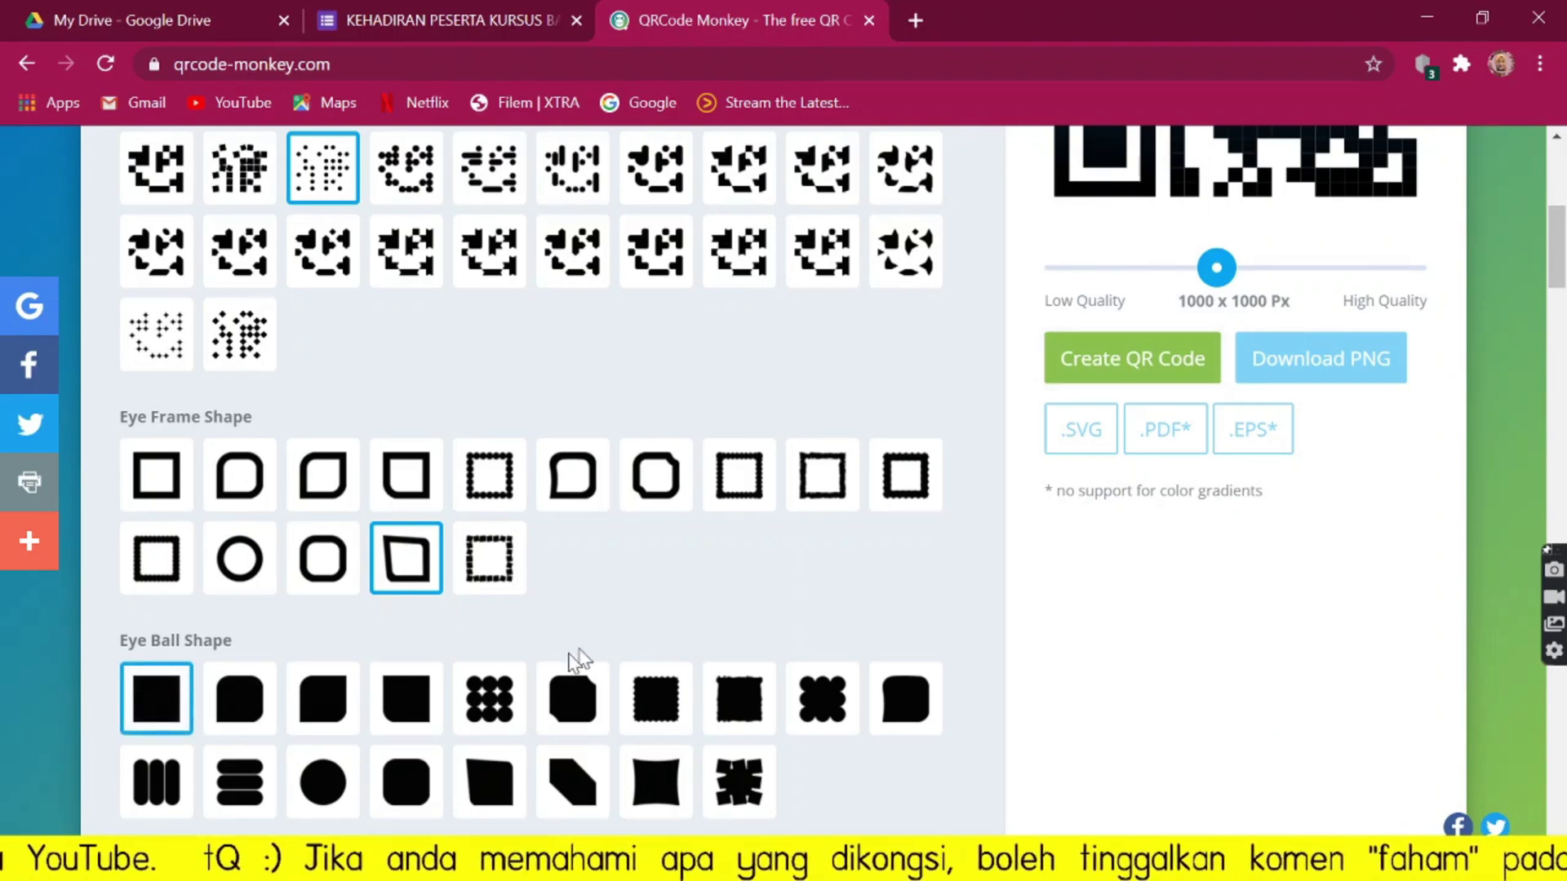
{"action": "left_click", "coordinate": [237, 791]}
Generate the customized QR code at 1000 x 1000 px and check its preview with the logo and gradient.
{"action": "scroll", "coordinate": [905, 601], "scroll_direction": "up", "scroll_amount": 7}
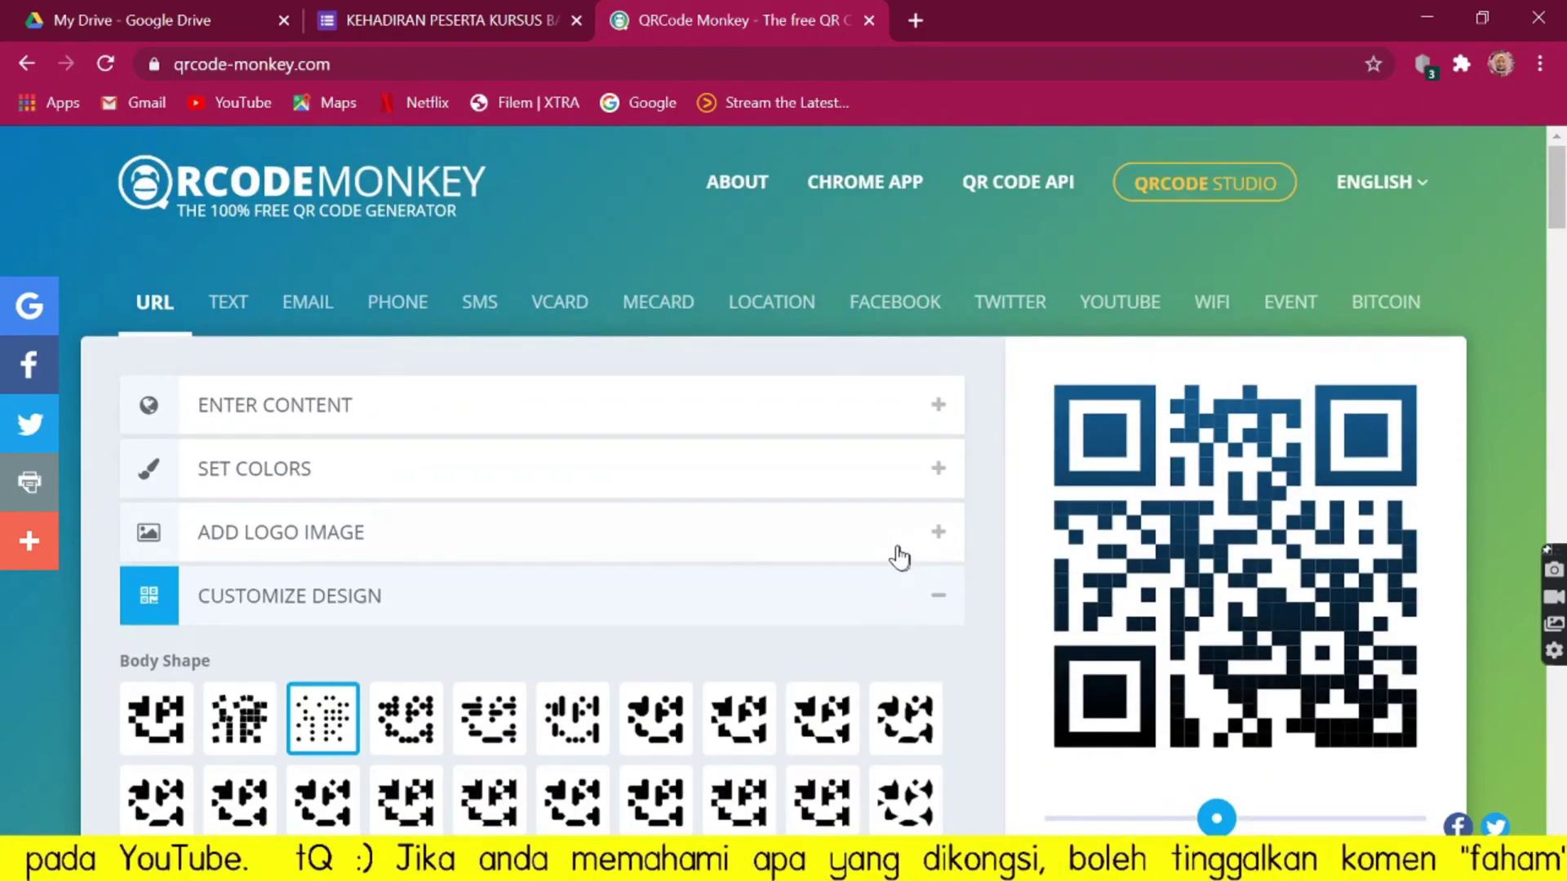
{"action": "scroll", "coordinate": [824, 481], "scroll_direction": "down", "scroll_amount": 4}
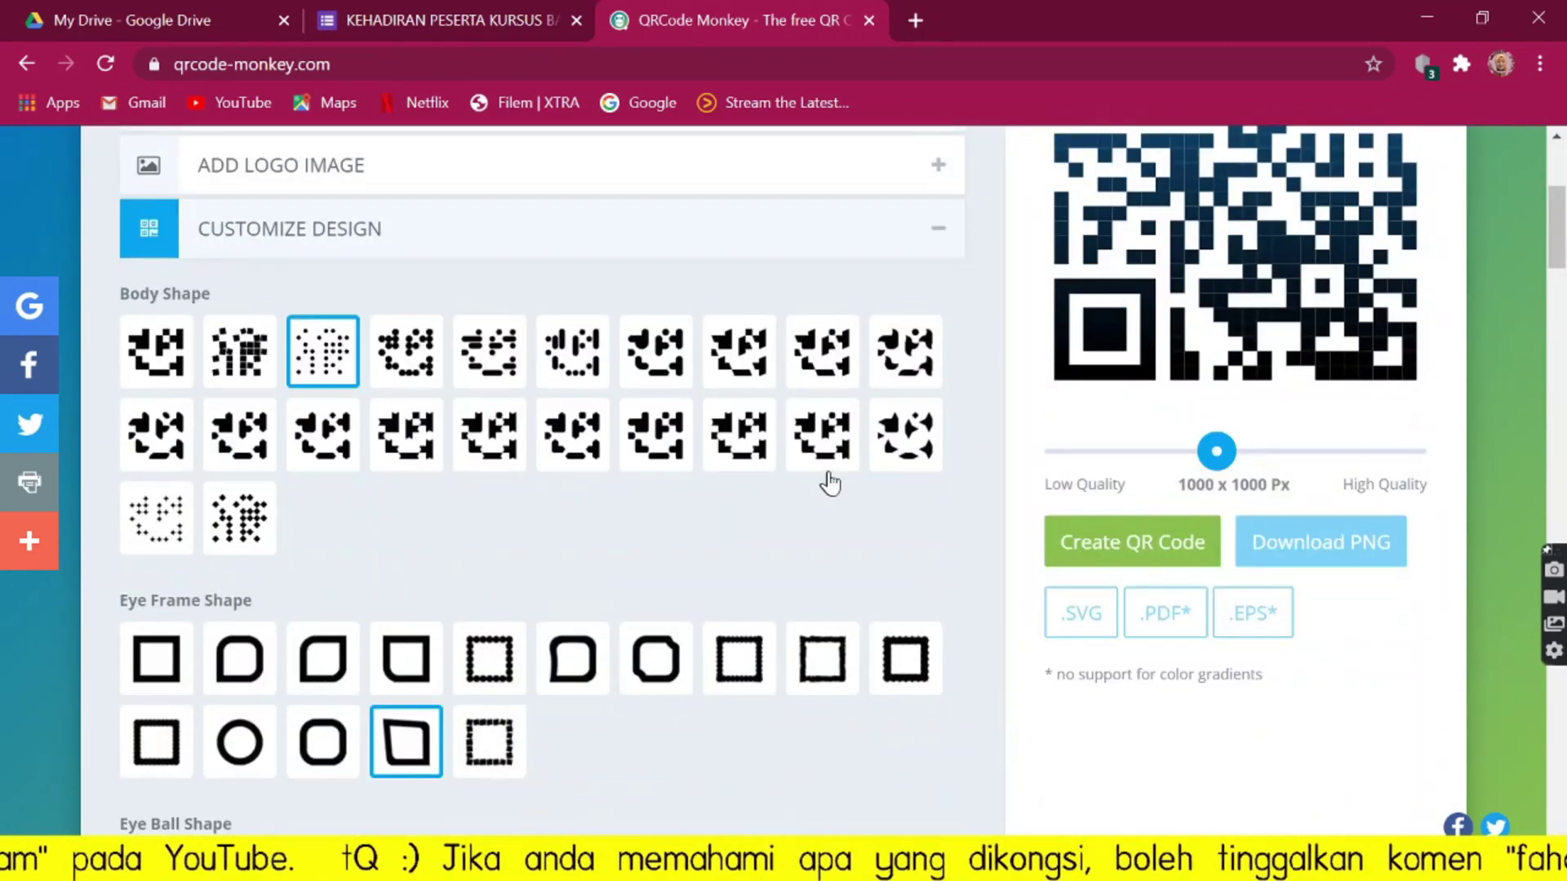
{"action": "left_click", "coordinate": [1099, 551]}
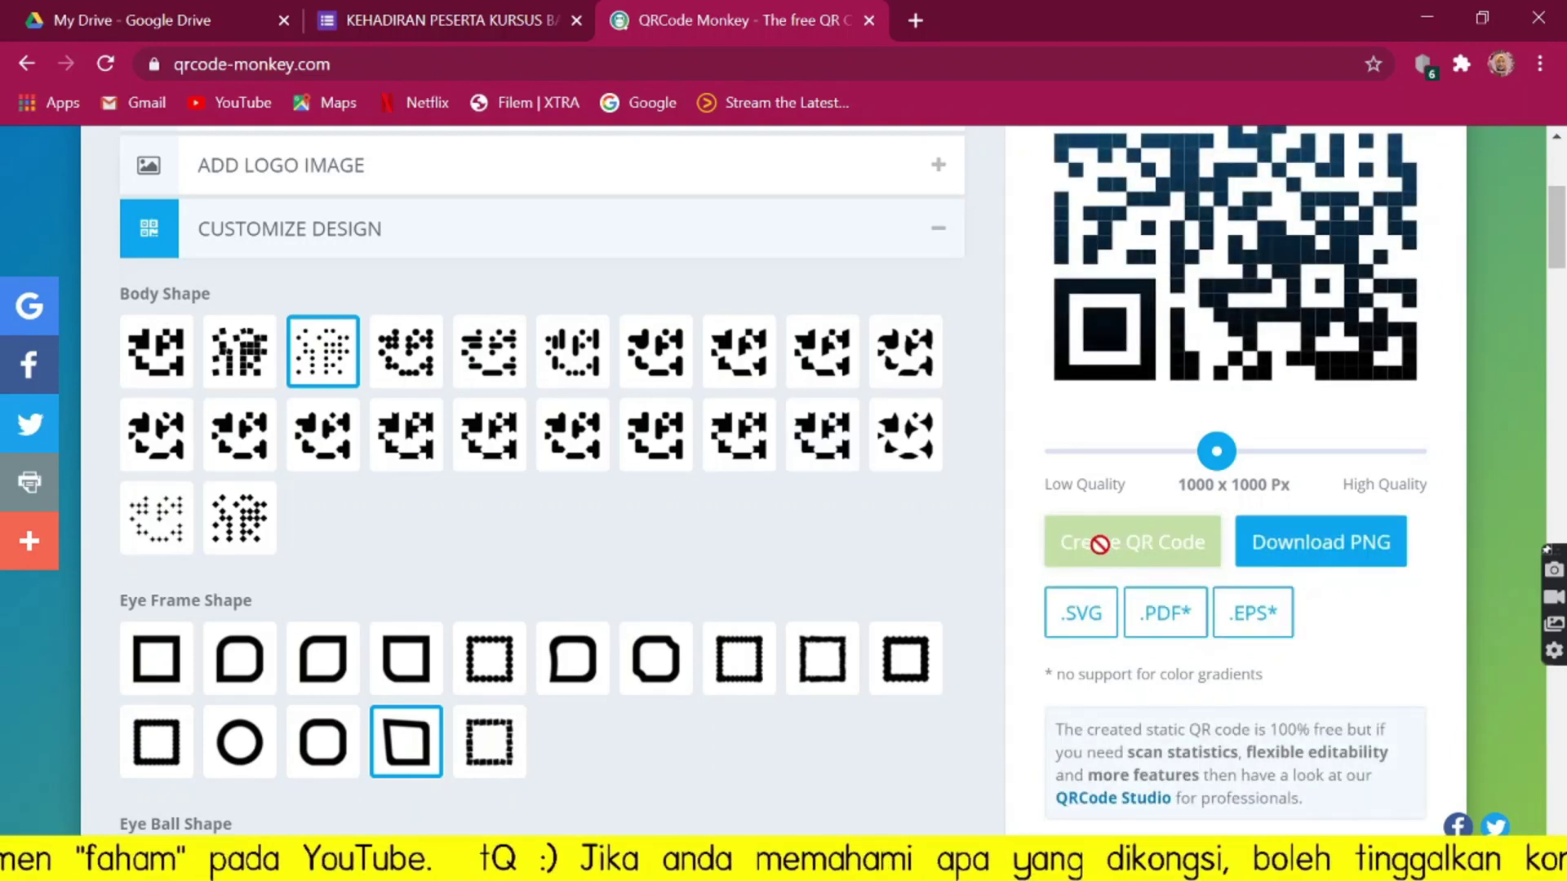
{"action": "scroll", "coordinate": [968, 542], "scroll_direction": "up", "scroll_amount": 3}
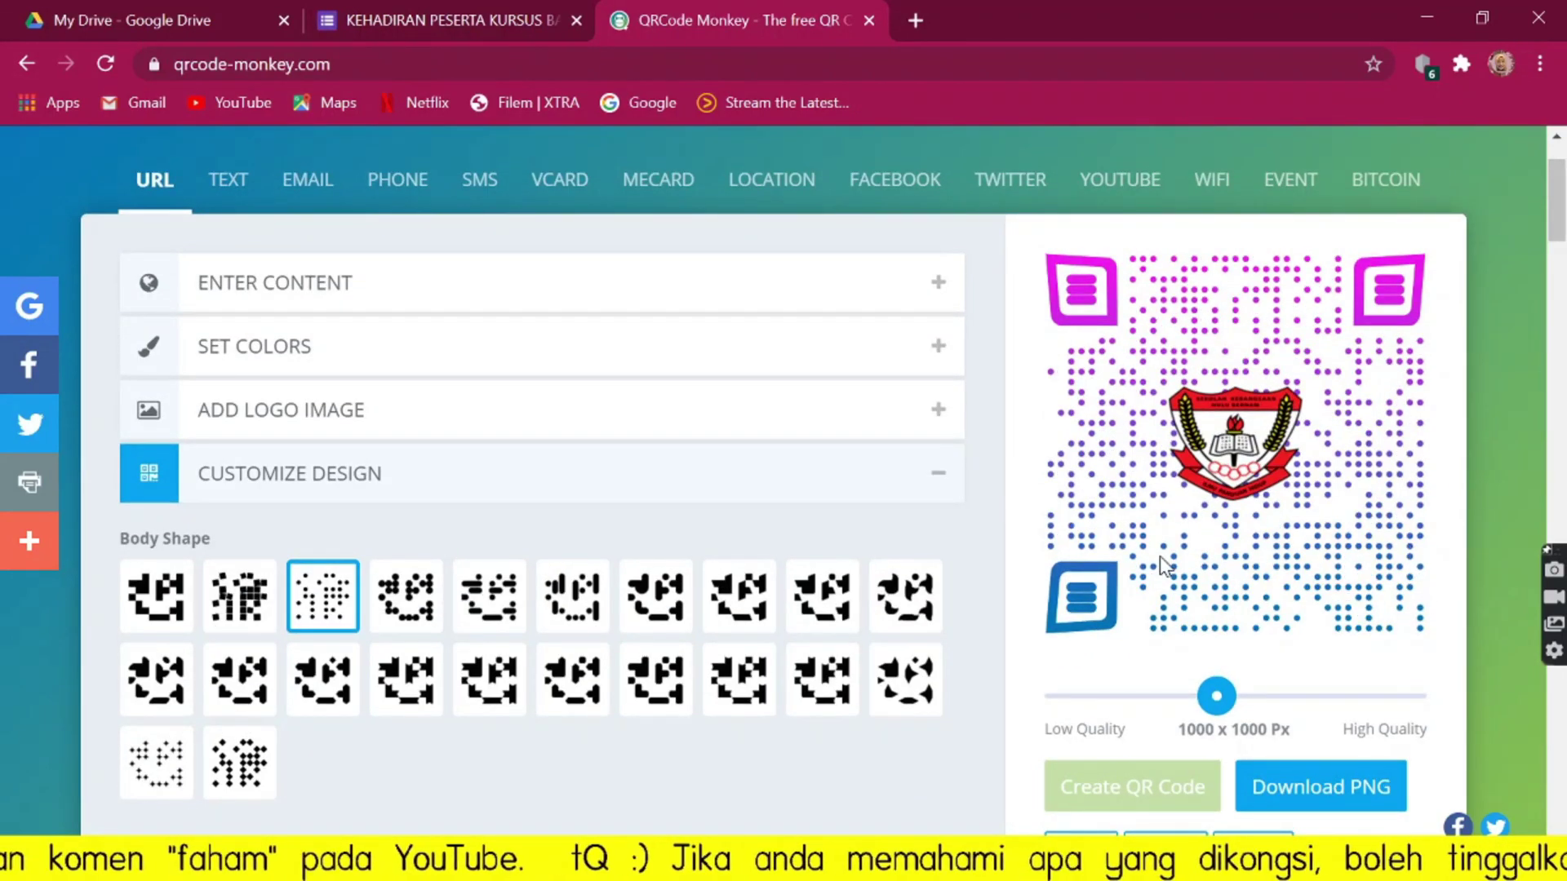
{"action": "scroll", "coordinate": [1159, 528], "scroll_direction": "up", "scroll_amount": 2}
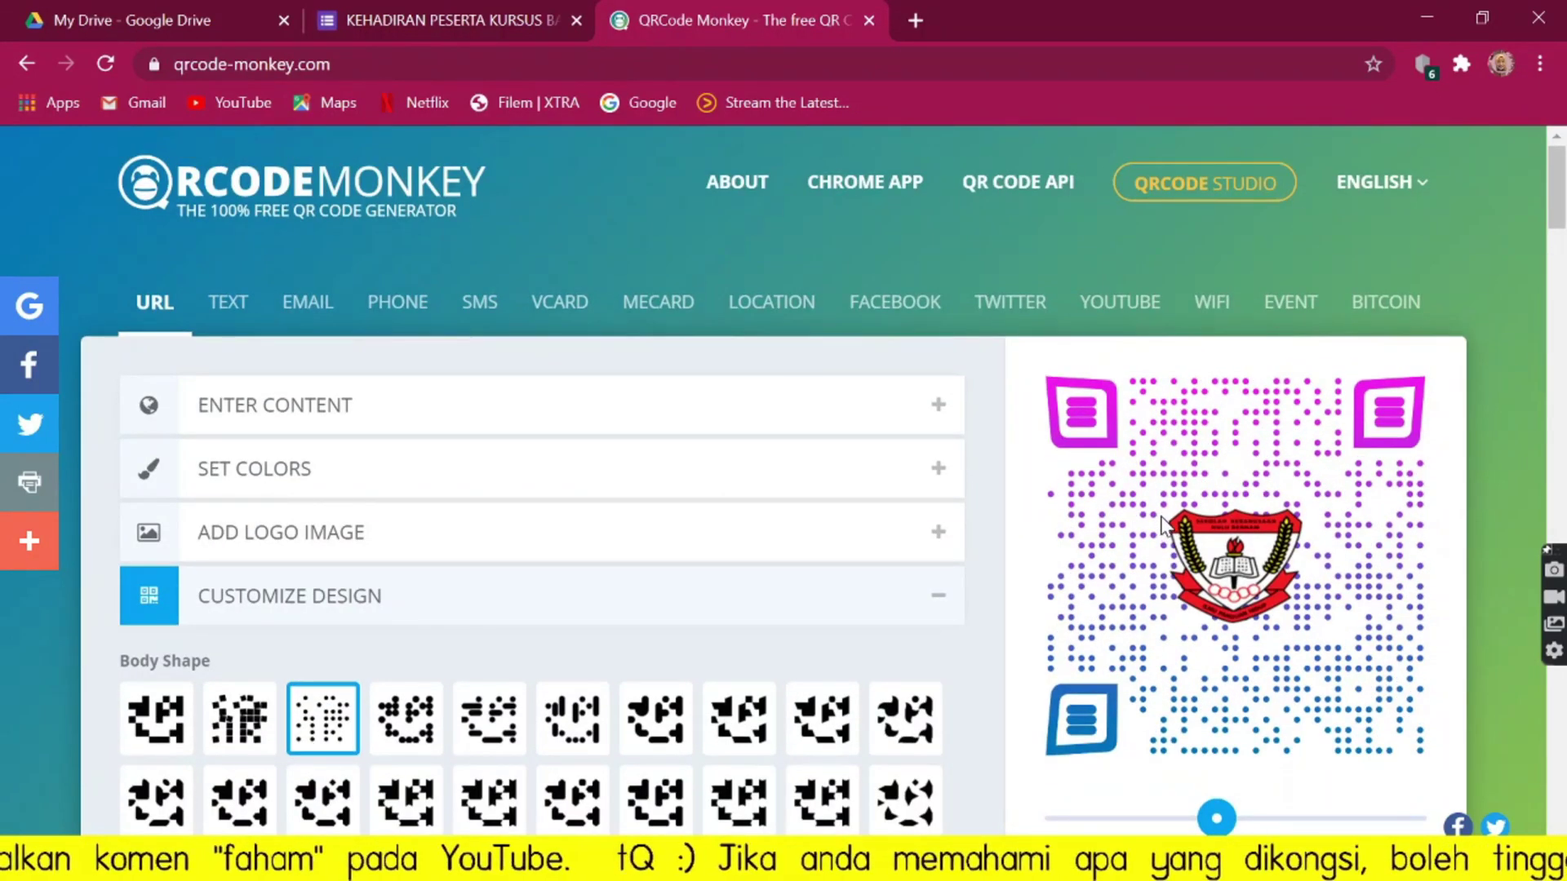
{"action": "scroll", "coordinate": [1150, 470], "scroll_direction": "down", "scroll_amount": 3}
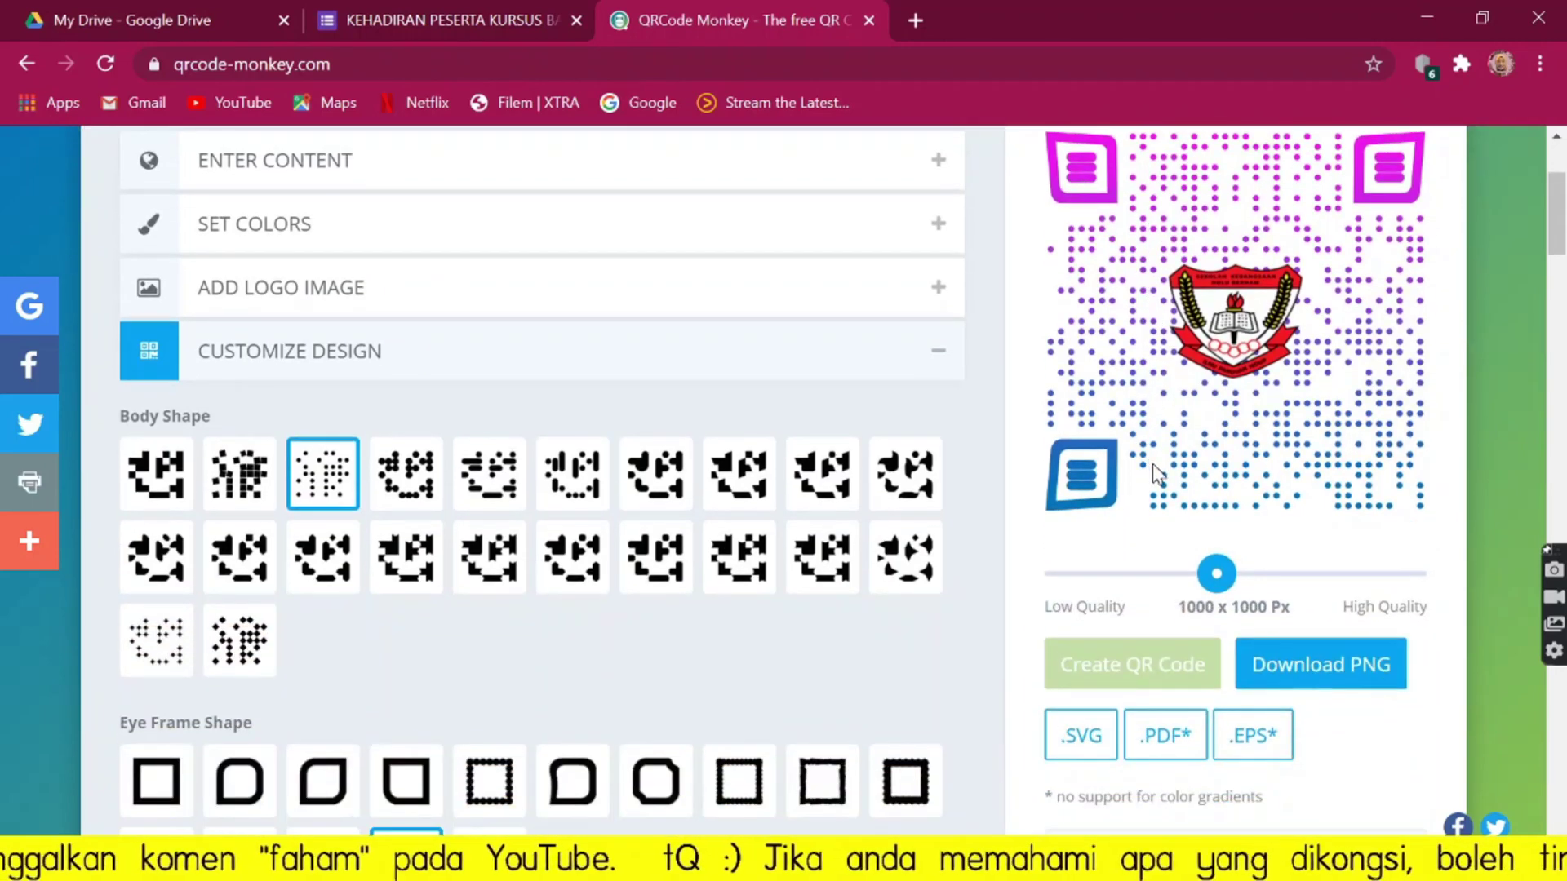
{"action": "scroll", "coordinate": [1152, 464], "scroll_direction": "up", "scroll_amount": 3}
{"action": "scroll", "coordinate": [1172, 490], "scroll_direction": "down", "scroll_amount": 3}
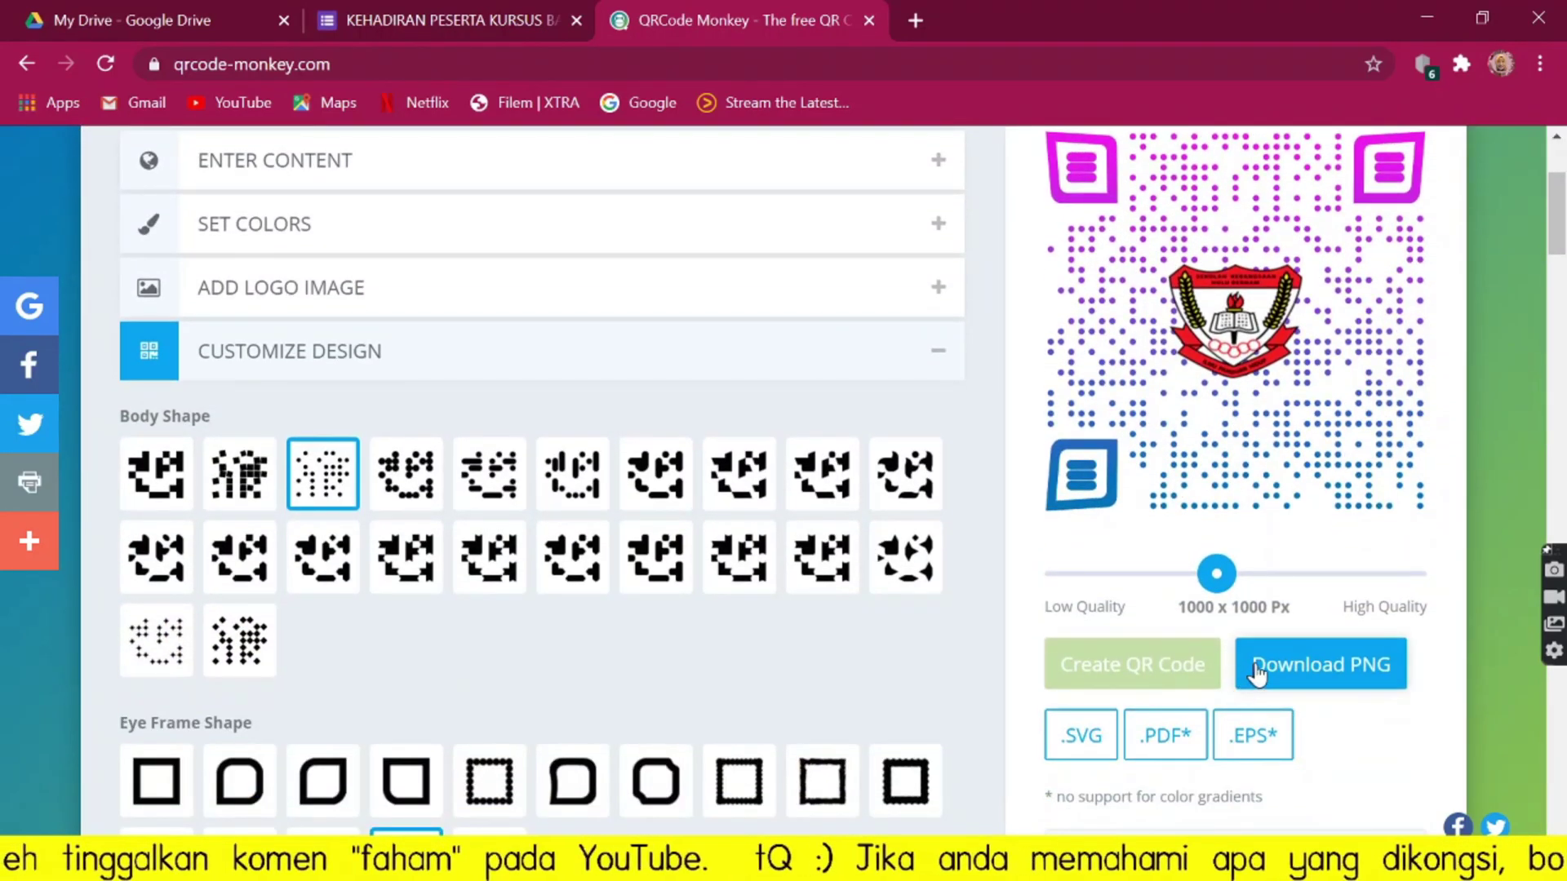
Download the finished QR code as a PNG and view the downloaded image.
{"action": "left_click", "coordinate": [1317, 684]}
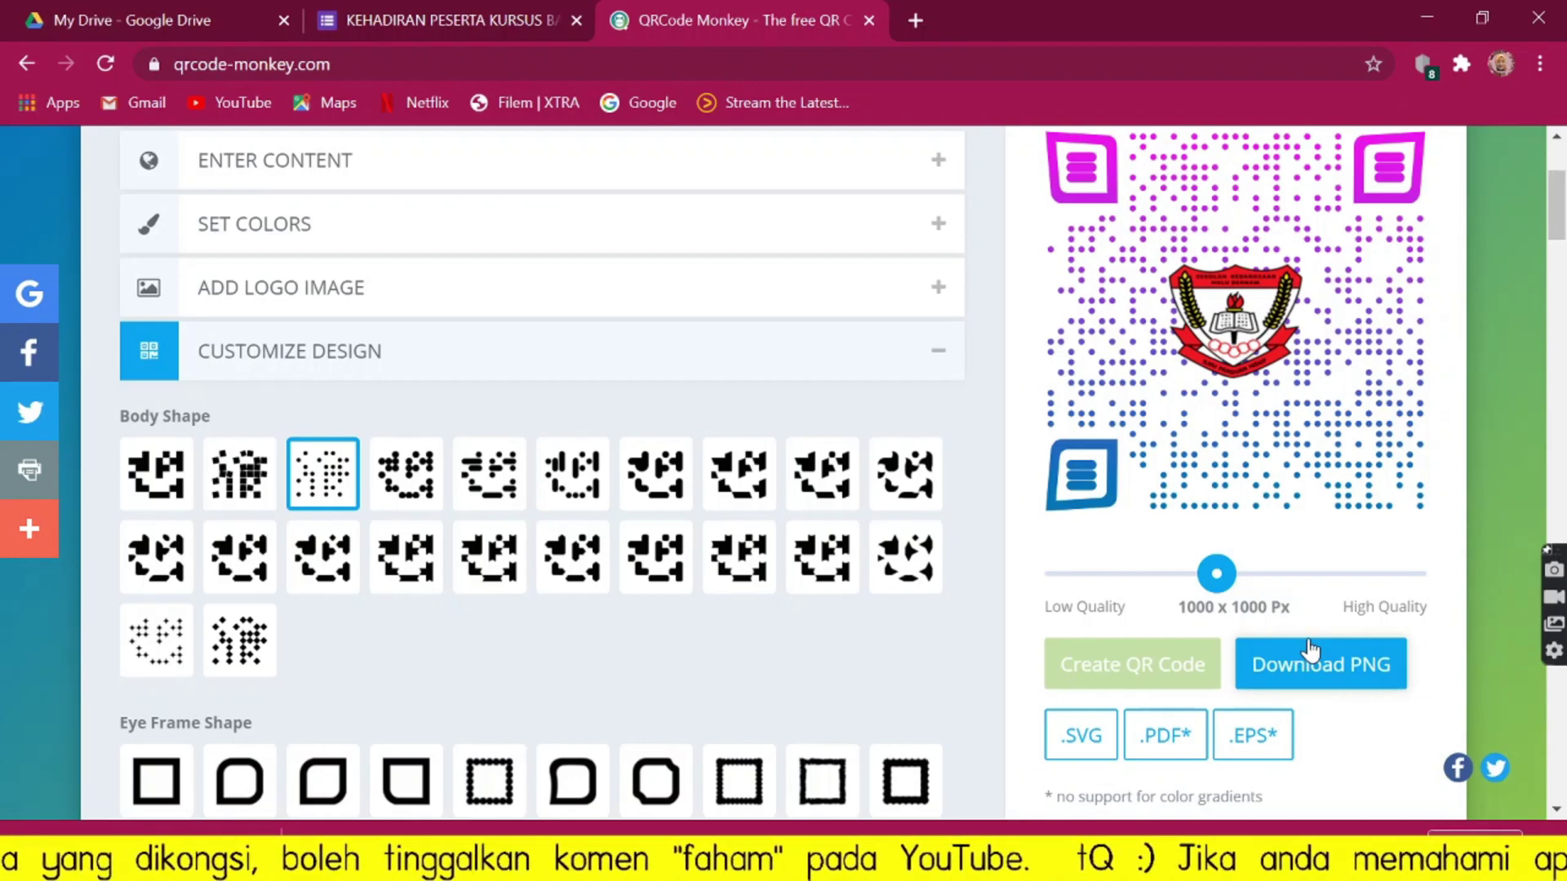
{"action": "left_click", "coordinate": [1311, 653]}
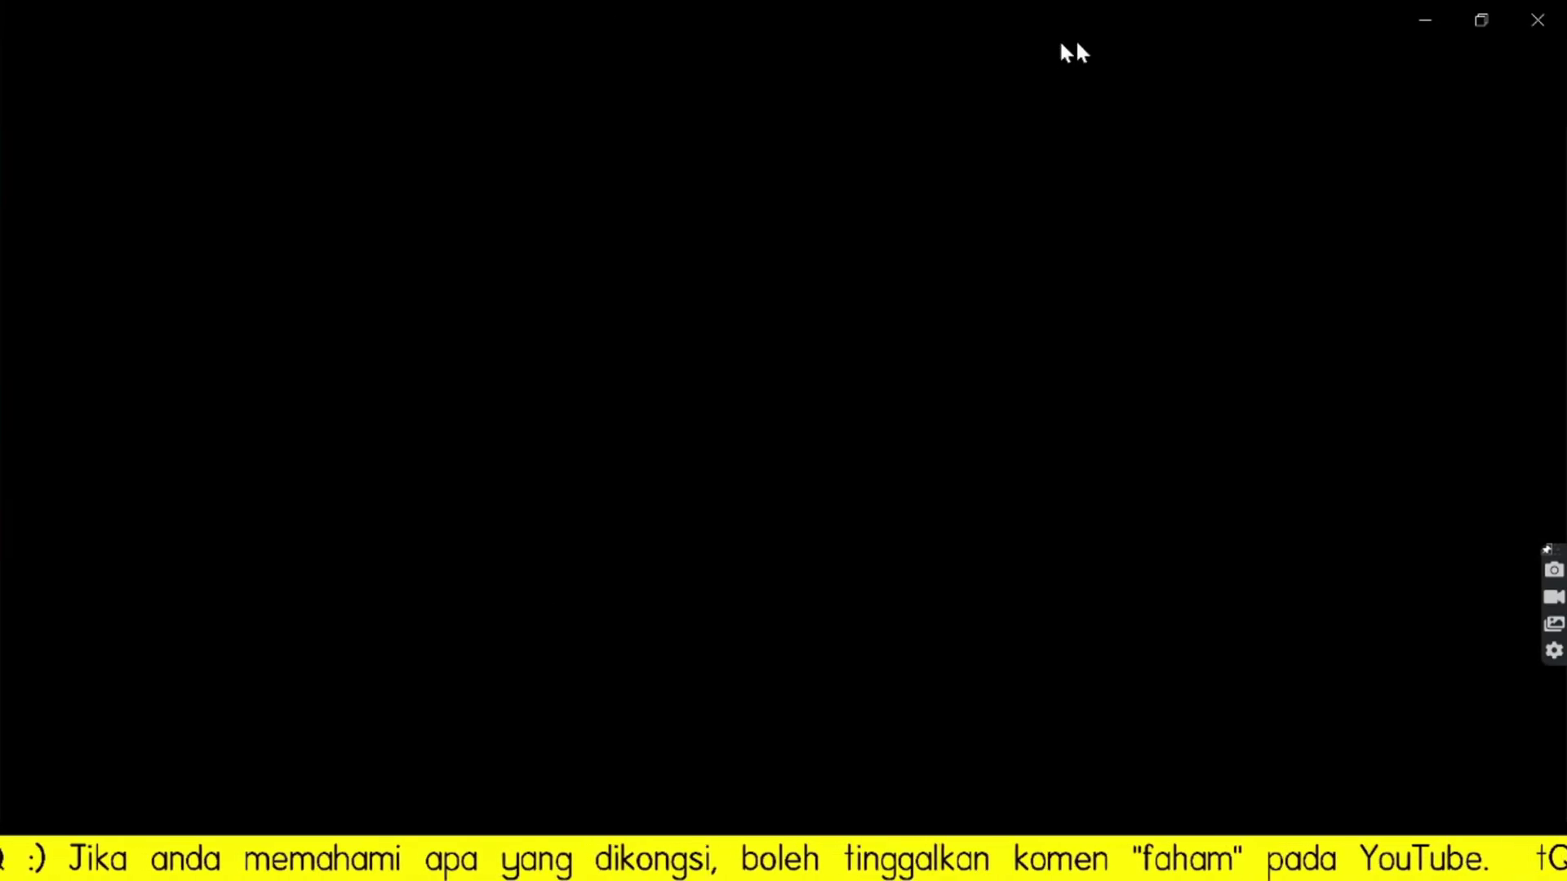
{"action": "left_click", "coordinate": [1439, 18]}
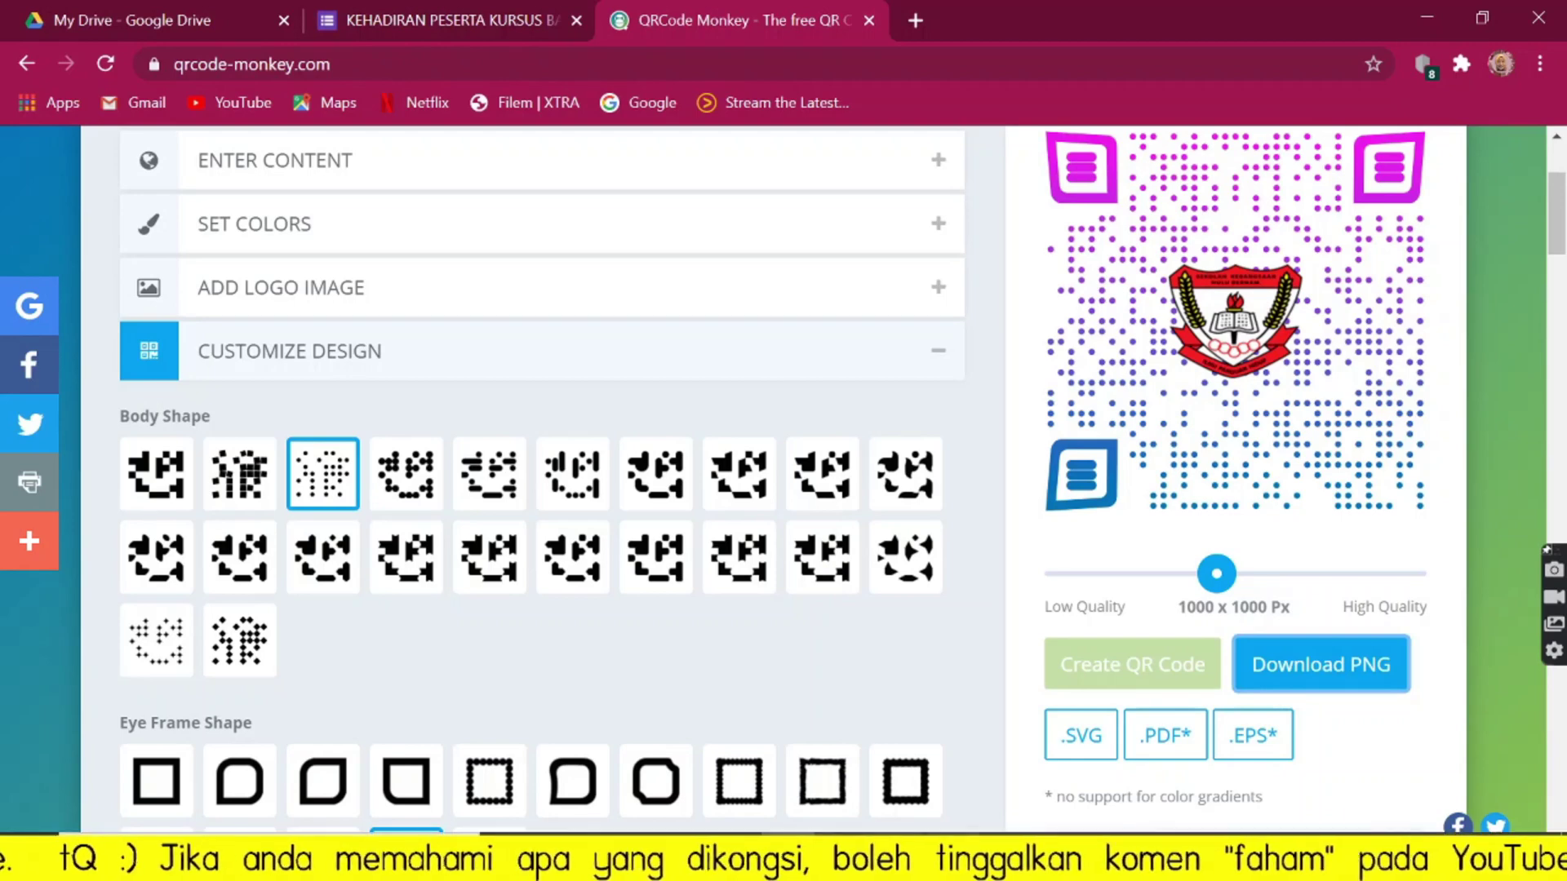
{"action": "left_click", "coordinate": [1225, 857]}
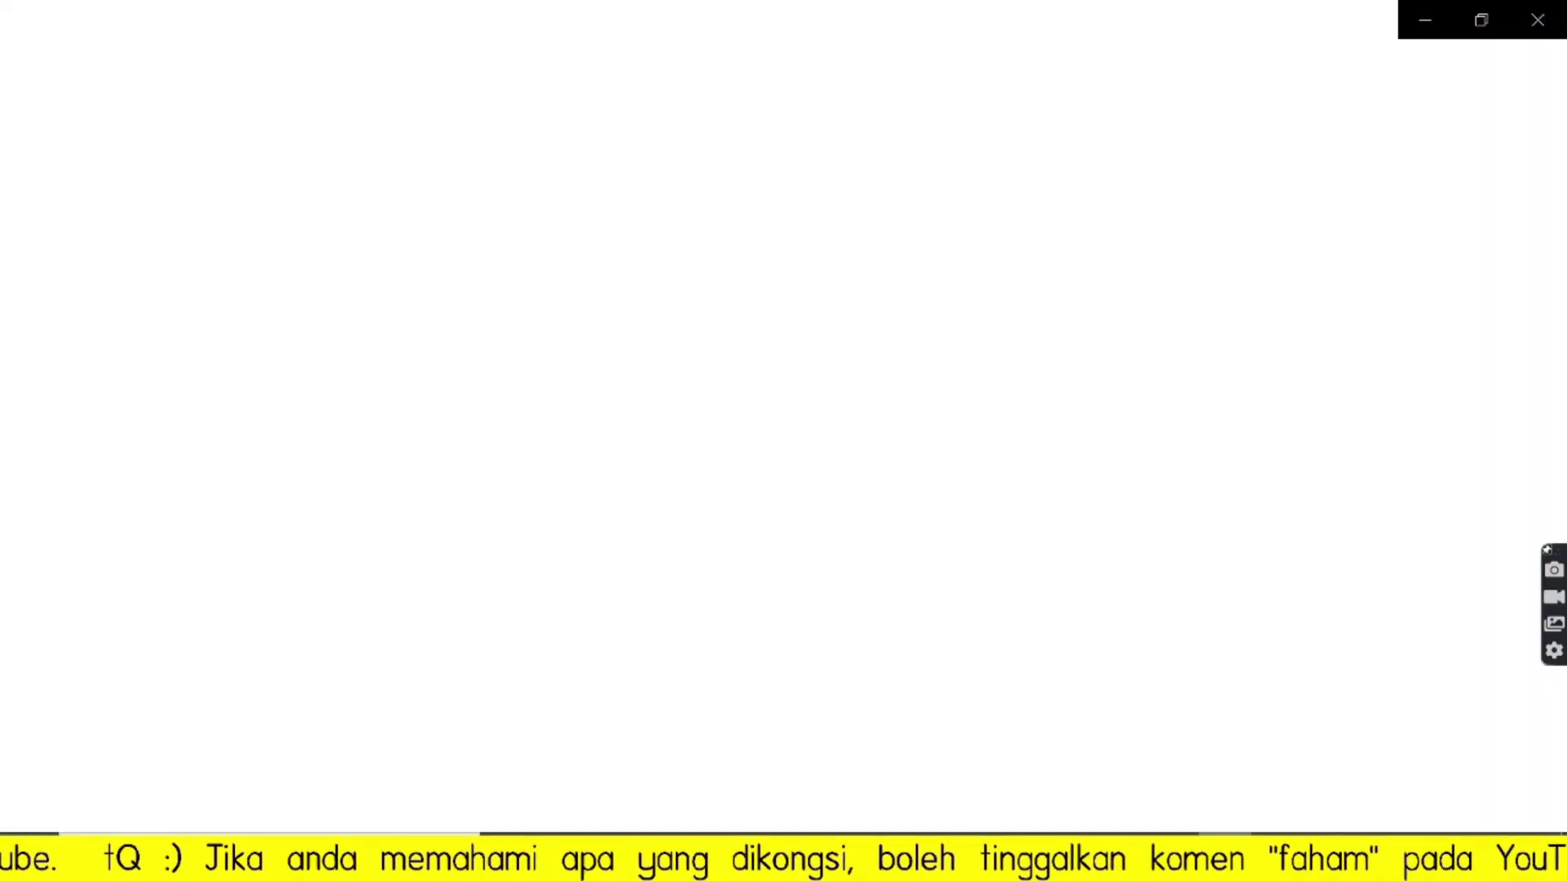
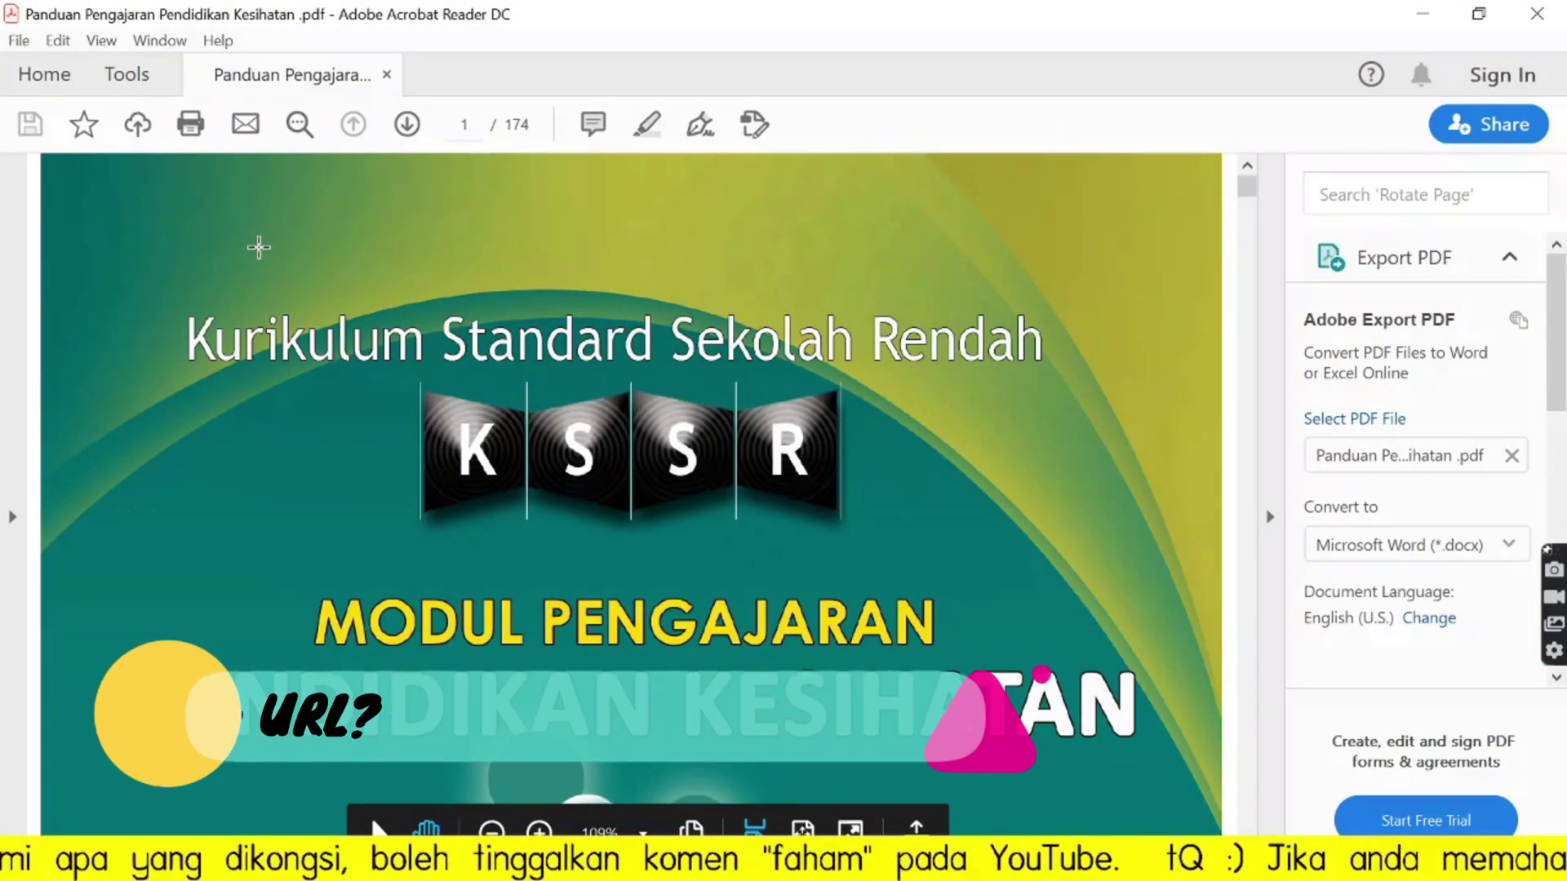
Switch to Google Drive and upload the Panduan Pengajaran Pendidikan Kesihatan PDF from the Desktop to My Drive.
{"action": "scroll", "coordinate": [261, 249], "scroll_direction": "down", "scroll_amount": 1}
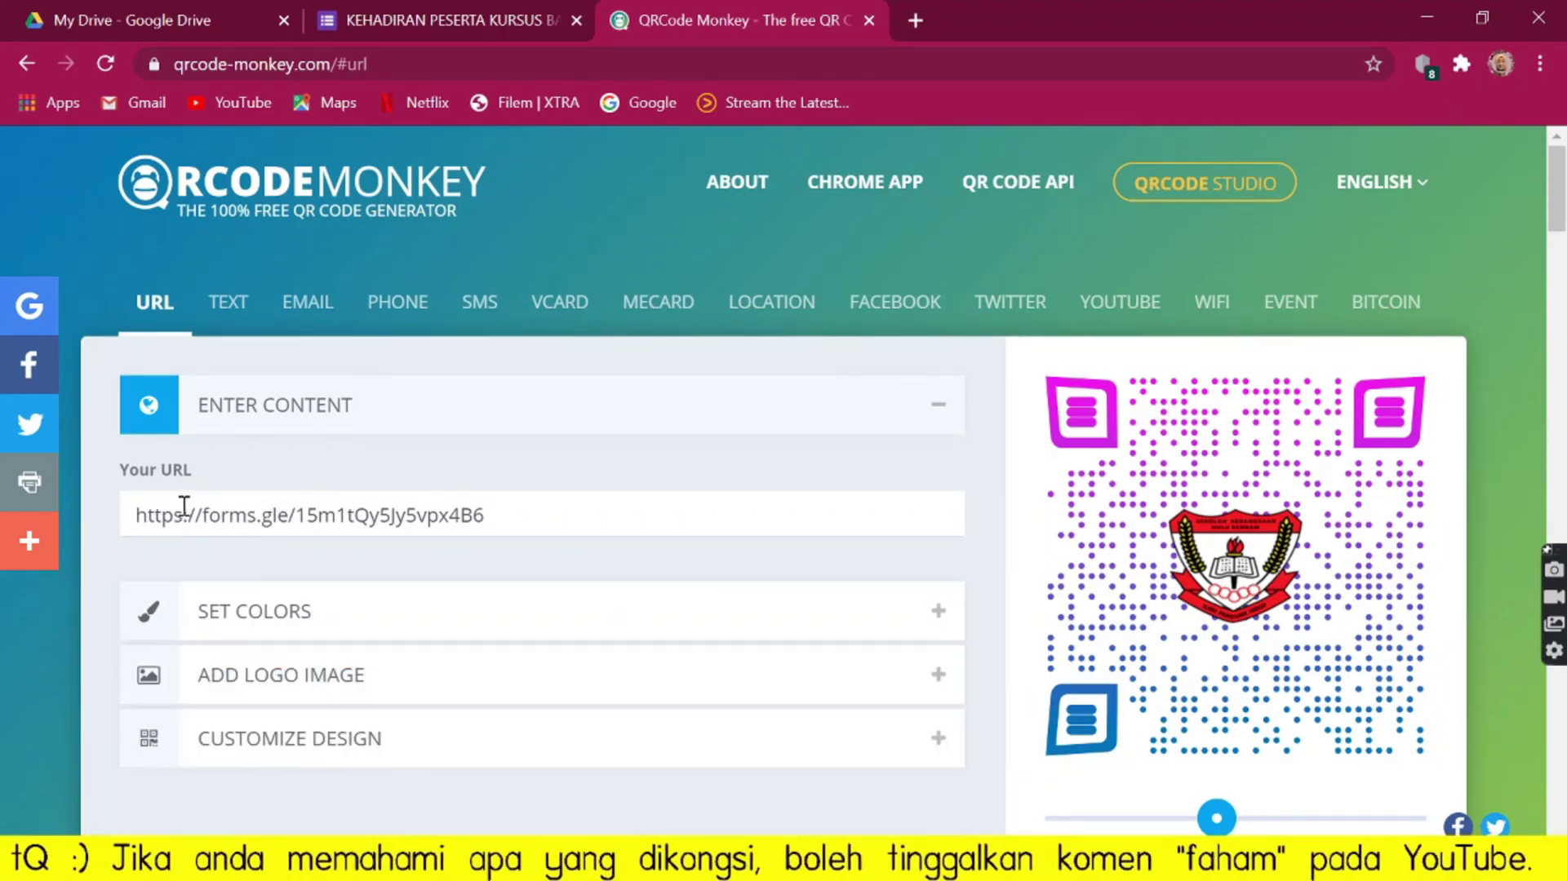
{"action": "left_click", "coordinate": [516, 524]}
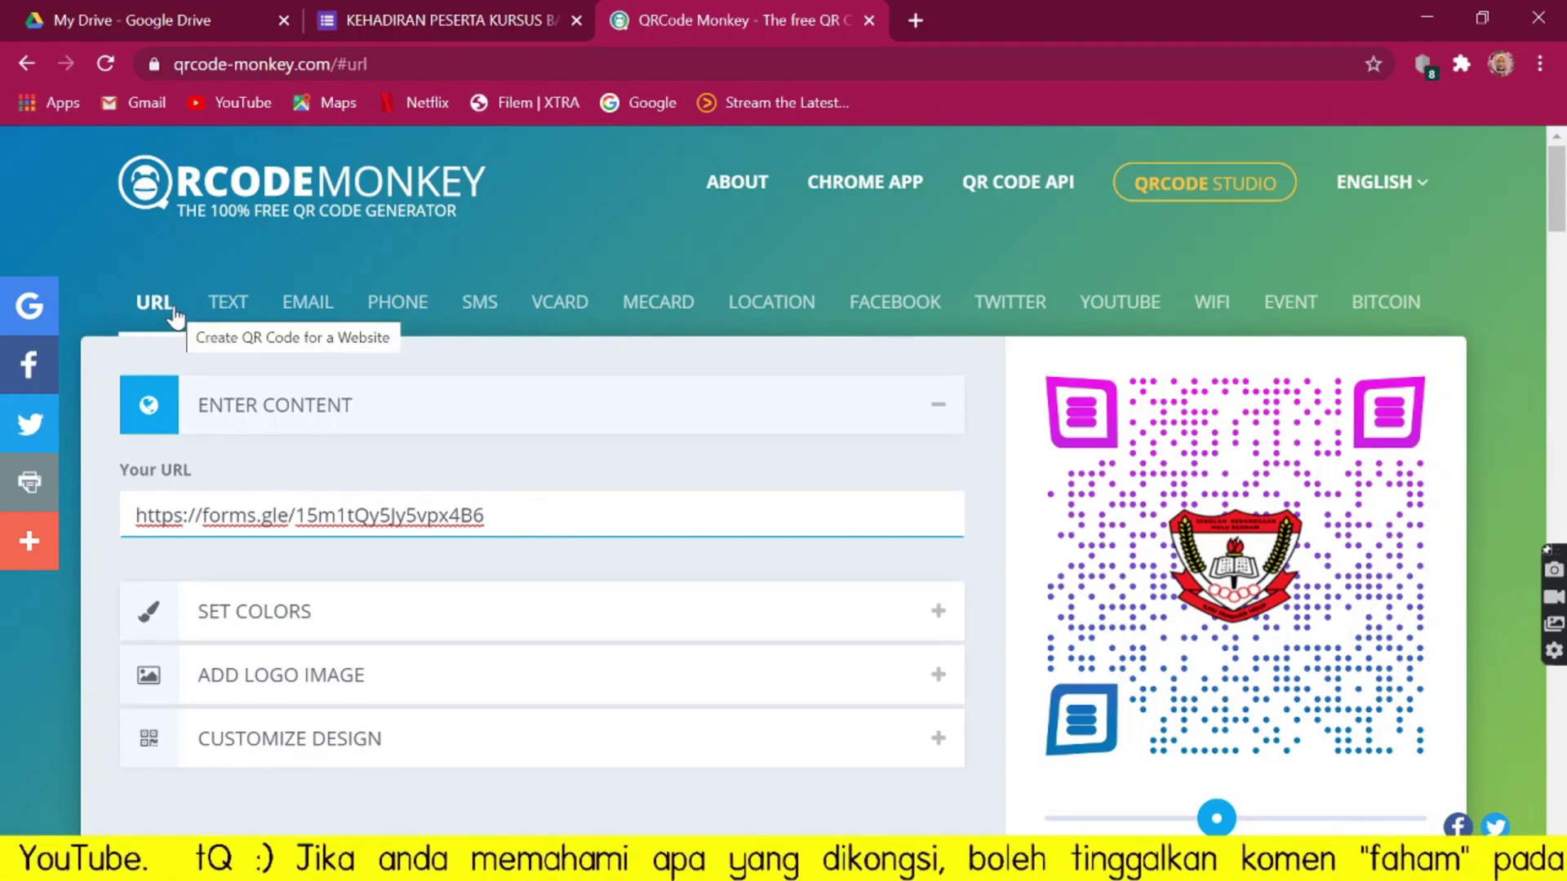
{"action": "left_click", "coordinate": [158, 28]}
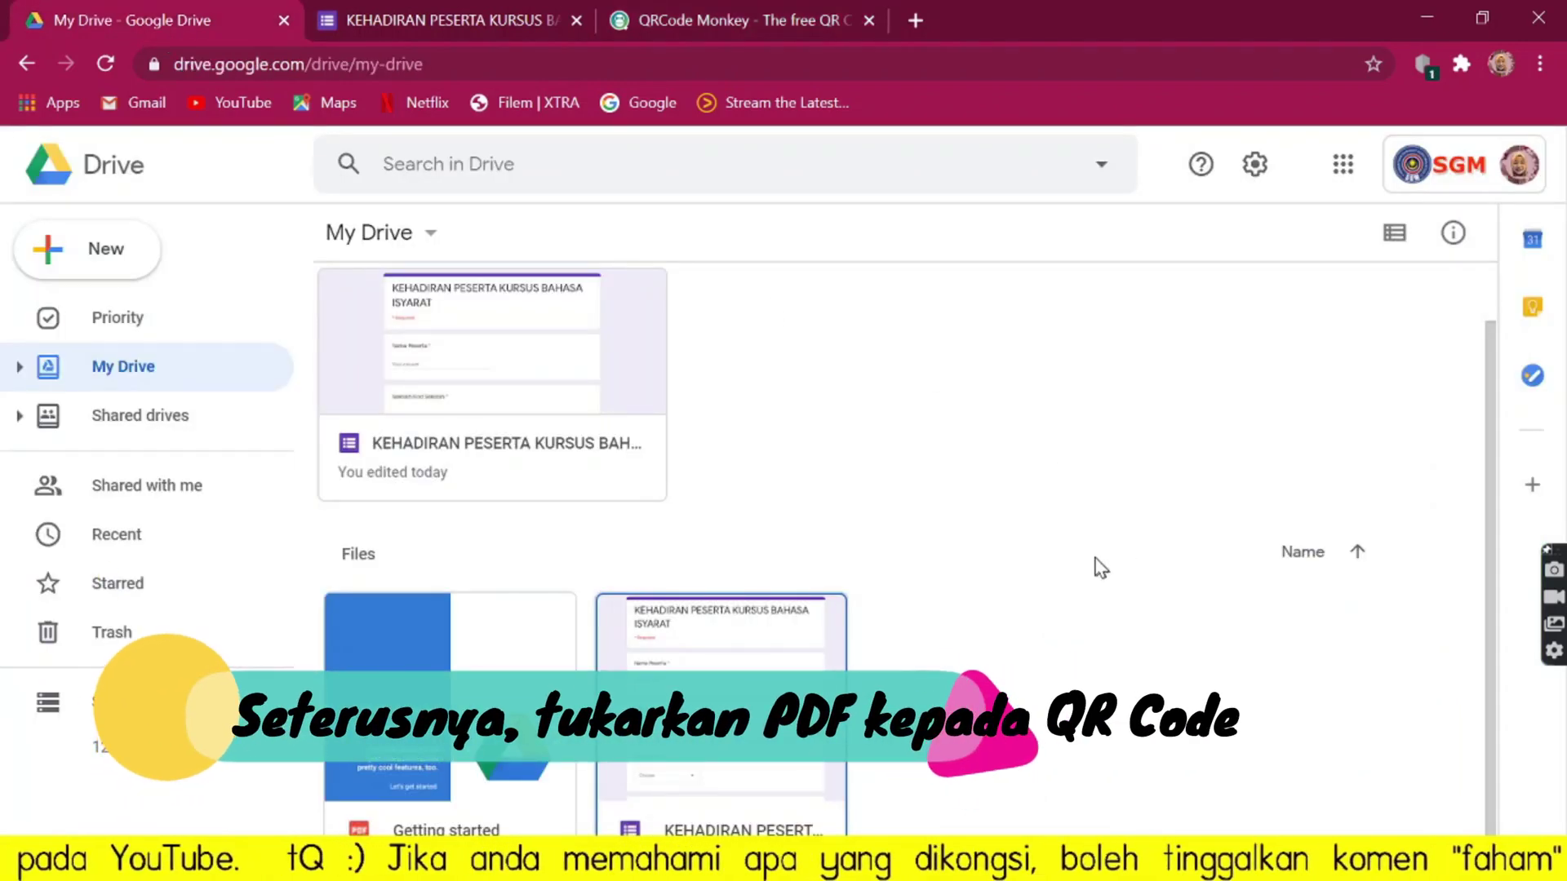
{"action": "left_click", "coordinate": [75, 241]}
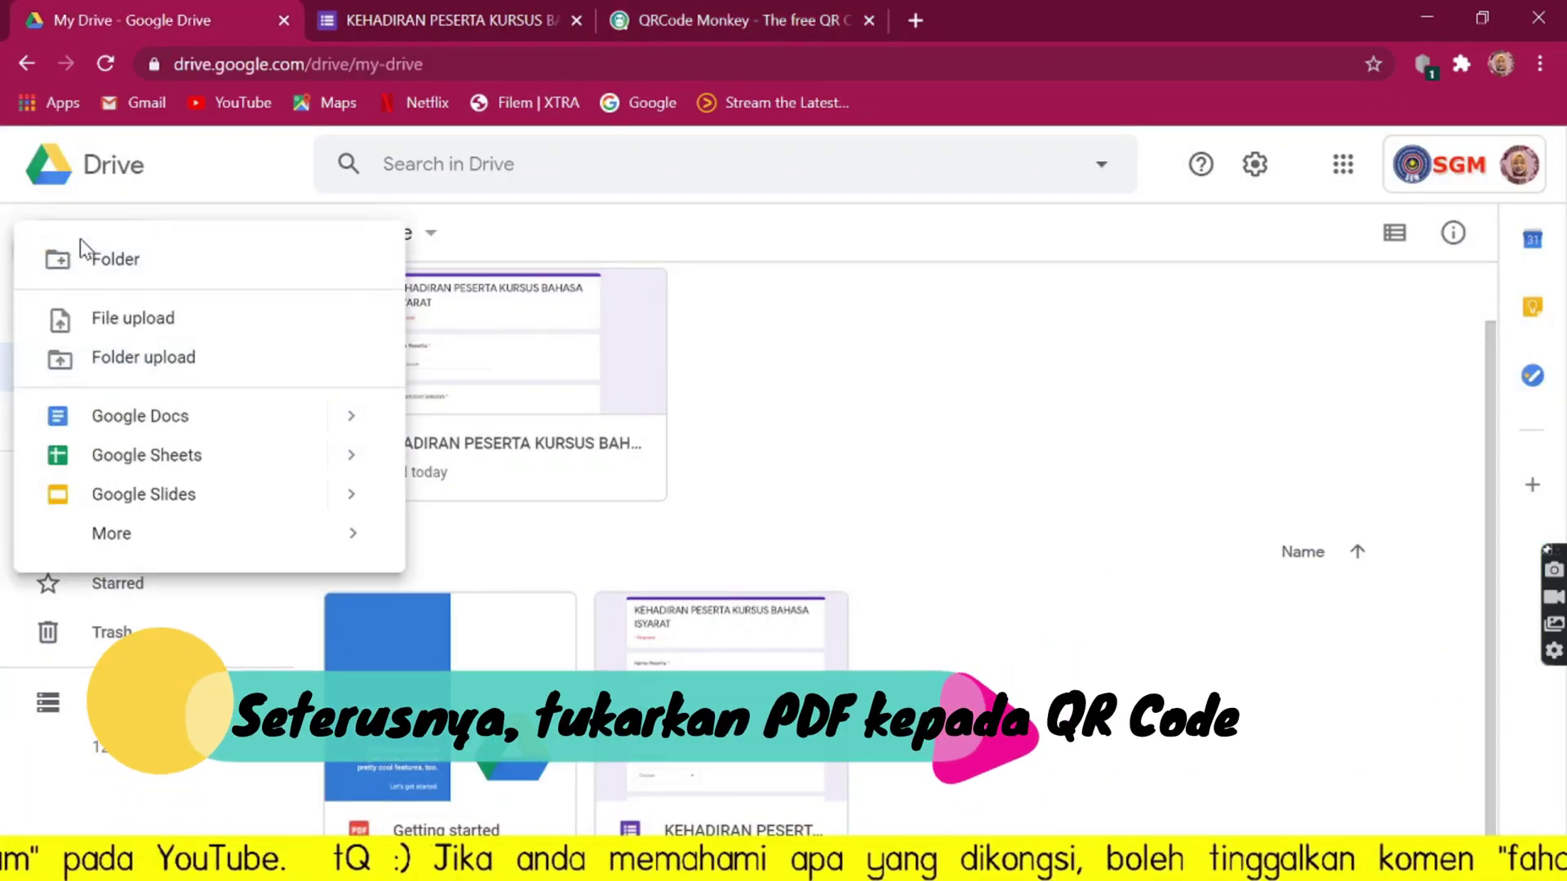
{"action": "left_click", "coordinate": [120, 328]}
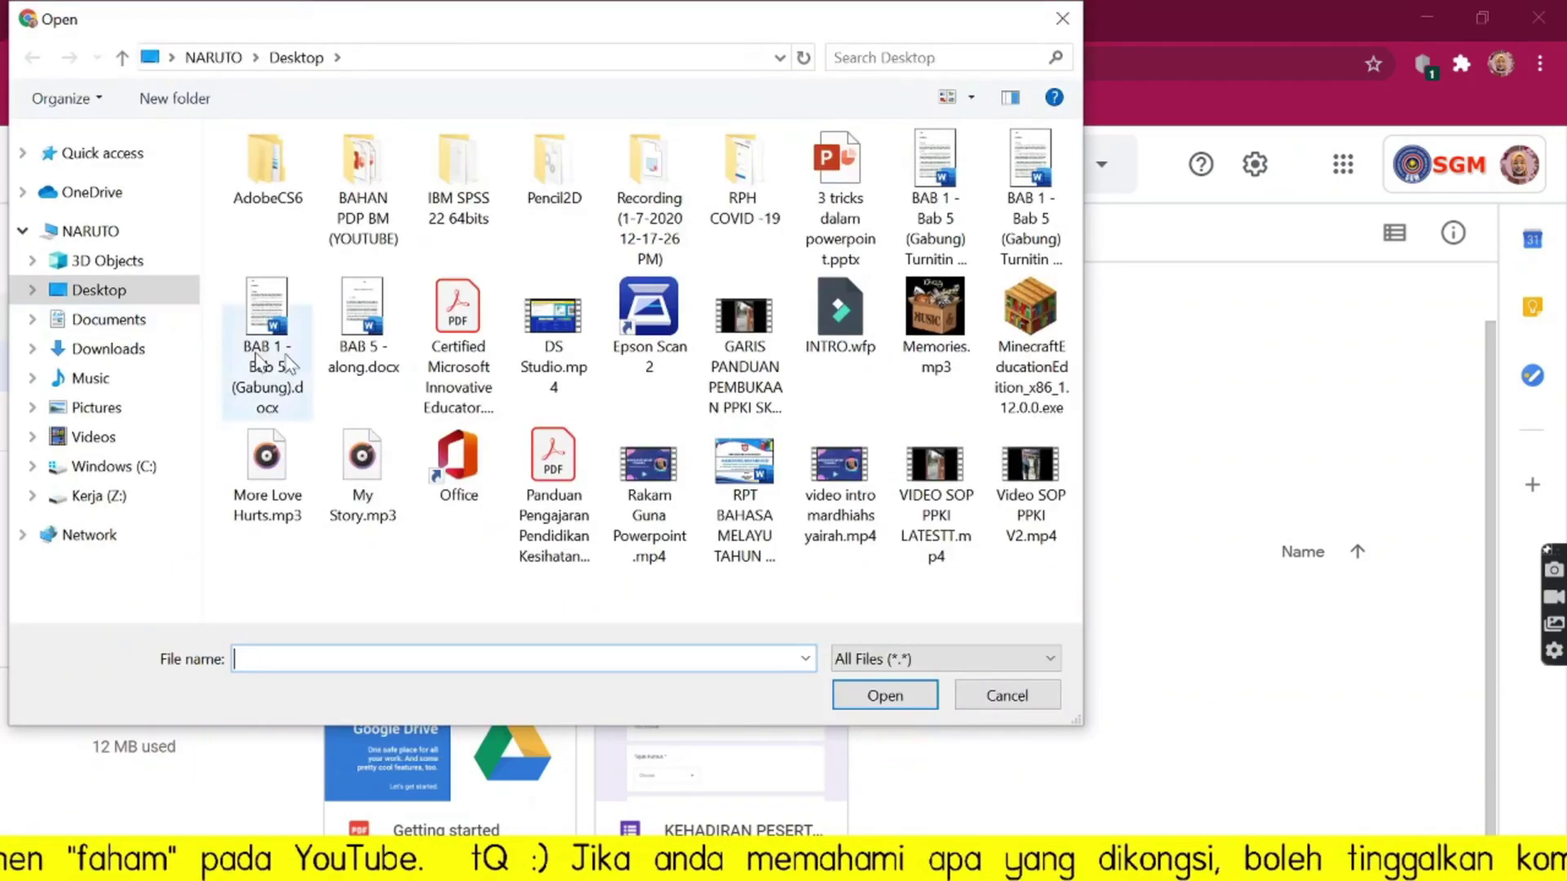
{"action": "left_click", "coordinate": [548, 478]}
{"action": "left_click", "coordinate": [884, 696]}
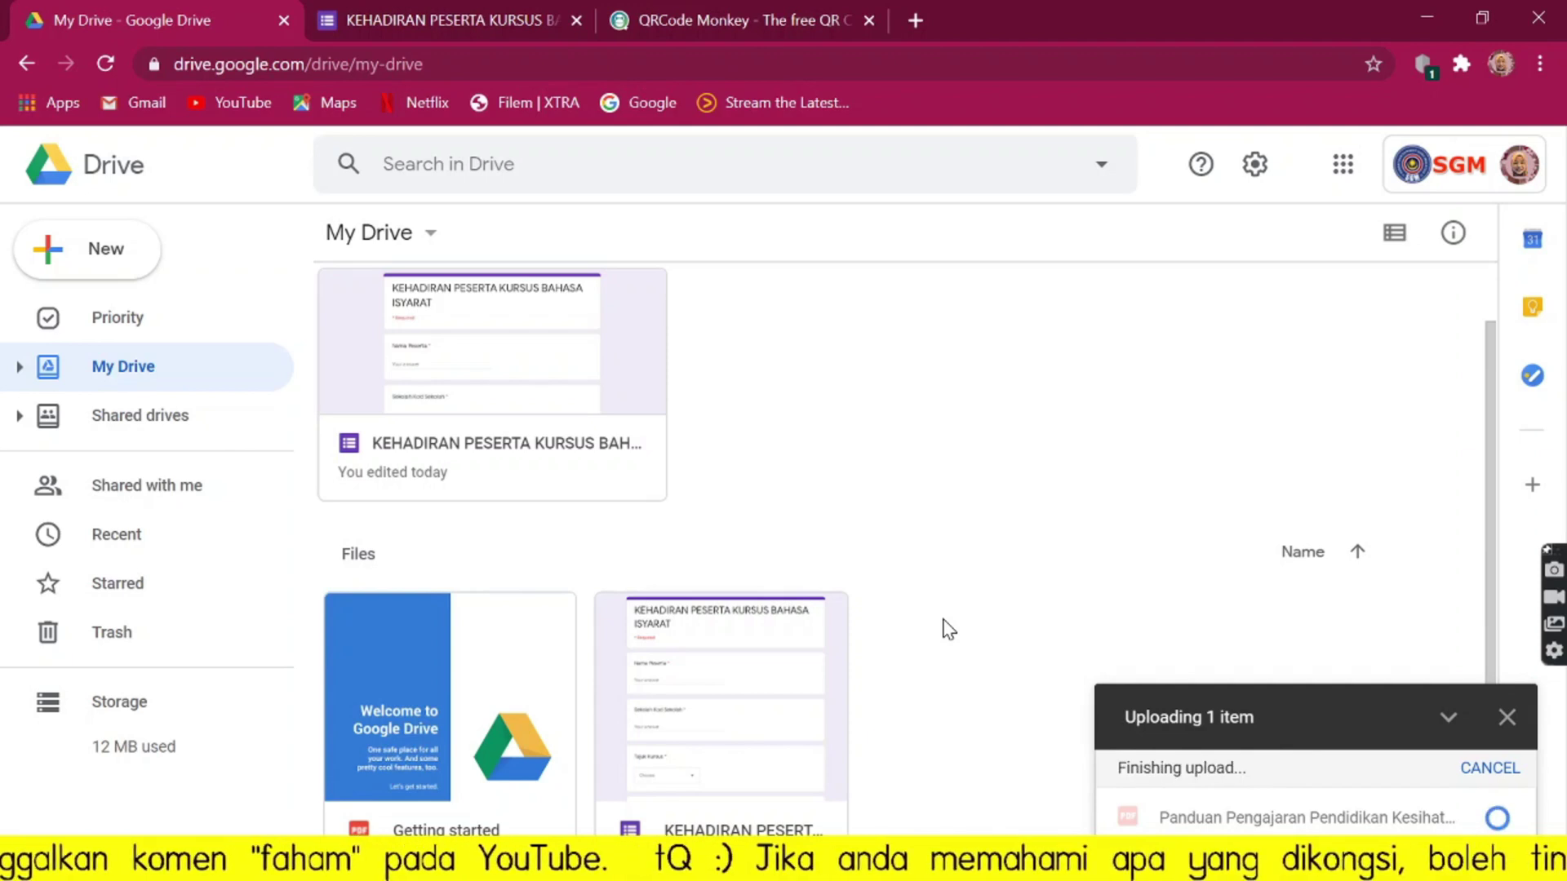
{"action": "left_click", "coordinate": [47, 265]}
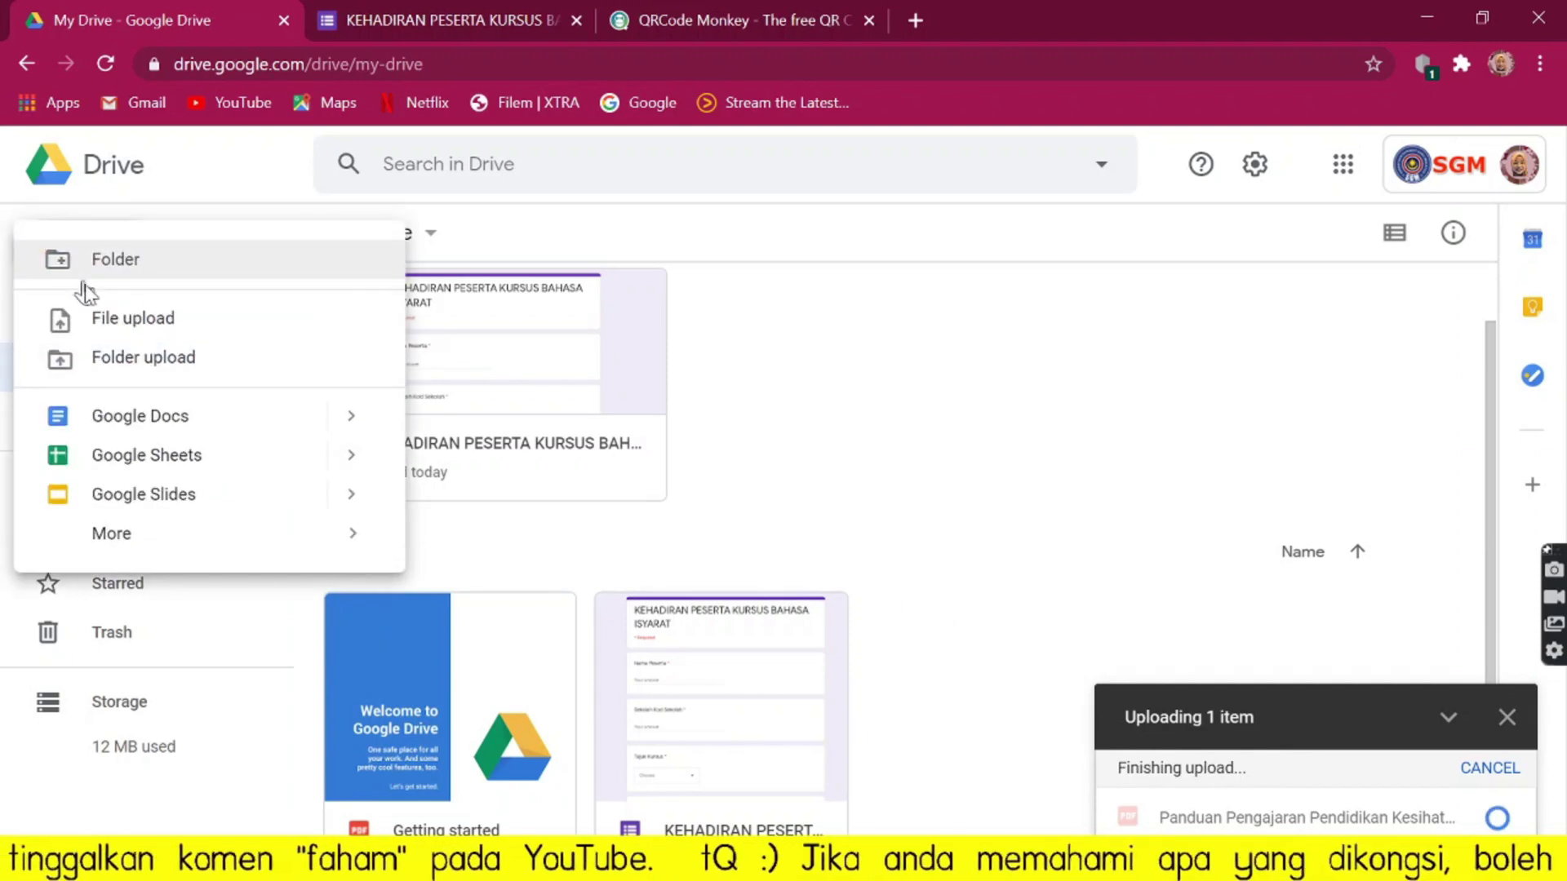
{"action": "left_click", "coordinate": [109, 333]}
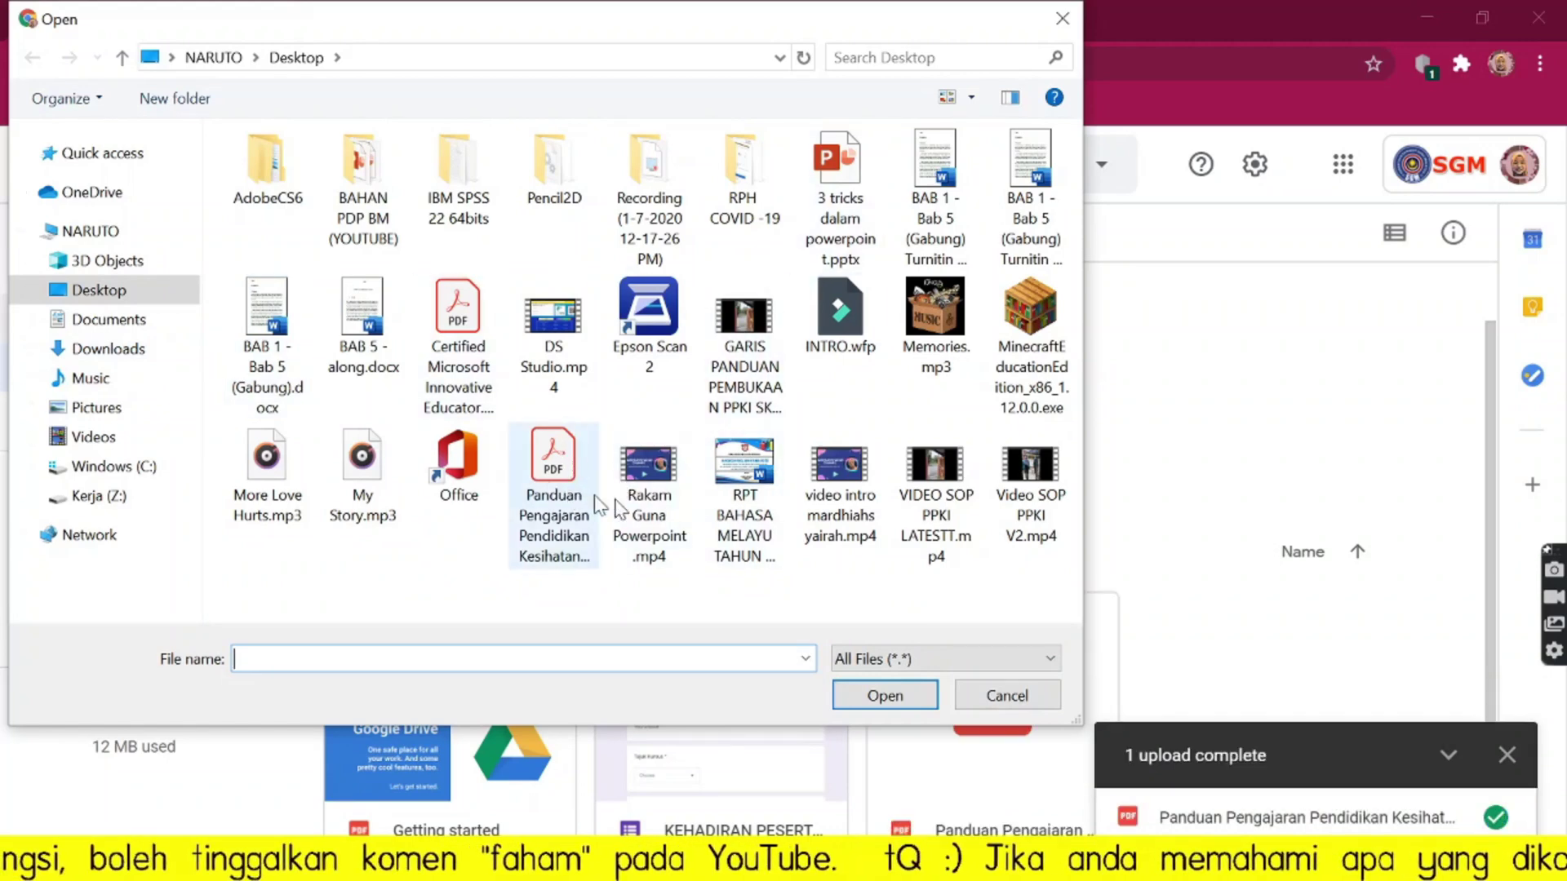
{"action": "left_click", "coordinate": [1063, 18]}
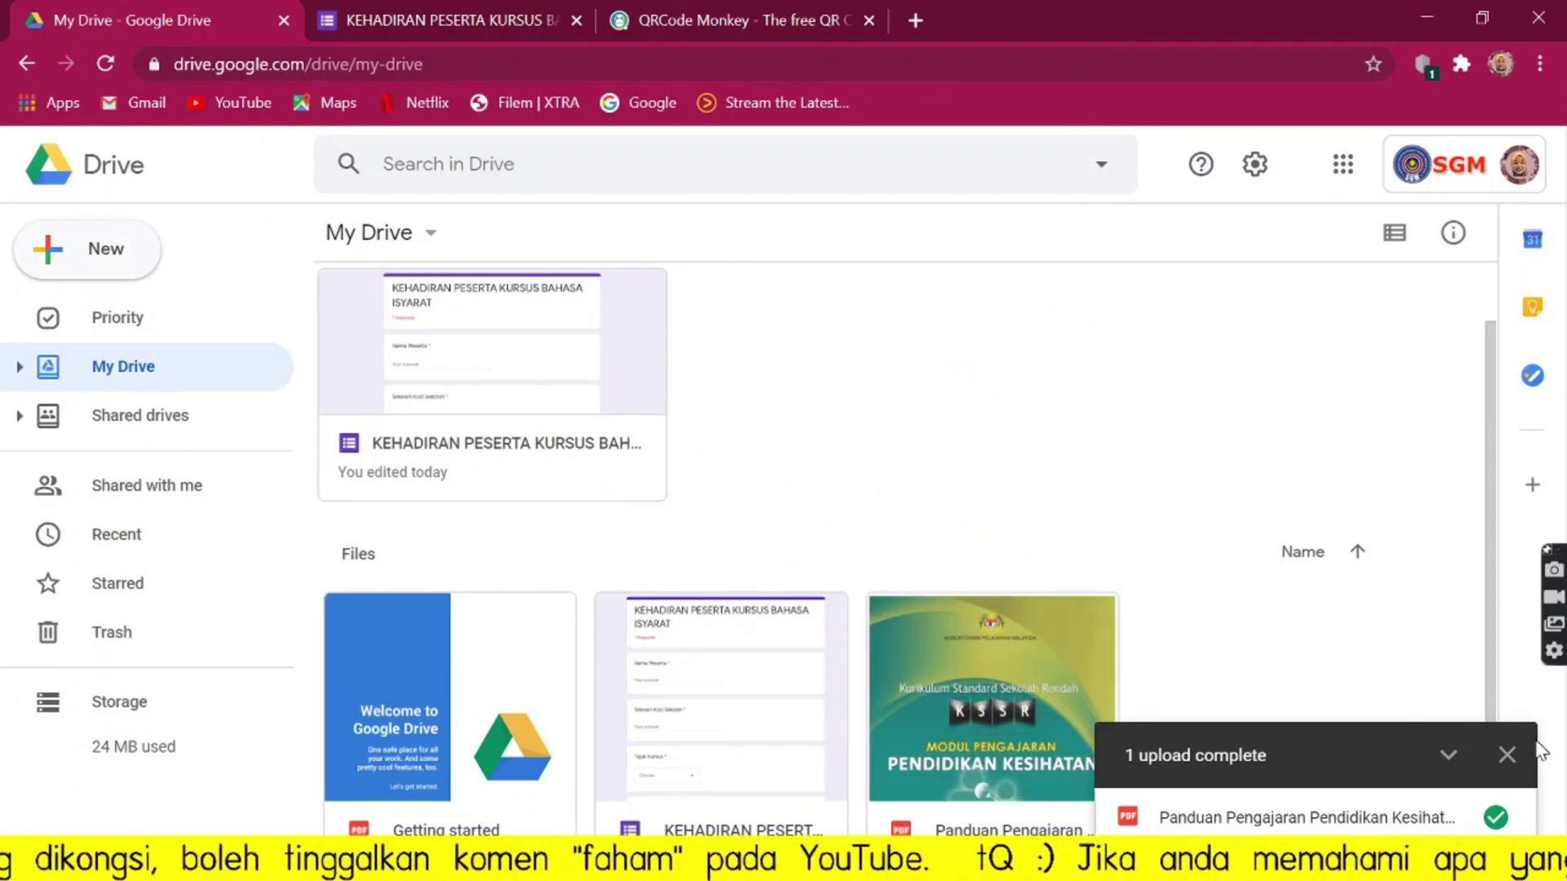
Set the uploaded PDF's link sharing to Anyone with the link and copy its shareable link.
{"action": "left_click", "coordinate": [1507, 755]}
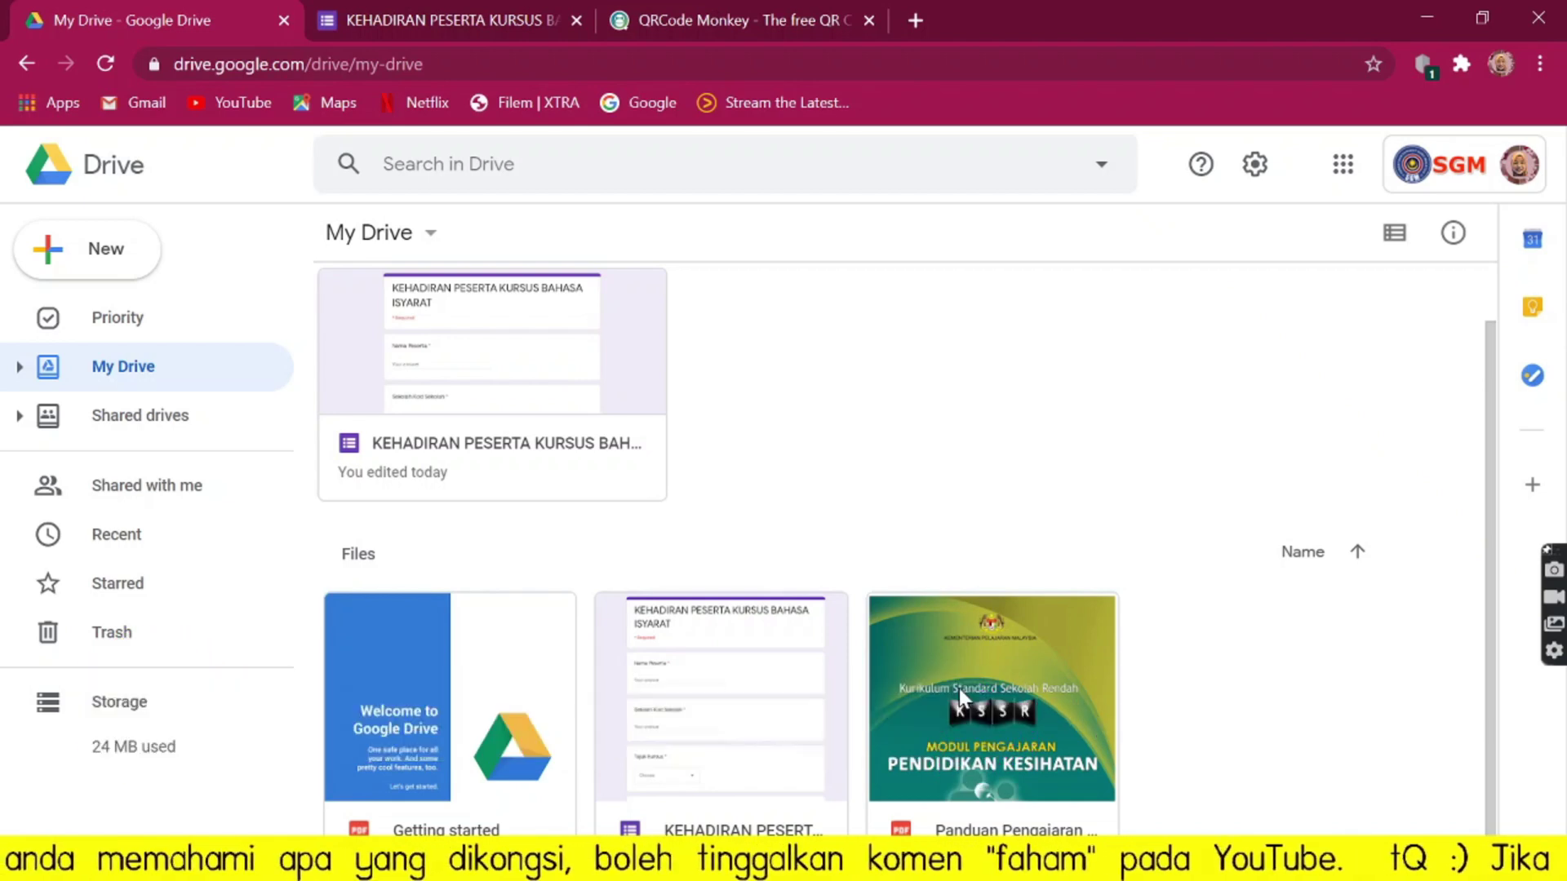
{"action": "right_click", "coordinate": [958, 688]}
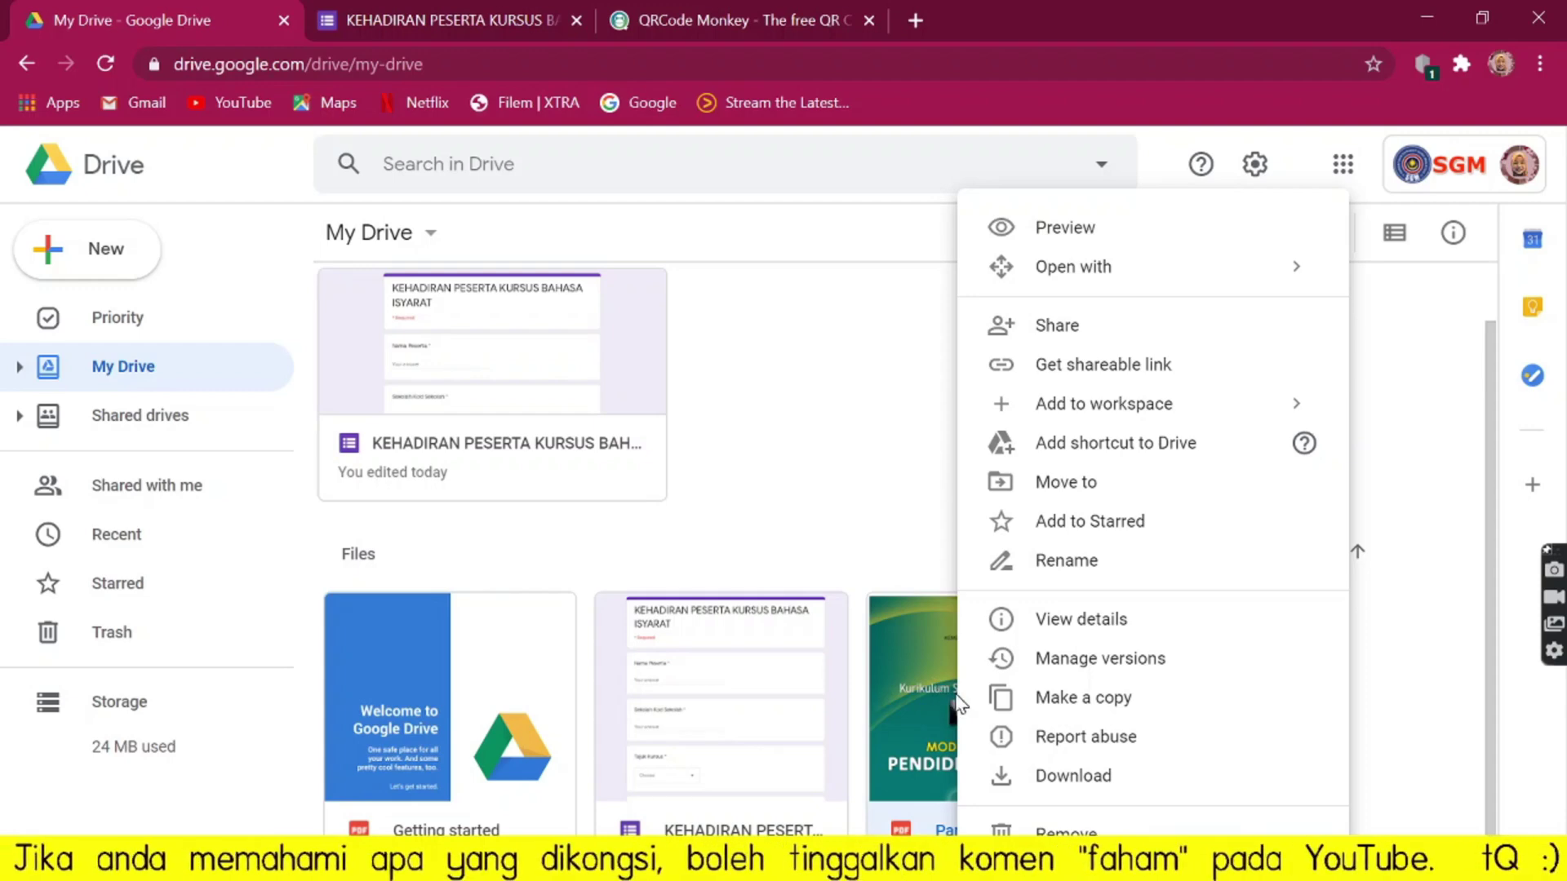
{"action": "left_click", "coordinate": [1101, 371]}
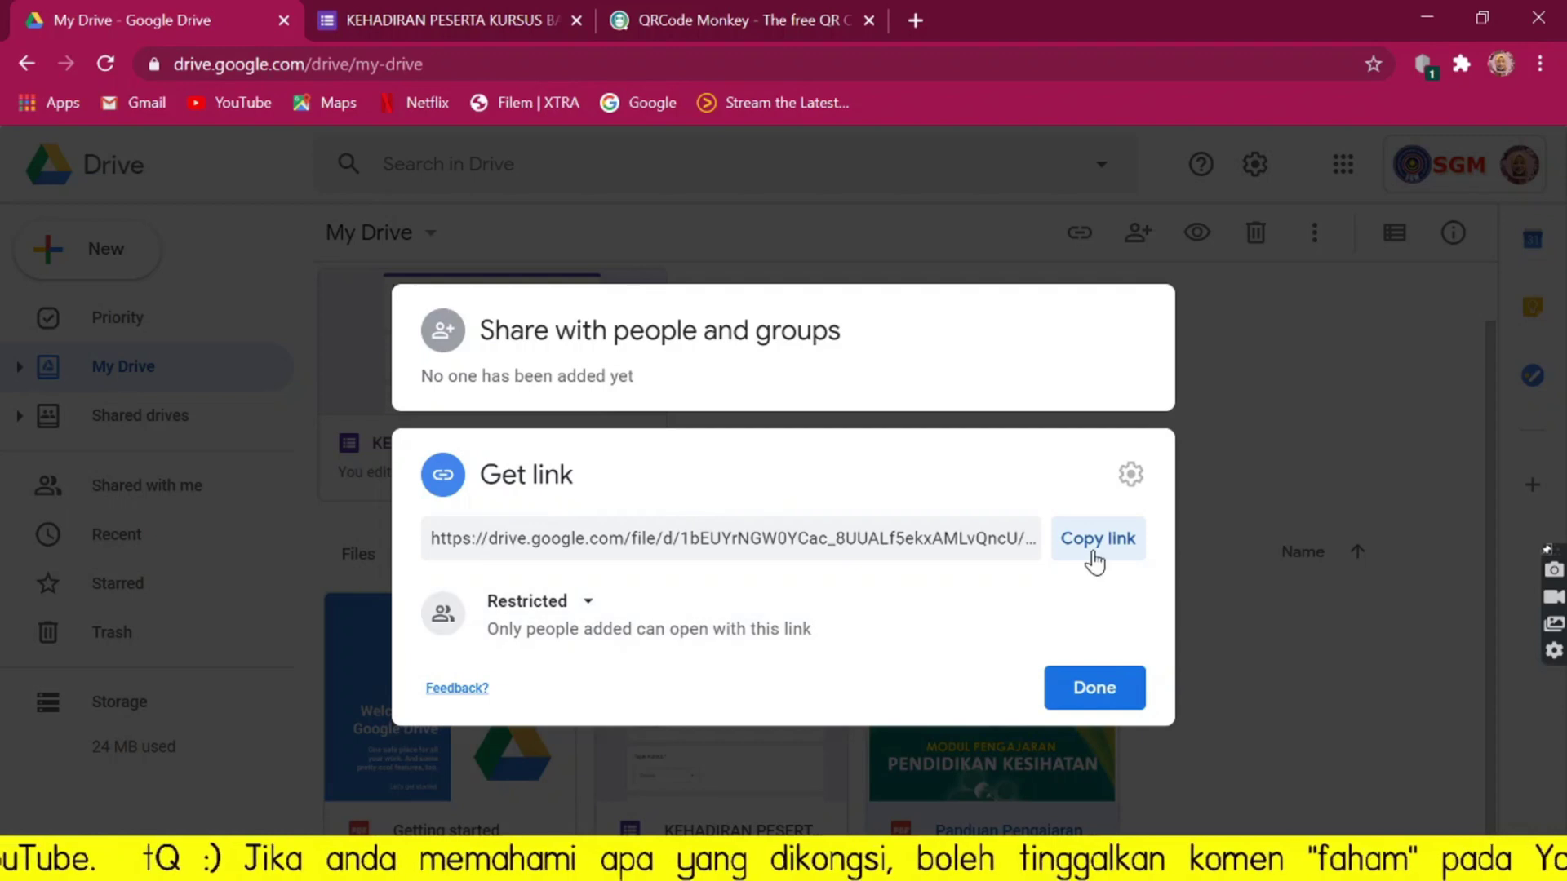
{"action": "left_click", "coordinate": [1093, 557]}
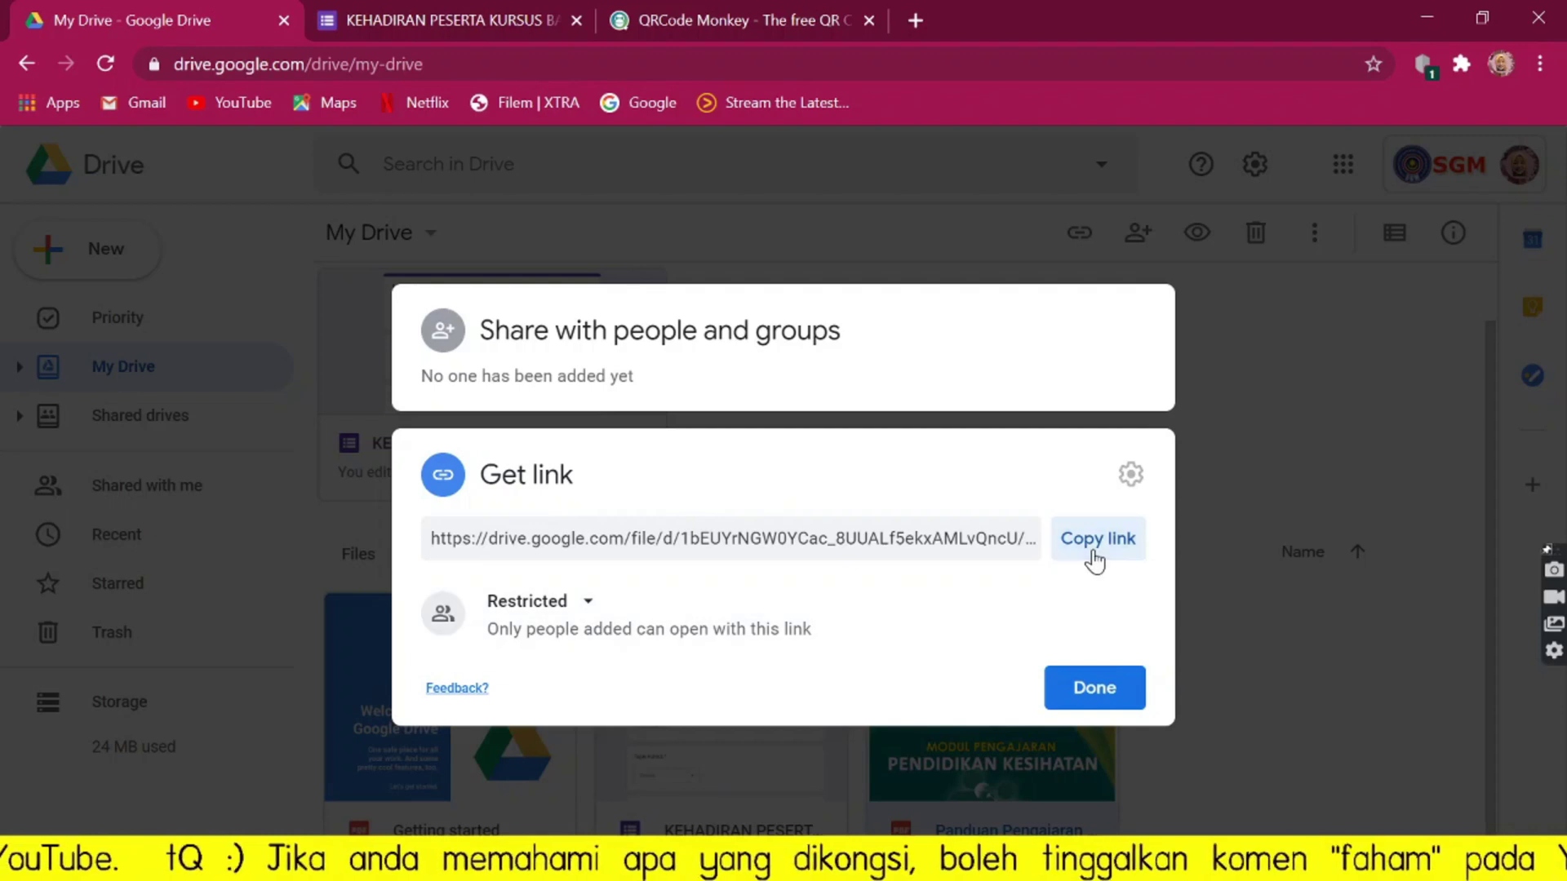
{"action": "left_click", "coordinate": [579, 608]}
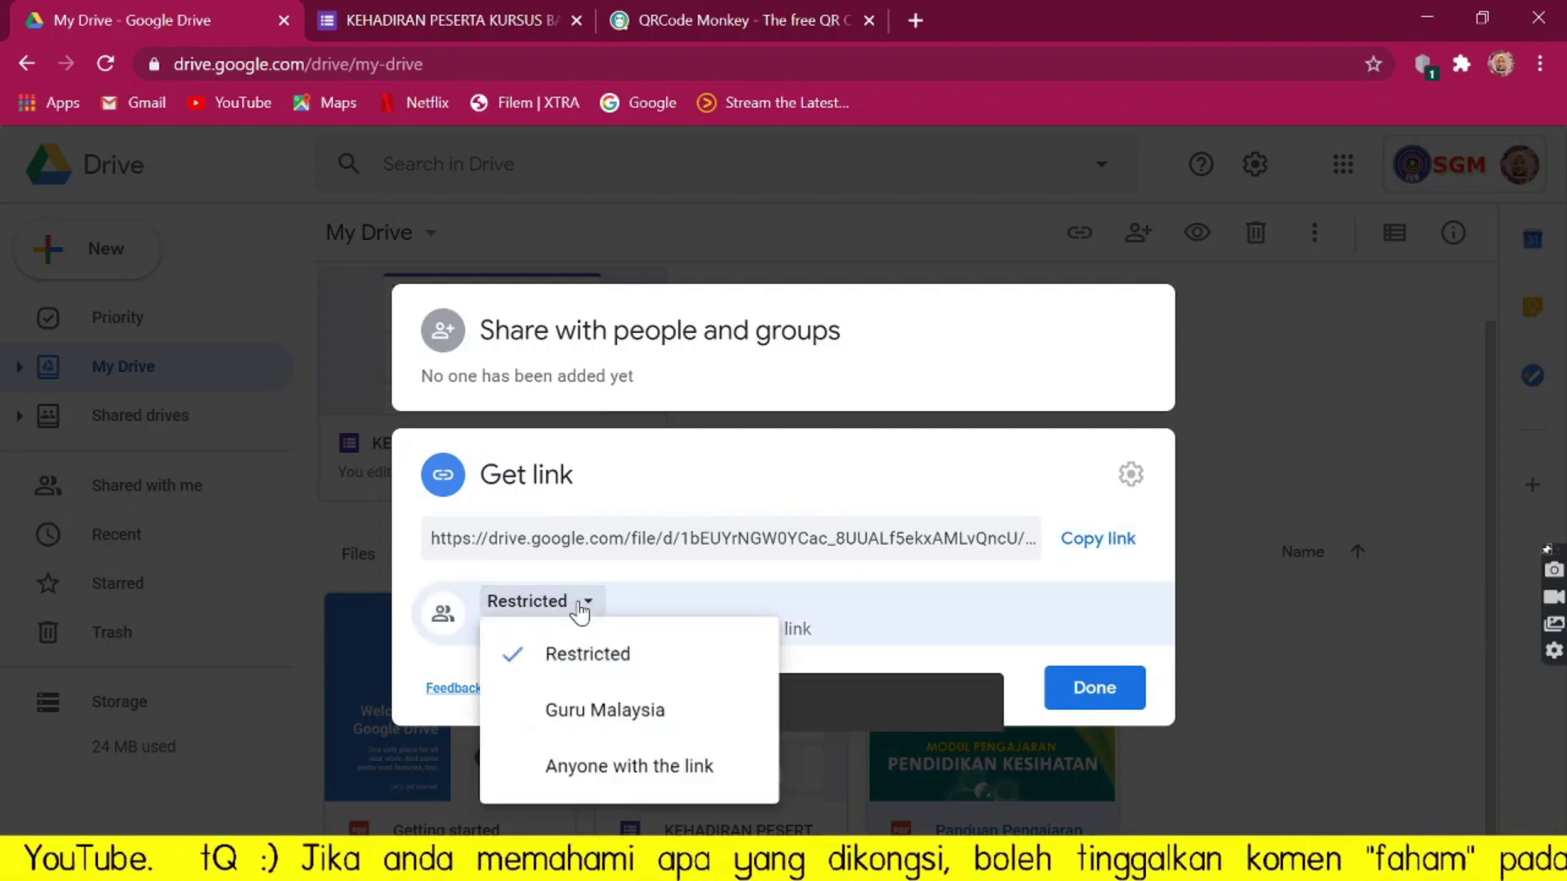
{"action": "left_click", "coordinate": [600, 776]}
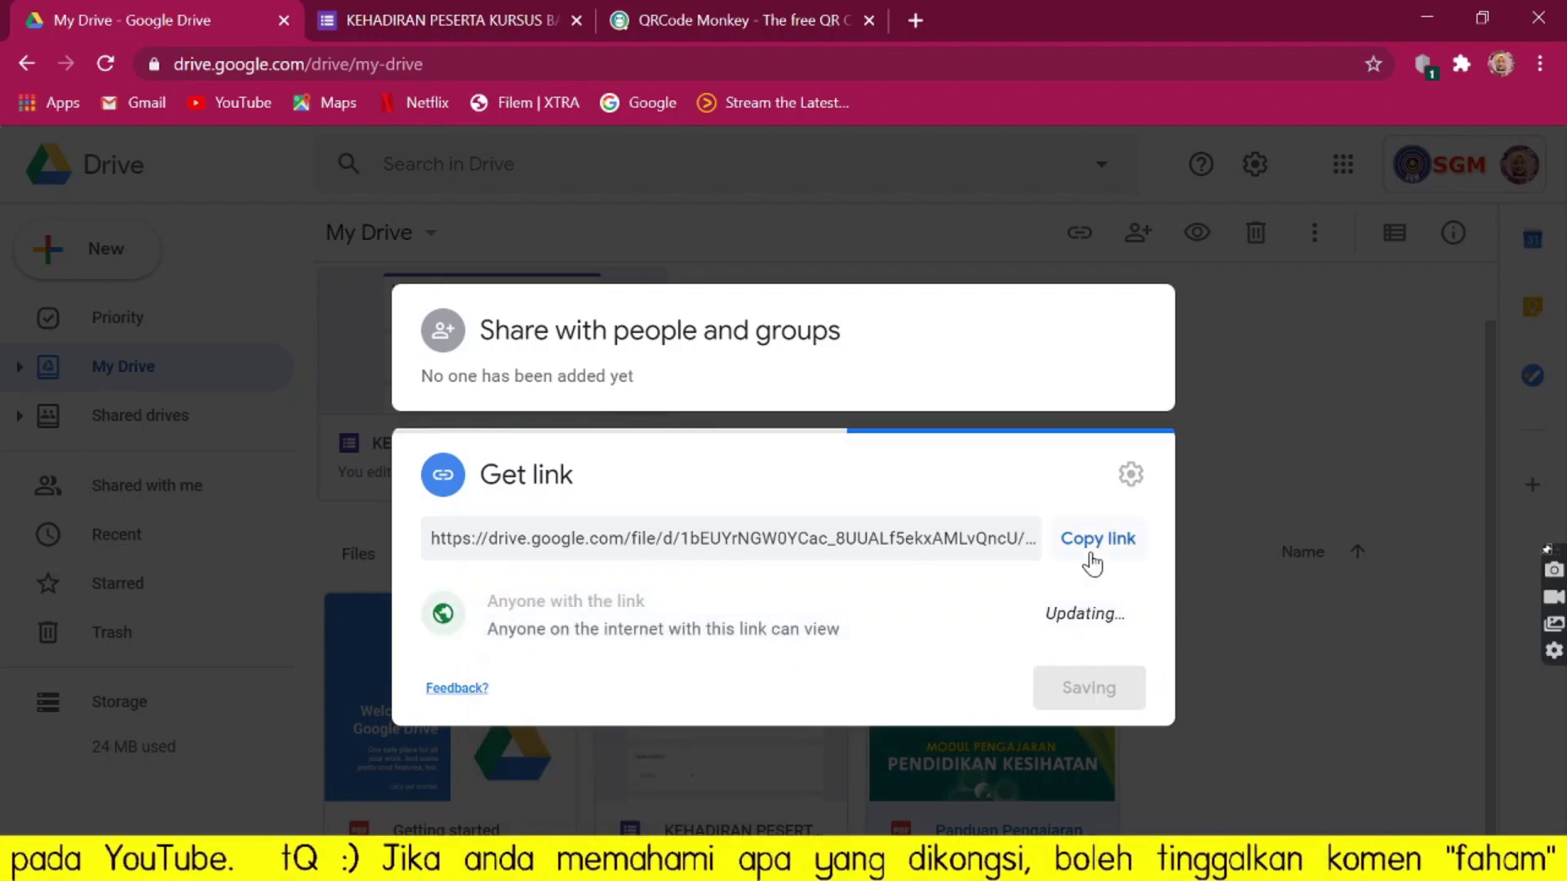
{"action": "left_click", "coordinate": [1092, 512]}
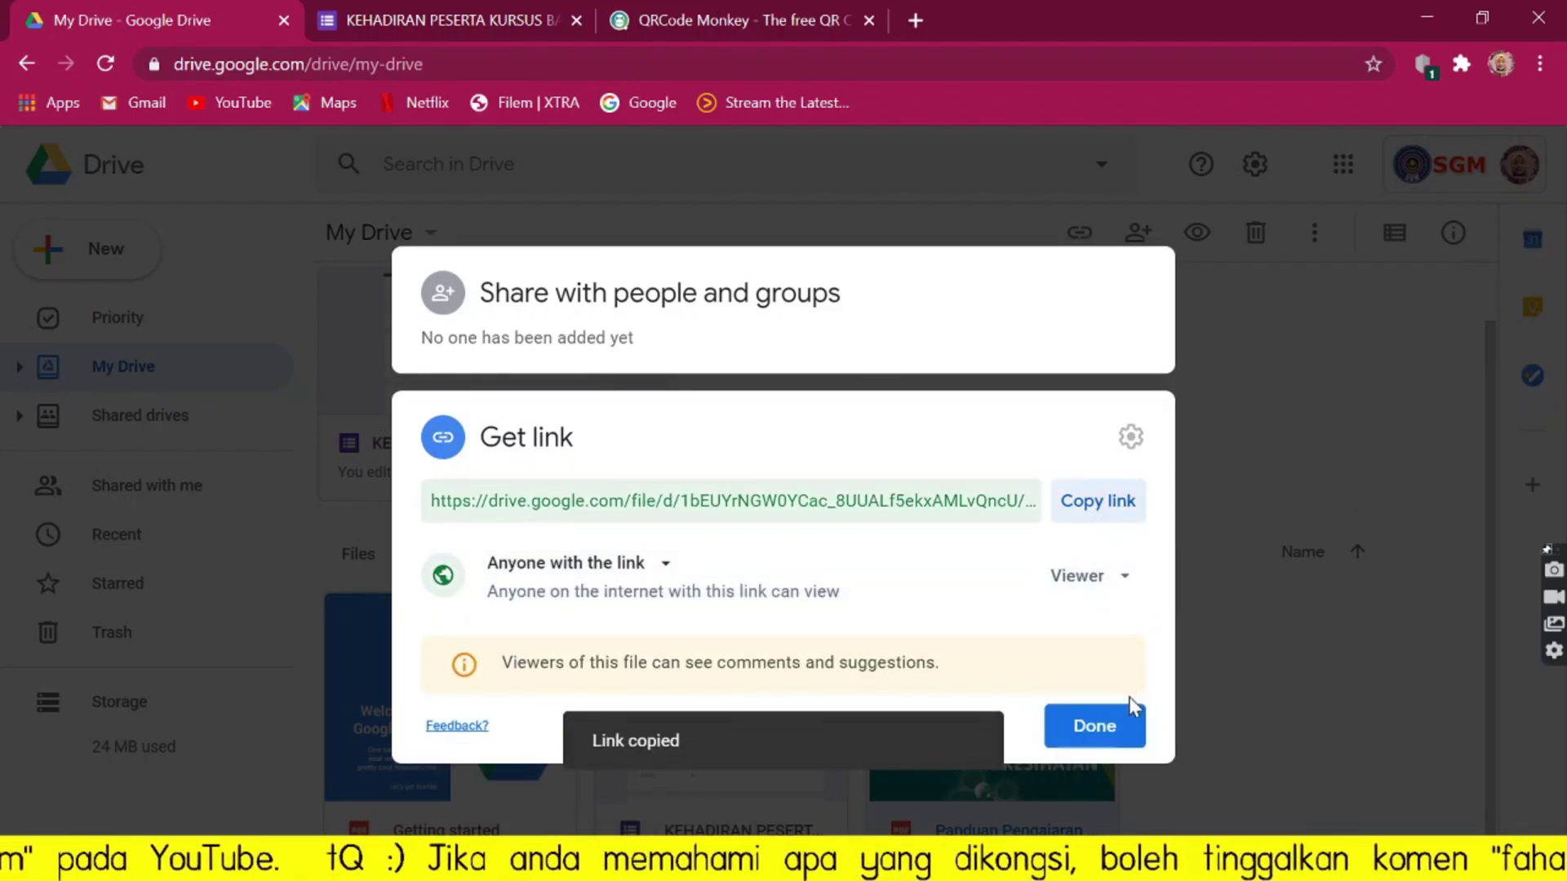
Finish the Drive sharing and switch to QRCode Monkey, replacing the Google Forms URL with the copied PDF link.
{"action": "left_click", "coordinate": [1120, 735]}
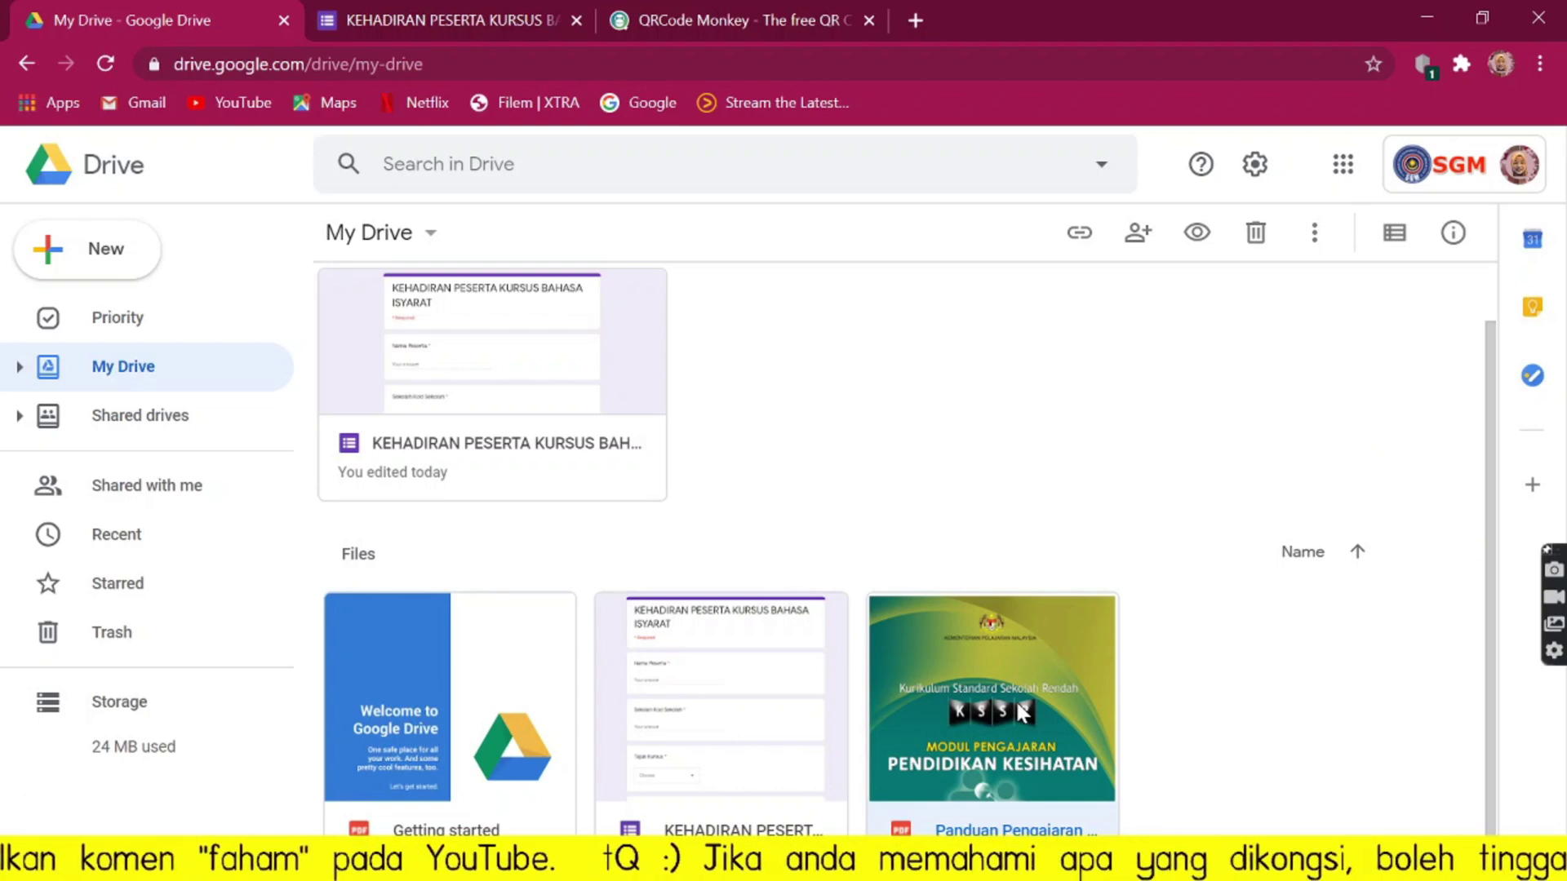
{"action": "left_click", "coordinate": [737, 19]}
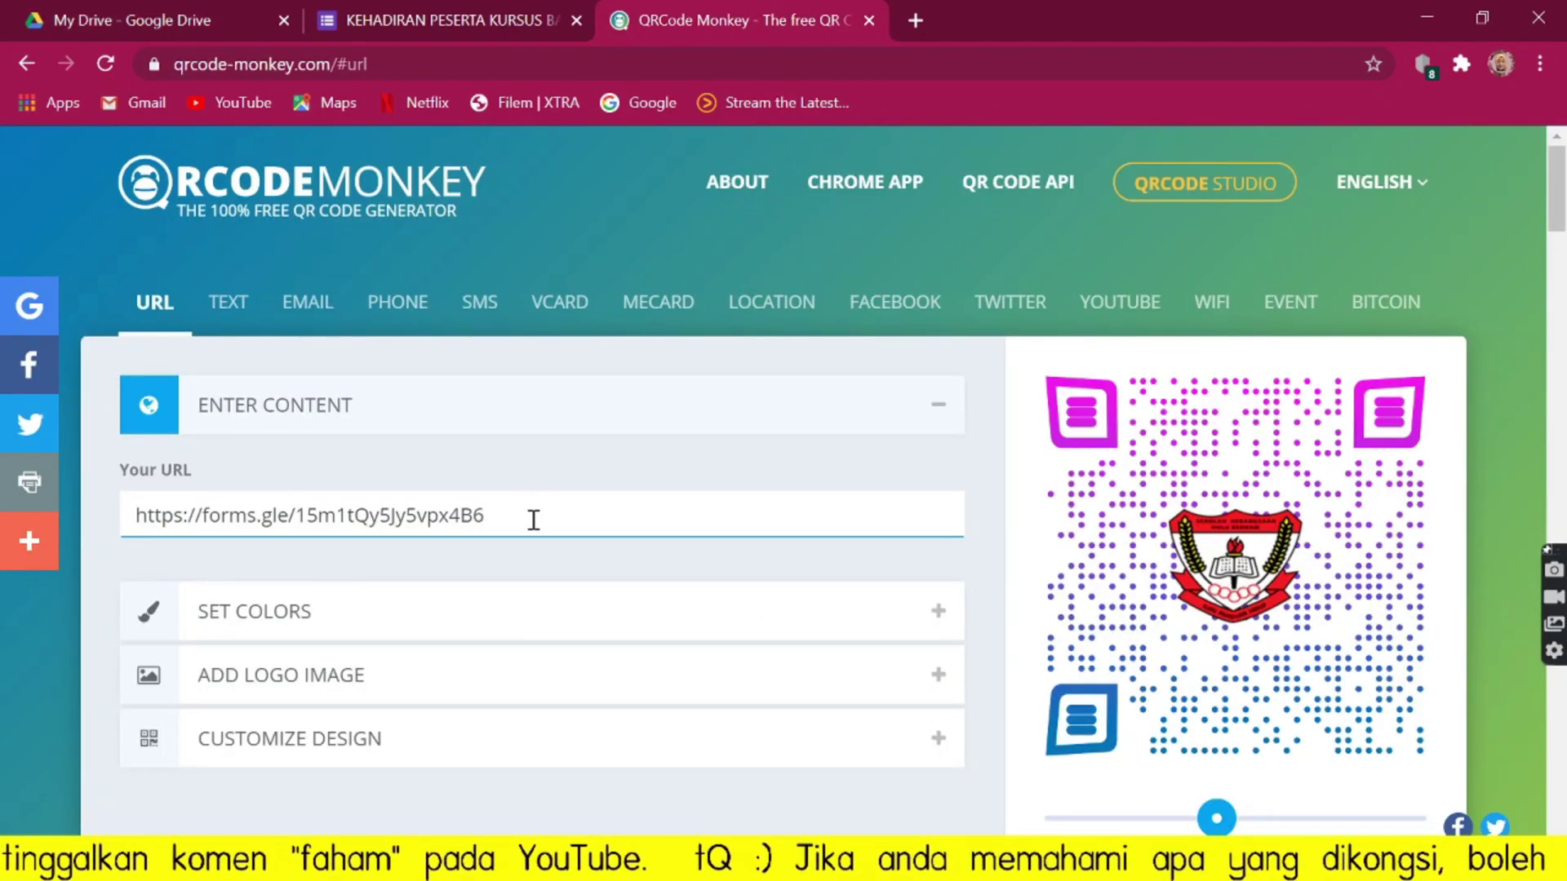
{"action": "left_click_drag", "start_coordinate": [531, 517], "coordinate": [86, 483]}
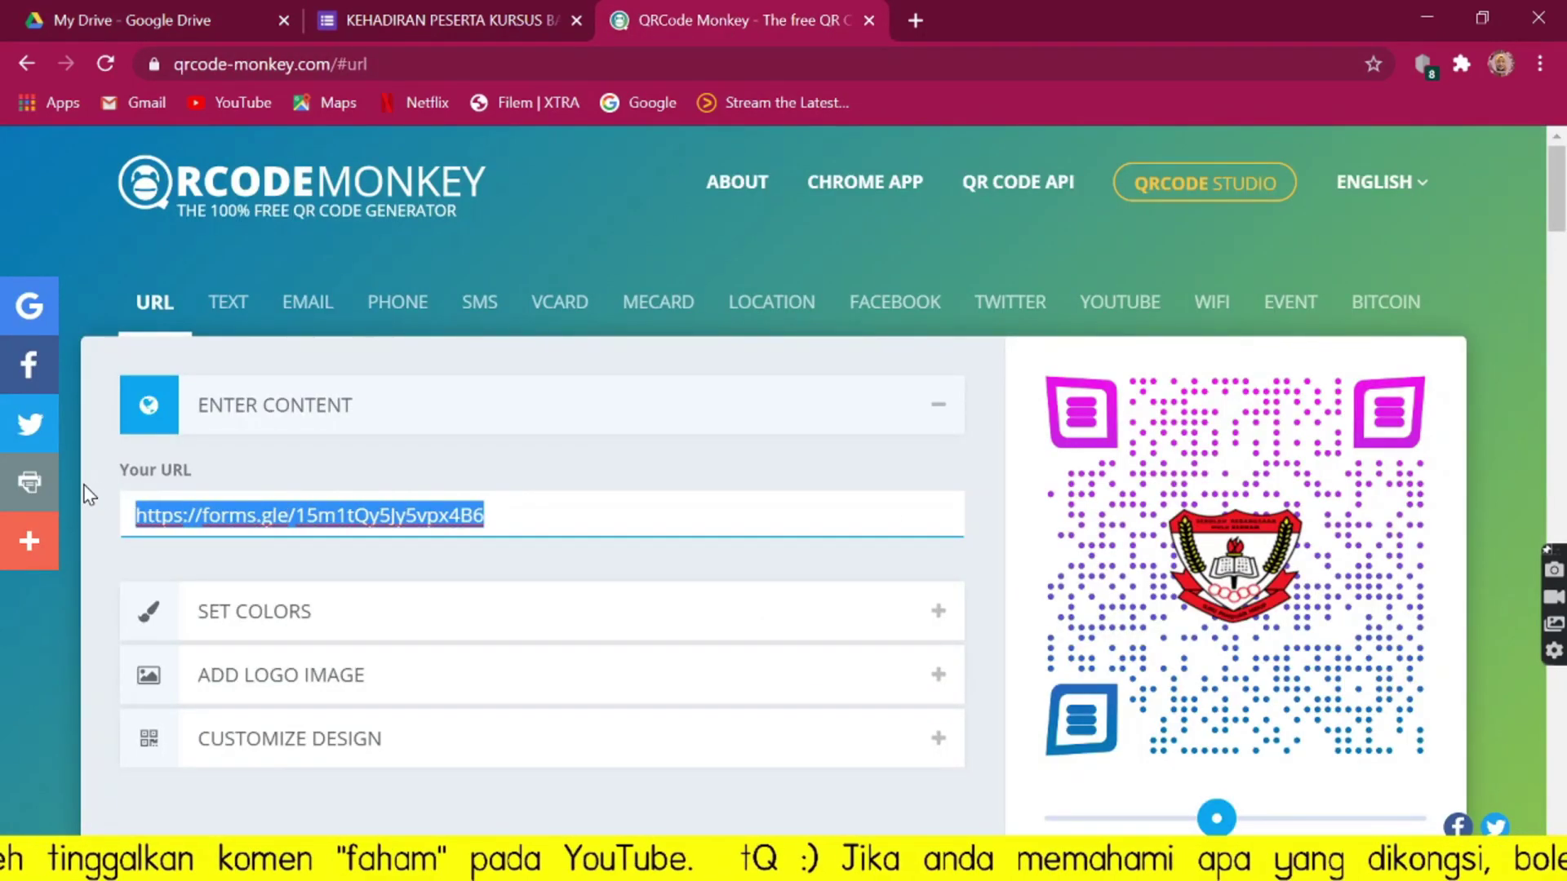
{"action": "key", "text": "BackSpace"}
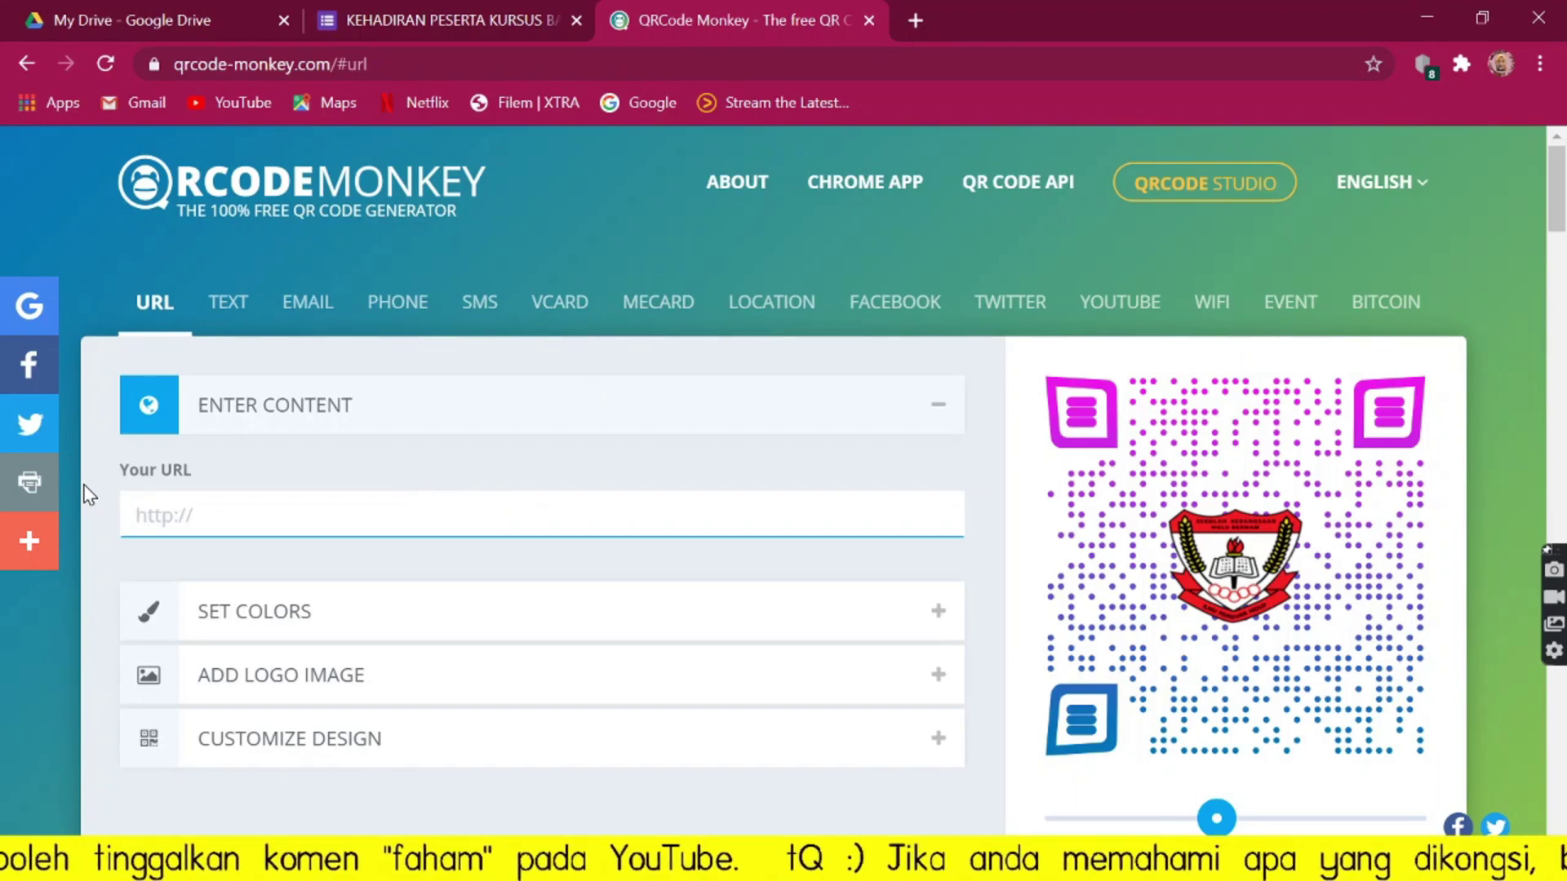
{"action": "key", "text": "ctrl+v"}
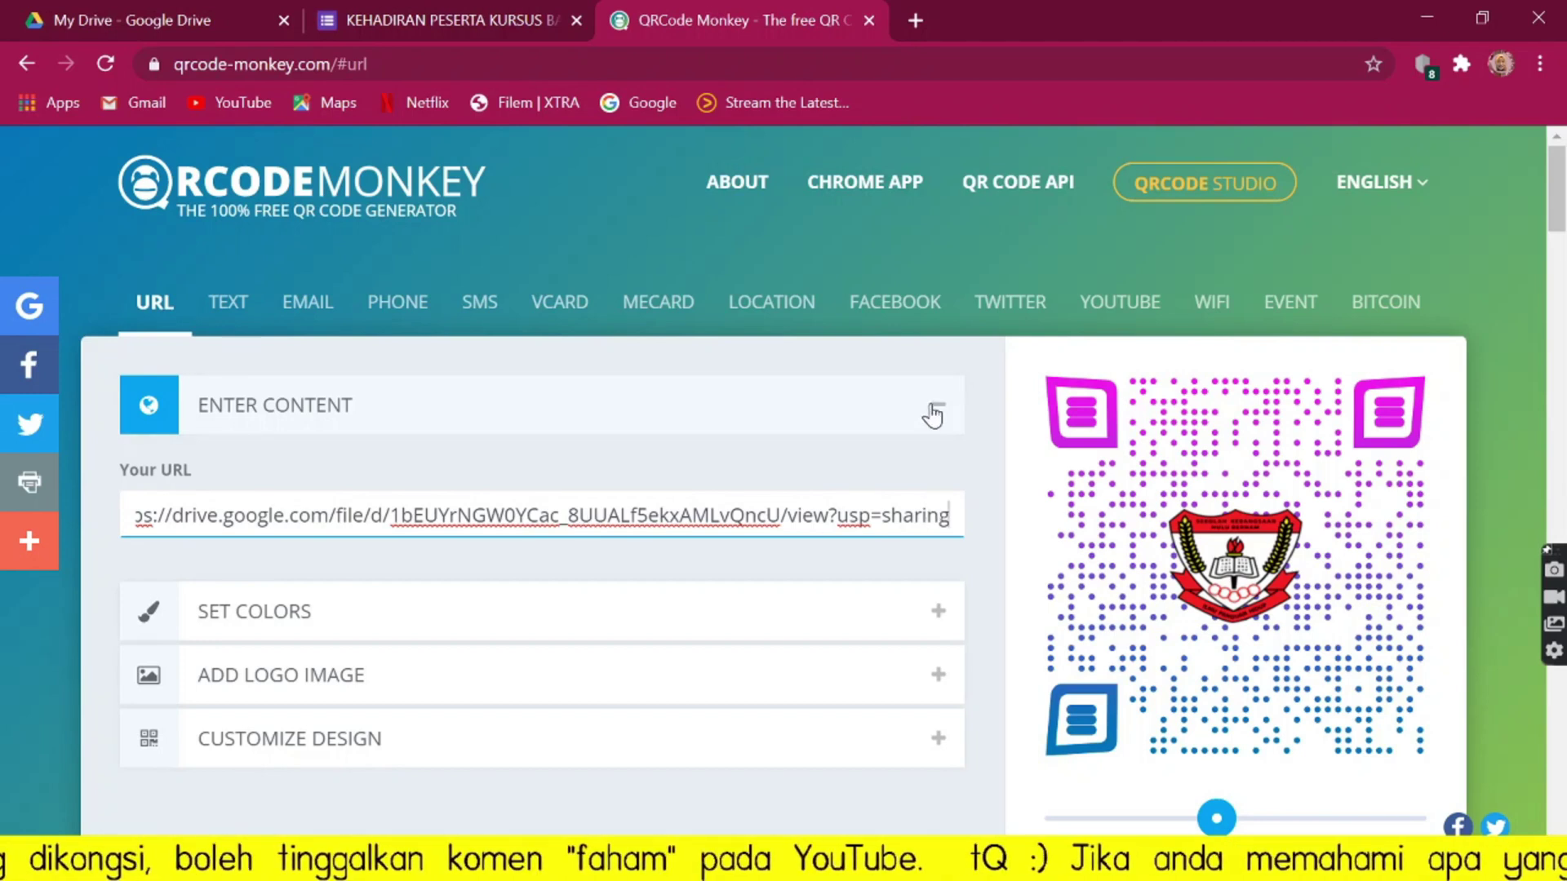
Set the second colour of the foreground gradient to bright green #05FF58.
{"action": "scroll", "coordinate": [572, 498], "scroll_direction": "down", "scroll_amount": 2}
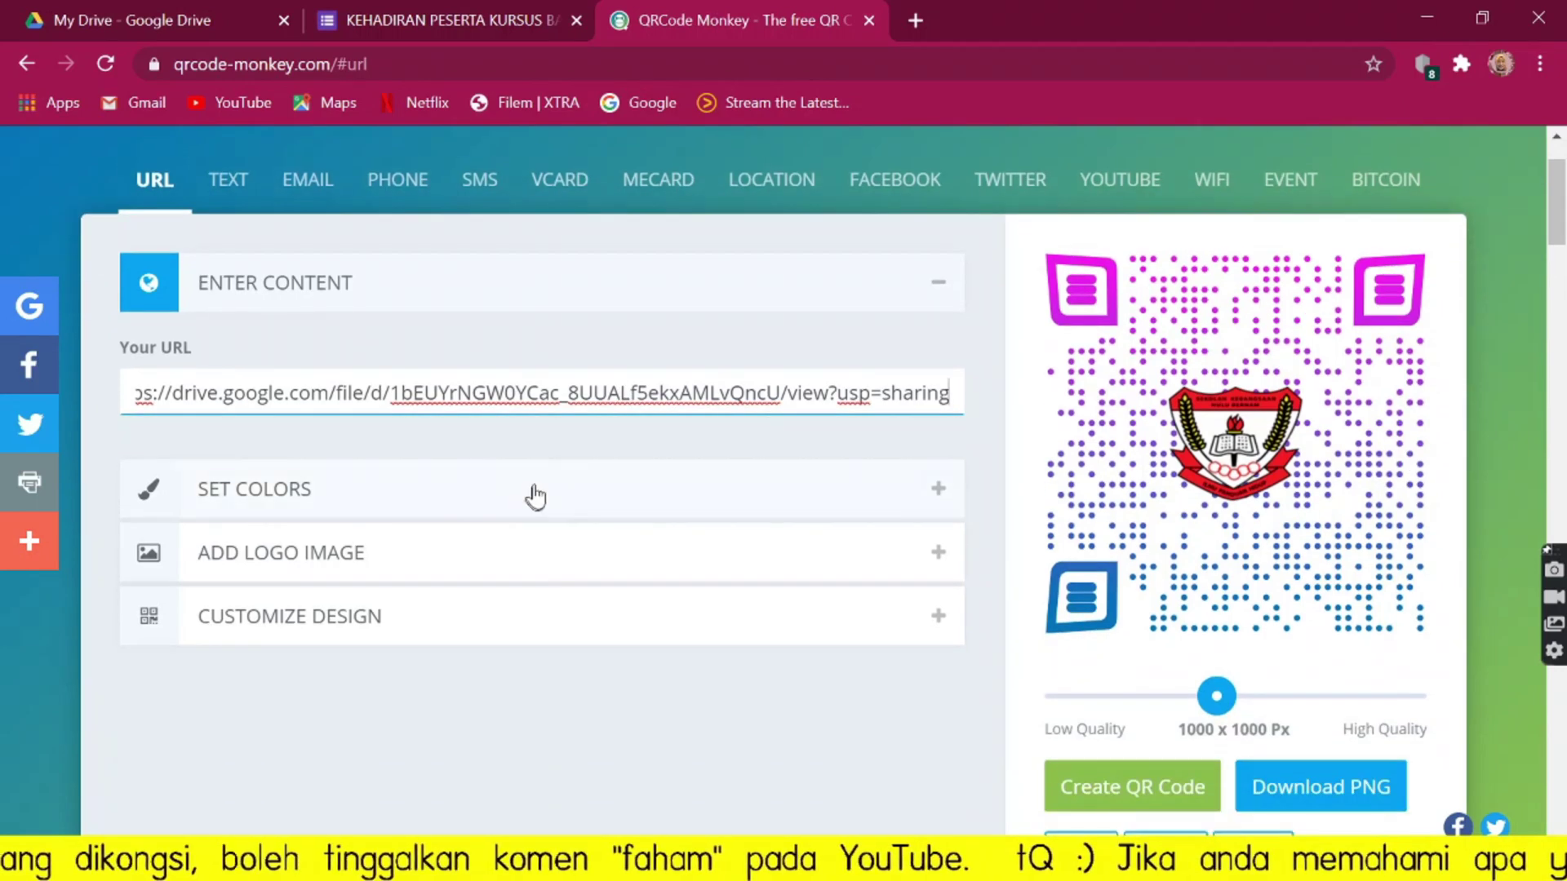
{"action": "left_click", "coordinate": [397, 501]}
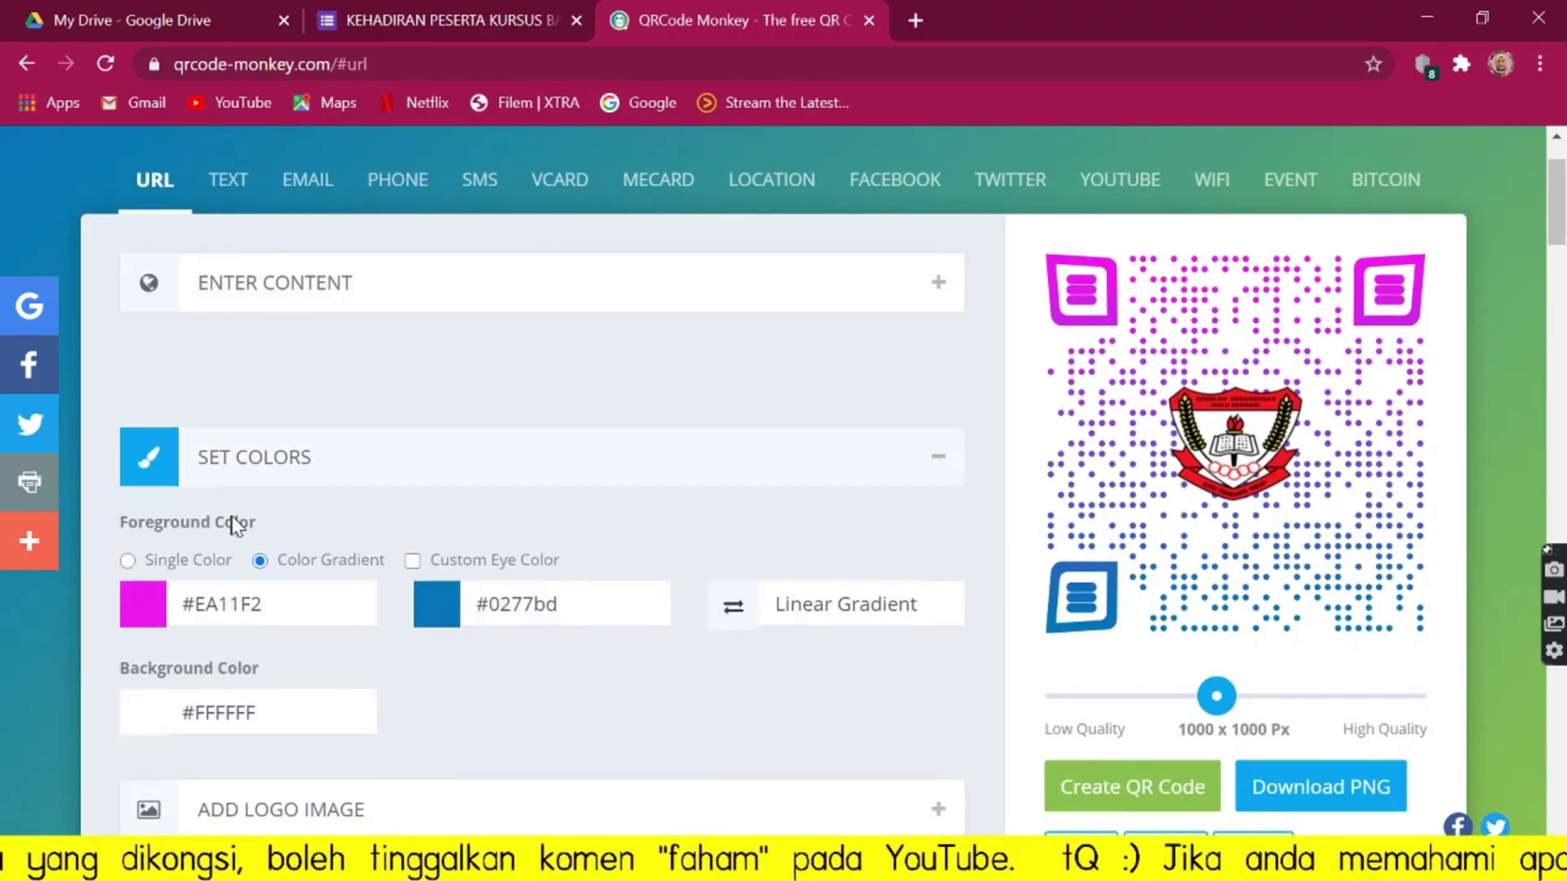
{"action": "left_click", "coordinate": [432, 504]}
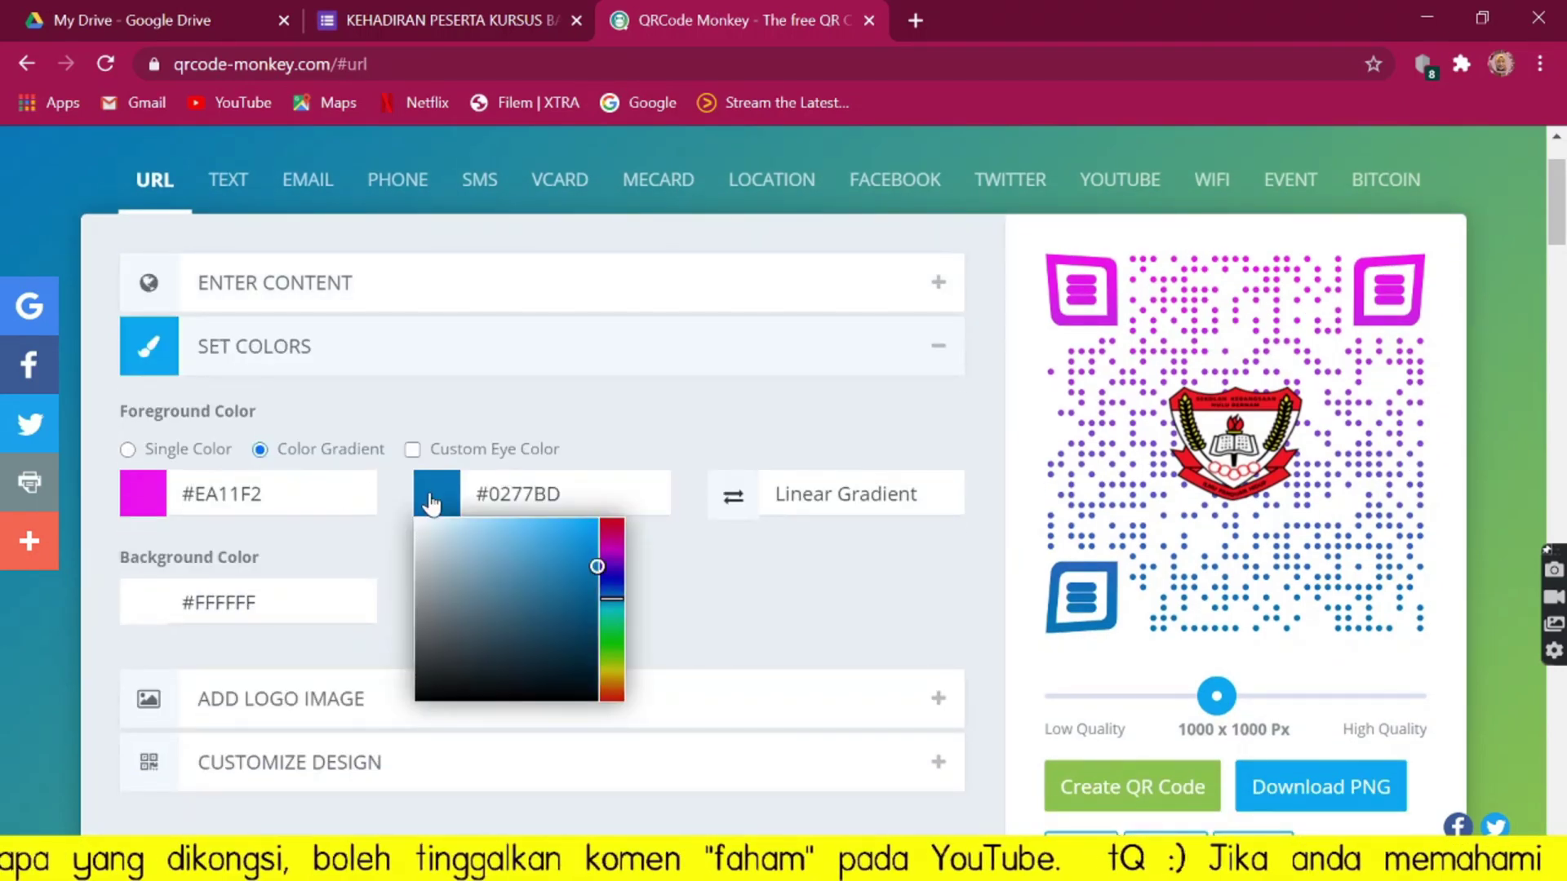
{"action": "left_click_drag", "start_coordinate": [615, 618], "coordinate": [614, 631]}
{"action": "left_click_drag", "start_coordinate": [595, 566], "coordinate": [596, 518]}
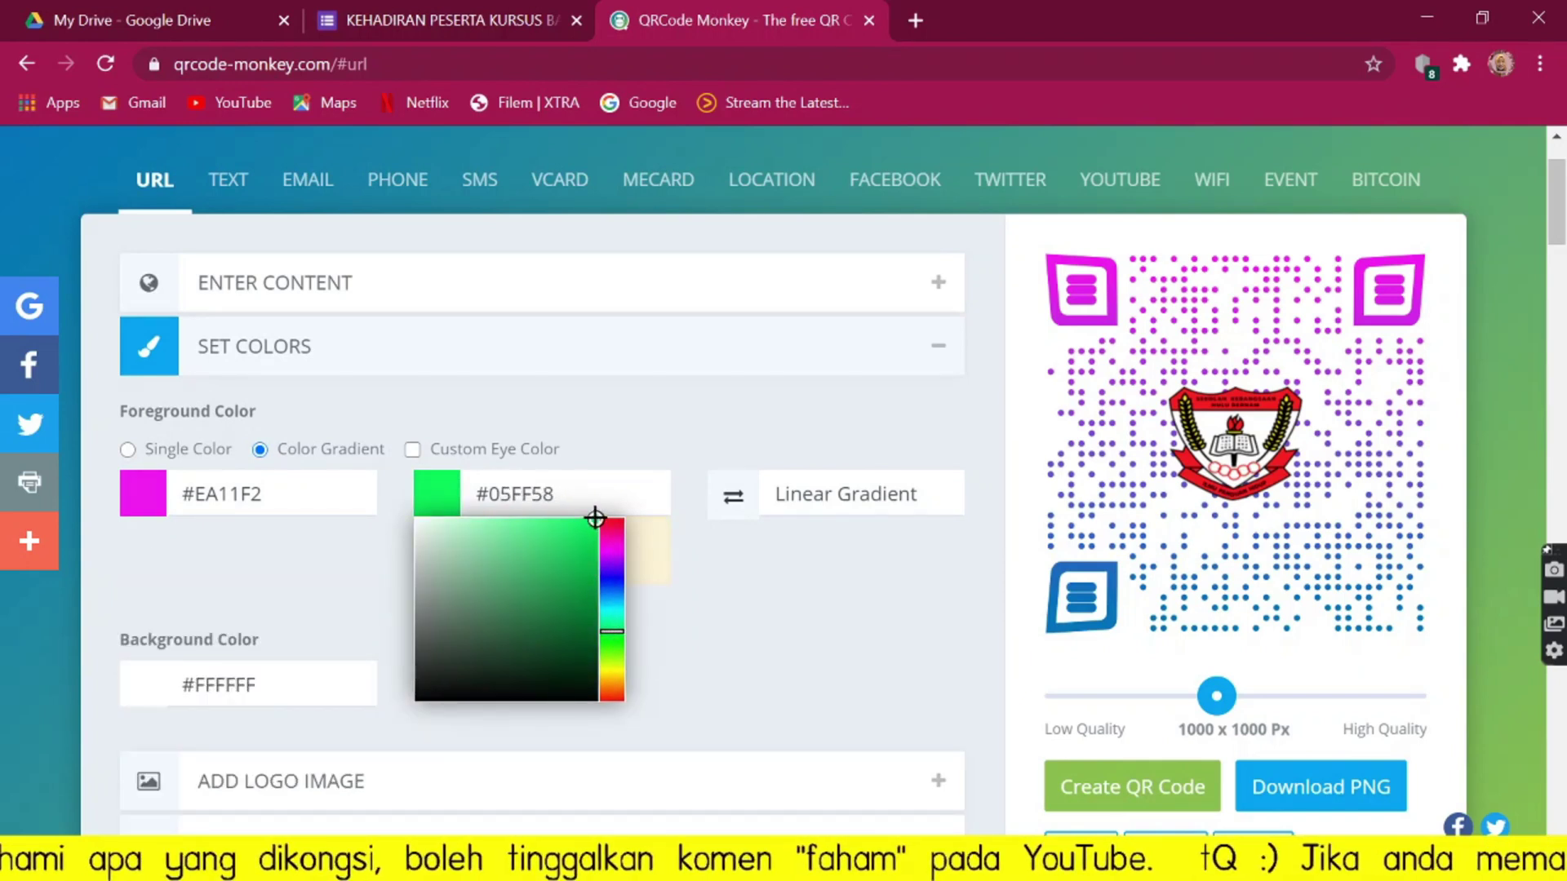
Set the first colour of the foreground gradient to yellow #E6F200.
{"action": "left_click", "coordinate": [131, 505]}
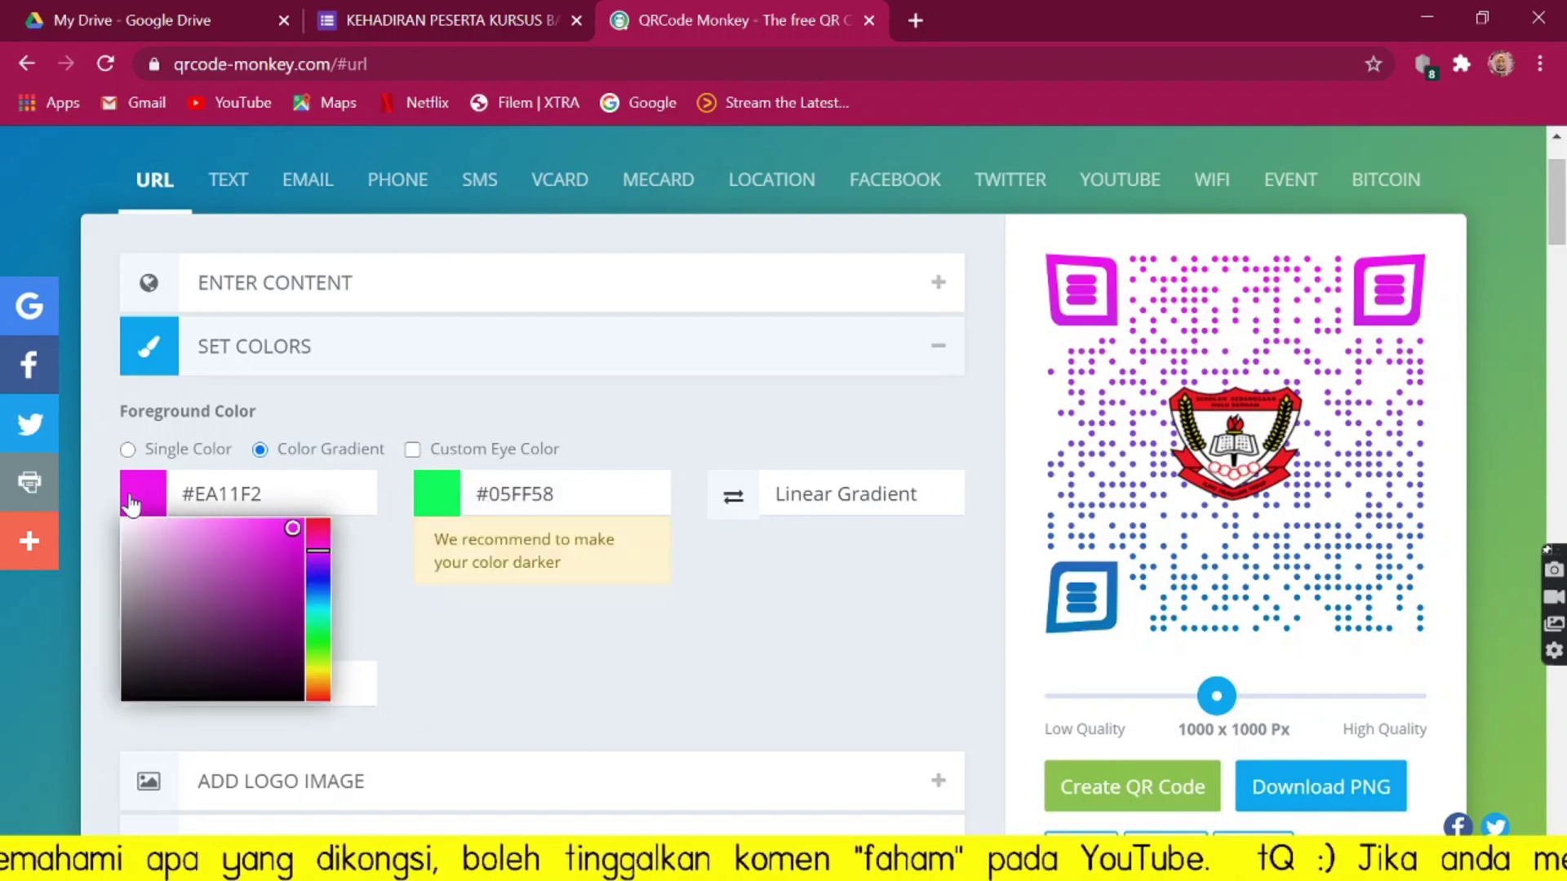
{"action": "left_click", "coordinate": [319, 674]}
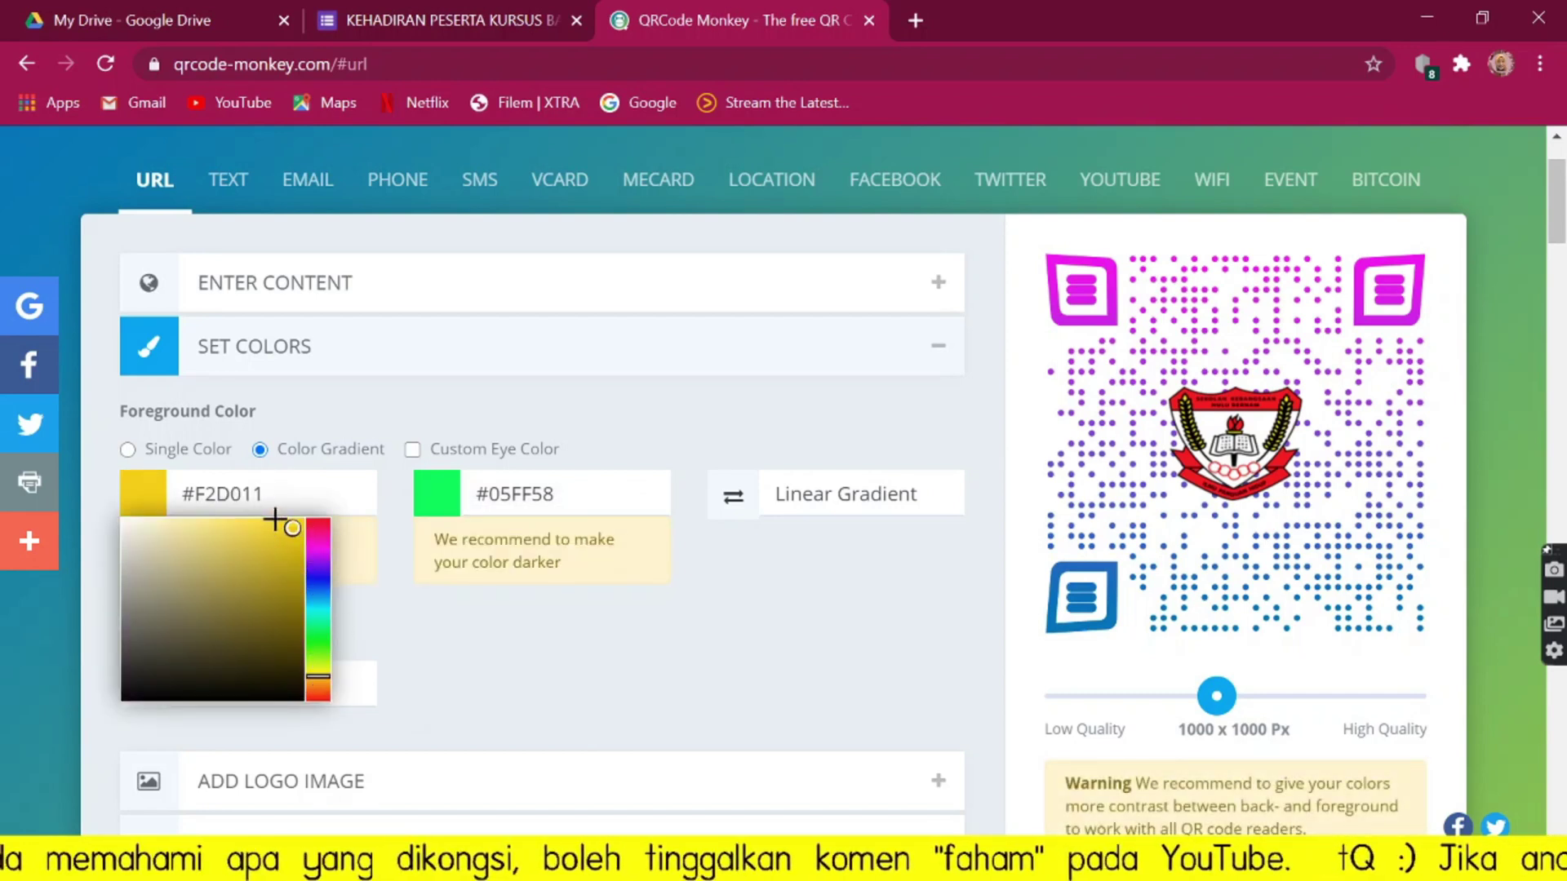
{"action": "left_click_drag", "start_coordinate": [294, 531], "coordinate": [285, 532]}
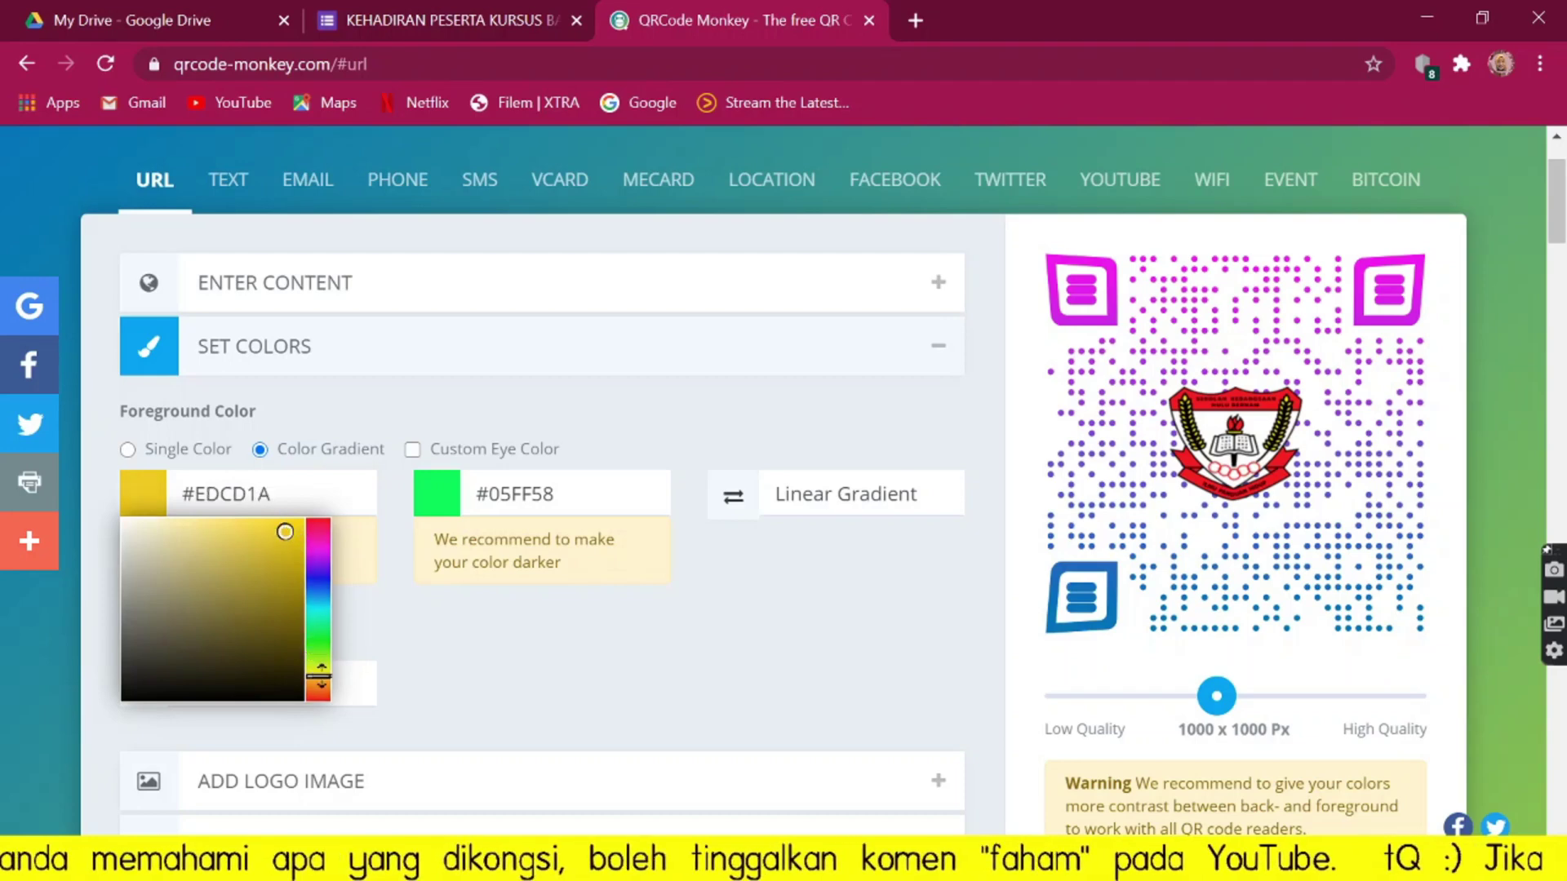
{"action": "left_click_drag", "start_coordinate": [321, 676], "coordinate": [321, 670]}
{"action": "left_click_drag", "start_coordinate": [280, 556], "coordinate": [304, 527]}
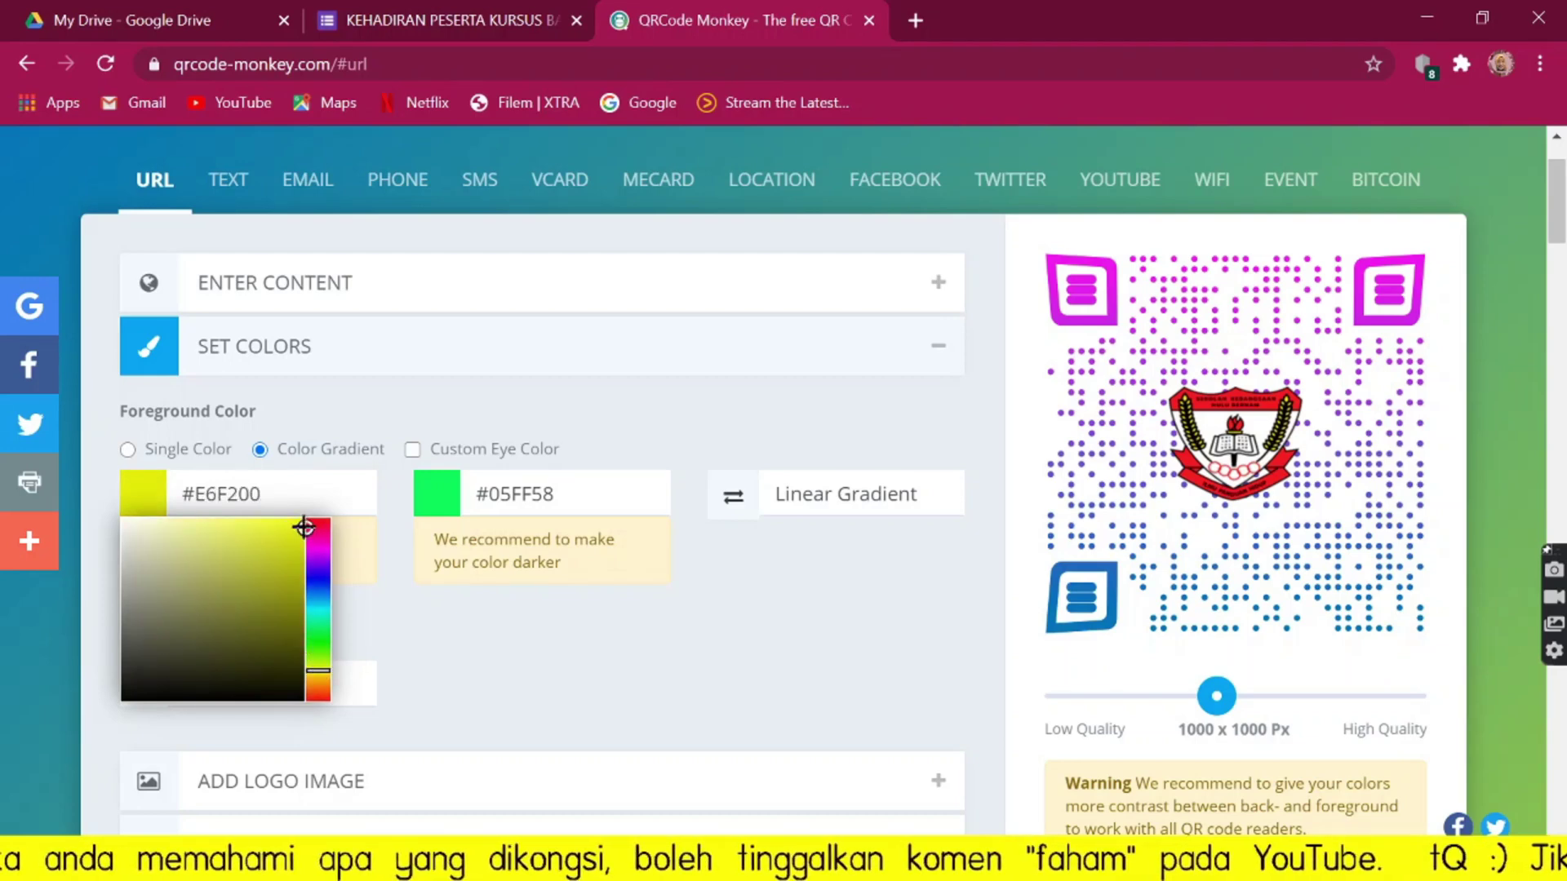
{"action": "scroll", "coordinate": [490, 644], "scroll_direction": "down", "scroll_amount": 2}
{"action": "left_click", "coordinate": [491, 565]}
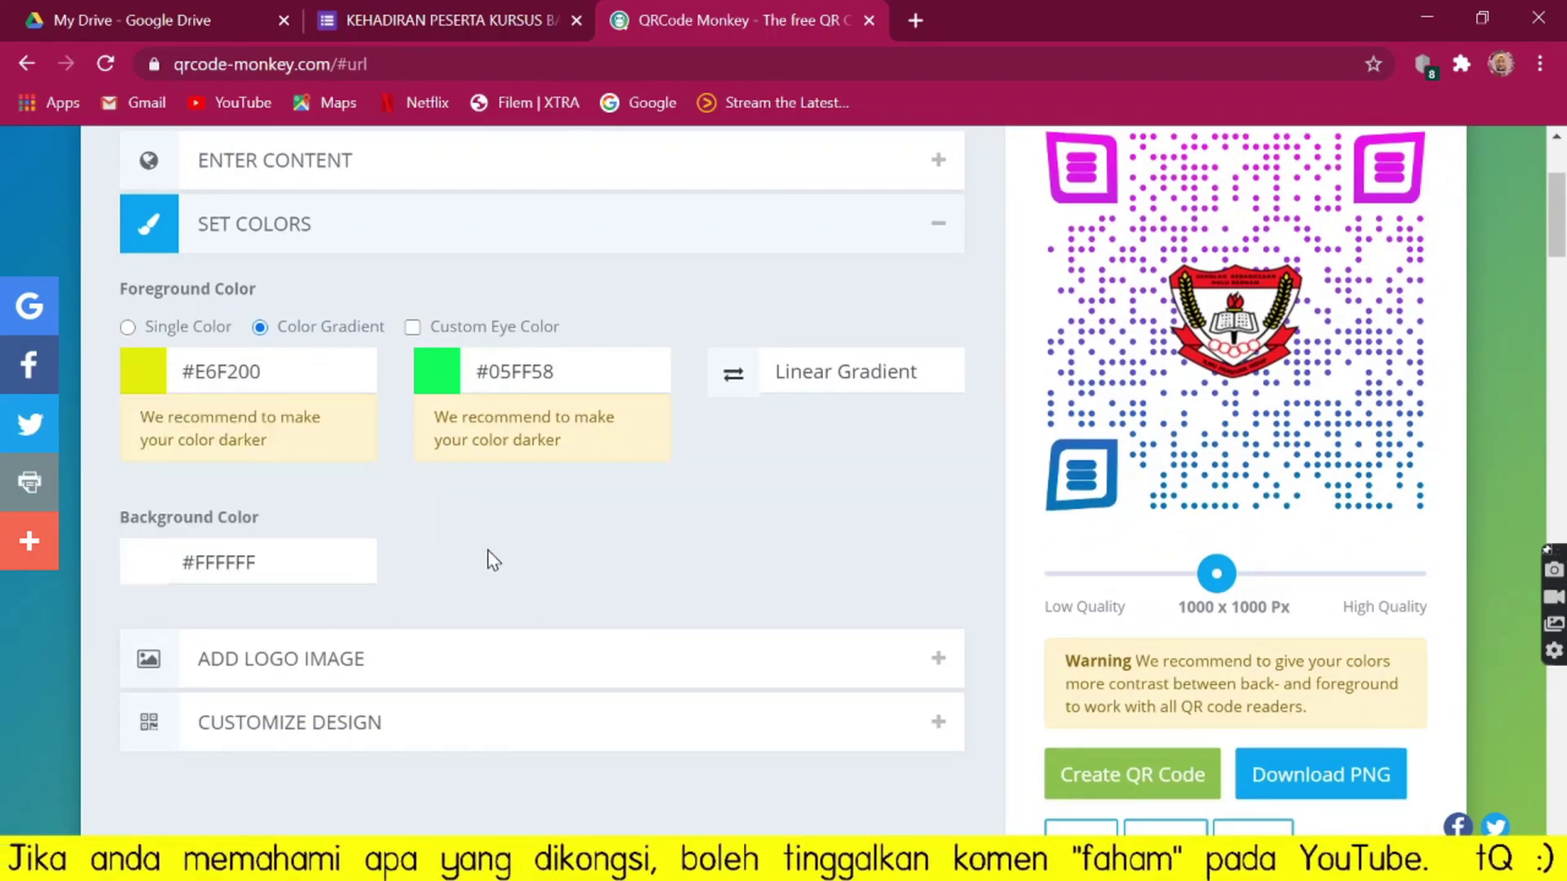
Replace the school logo with the orange document icon from the gallery and enable Remove Background Behind Logo.
{"action": "left_click", "coordinate": [443, 661]}
{"action": "scroll", "coordinate": [639, 588], "scroll_direction": "down", "scroll_amount": 3}
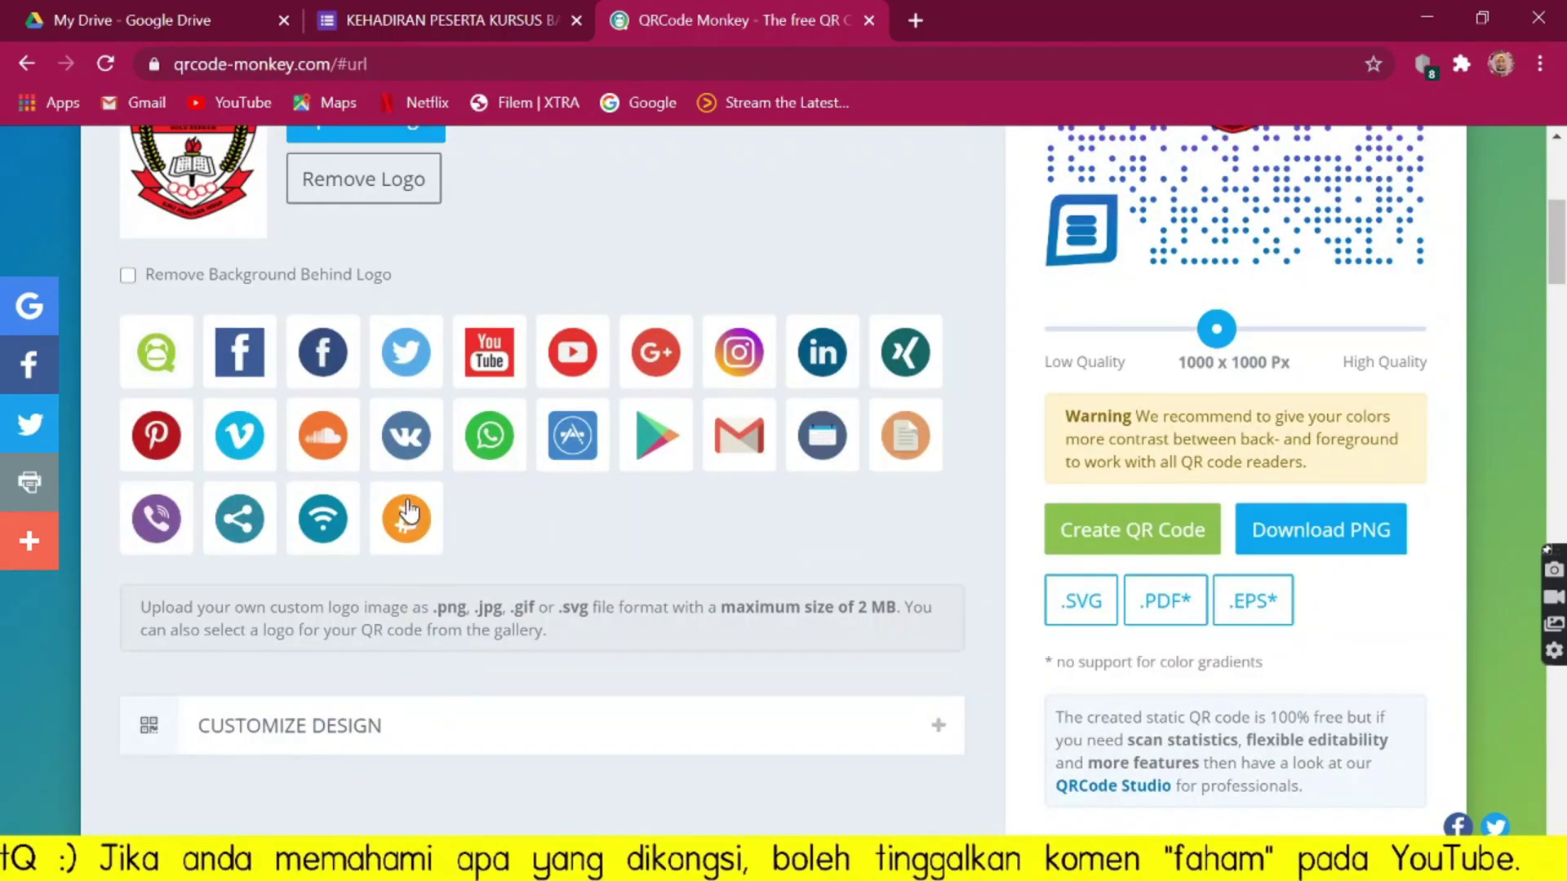
{"action": "scroll", "coordinate": [655, 561], "scroll_direction": "up", "scroll_amount": 2}
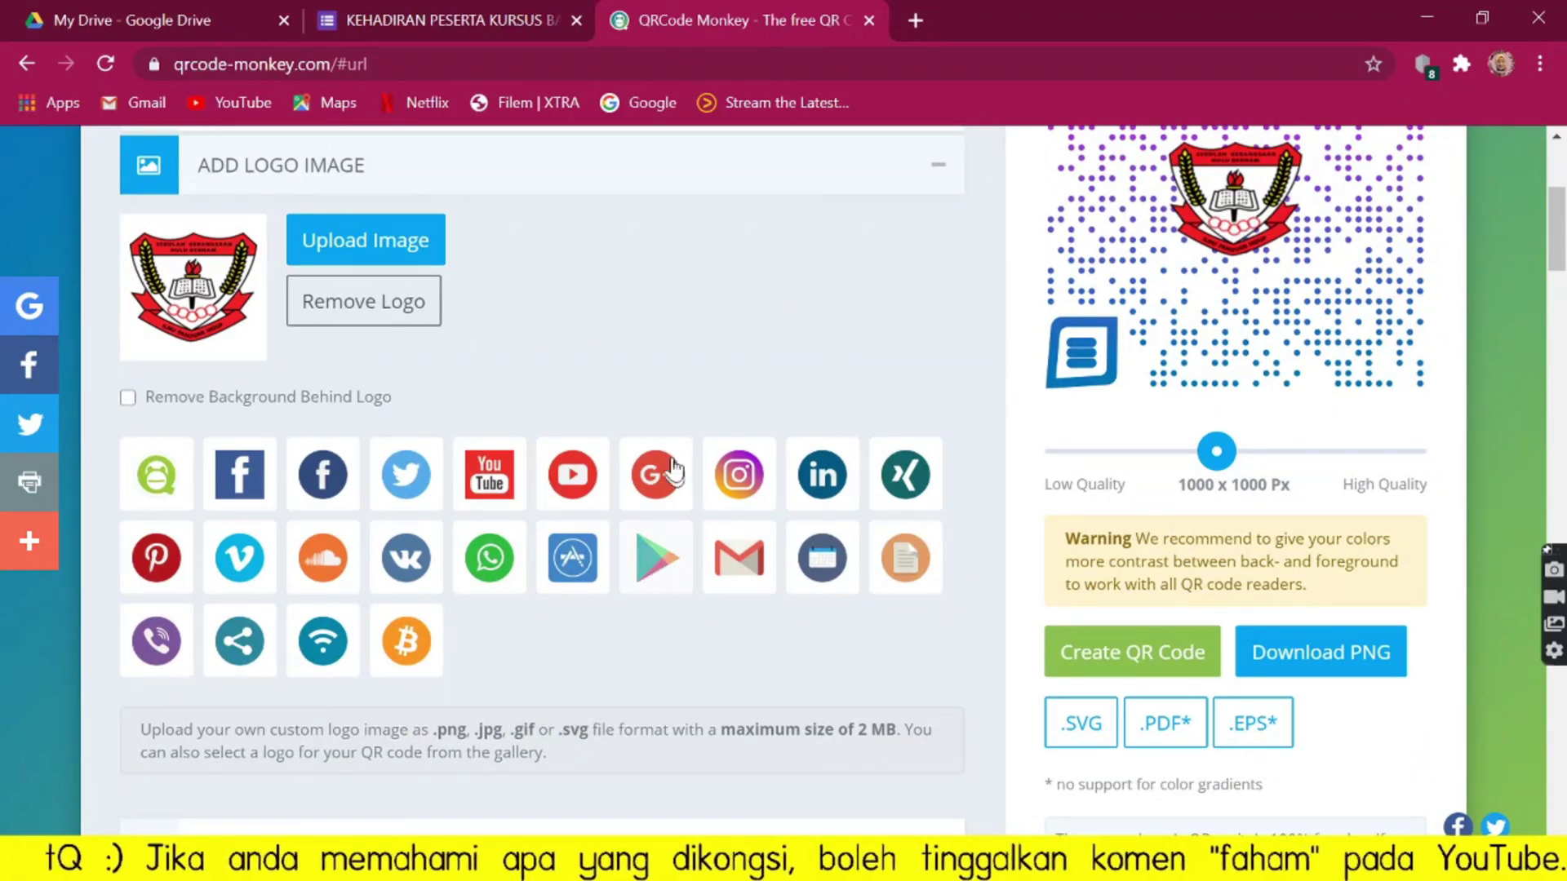
{"action": "scroll", "coordinate": [630, 388], "scroll_direction": "up", "scroll_amount": 2}
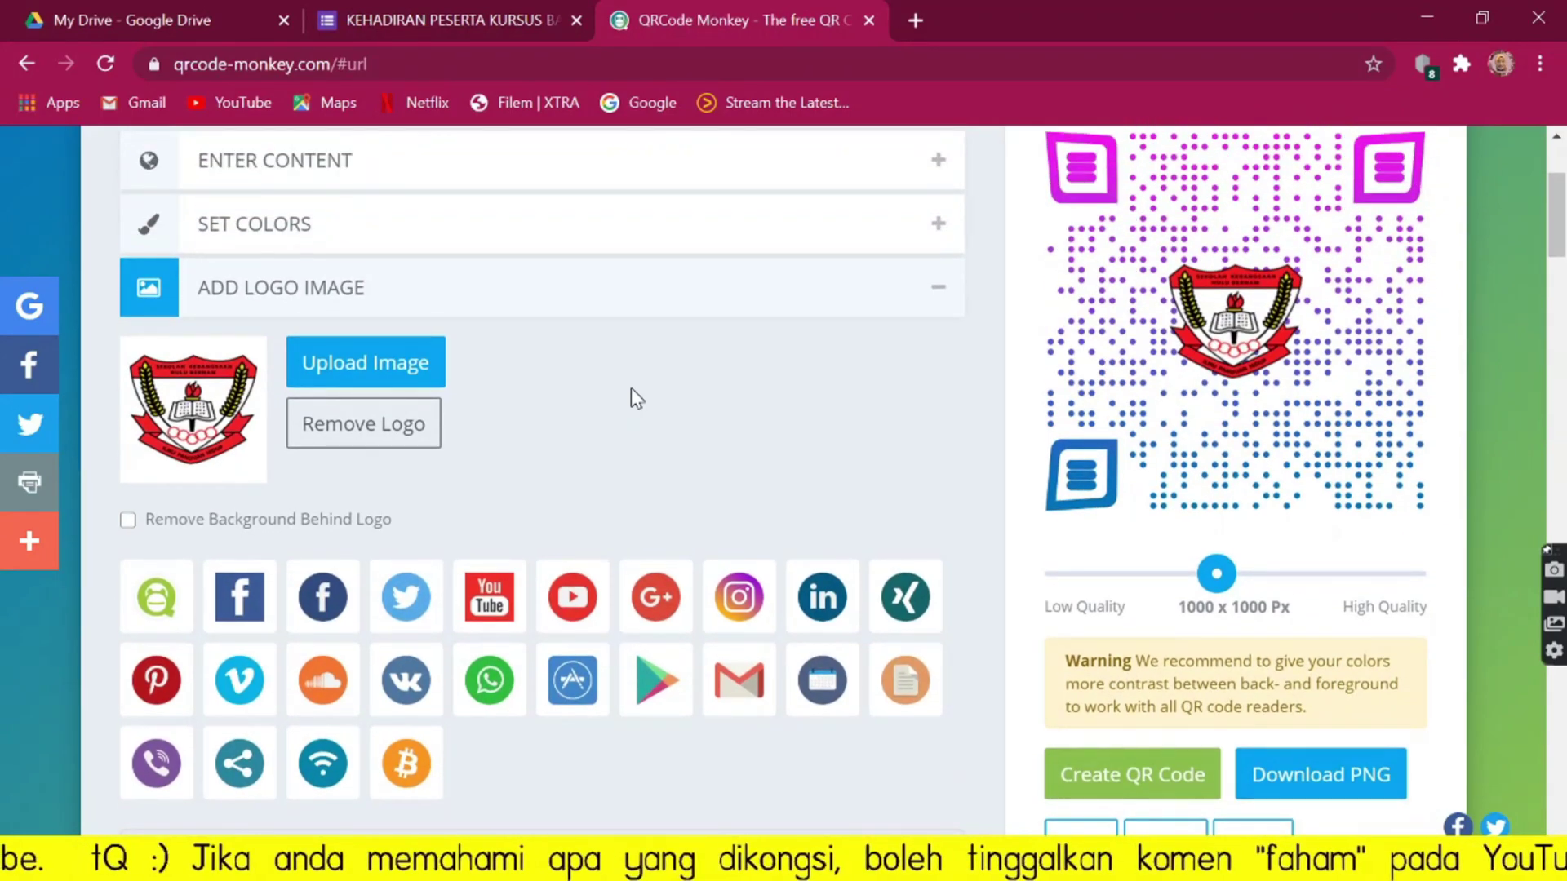
{"action": "left_click", "coordinate": [393, 437]}
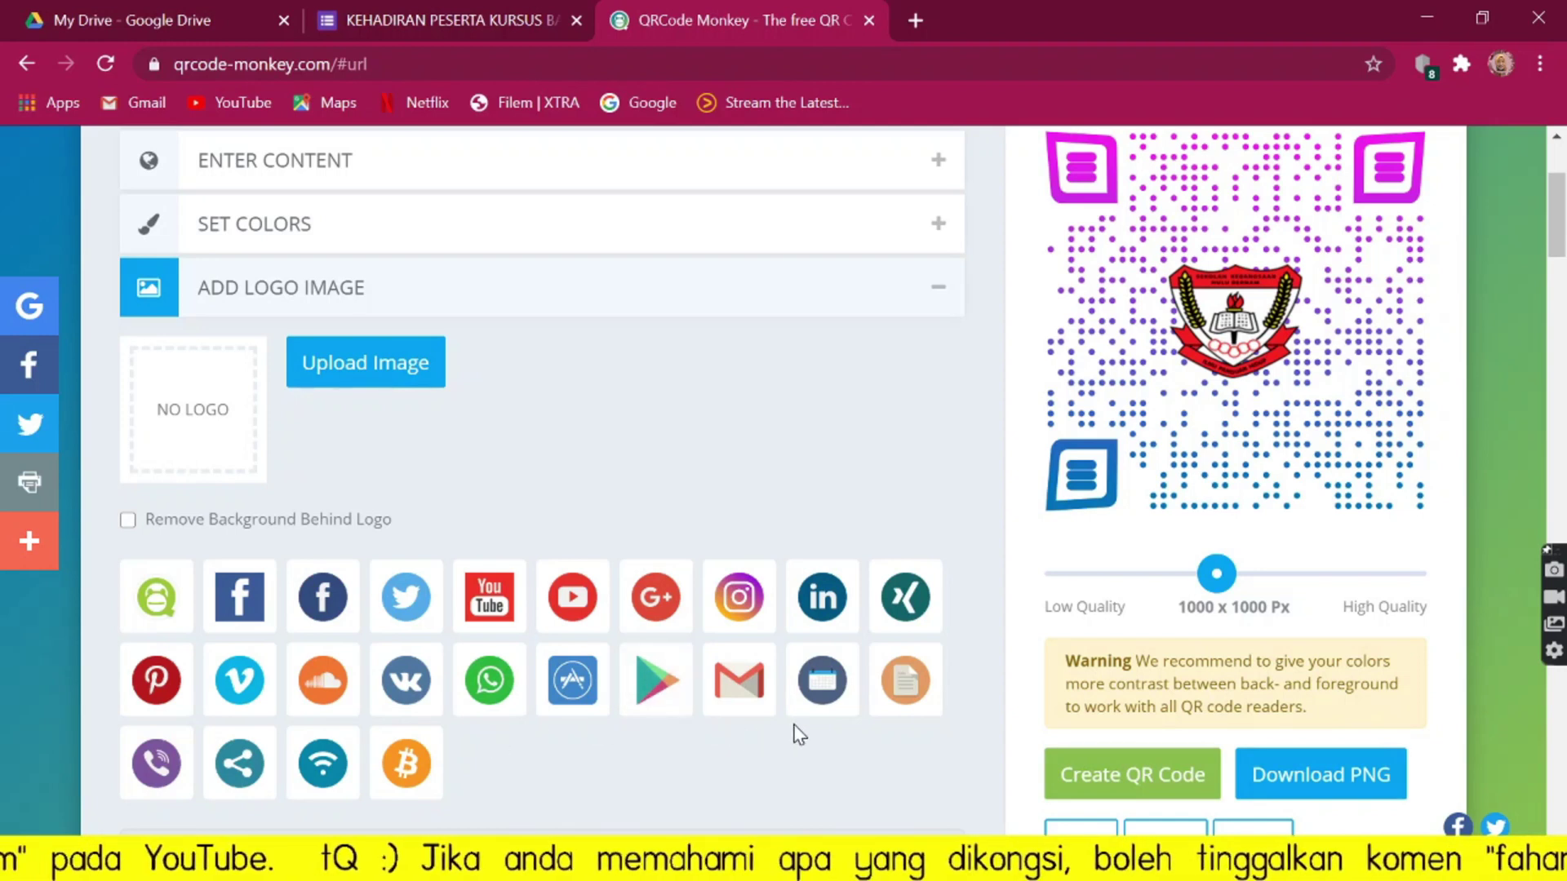
{"action": "left_click", "coordinate": [905, 692]}
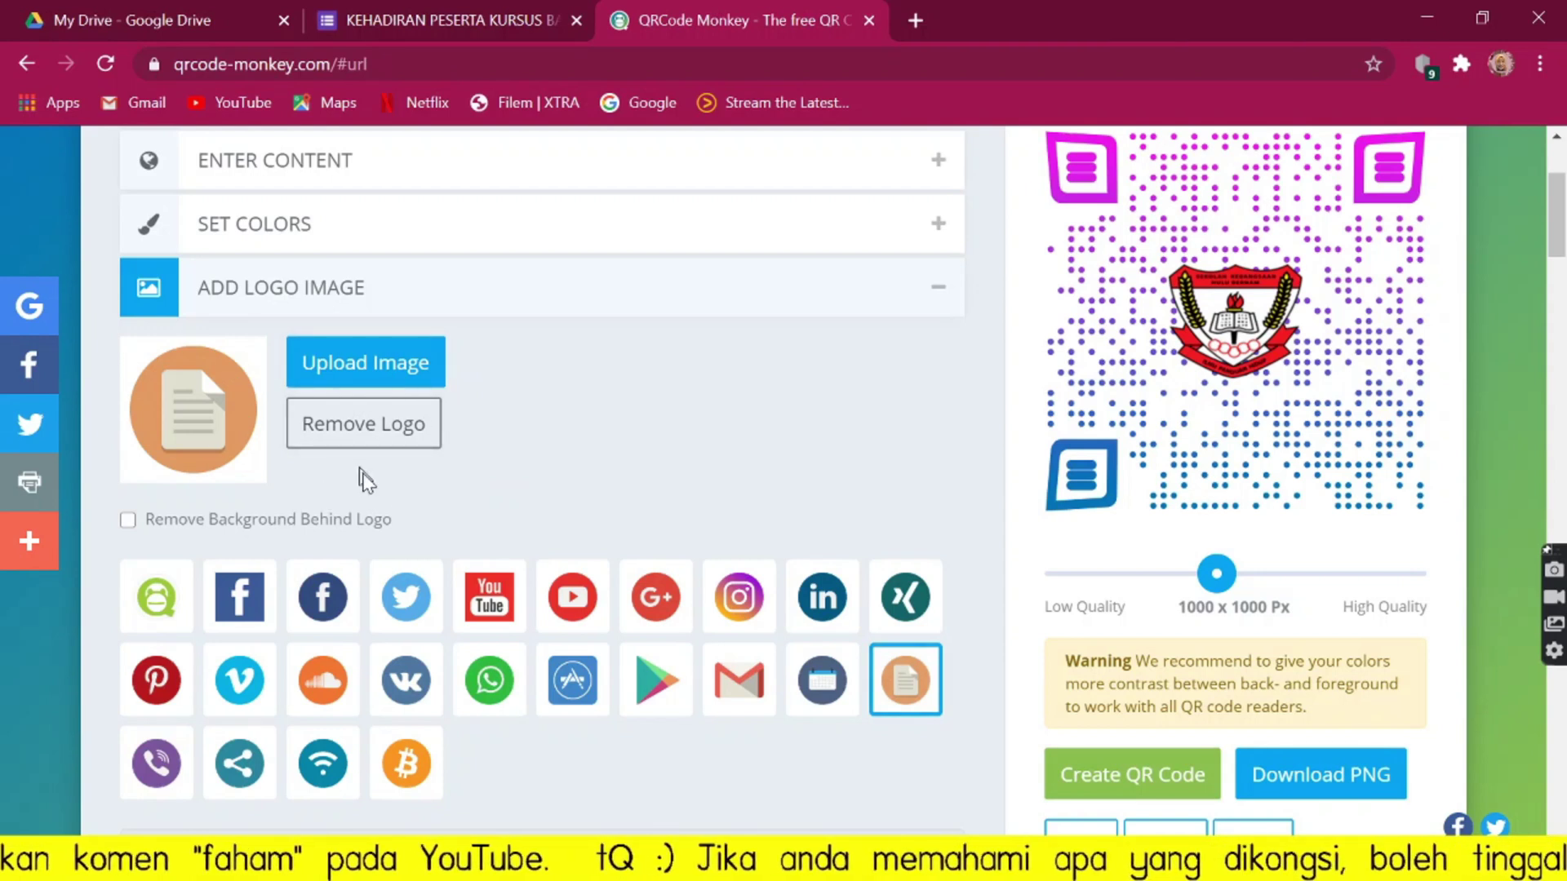
{"action": "left_click", "coordinate": [128, 521]}
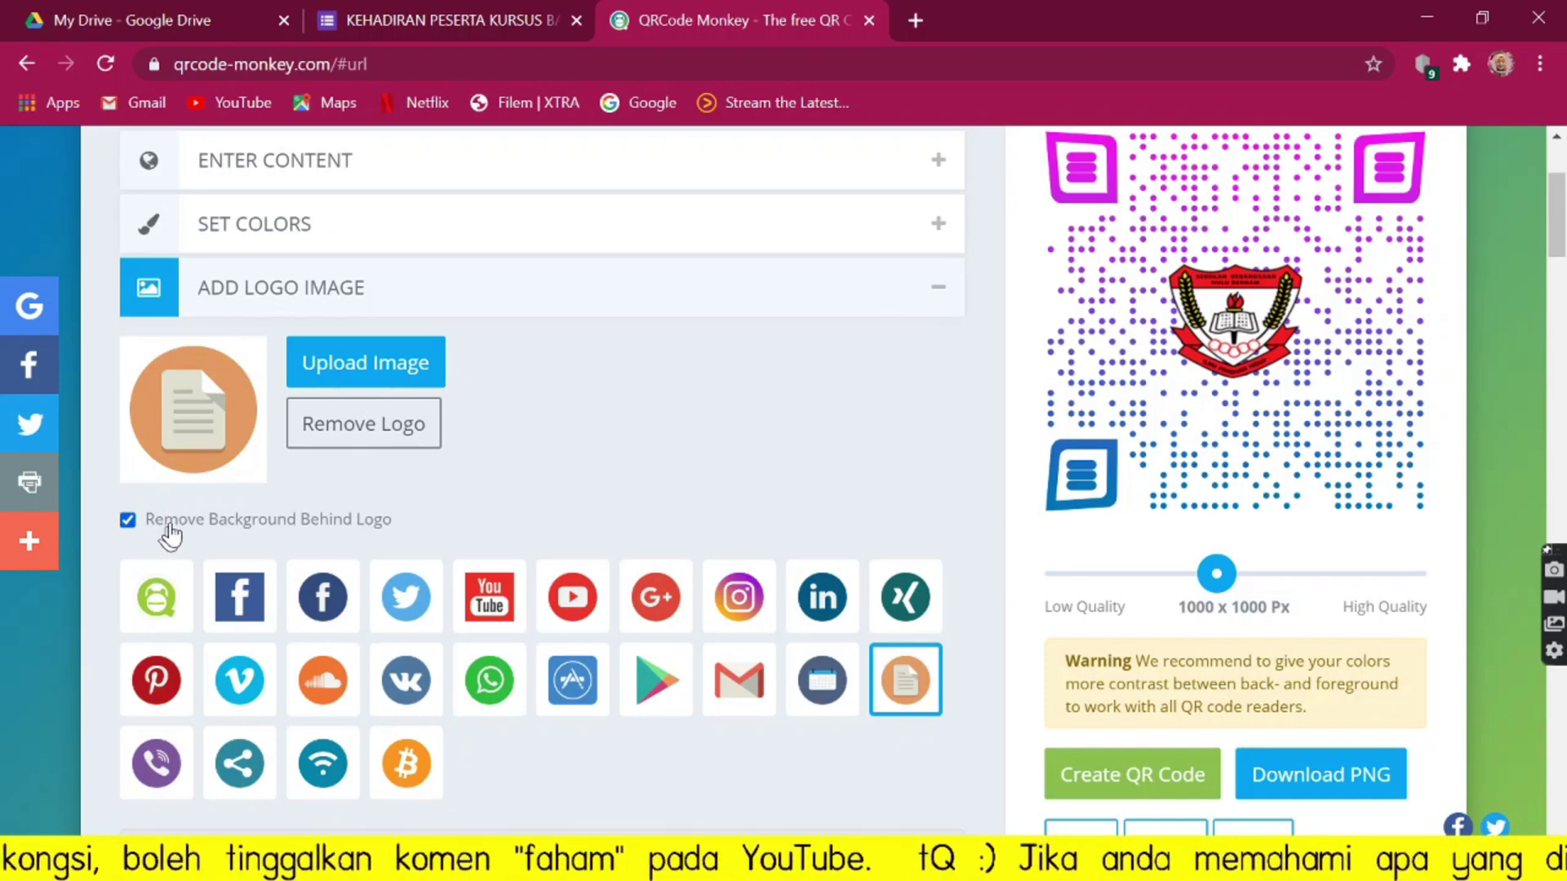
Customize the design with the seventh body shape, the sixth eye frame shape and the scalloped ninth eye ball shape.
{"action": "scroll", "coordinate": [641, 522], "scroll_direction": "down", "scroll_amount": 3}
{"action": "scroll", "coordinate": [633, 531], "scroll_direction": "down", "scroll_amount": 3}
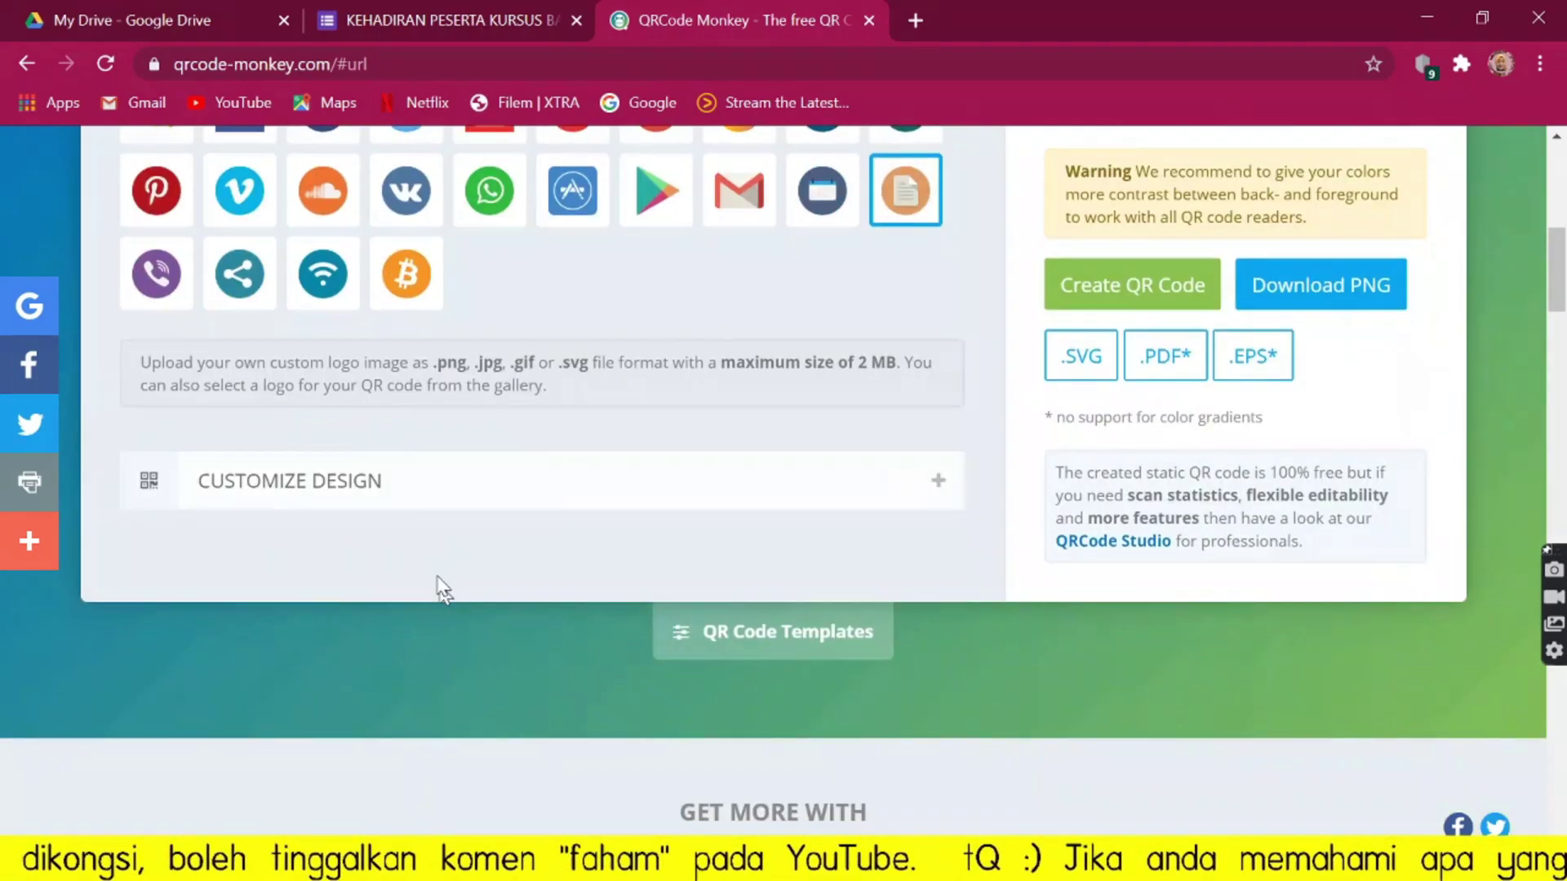
{"action": "left_click", "coordinate": [414, 486]}
{"action": "scroll", "coordinate": [443, 519], "scroll_direction": "down", "scroll_amount": 7}
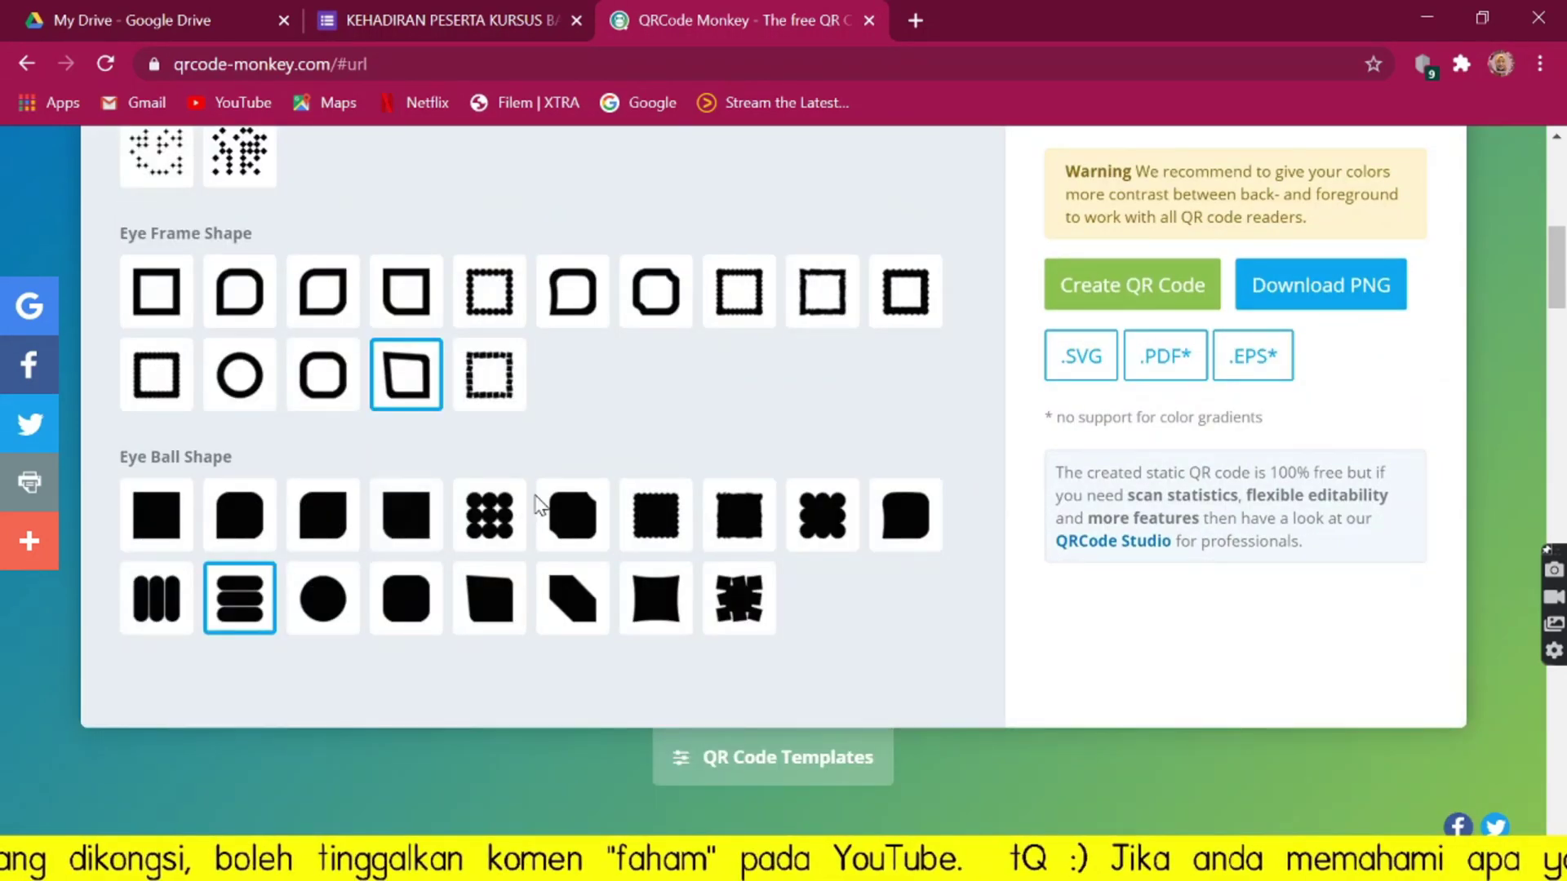
{"action": "scroll", "coordinate": [543, 506], "scroll_direction": "up", "scroll_amount": 5}
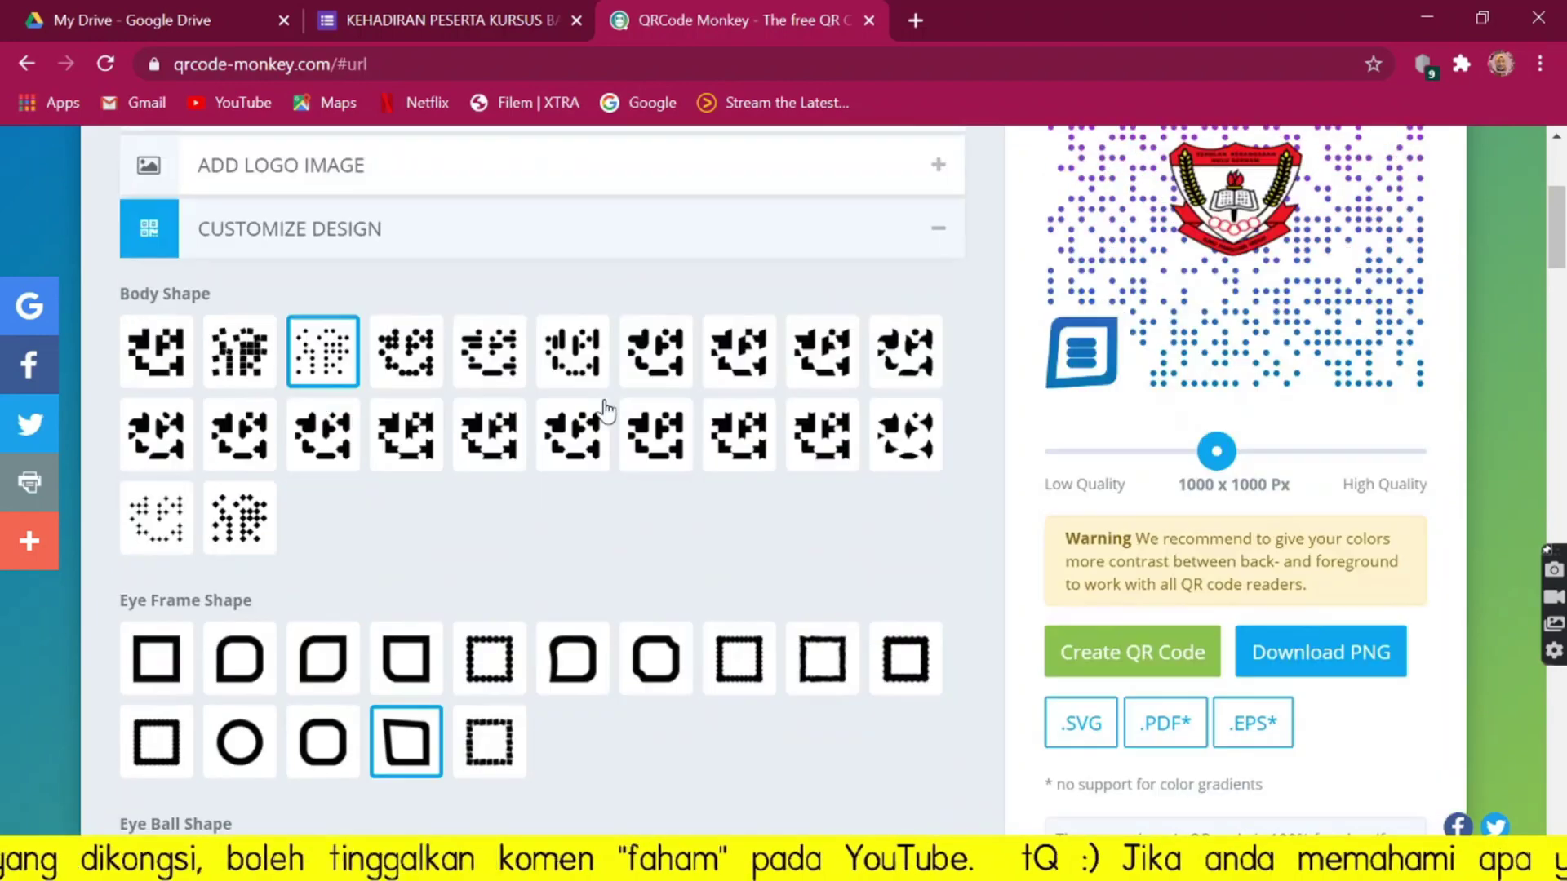
{"action": "left_click", "coordinate": [653, 371]}
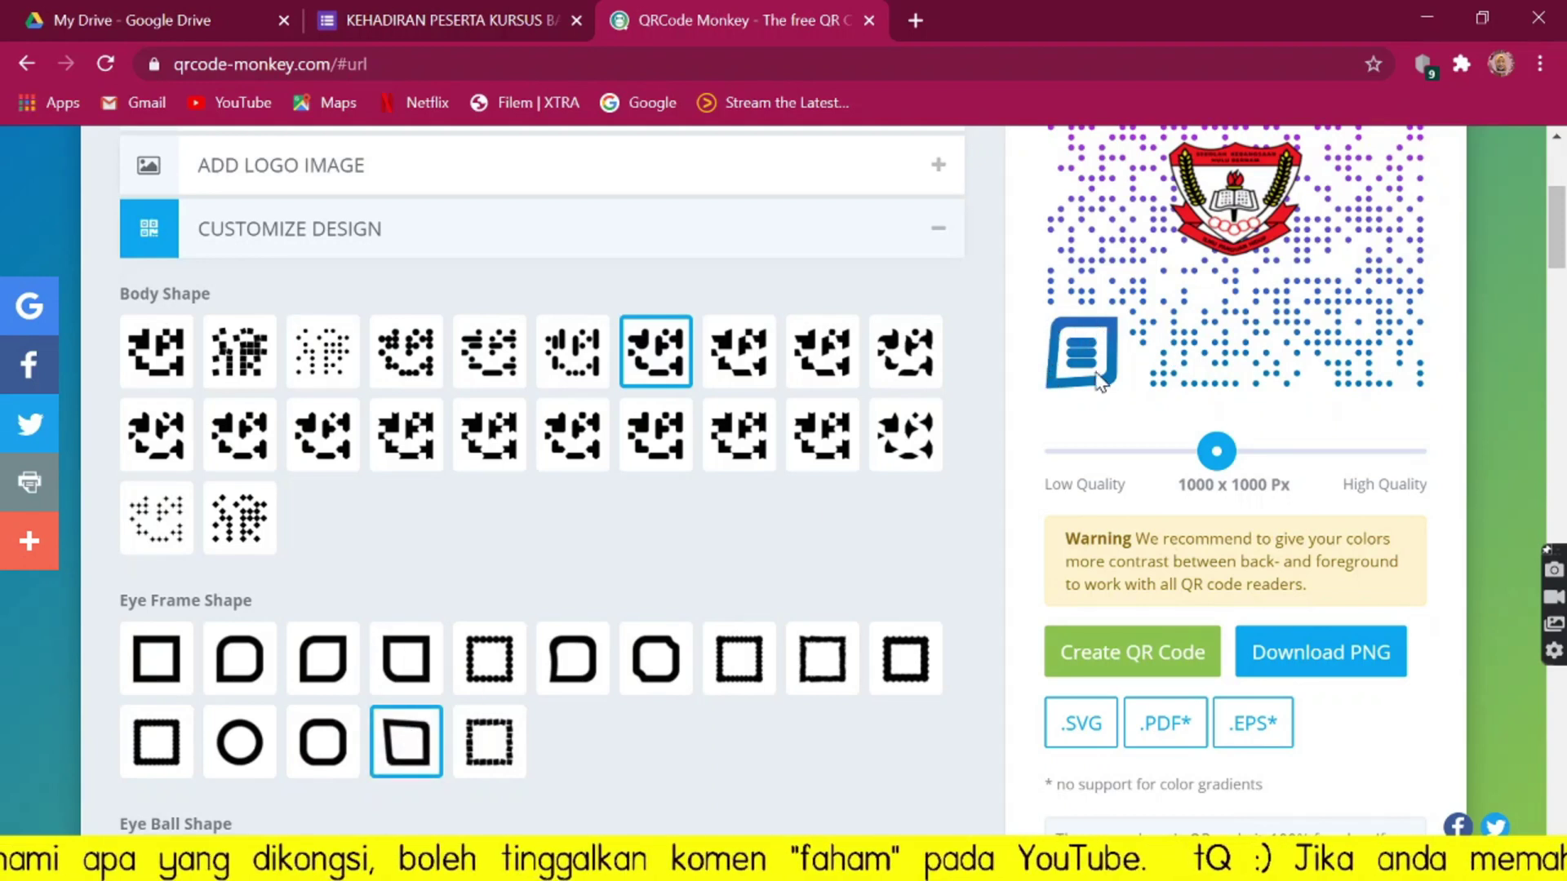
{"action": "left_click", "coordinate": [586, 685]}
{"action": "scroll", "coordinate": [734, 581], "scroll_direction": "down", "scroll_amount": 2}
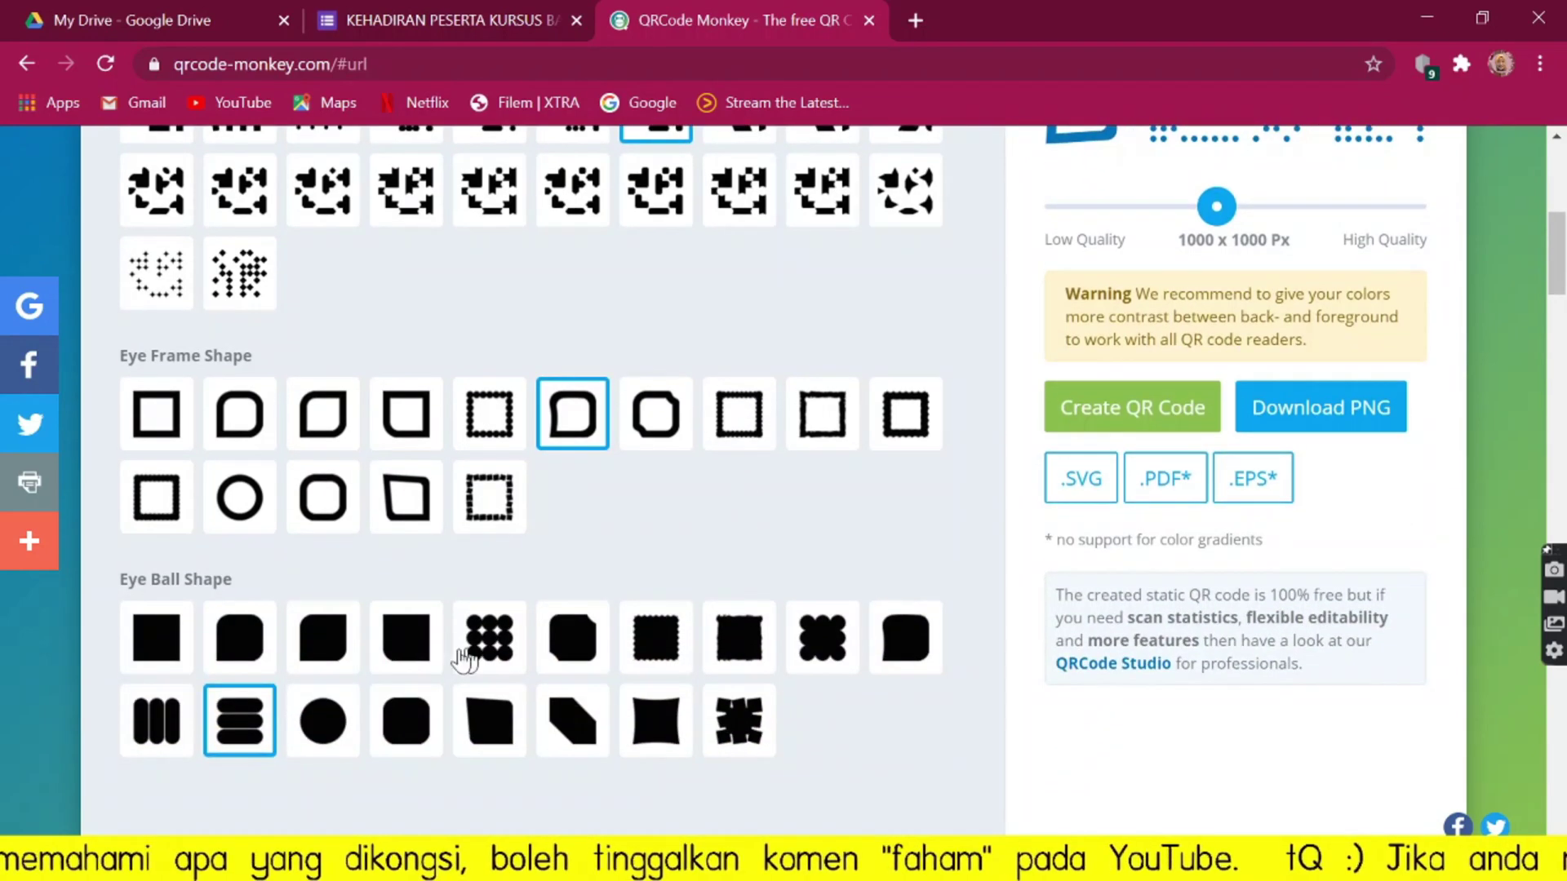
{"action": "scroll", "coordinate": [1079, 278], "scroll_direction": "up", "scroll_amount": 2}
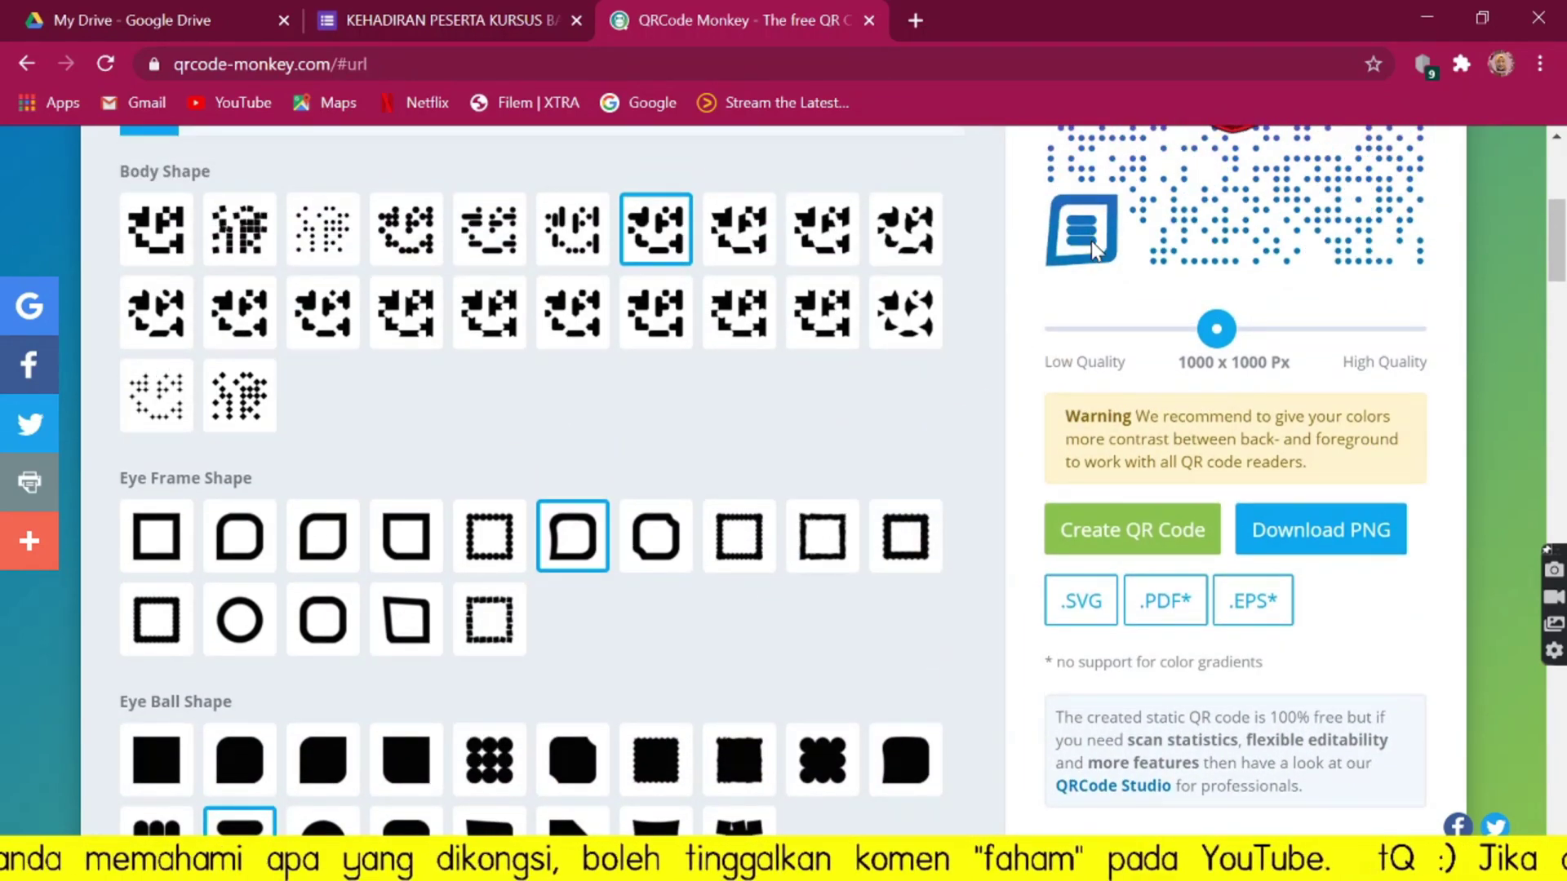
{"action": "left_click", "coordinate": [822, 763]}
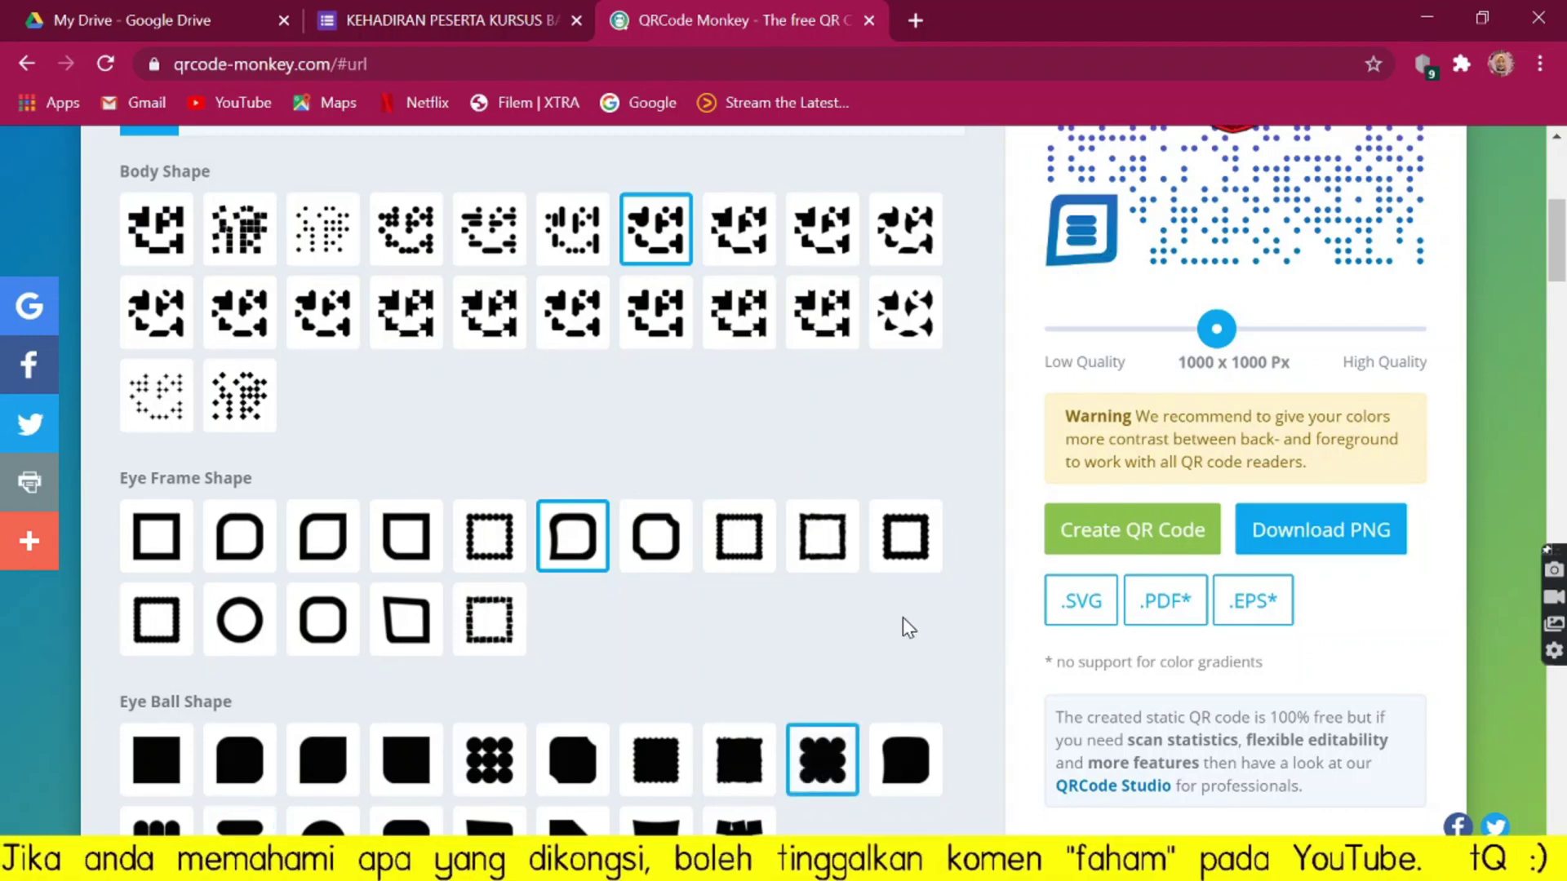
Generate the PDF link's QR code at 1000 x 1000 px, check its preview and download it as a PNG.
{"action": "left_click", "coordinate": [1086, 529]}
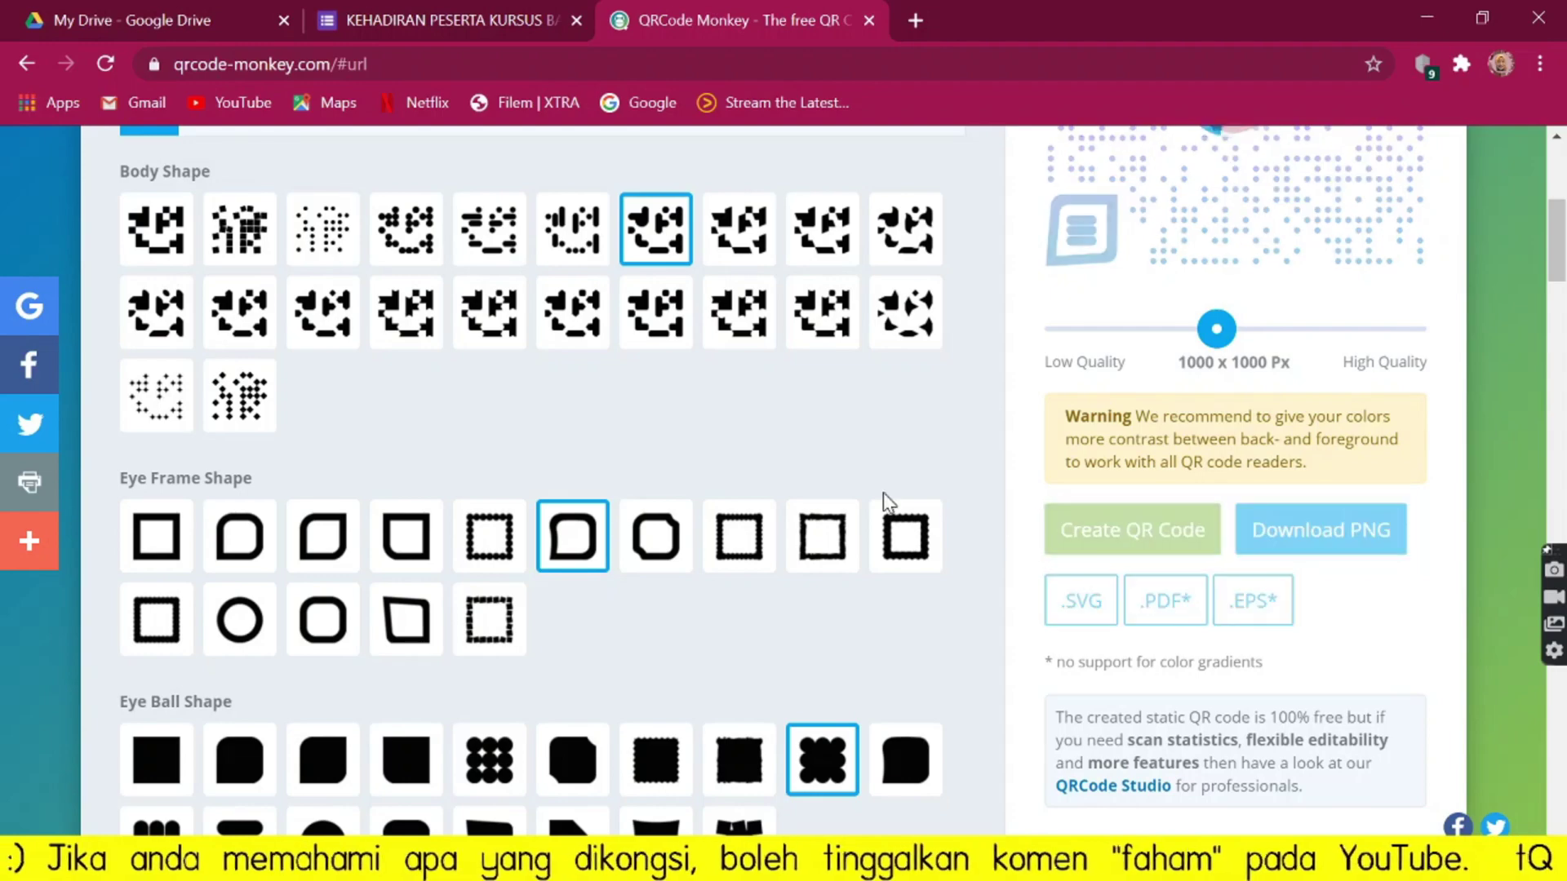
{"action": "scroll", "coordinate": [883, 492], "scroll_direction": "up", "scroll_amount": 5}
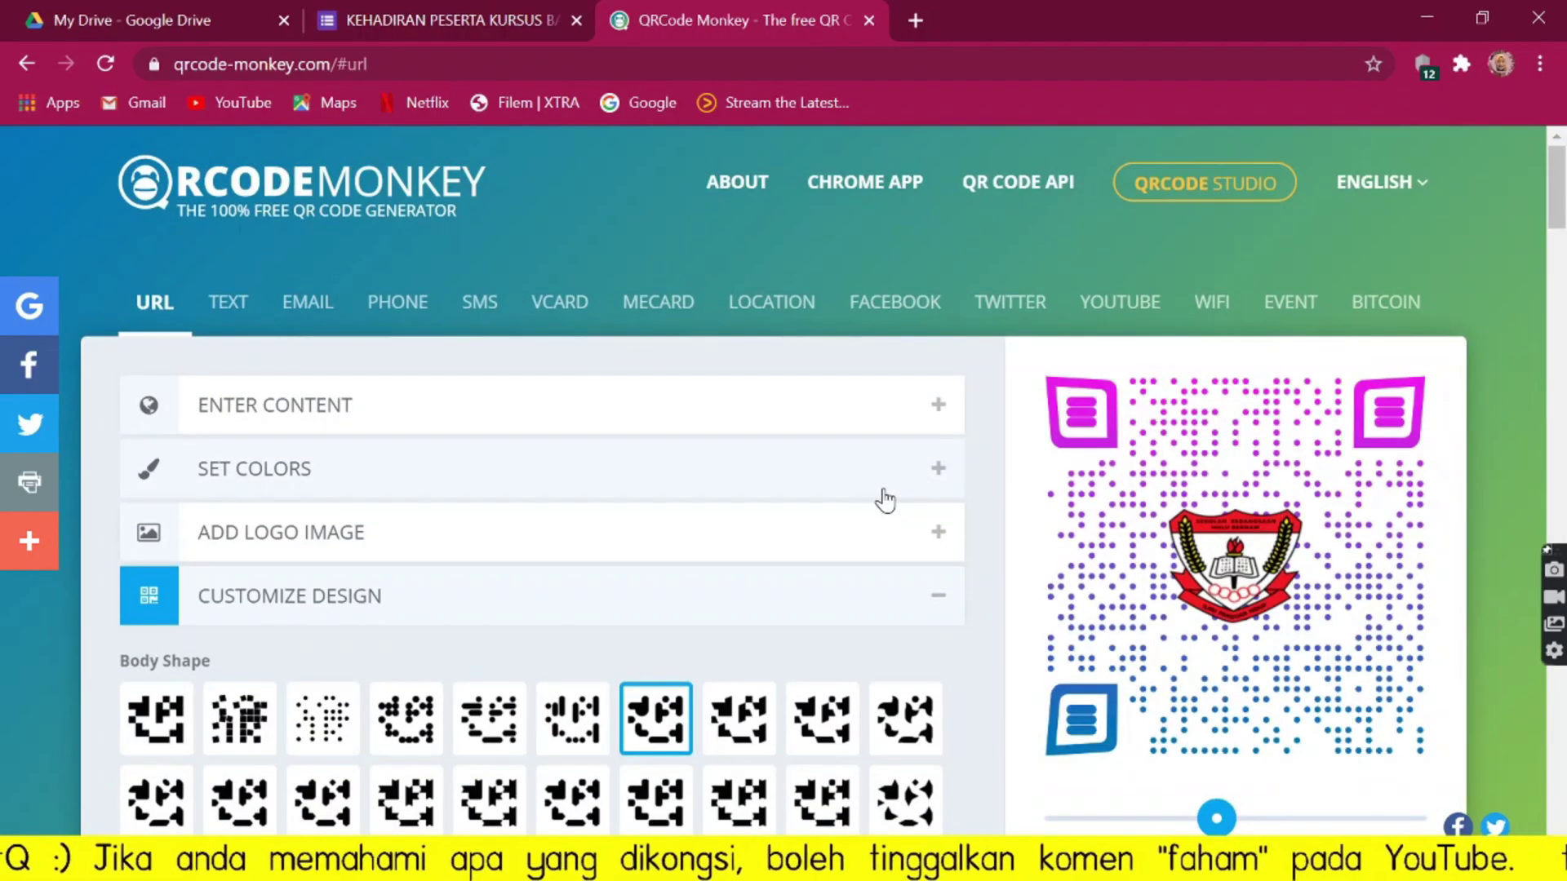
{"action": "scroll", "coordinate": [885, 499], "scroll_direction": "down", "scroll_amount": 3}
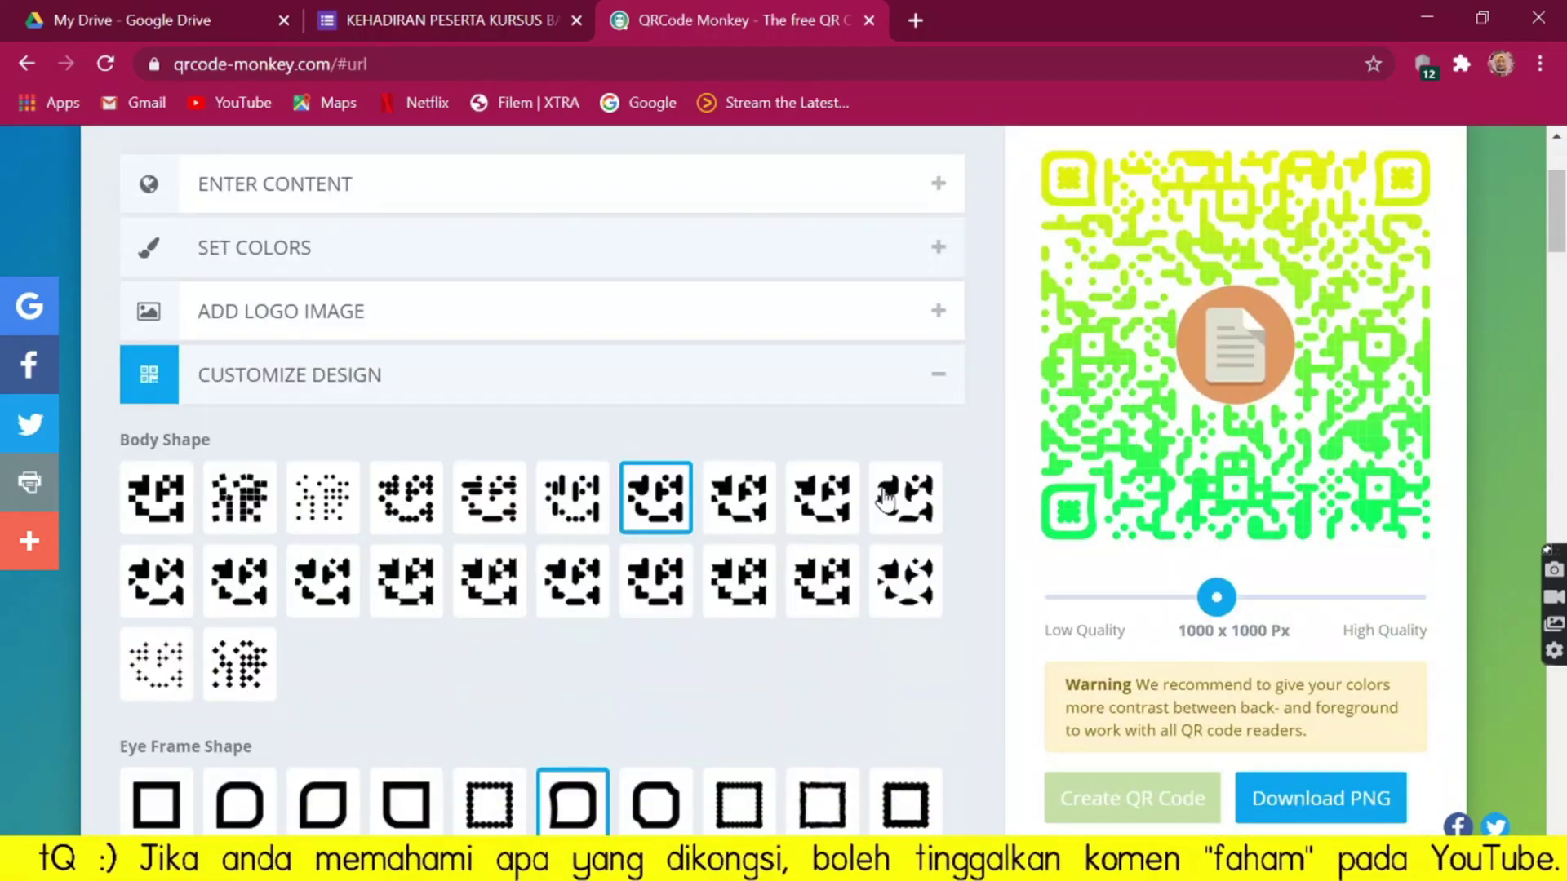
{"action": "scroll", "coordinate": [1014, 507], "scroll_direction": "up", "scroll_amount": 3}
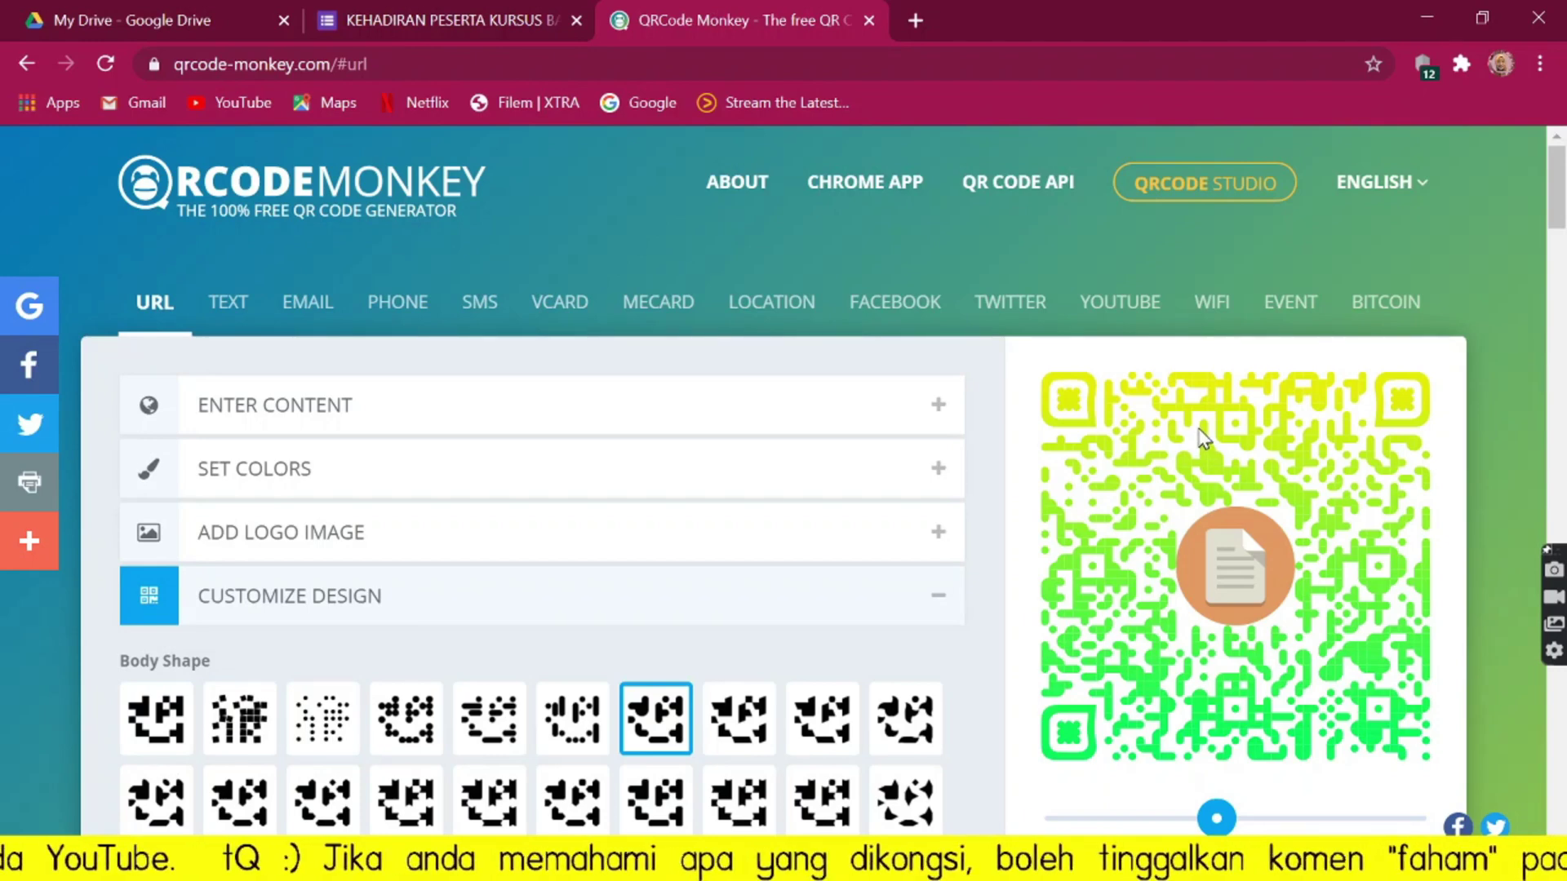
{"action": "scroll", "coordinate": [1178, 465], "scroll_direction": "down", "scroll_amount": 5}
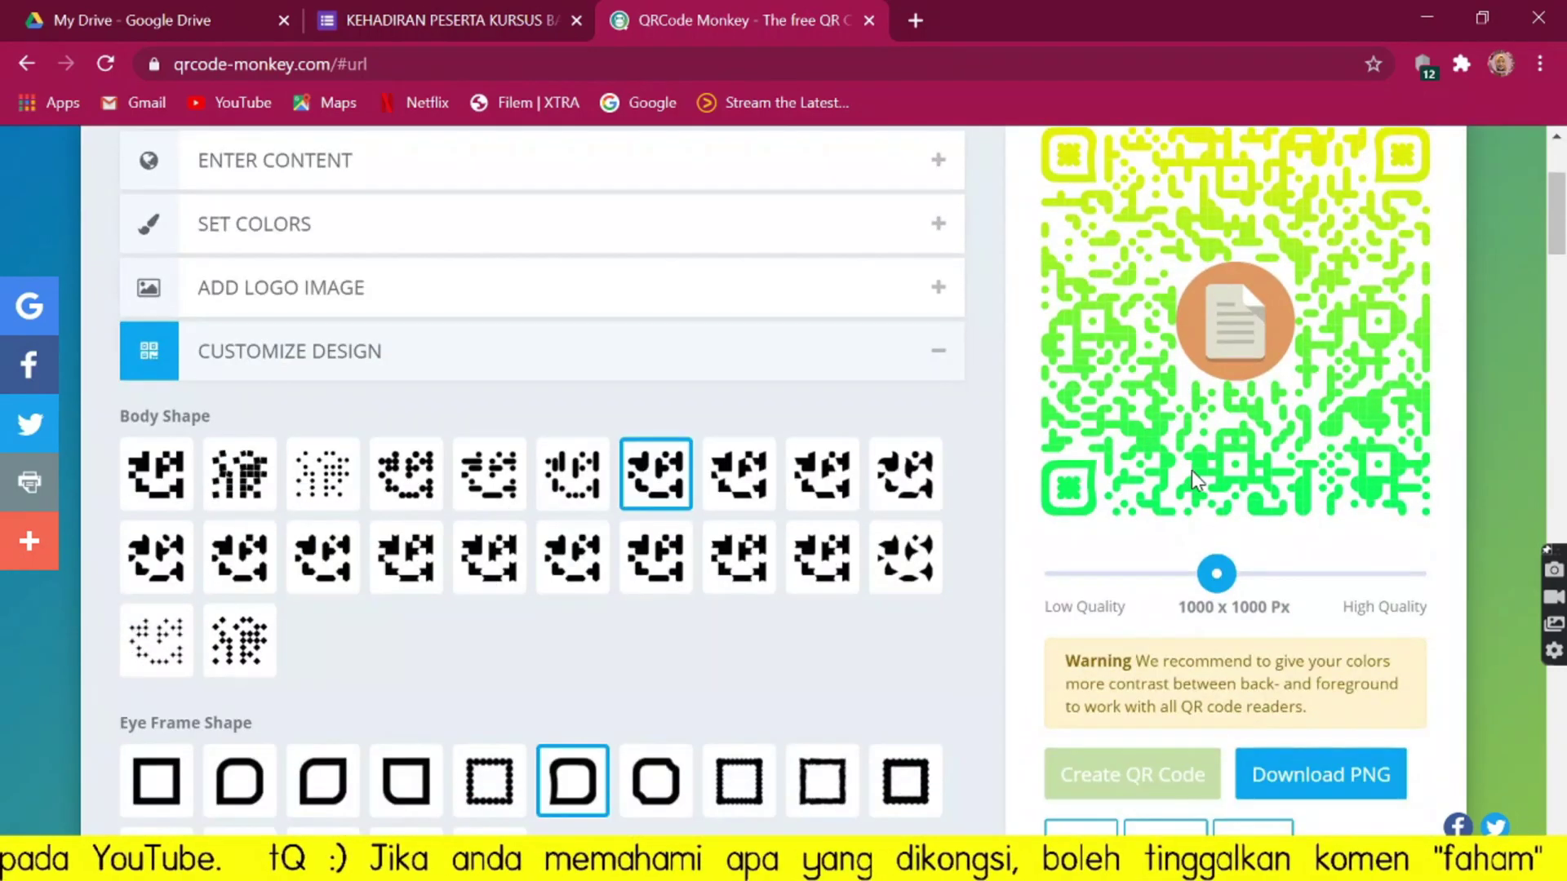
{"action": "left_click", "coordinate": [1327, 674]}
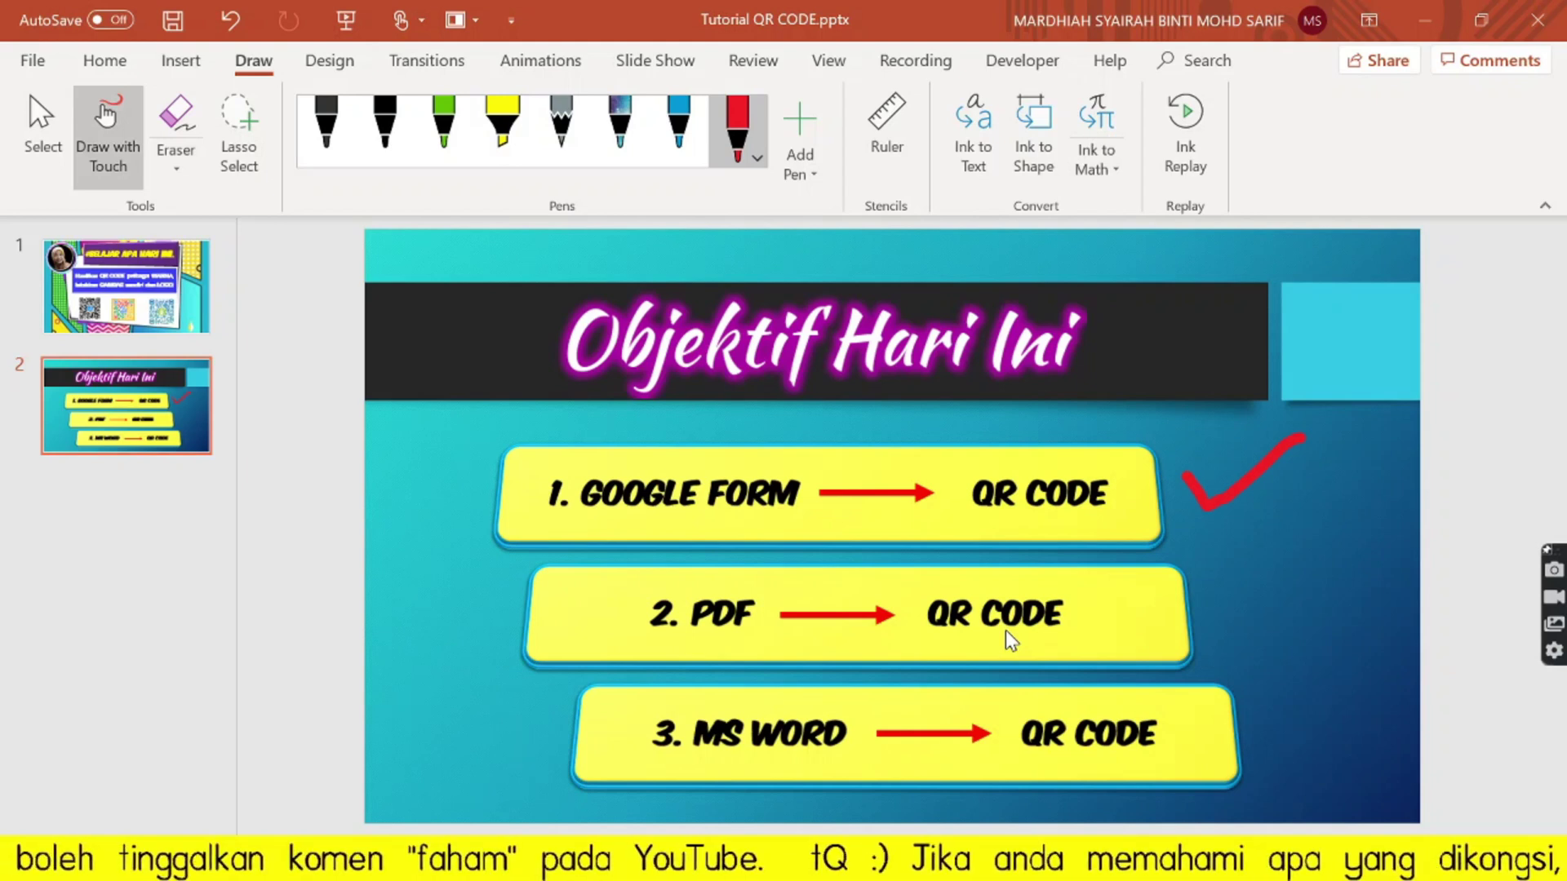
Draw a red pen check mark beside objective 2, PDF to QR code, and switch to RPT BAHASA MELAYU TAHUN 4 2020.docx in Word.
{"action": "left_click", "coordinate": [737, 135]}
{"action": "mouse_move", "coordinate": [1207, 604]}
{"action": "left_mouse_down"}
{"action": "mouse_move", "coordinate": [1237, 649]}
{"action": "mouse_move", "coordinate": [1319, 581]}
{"action": "left_mouse_up"}
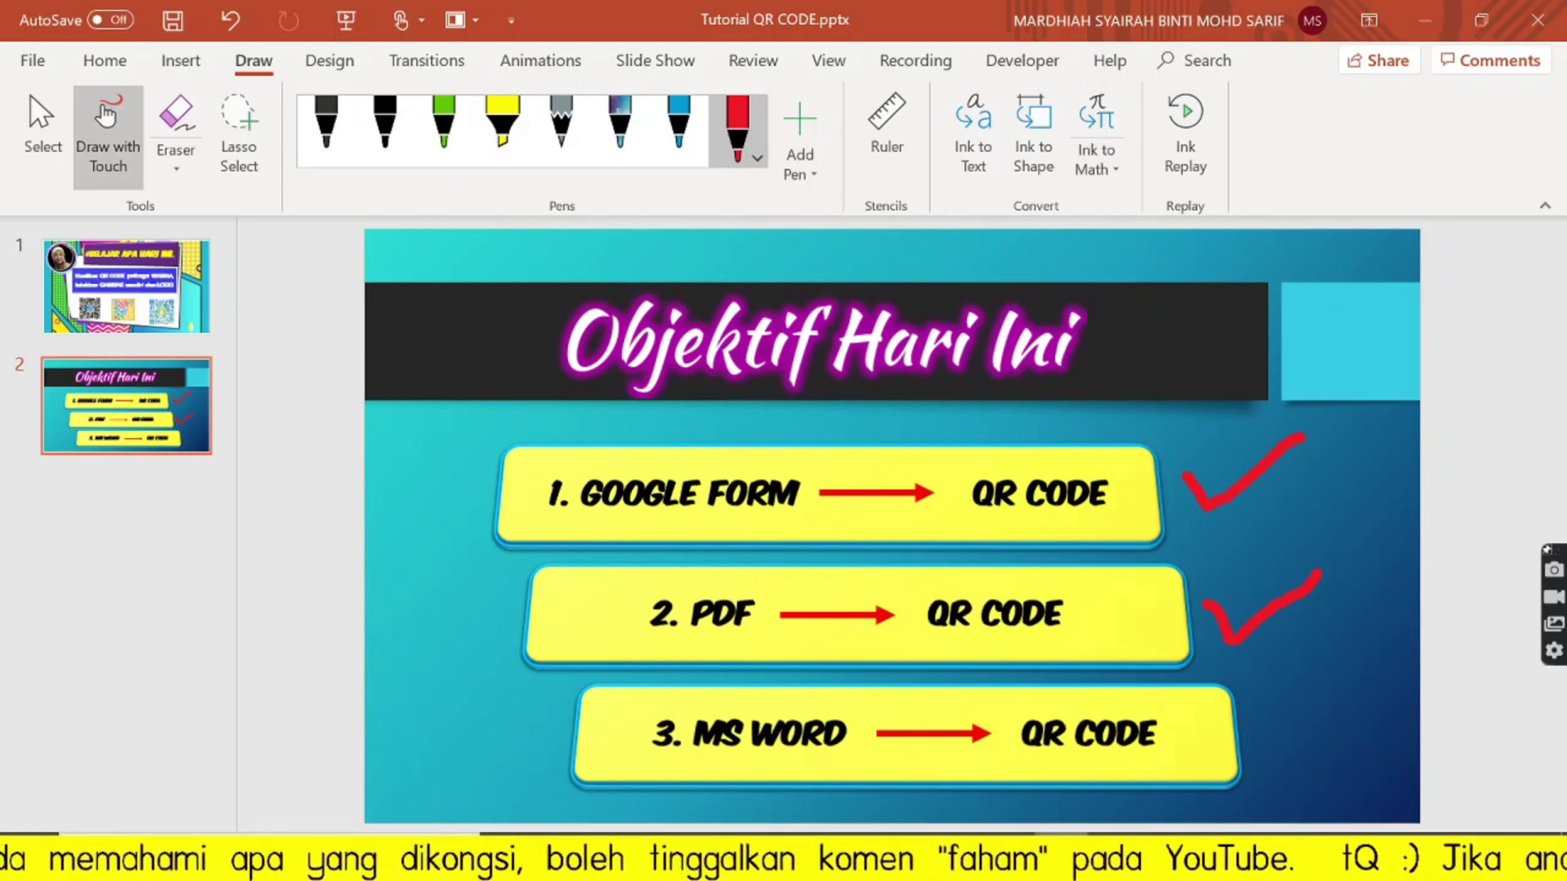
{"action": "left_click", "coordinate": [957, 861]}
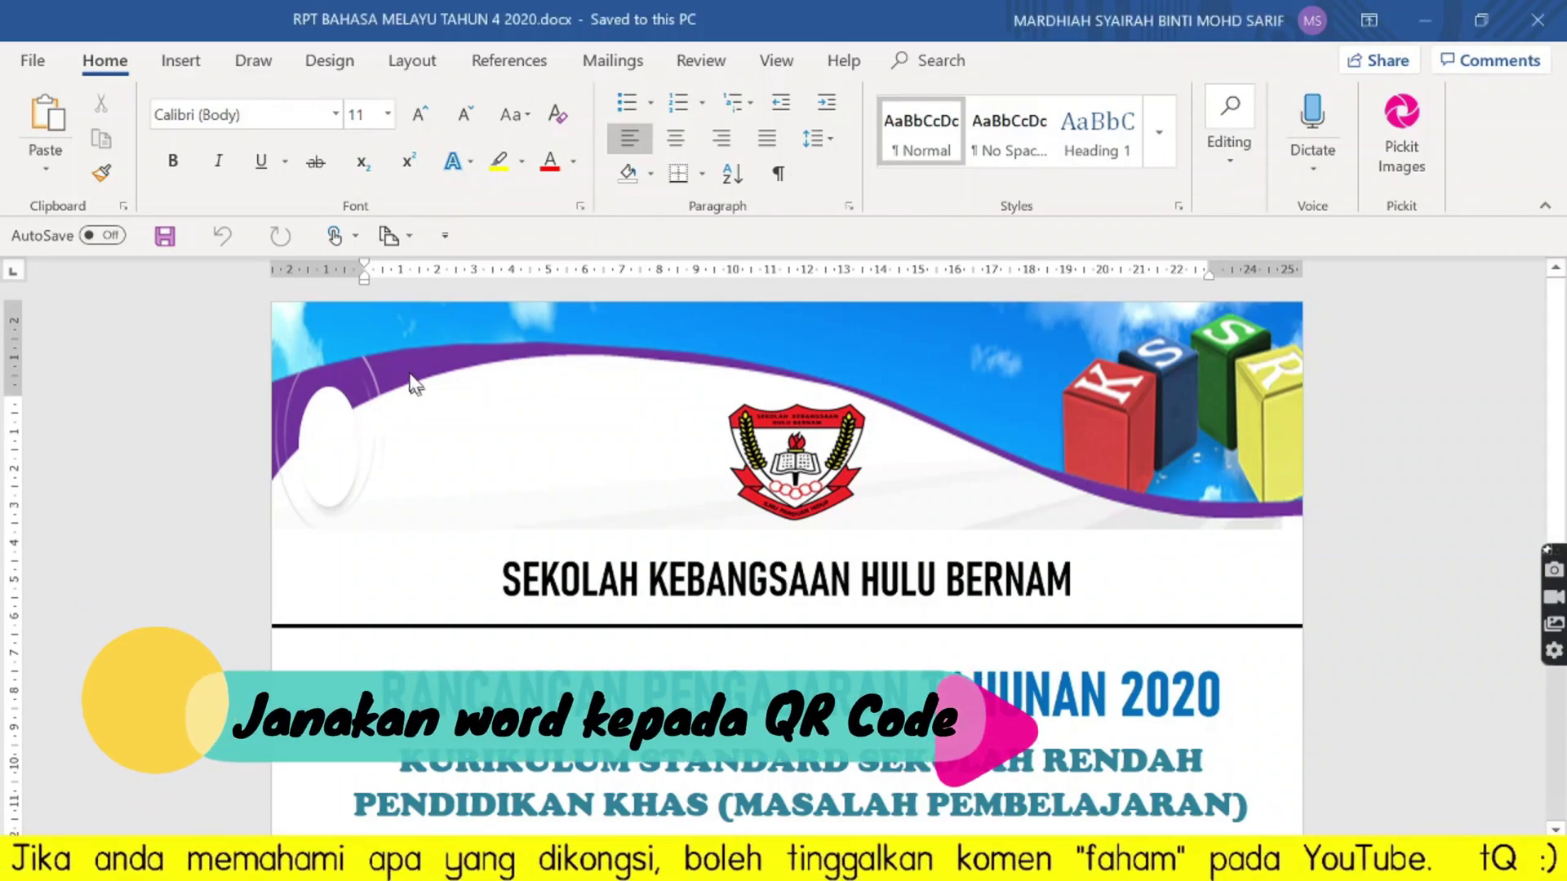
Switch from the Word document to the My Drive page of Google Drive in Chrome.
{"action": "scroll", "coordinate": [412, 384], "scroll_direction": "down", "scroll_amount": 1}
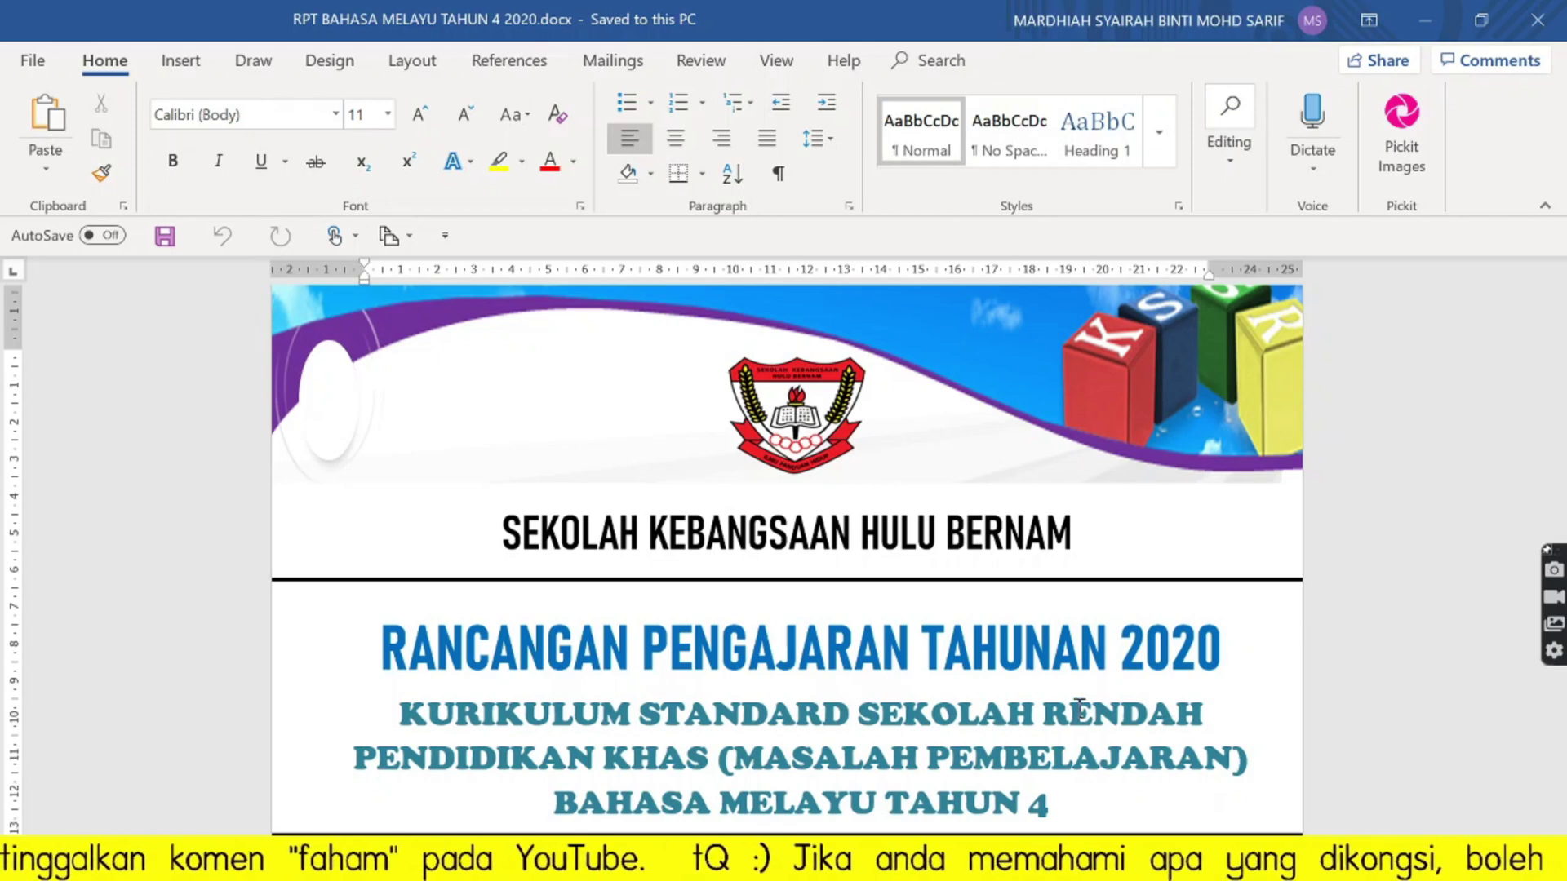
{"action": "mouse_move", "coordinate": [952, 861]}
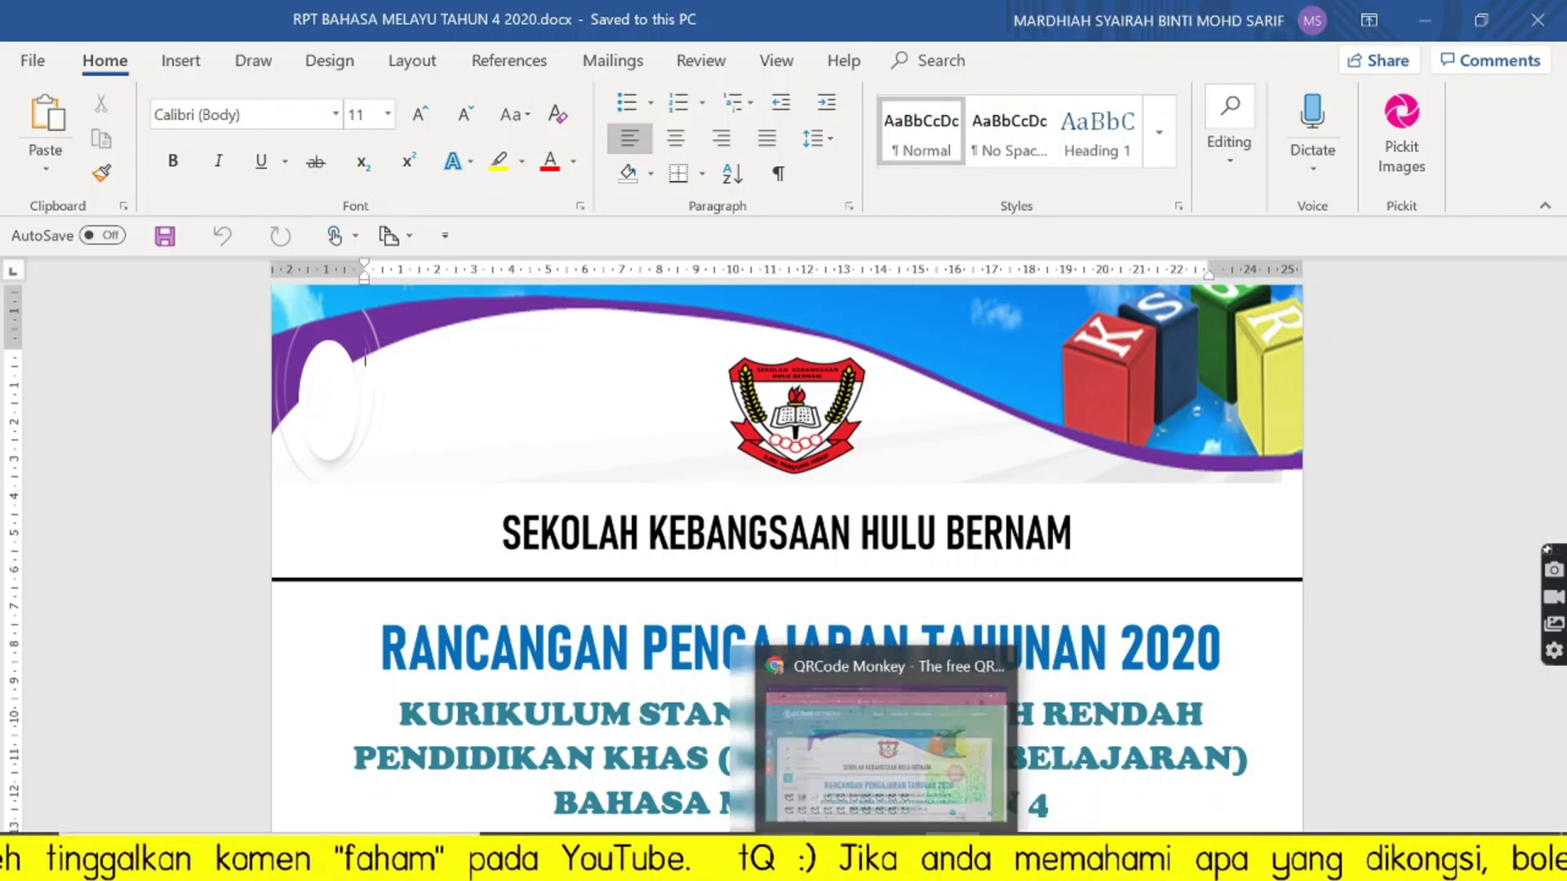
{"action": "left_click", "coordinate": [788, 858]}
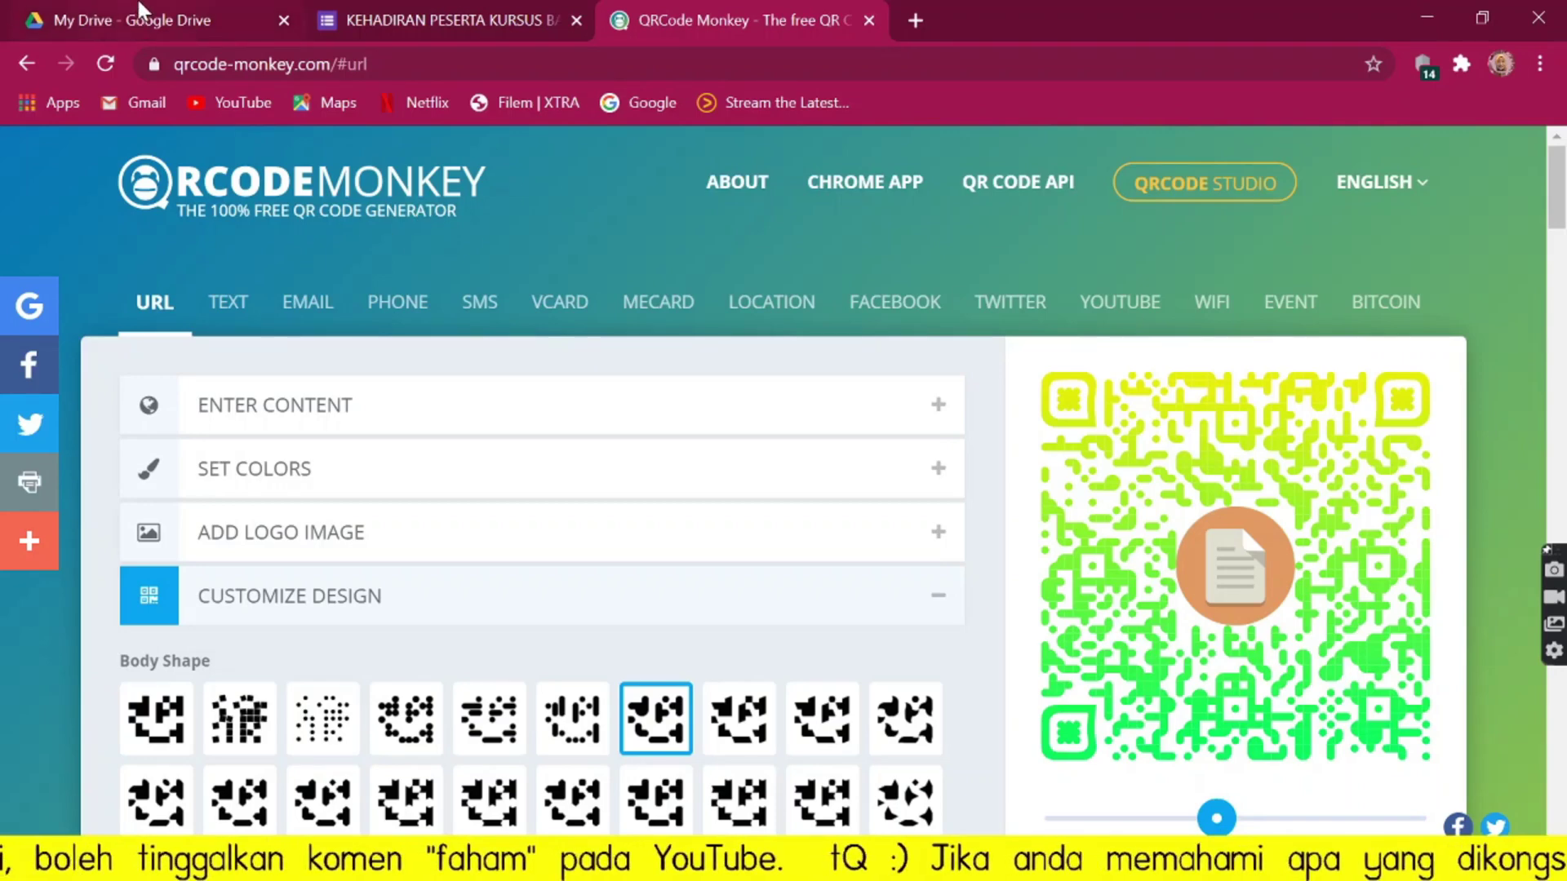
{"action": "left_click", "coordinate": [139, 21]}
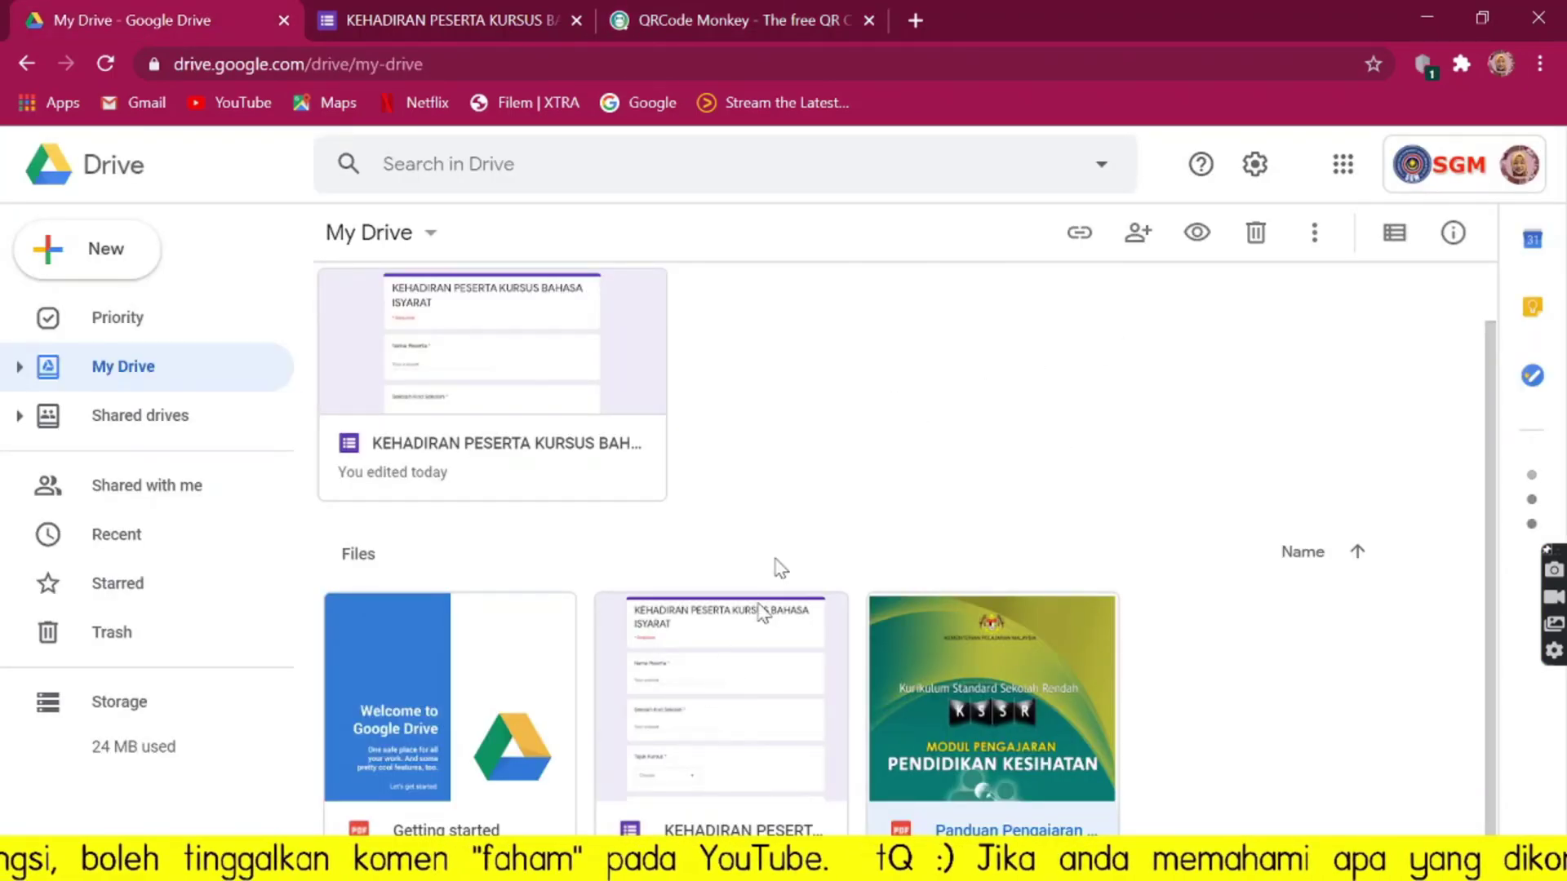
Upload RPT BAHASA MELAYU TAHUN 4 2020.docx from the Desktop to My Drive and dismiss the upload notice.
{"action": "left_click", "coordinate": [99, 254]}
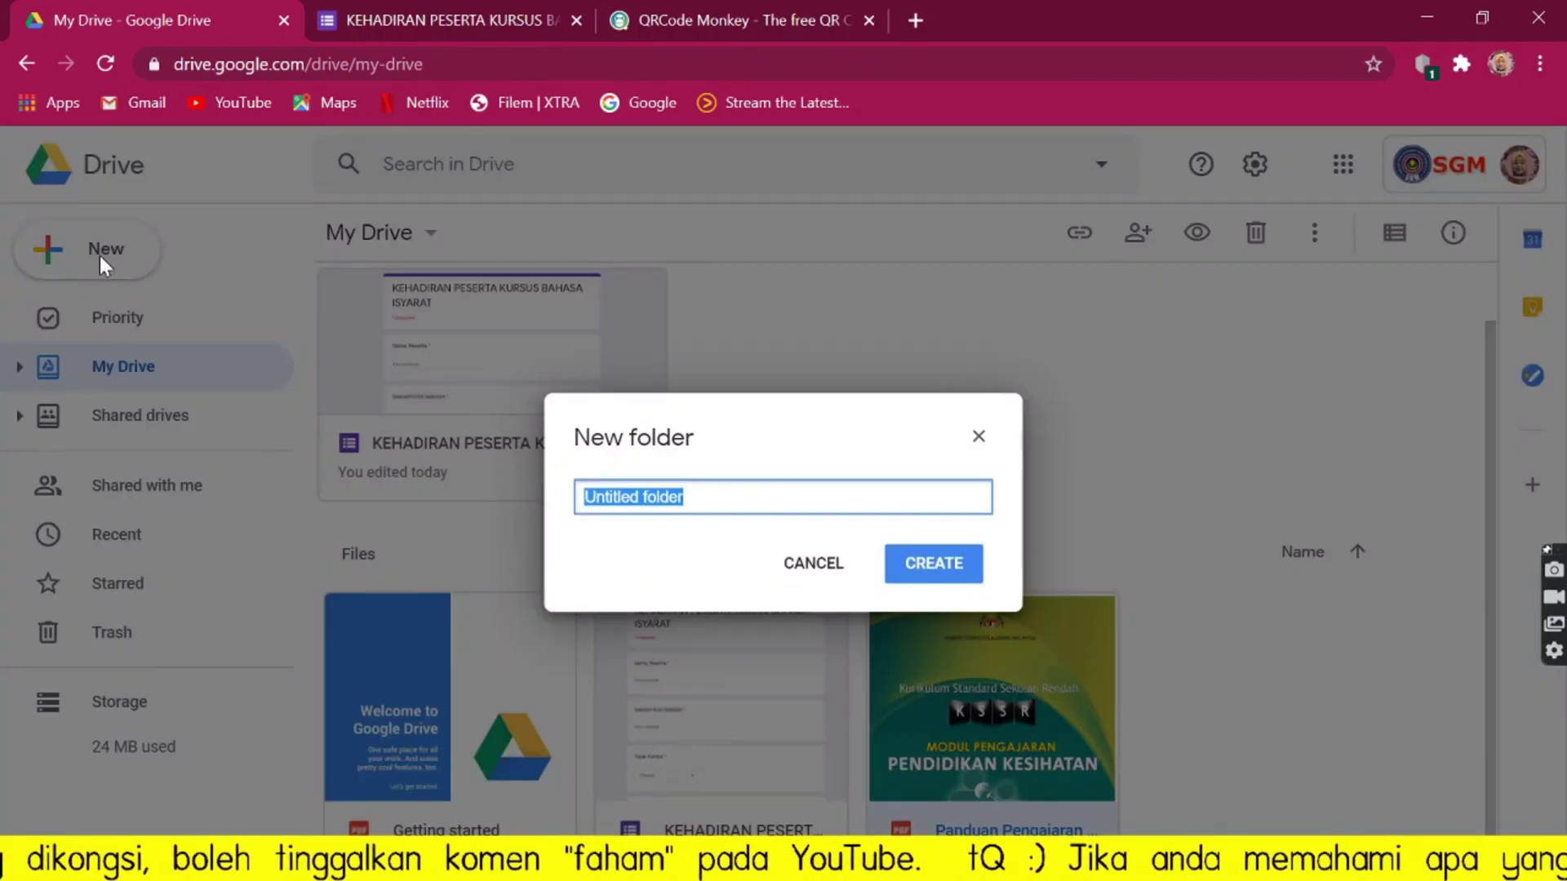
{"action": "left_click", "coordinate": [977, 438]}
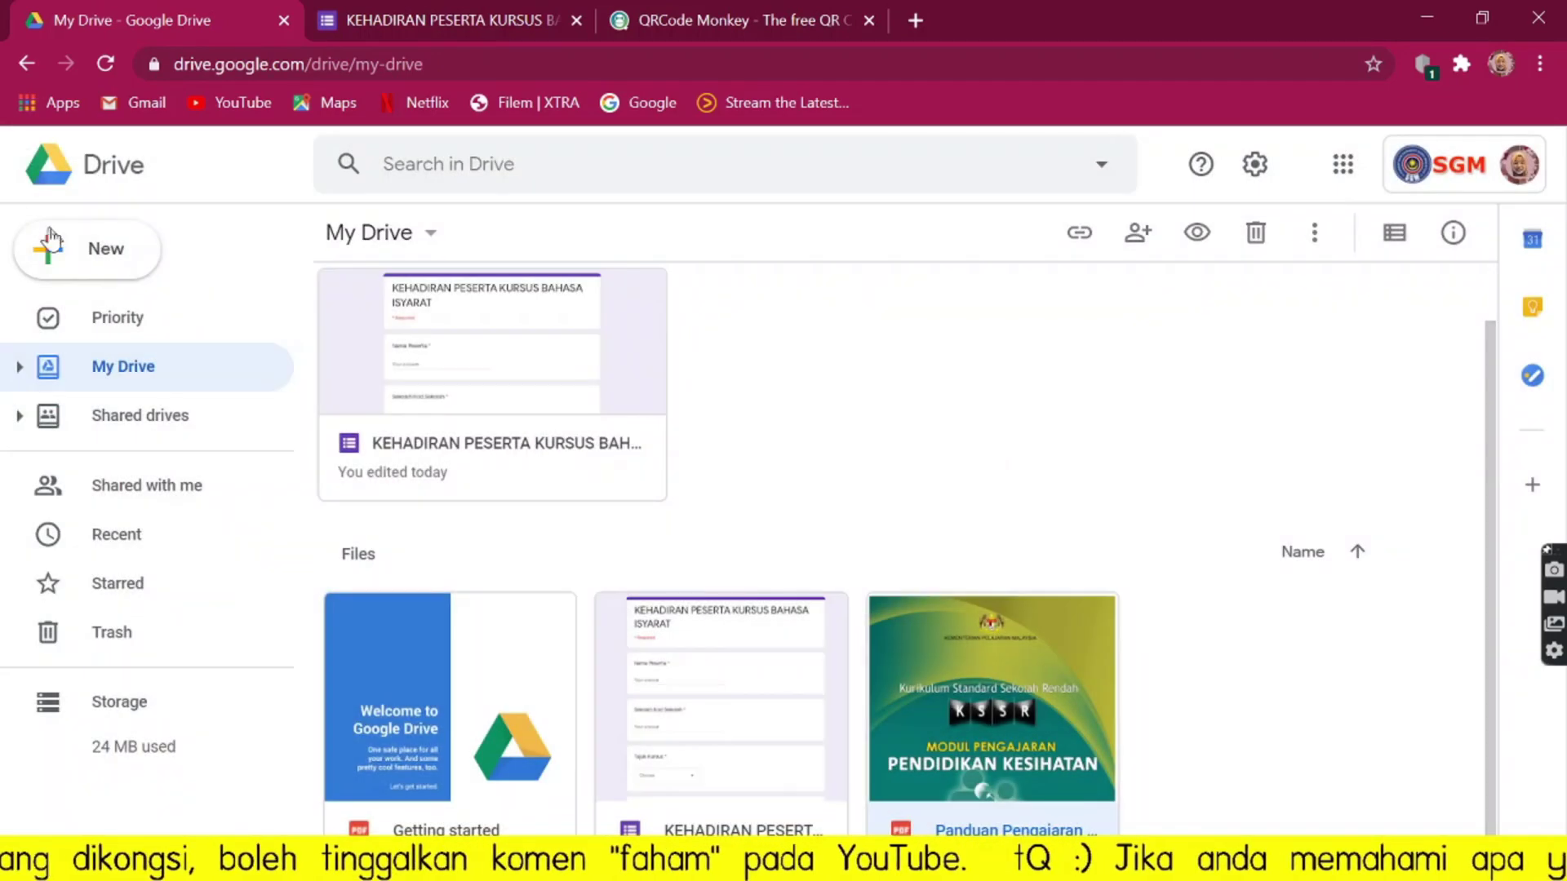
{"action": "left_click", "coordinate": [86, 249]}
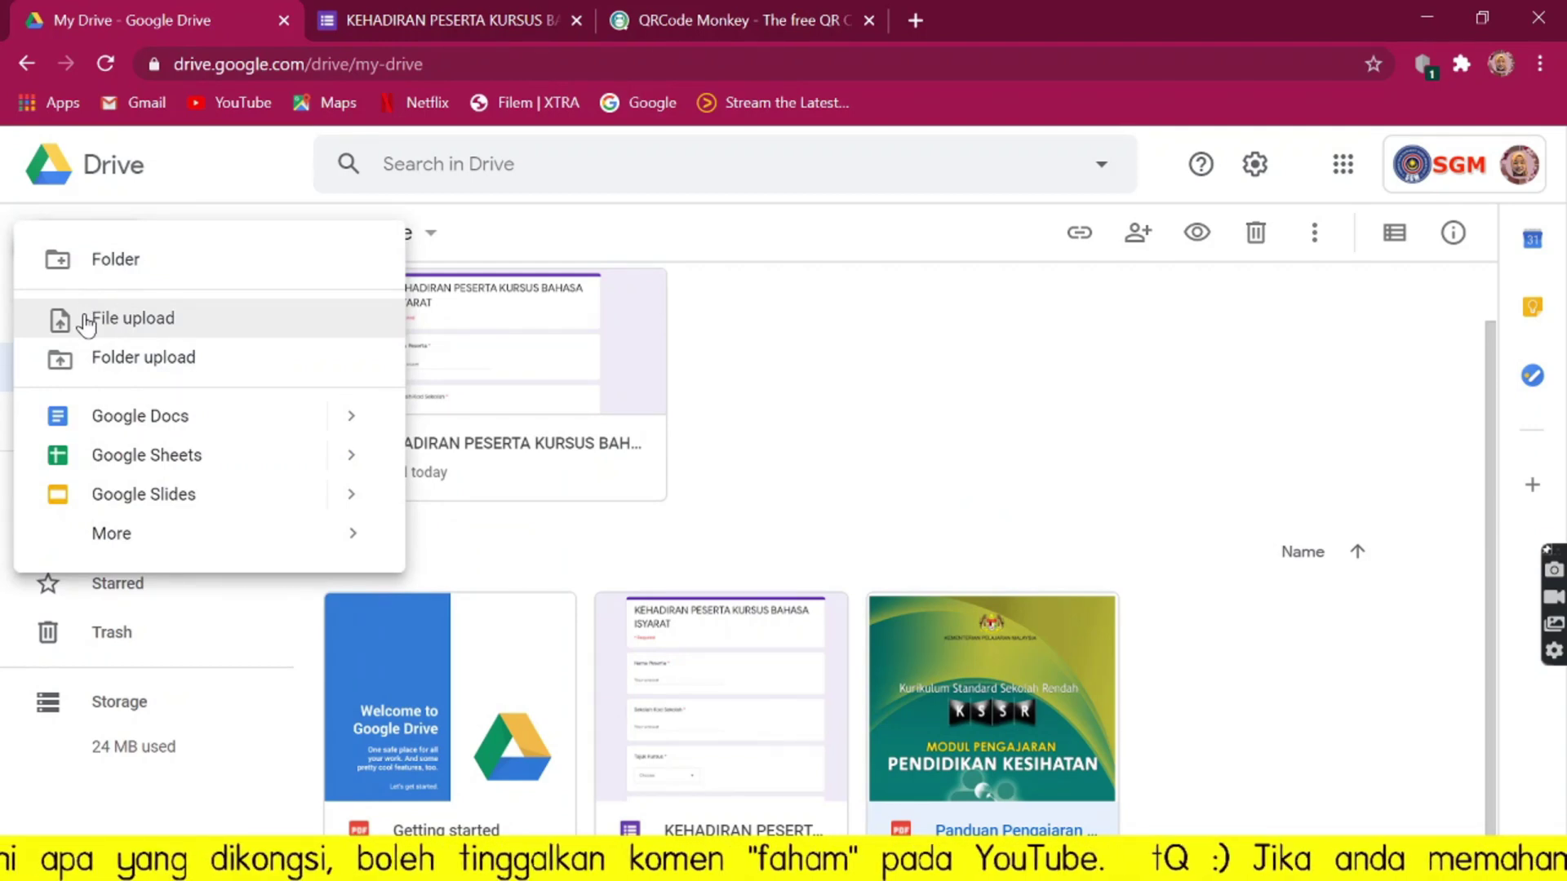
{"action": "left_click", "coordinate": [87, 320]}
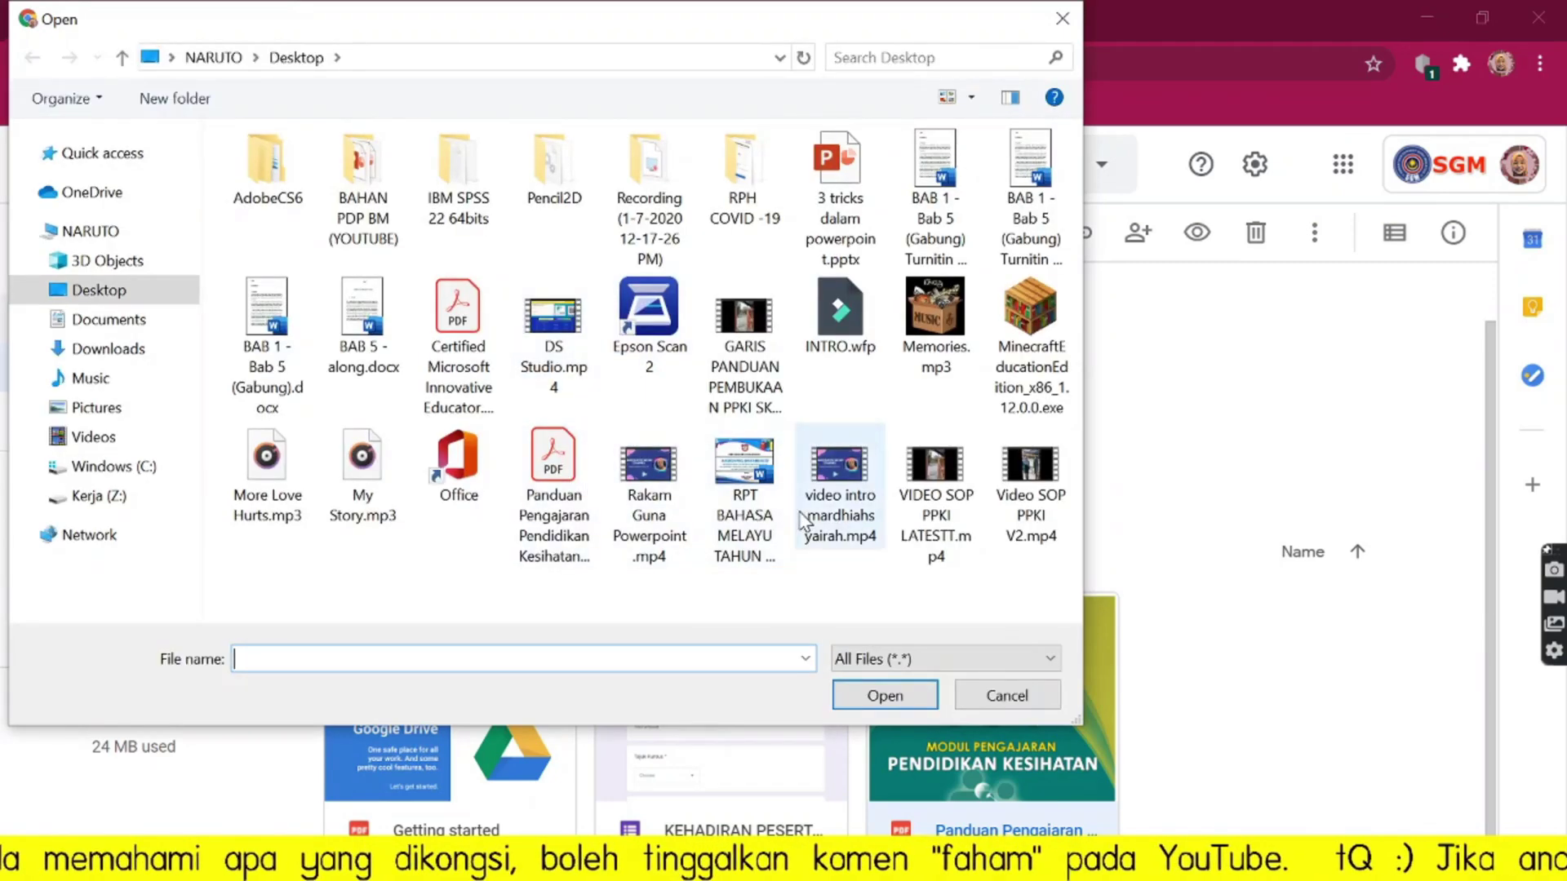
{"action": "left_click", "coordinate": [732, 493]}
{"action": "left_click", "coordinate": [896, 699]}
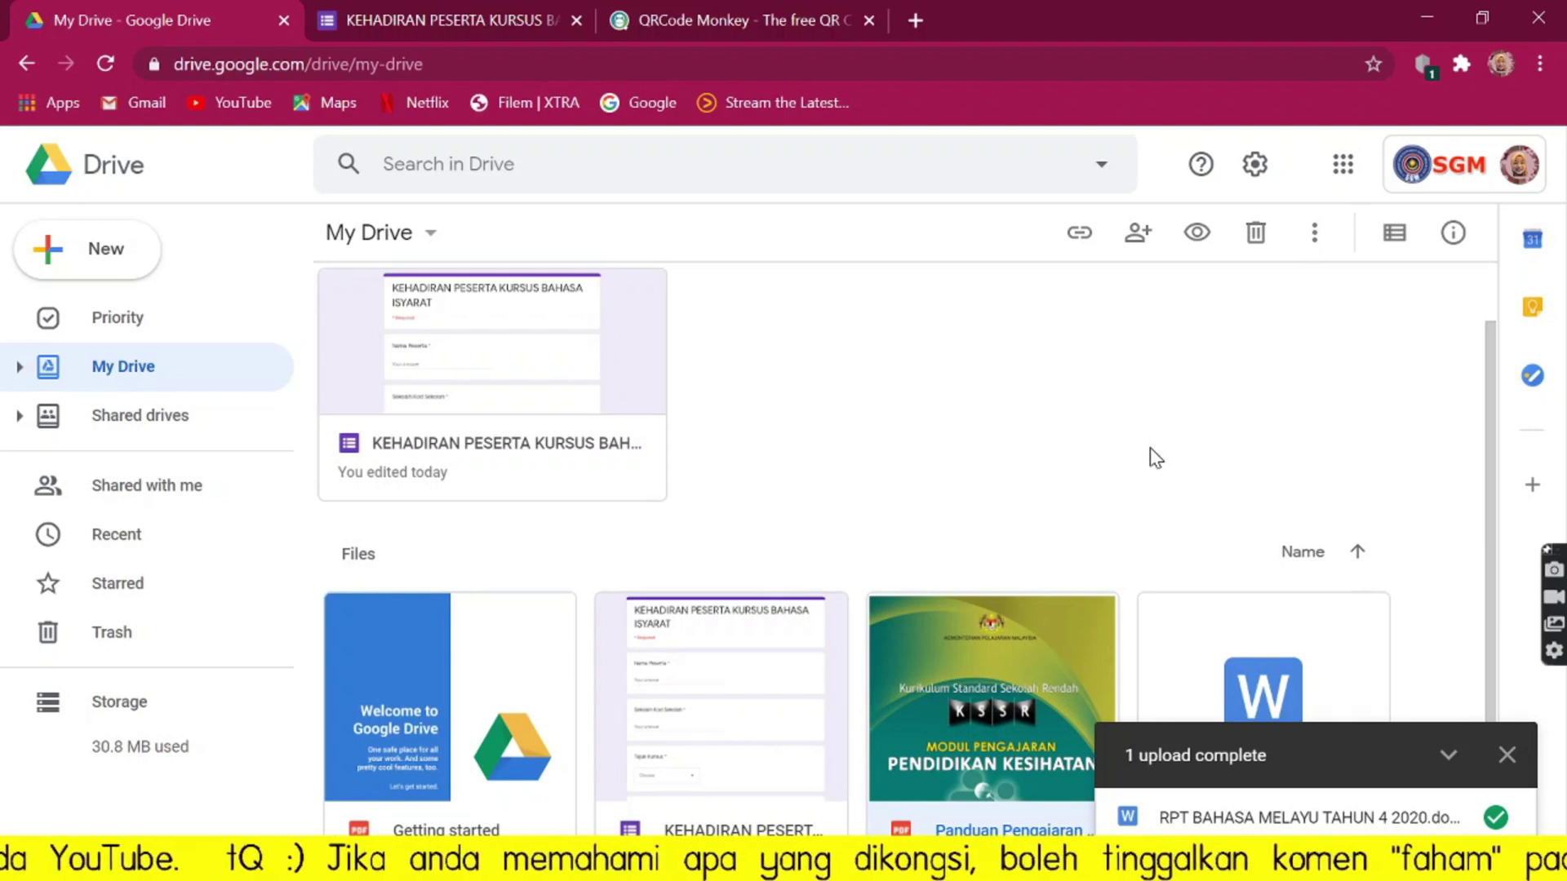
{"action": "left_click", "coordinate": [1508, 756]}
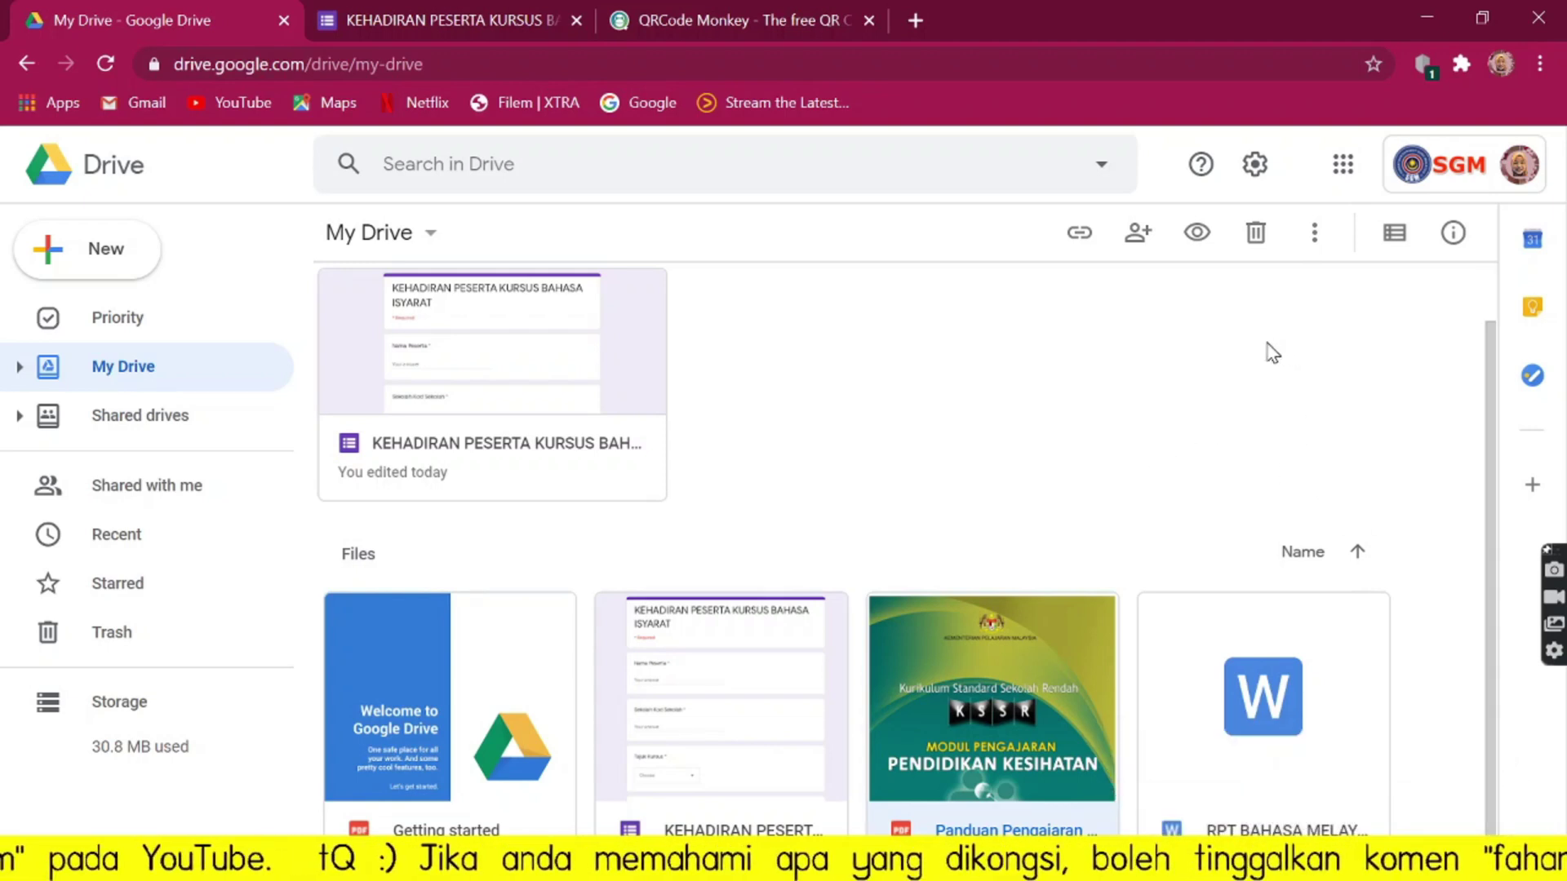
Share the uploaded Word file with Anyone with the link as Viewer and copy its link.
{"action": "right_click", "coordinate": [1256, 644]}
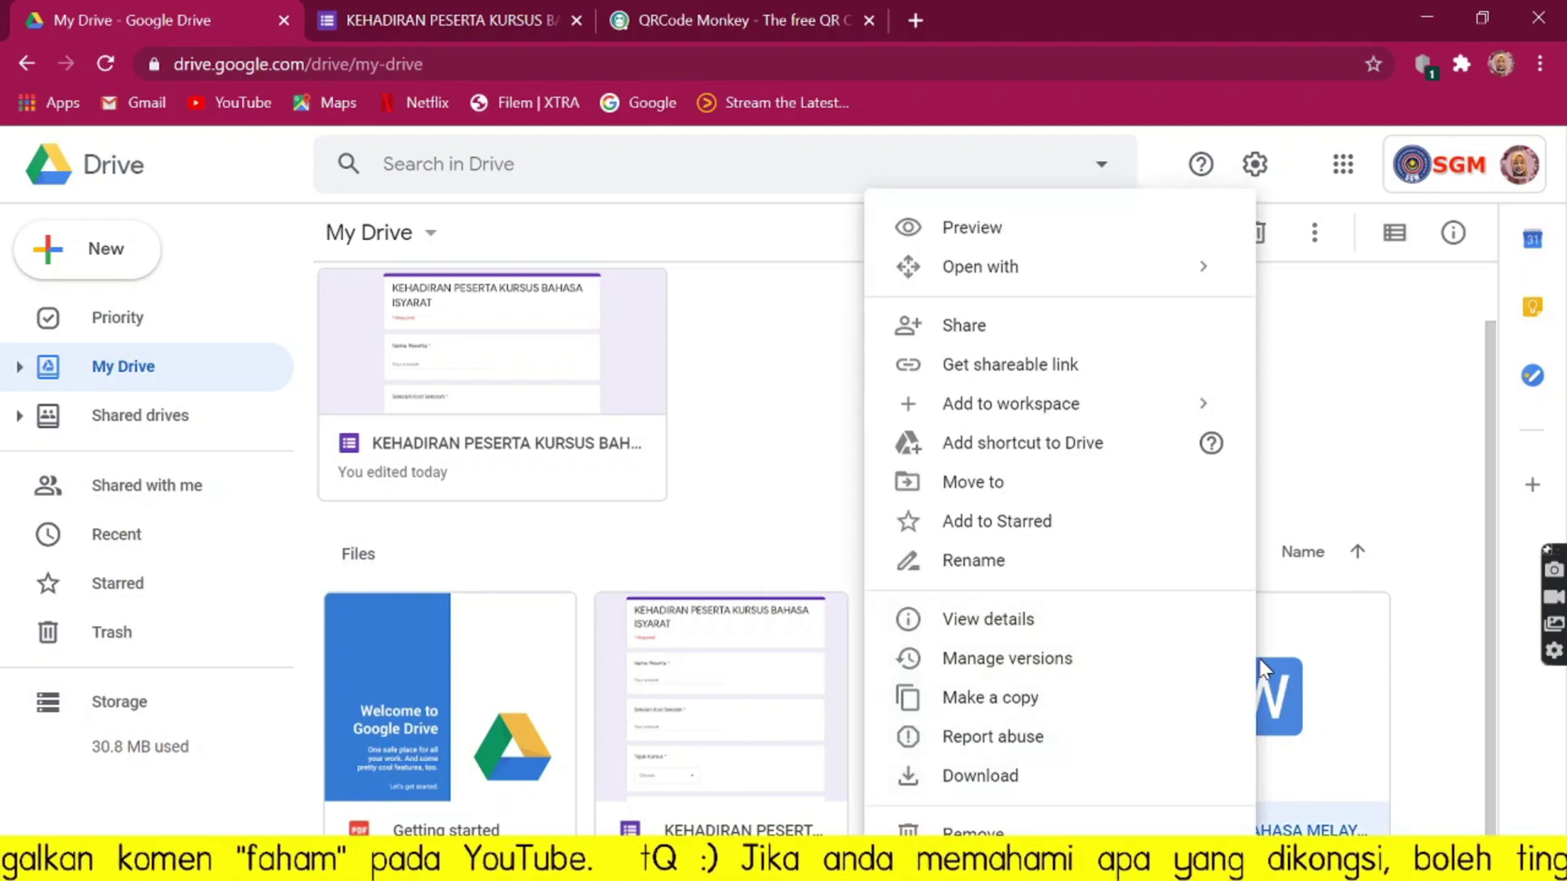
{"action": "left_click", "coordinate": [1007, 374]}
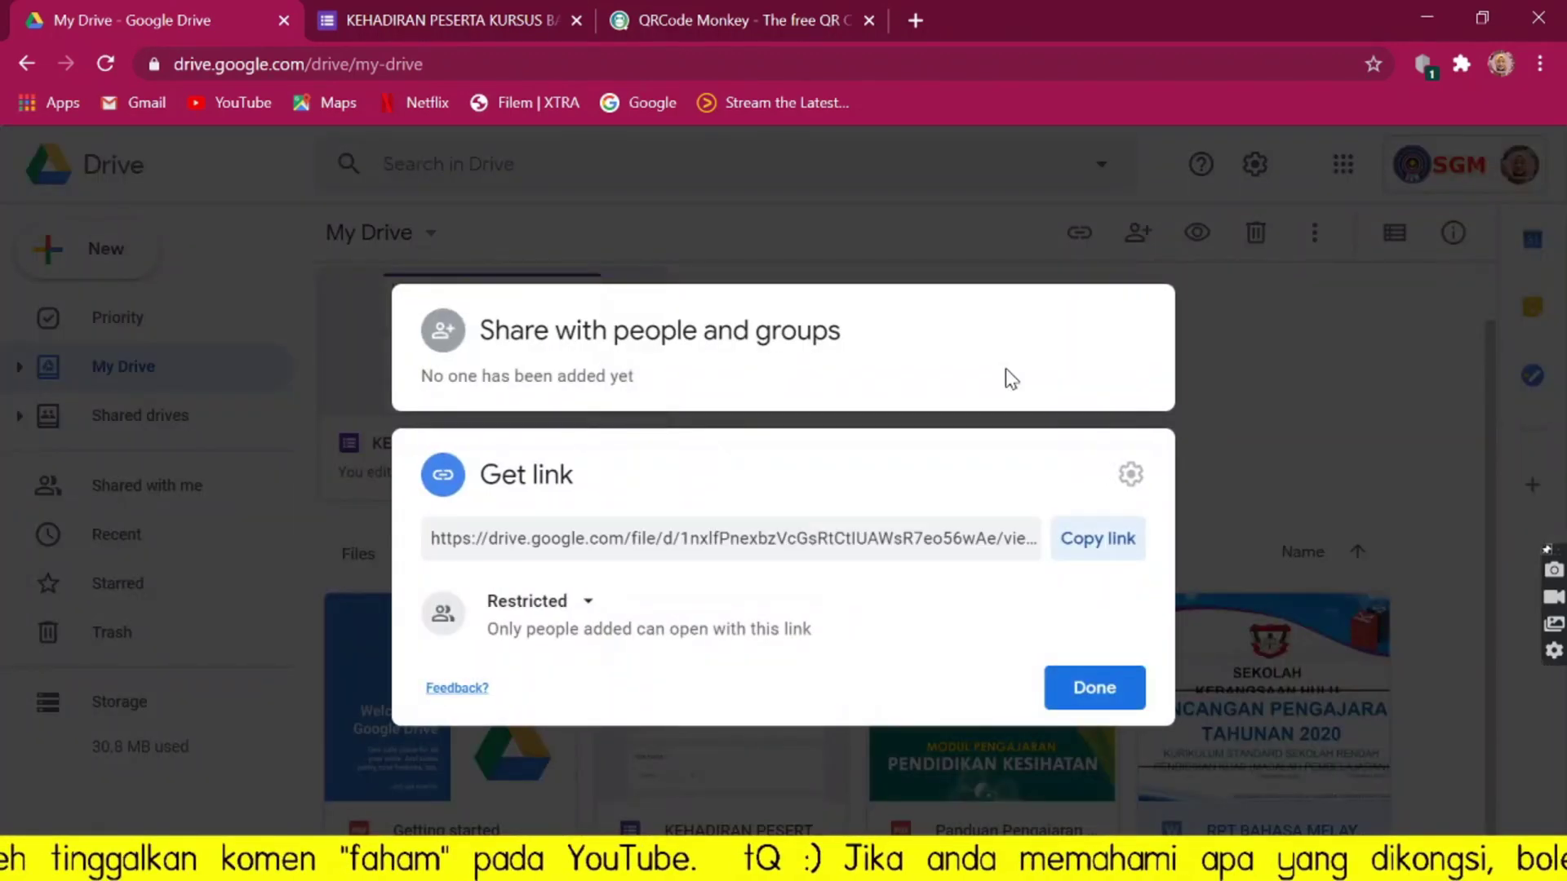
{"action": "left_click", "coordinate": [809, 558]}
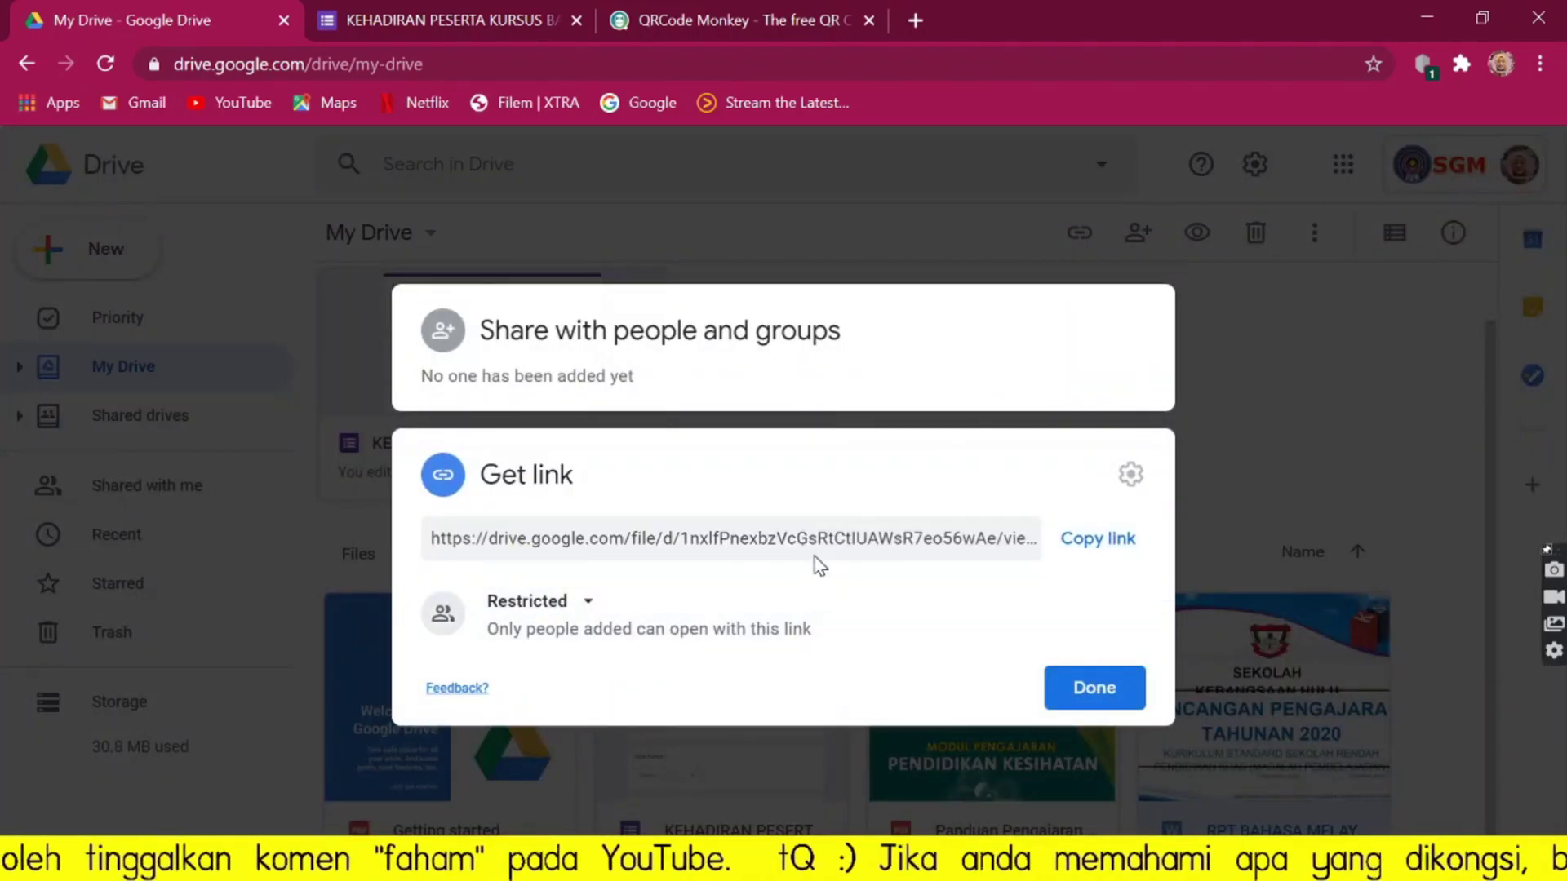
{"action": "left_click", "coordinate": [573, 605]}
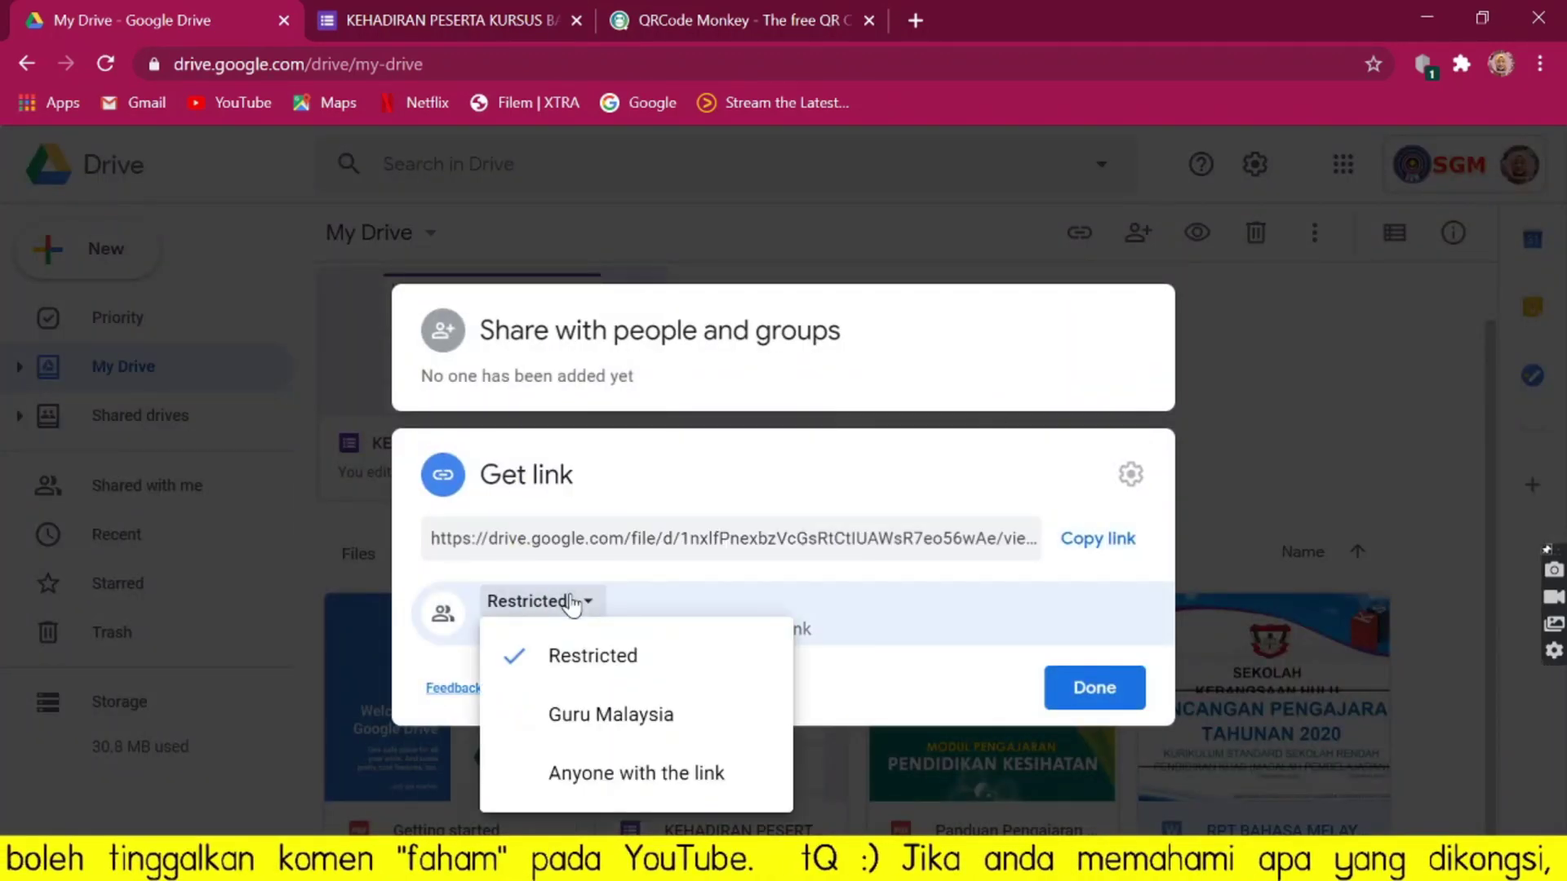
{"action": "left_click", "coordinate": [652, 776]}
{"action": "left_click", "coordinate": [1096, 502]}
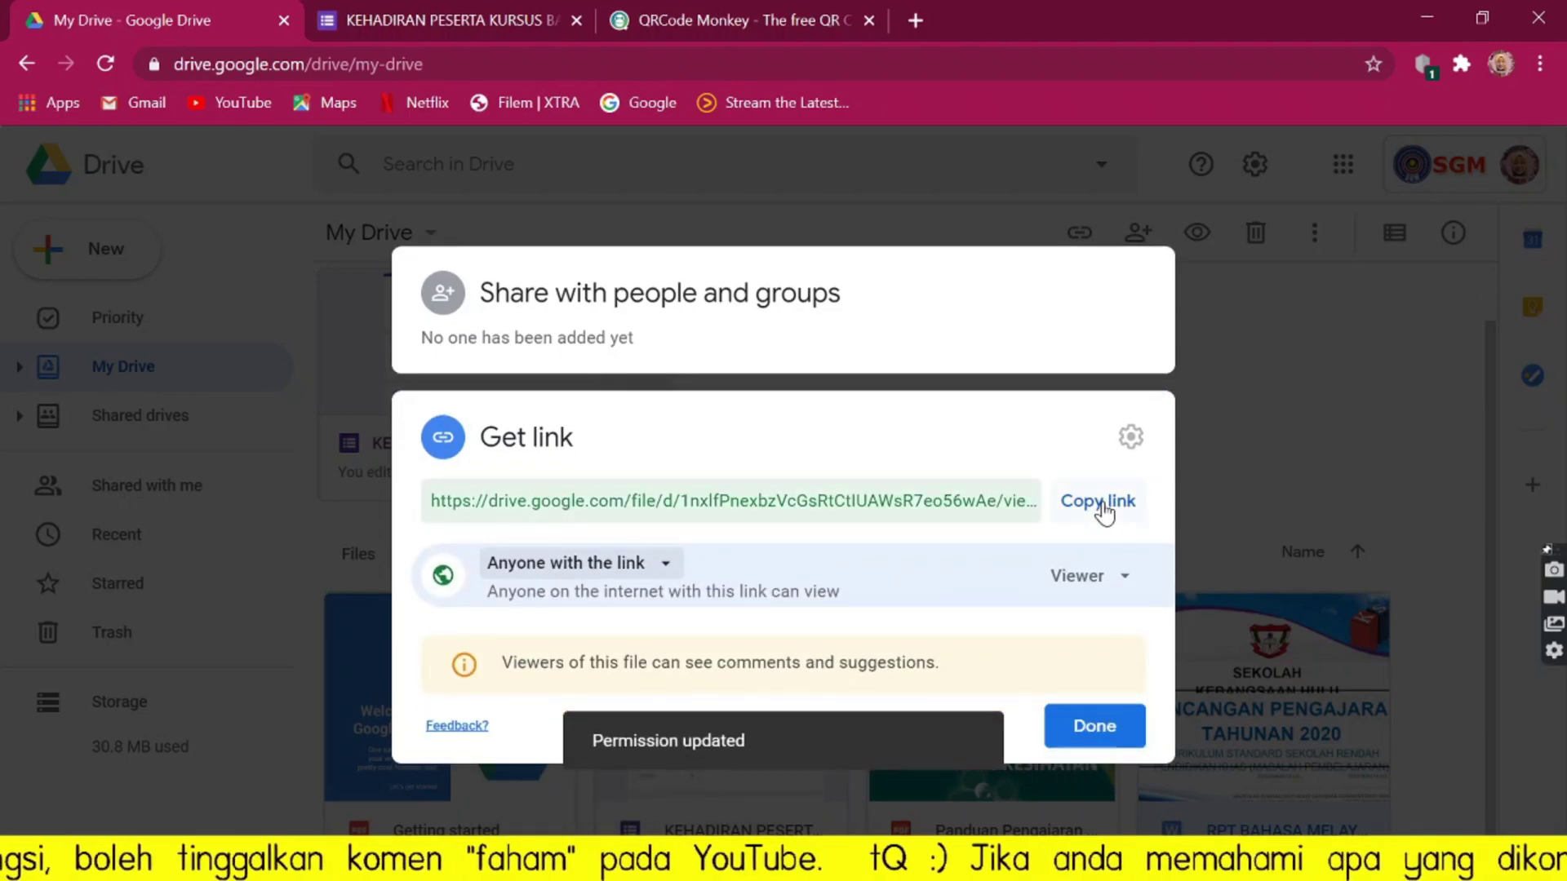
{"action": "left_click", "coordinate": [1095, 726]}
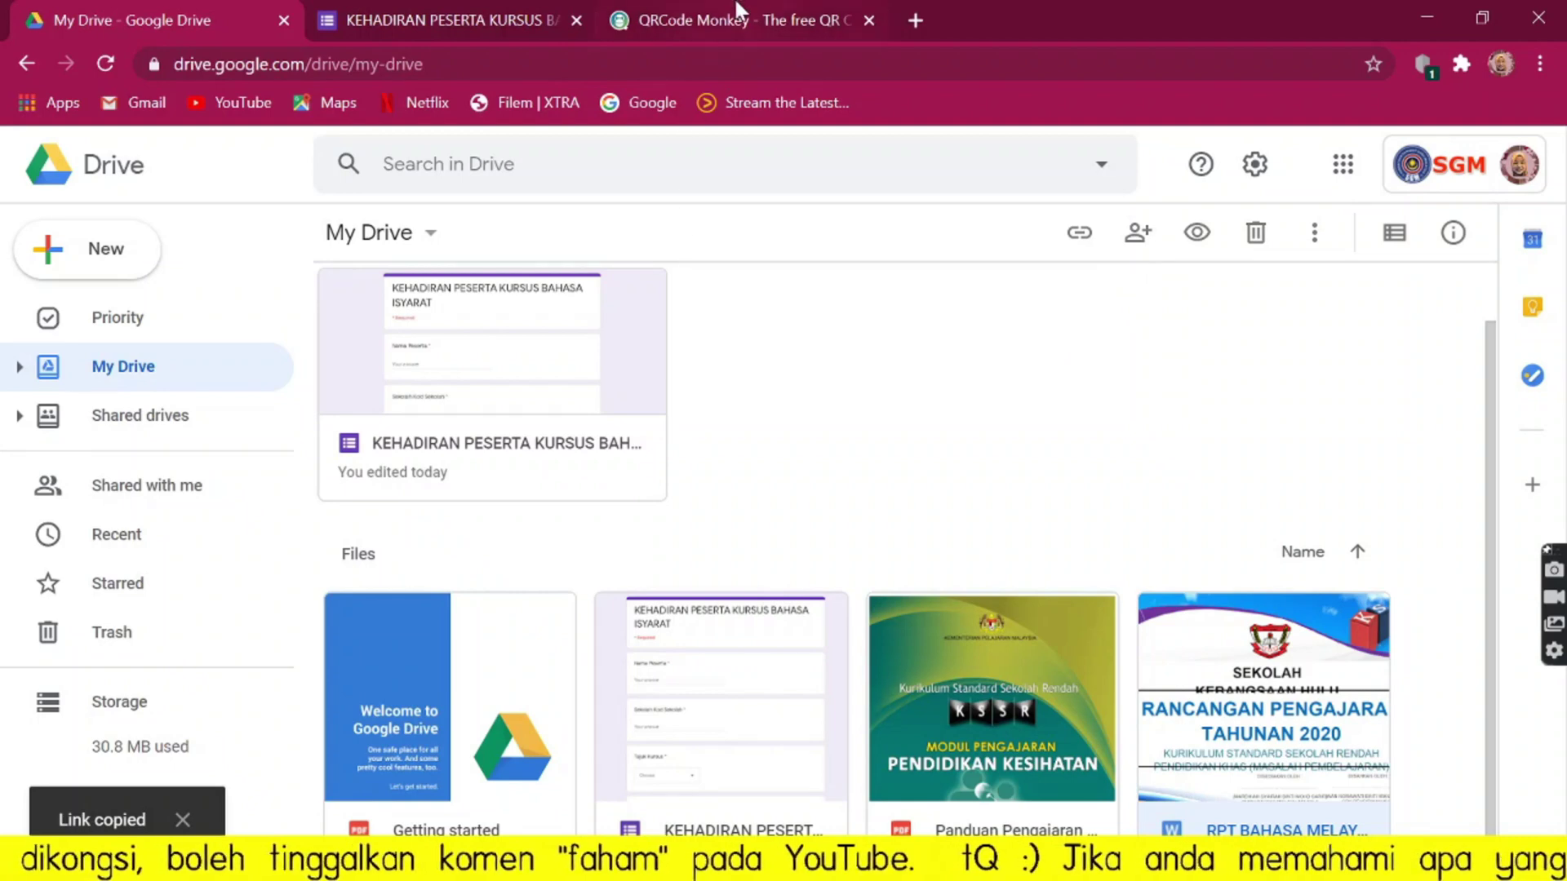
Replace the URL content in QRCode Monkey with the copied Google Drive link of the Word file.
{"action": "left_click", "coordinate": [739, 9]}
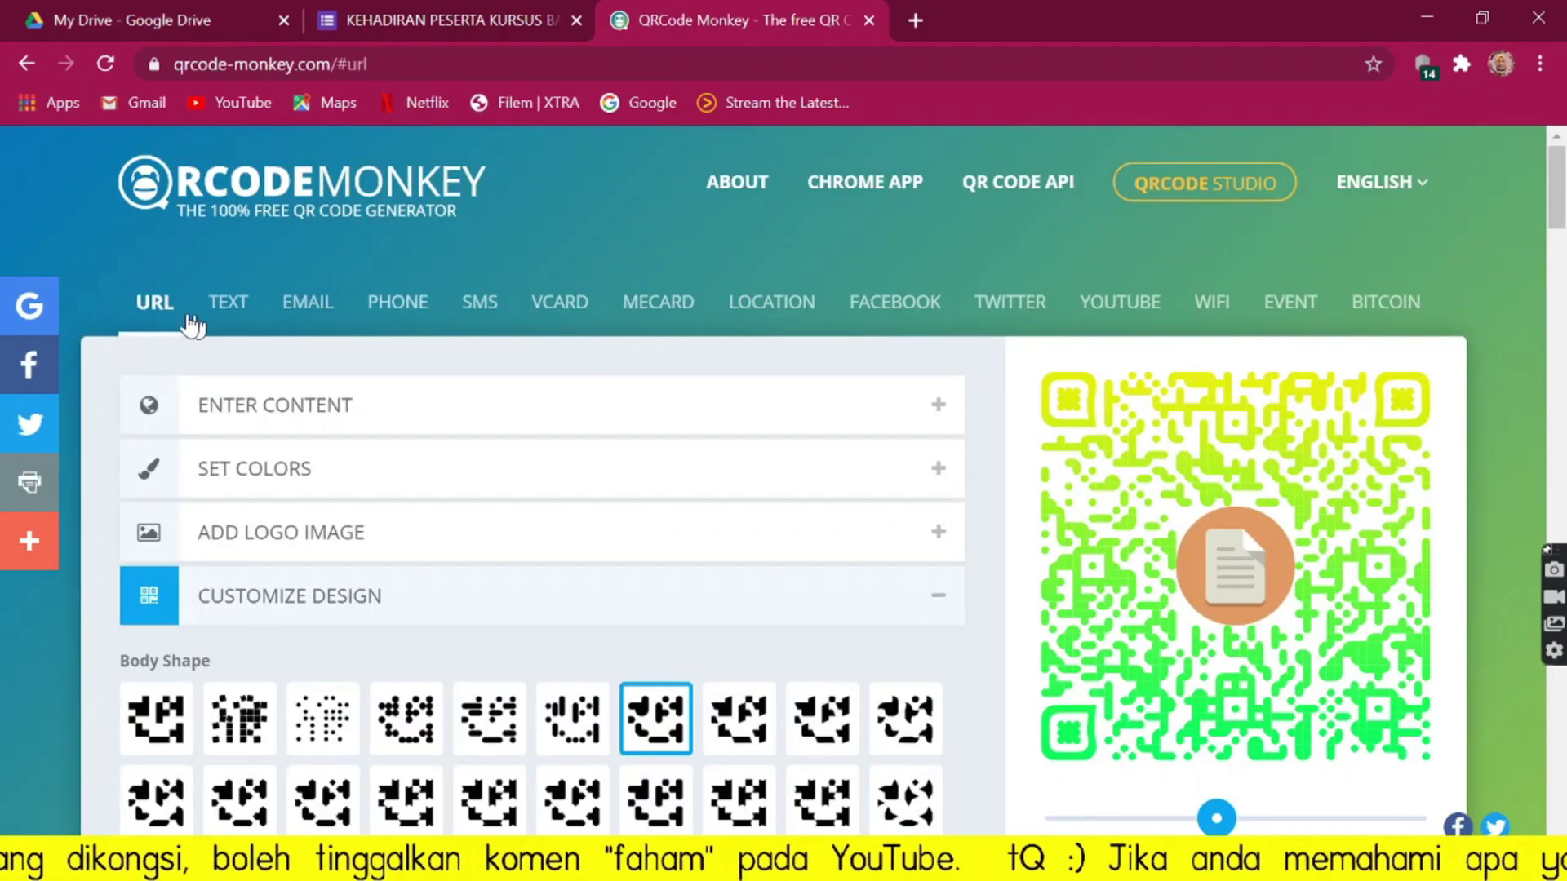
{"action": "left_click", "coordinate": [146, 318]}
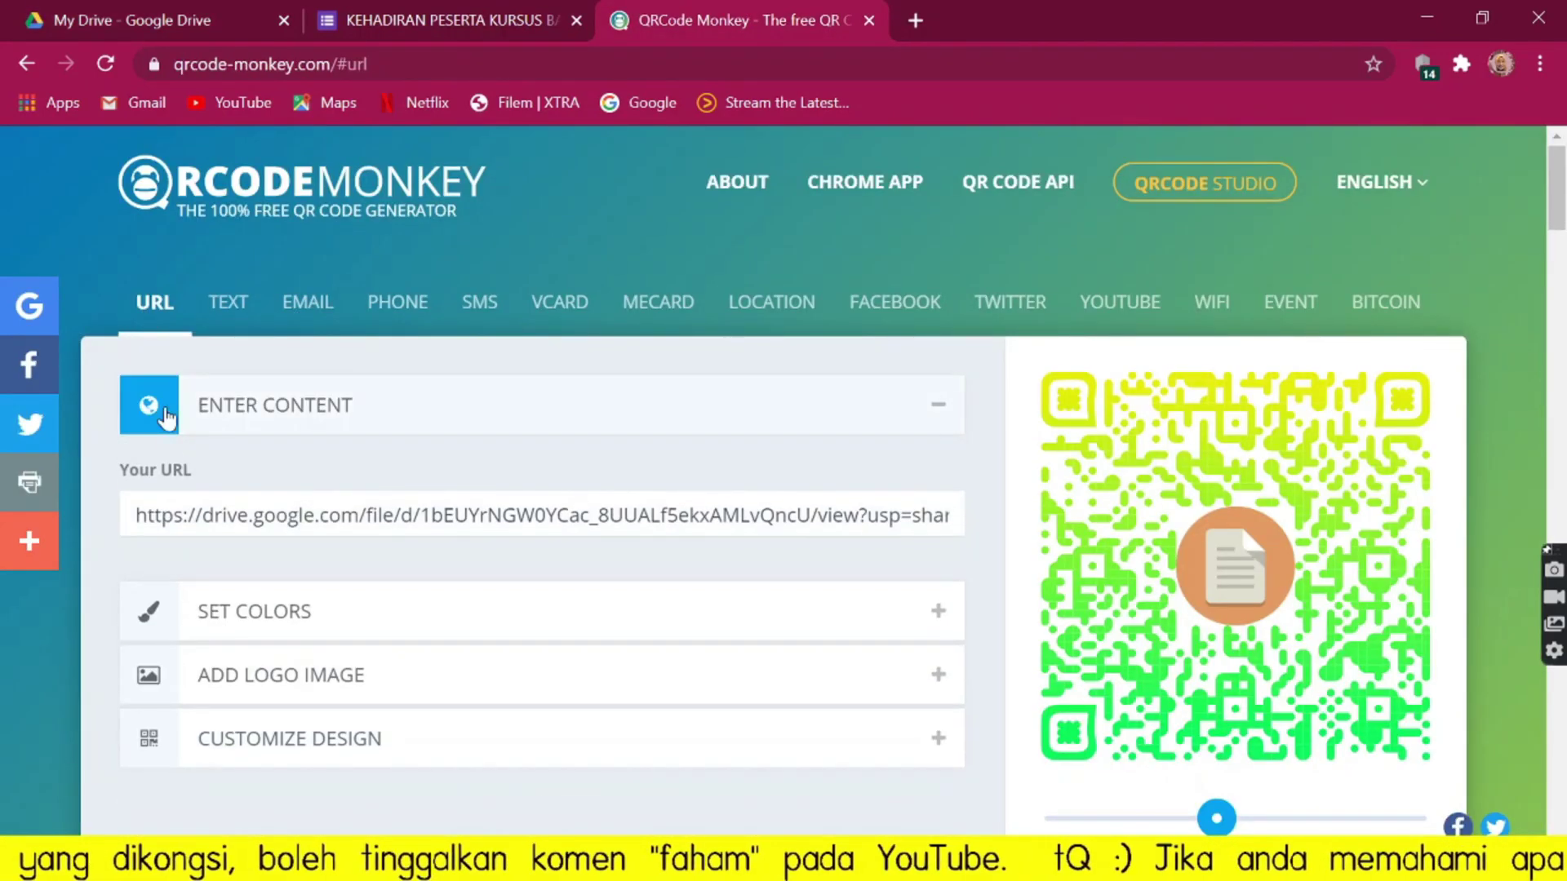
{"action": "left_click_drag", "start_coordinate": [131, 520], "coordinate": [1086, 653]}
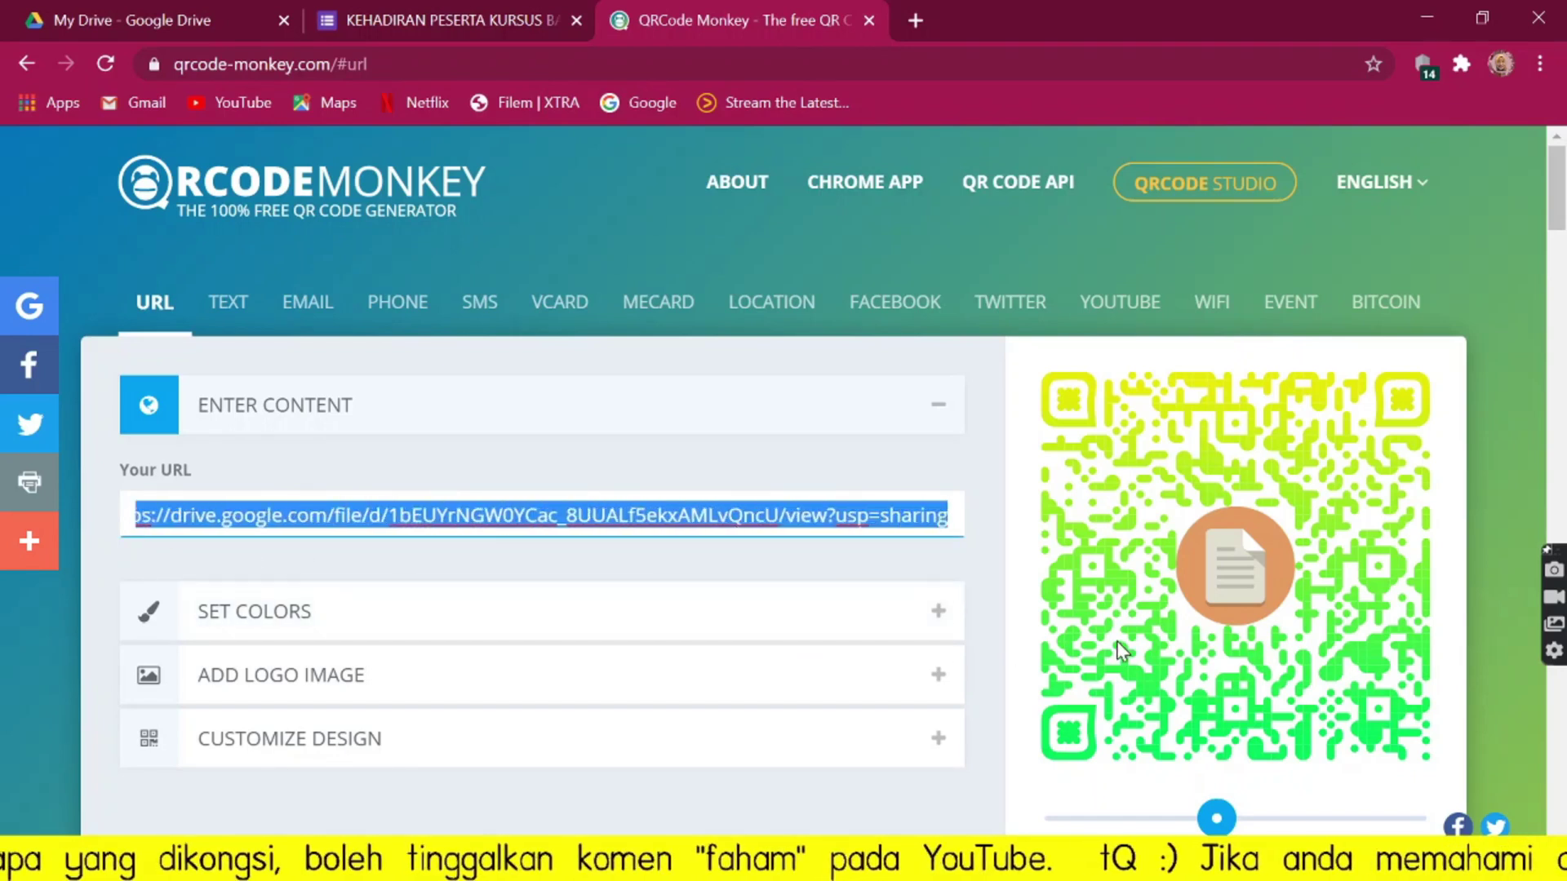
{"action": "key", "text": "BackSpace"}
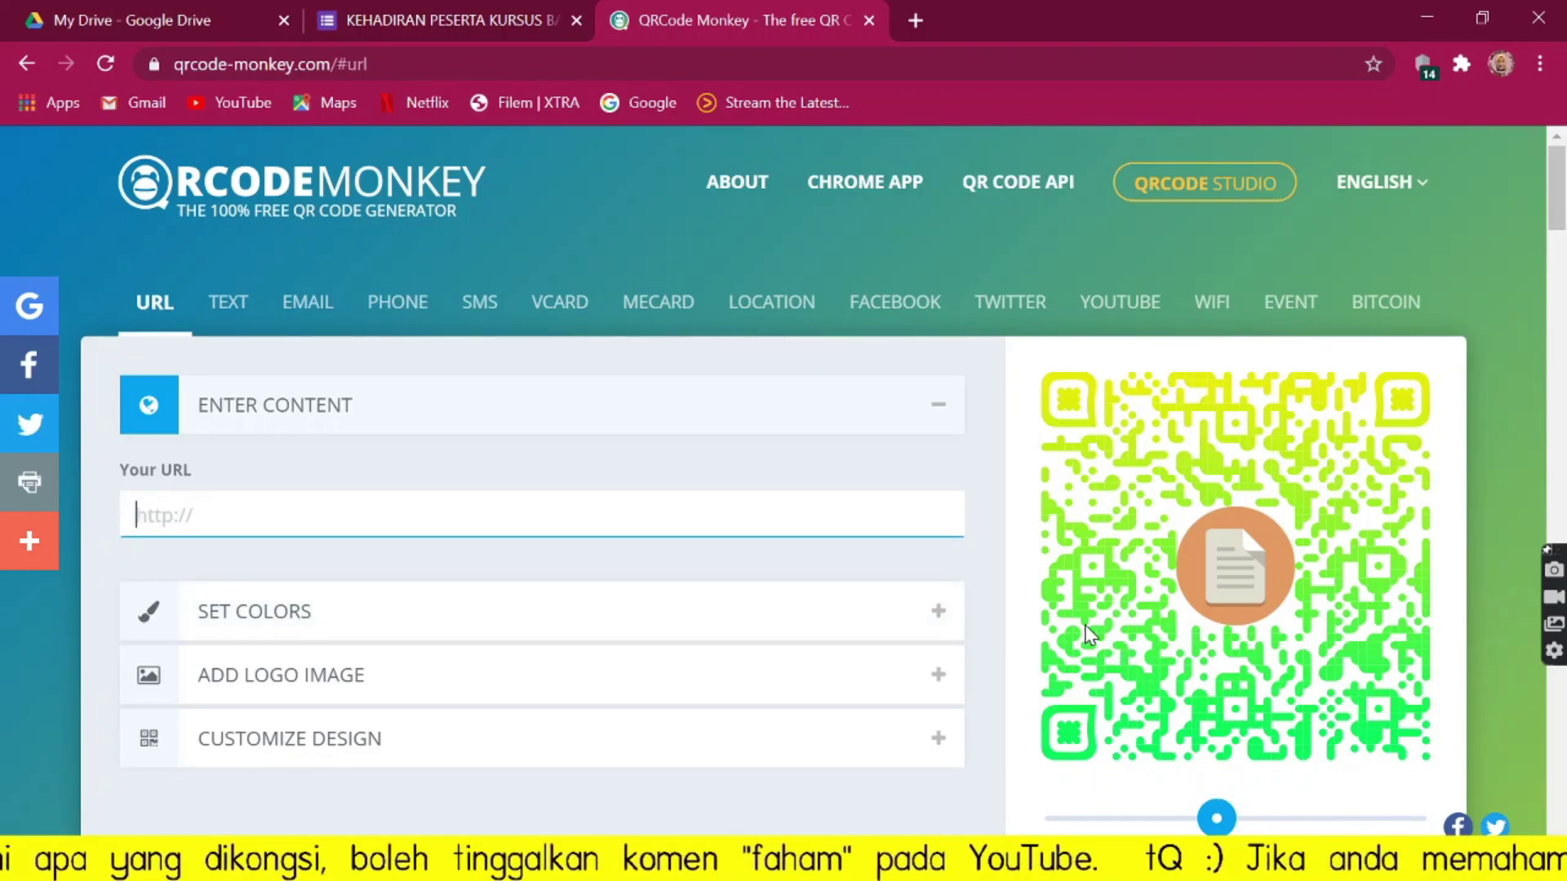
{"action": "key", "text": "ctrl+v"}
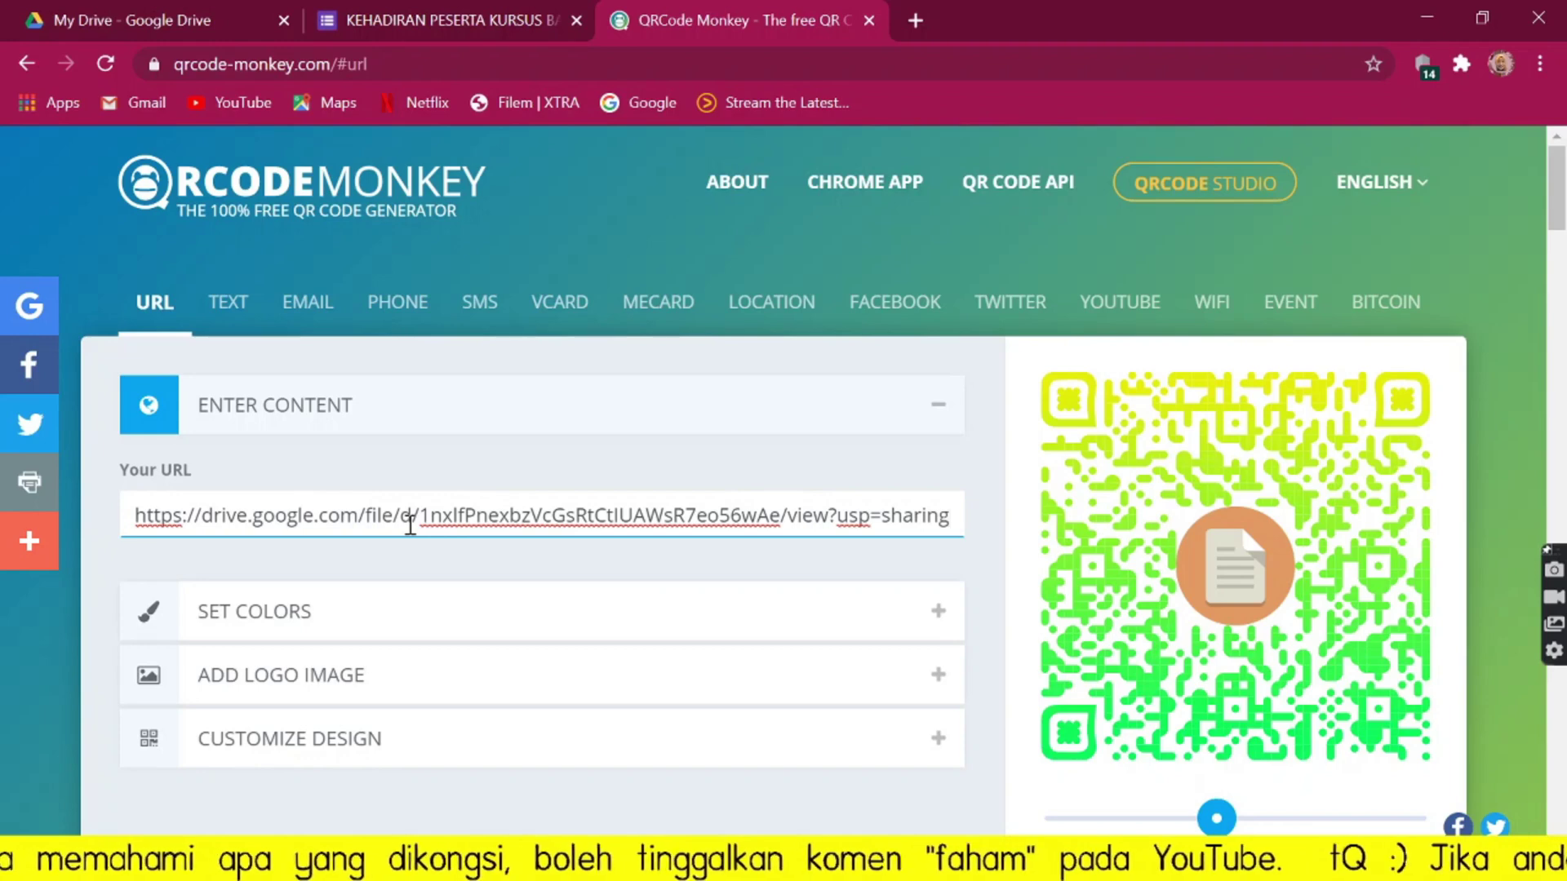
Set the foreground gradient colors to red #F20000 and turquoise #05FFEE.
{"action": "left_click", "coordinate": [269, 616]}
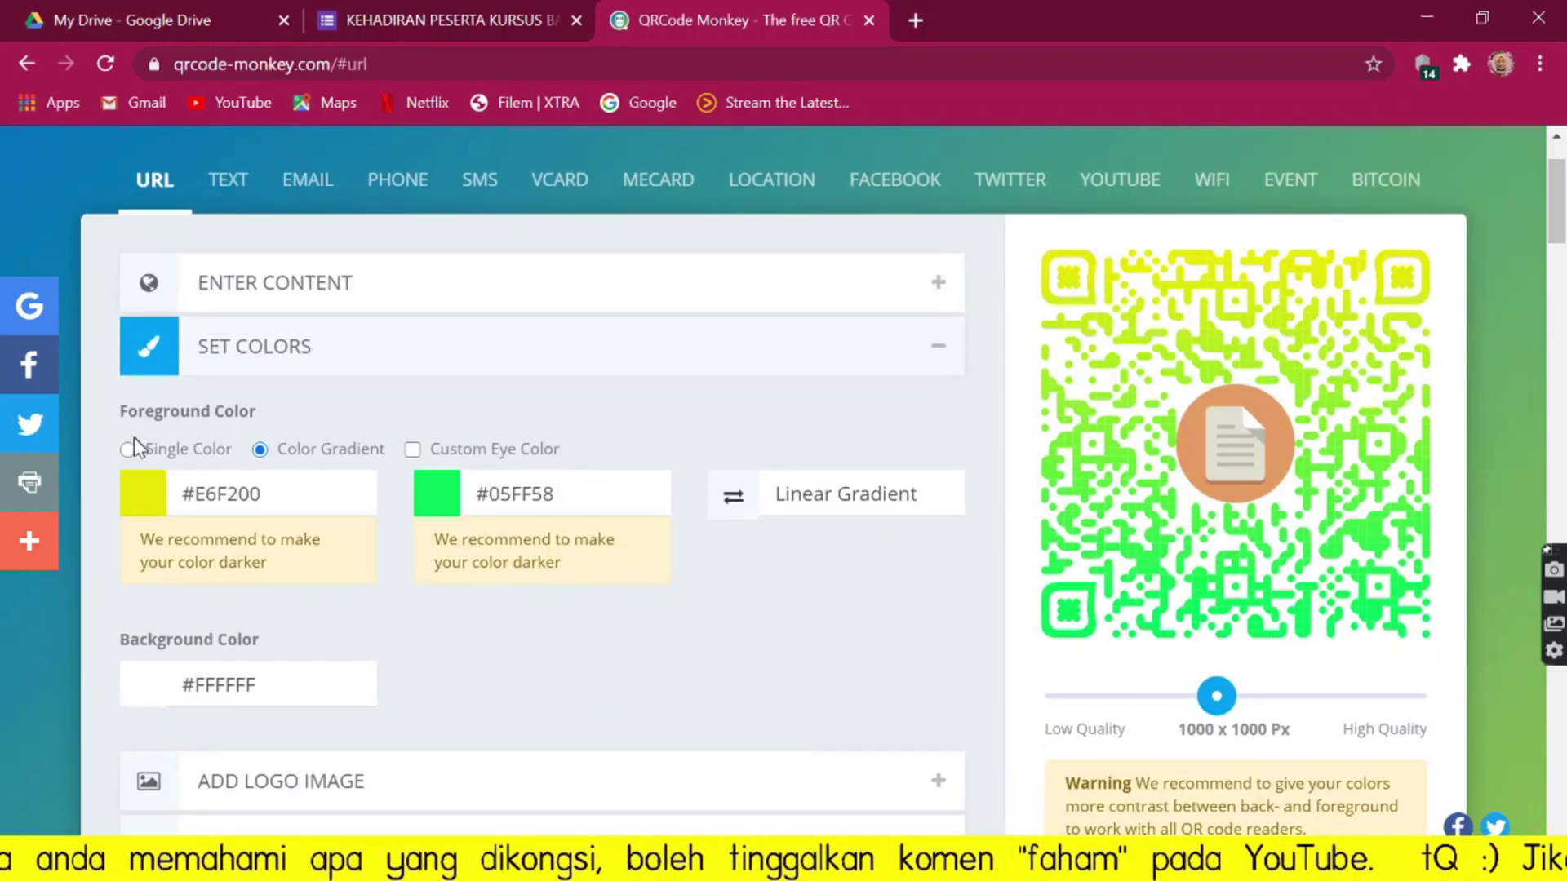
{"action": "left_click", "coordinate": [142, 492]}
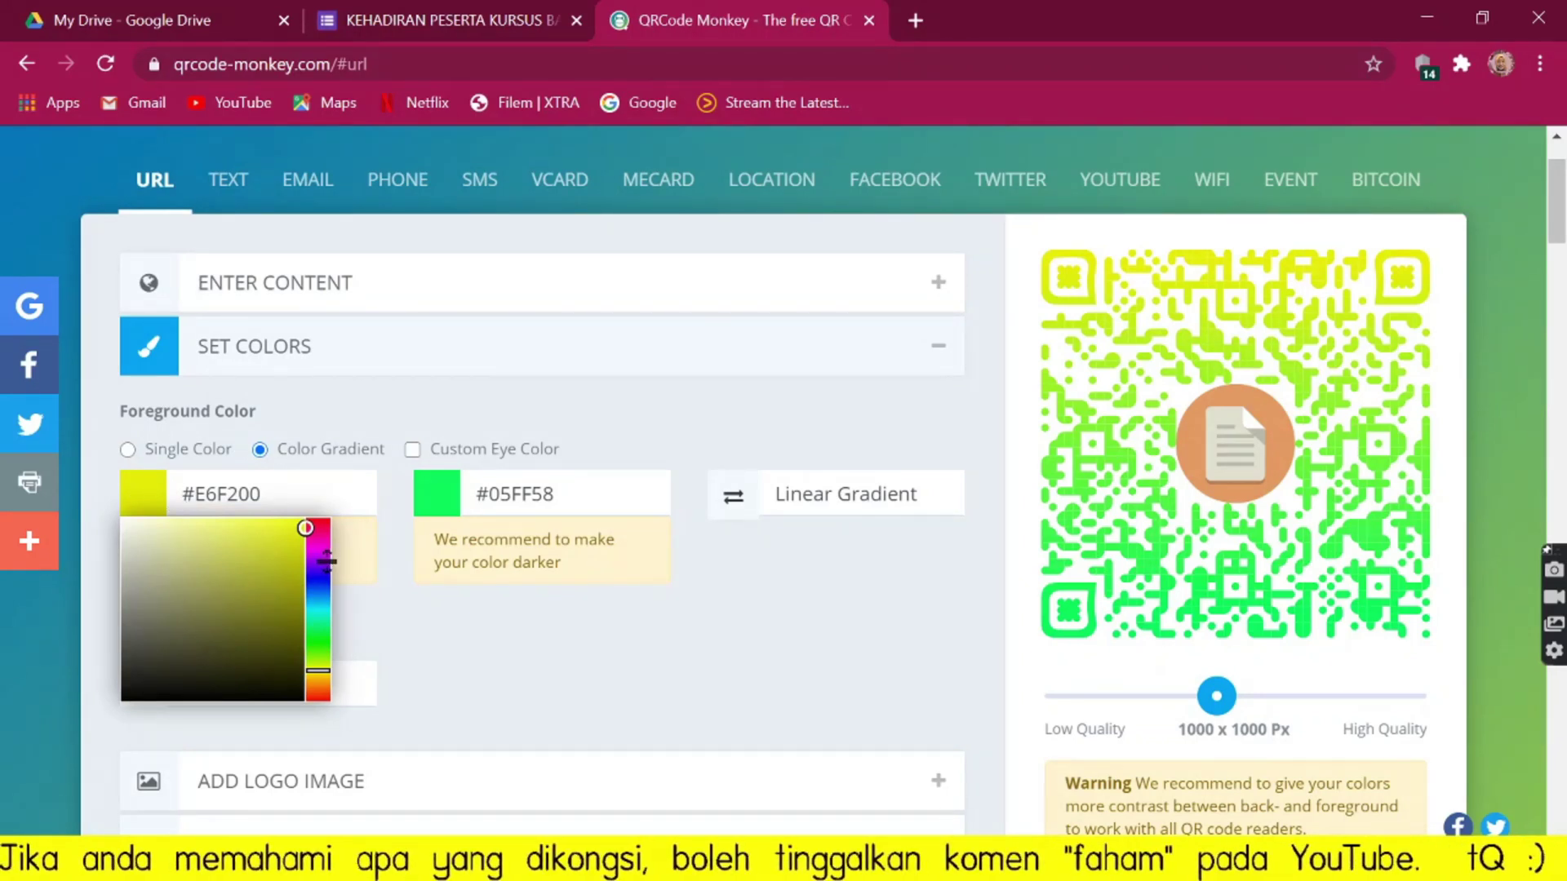
{"action": "left_click_drag", "start_coordinate": [320, 571], "coordinate": [326, 712]}
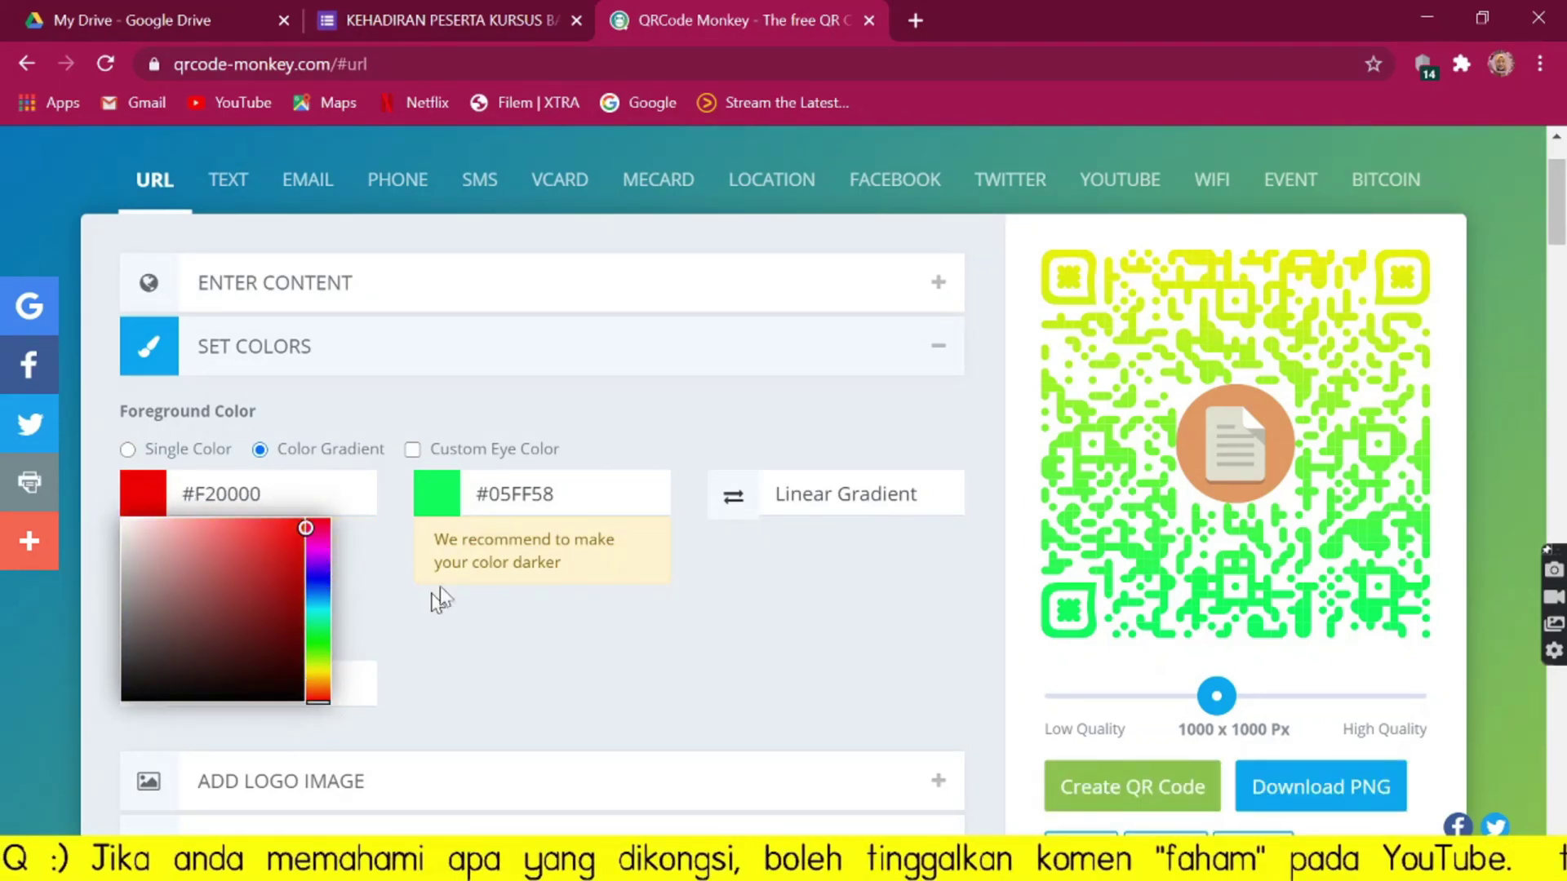
{"action": "left_click", "coordinate": [438, 515]}
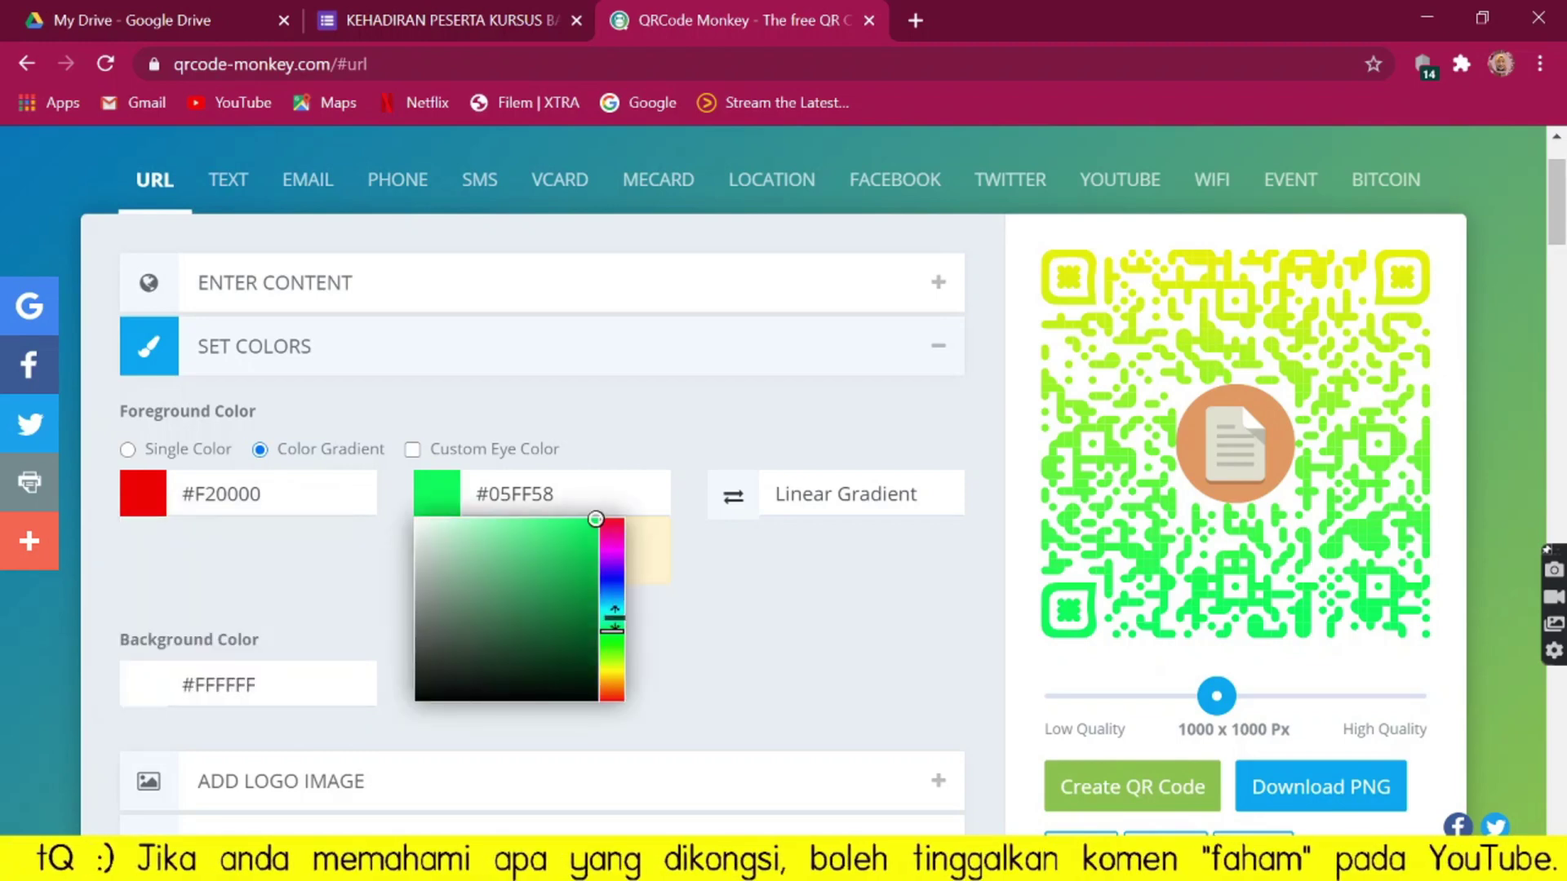
{"action": "left_click_drag", "start_coordinate": [615, 619], "coordinate": [611, 614]}
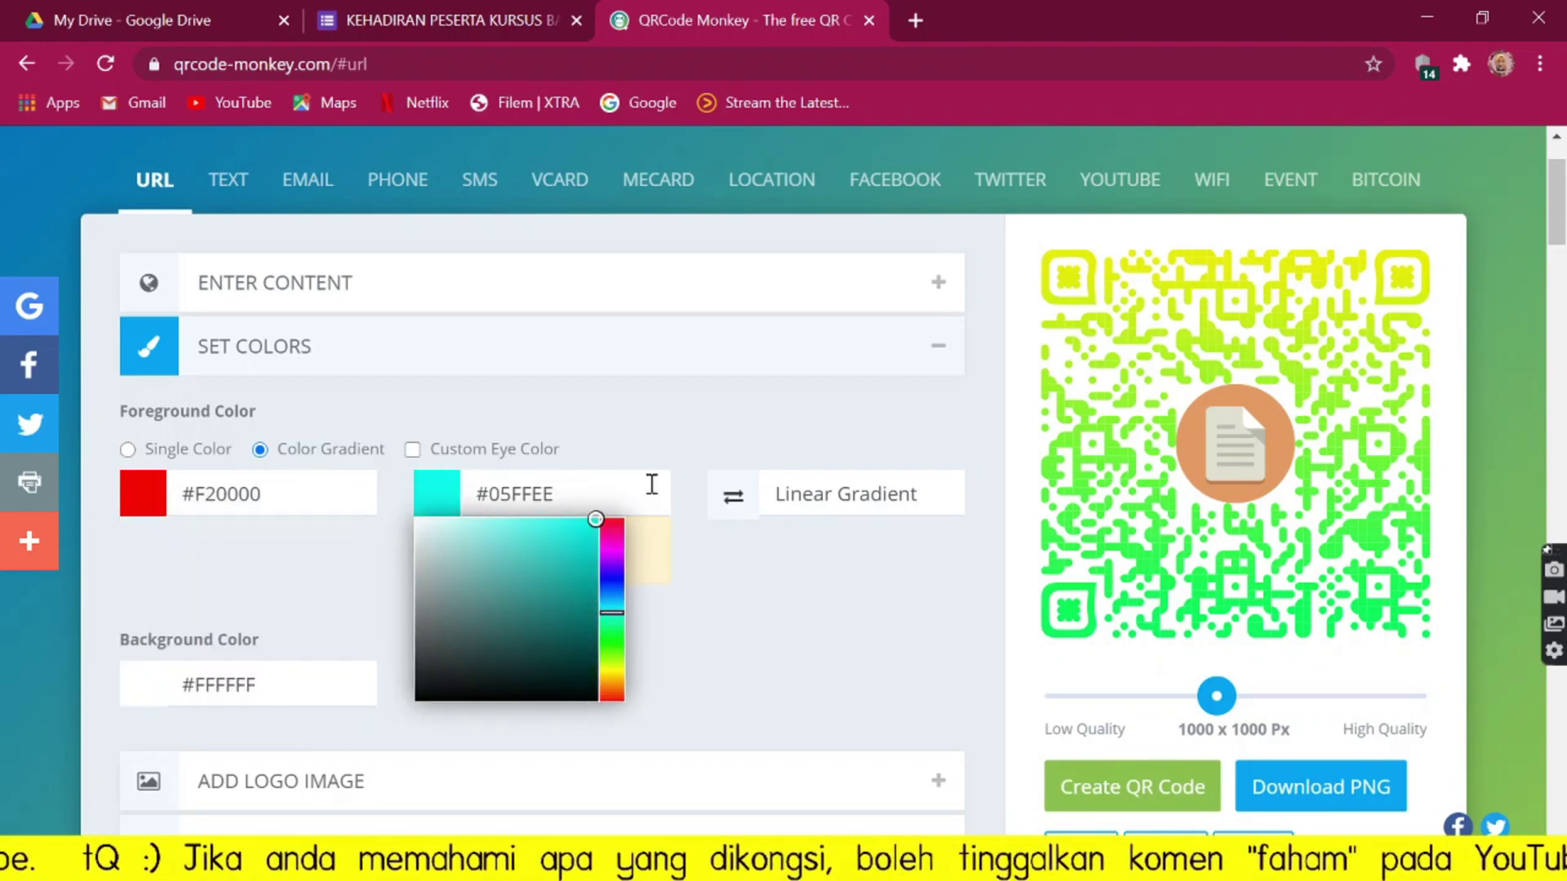
Remove the orange document logo from the QR code's logo settings.
{"action": "scroll", "coordinate": [752, 536], "scroll_direction": "down", "scroll_amount": 2}
{"action": "left_click", "coordinate": [299, 661]}
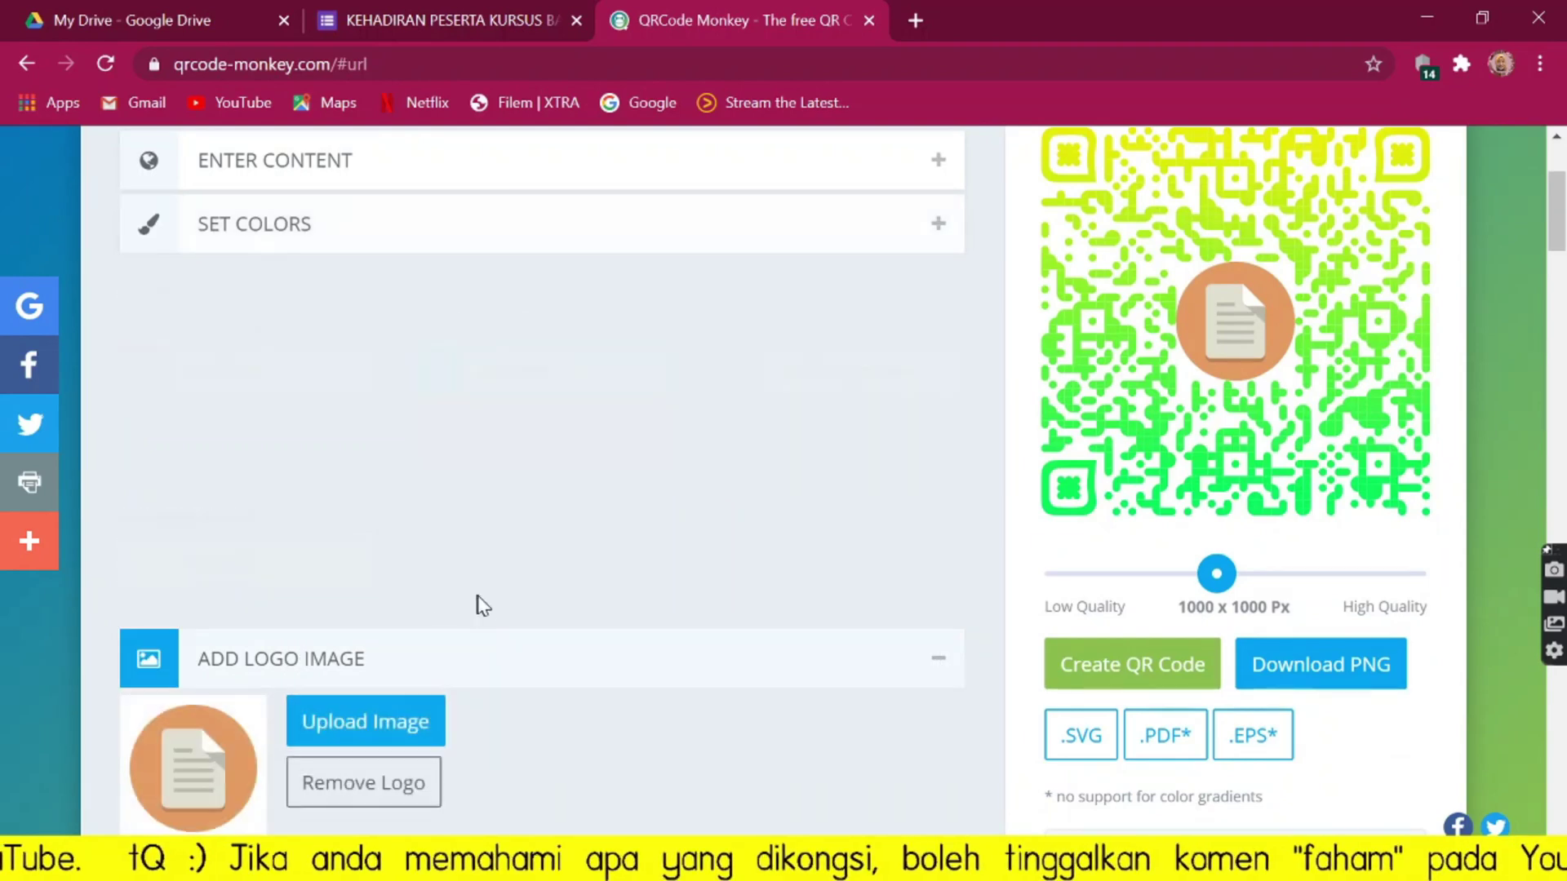
{"action": "scroll", "coordinate": [479, 601], "scroll_direction": "down", "scroll_amount": 6}
{"action": "left_click", "coordinate": [351, 196]}
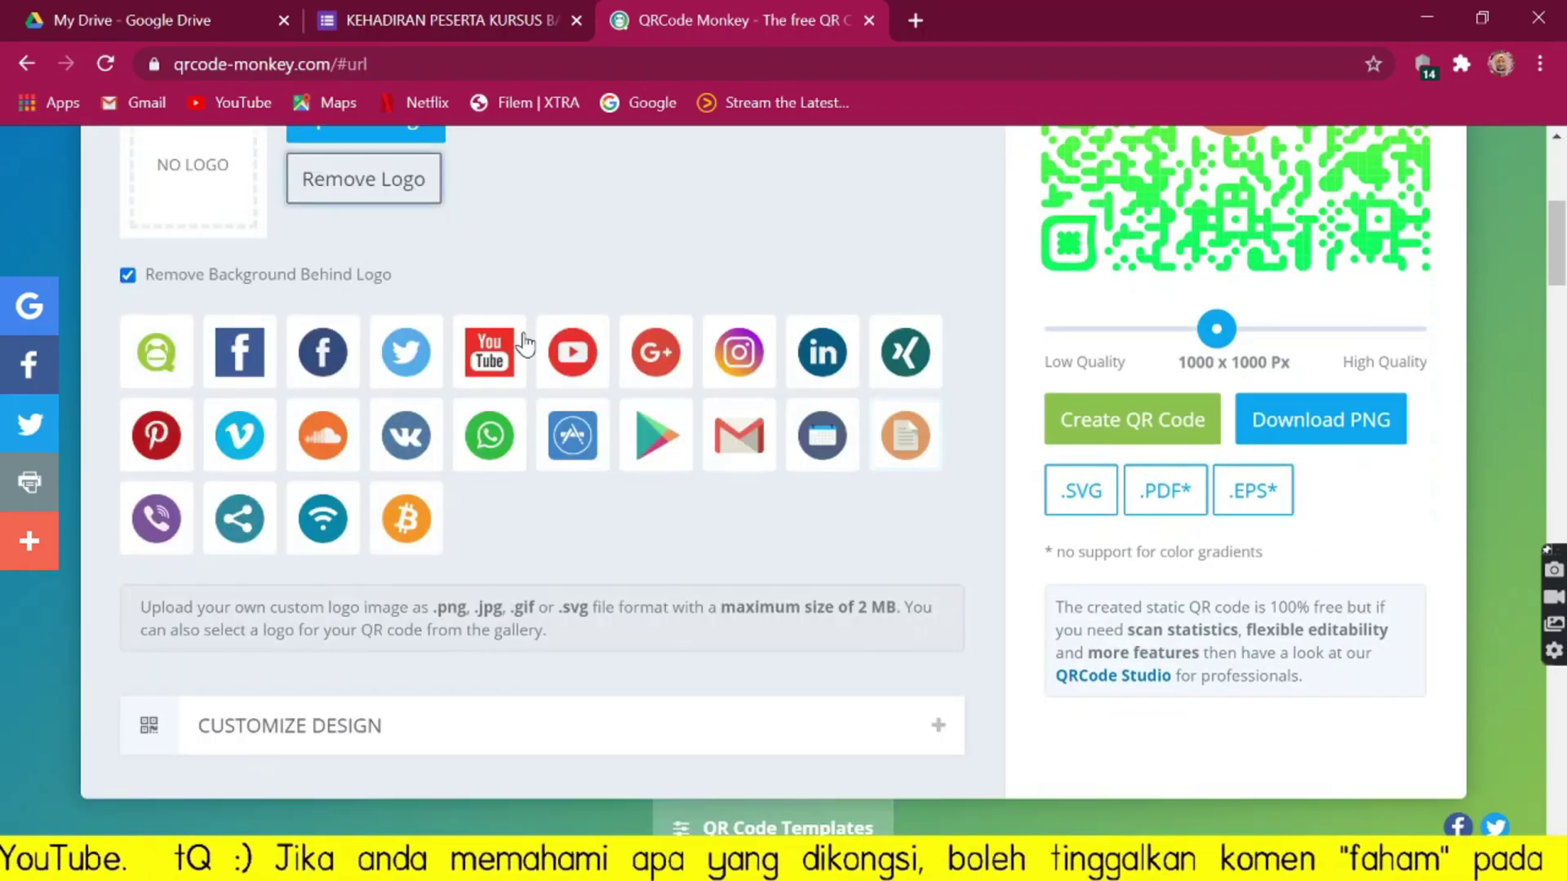
Upload Picture2.png from the Pictures folder as the QR code's logo image.
{"action": "scroll", "coordinate": [424, 286], "scroll_direction": "up", "scroll_amount": 3}
{"action": "left_click", "coordinate": [339, 377]}
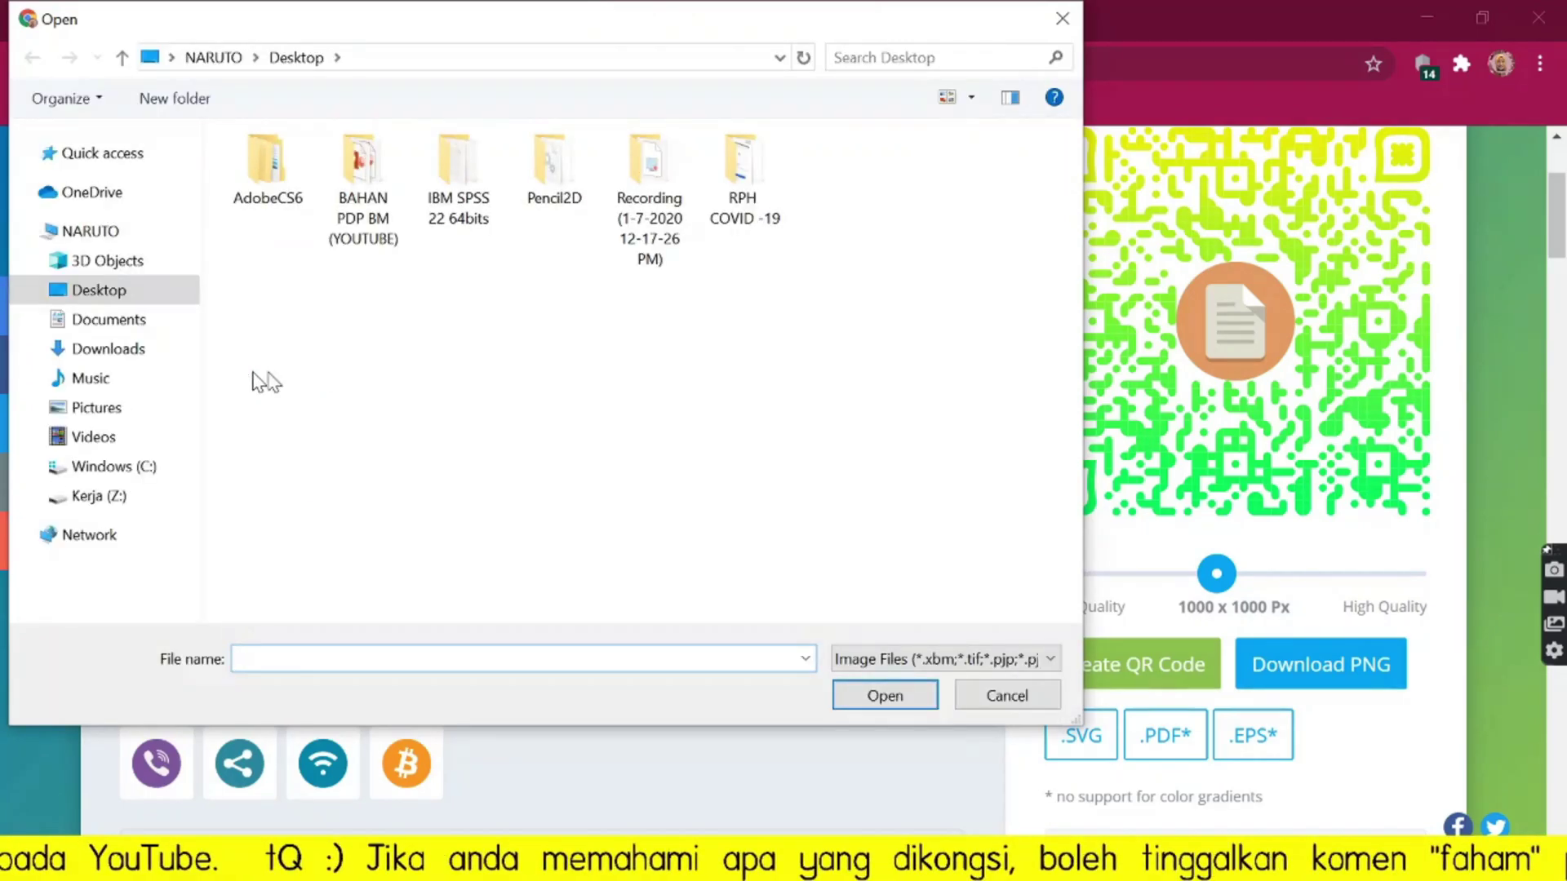
{"action": "left_click", "coordinate": [88, 407]}
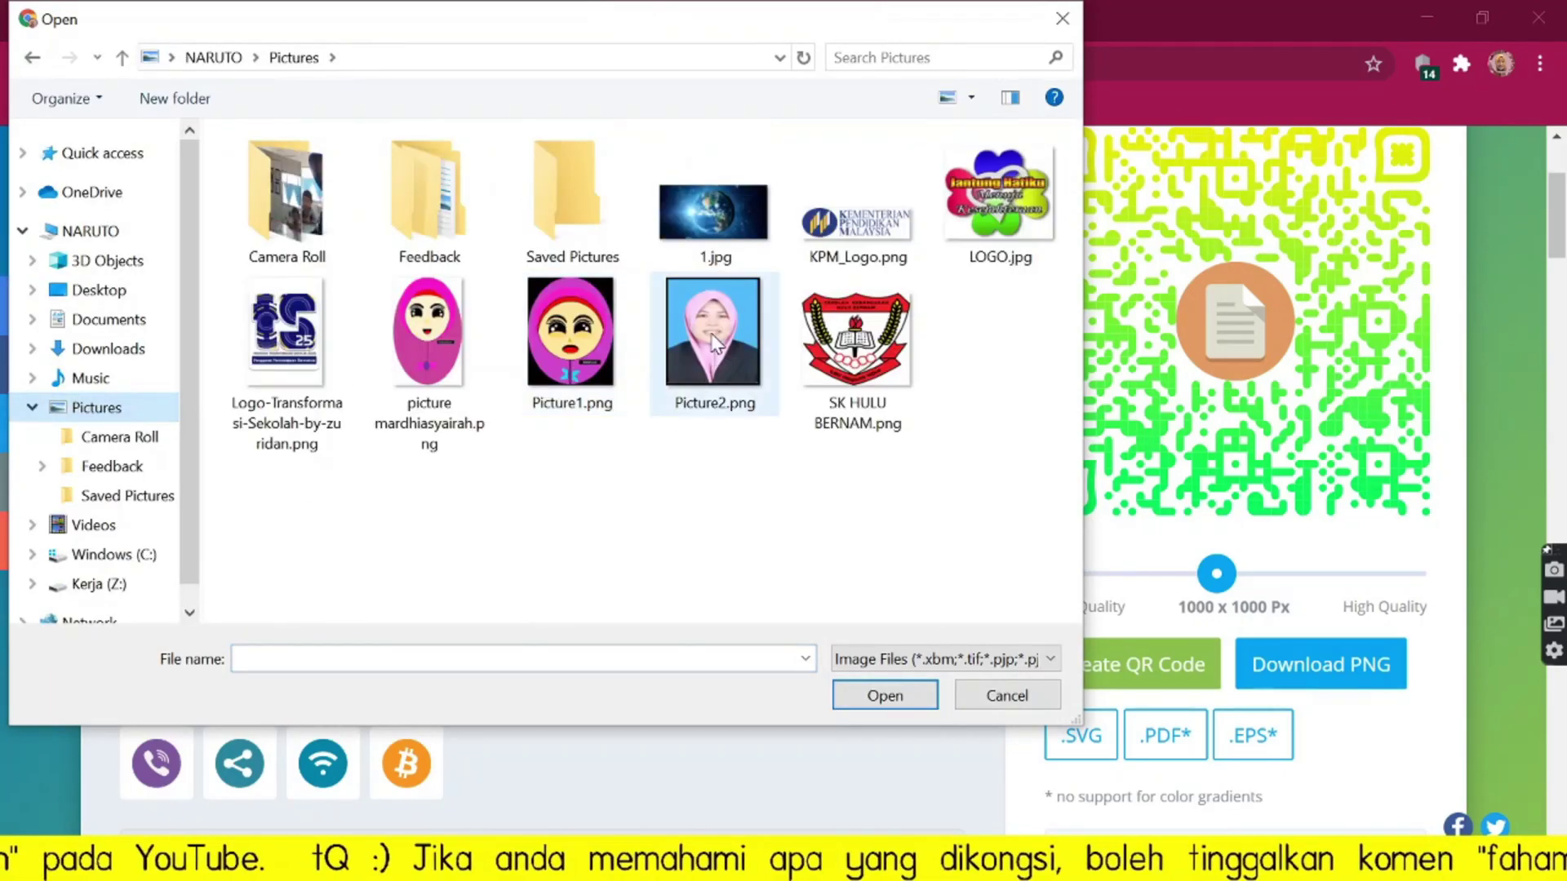
{"action": "left_click", "coordinate": [712, 343]}
{"action": "left_click", "coordinate": [891, 695]}
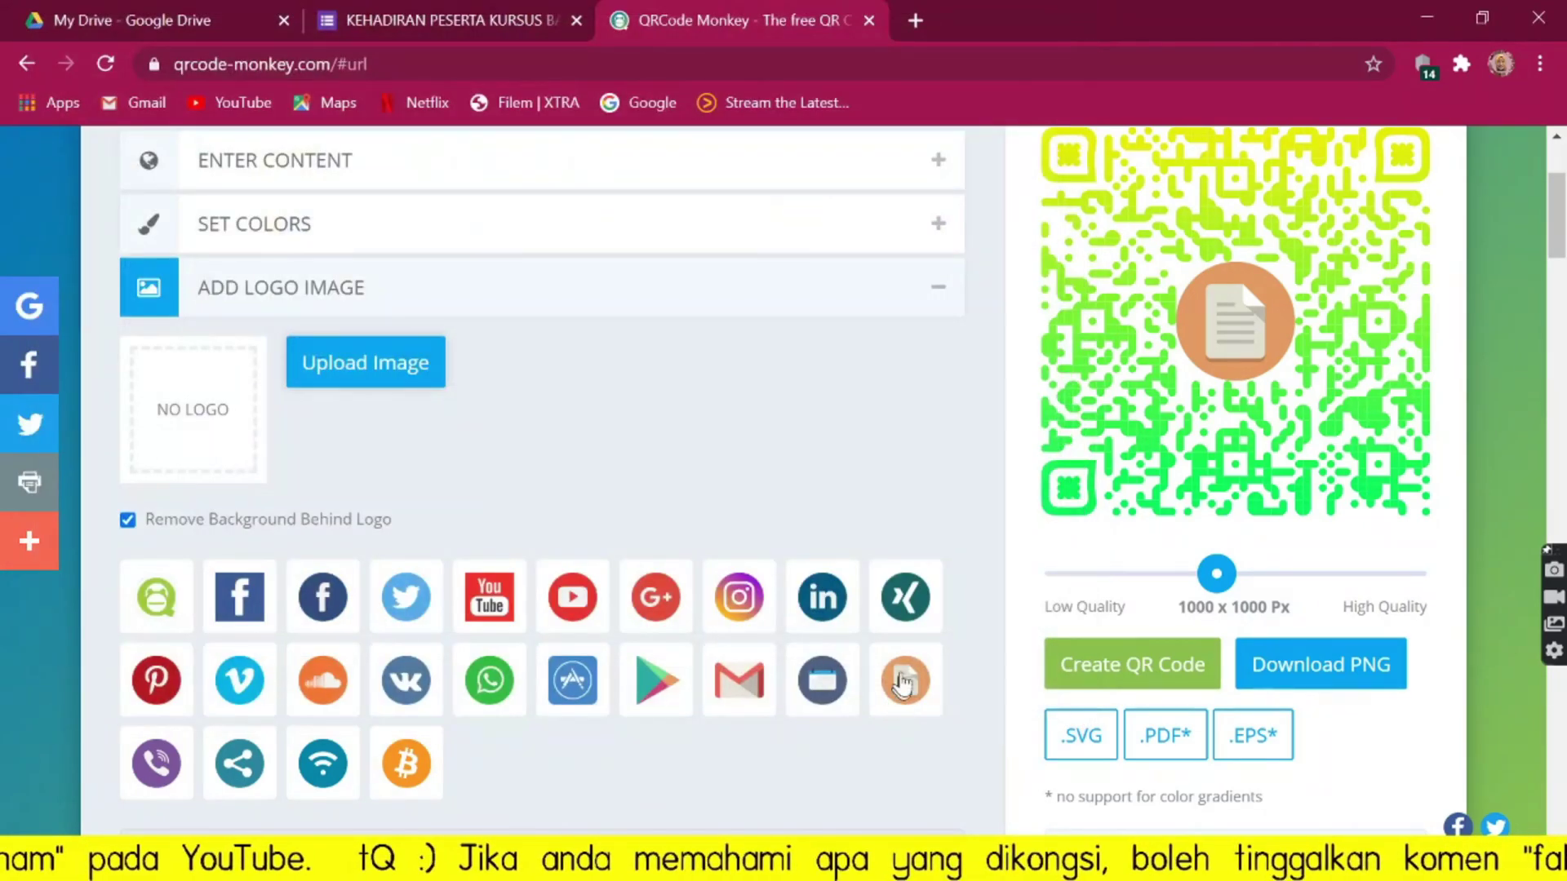
{"action": "scroll", "coordinate": [455, 410], "scroll_direction": "down", "scroll_amount": 1}
{"action": "scroll", "coordinate": [455, 411], "scroll_direction": "down", "scroll_amount": 1}
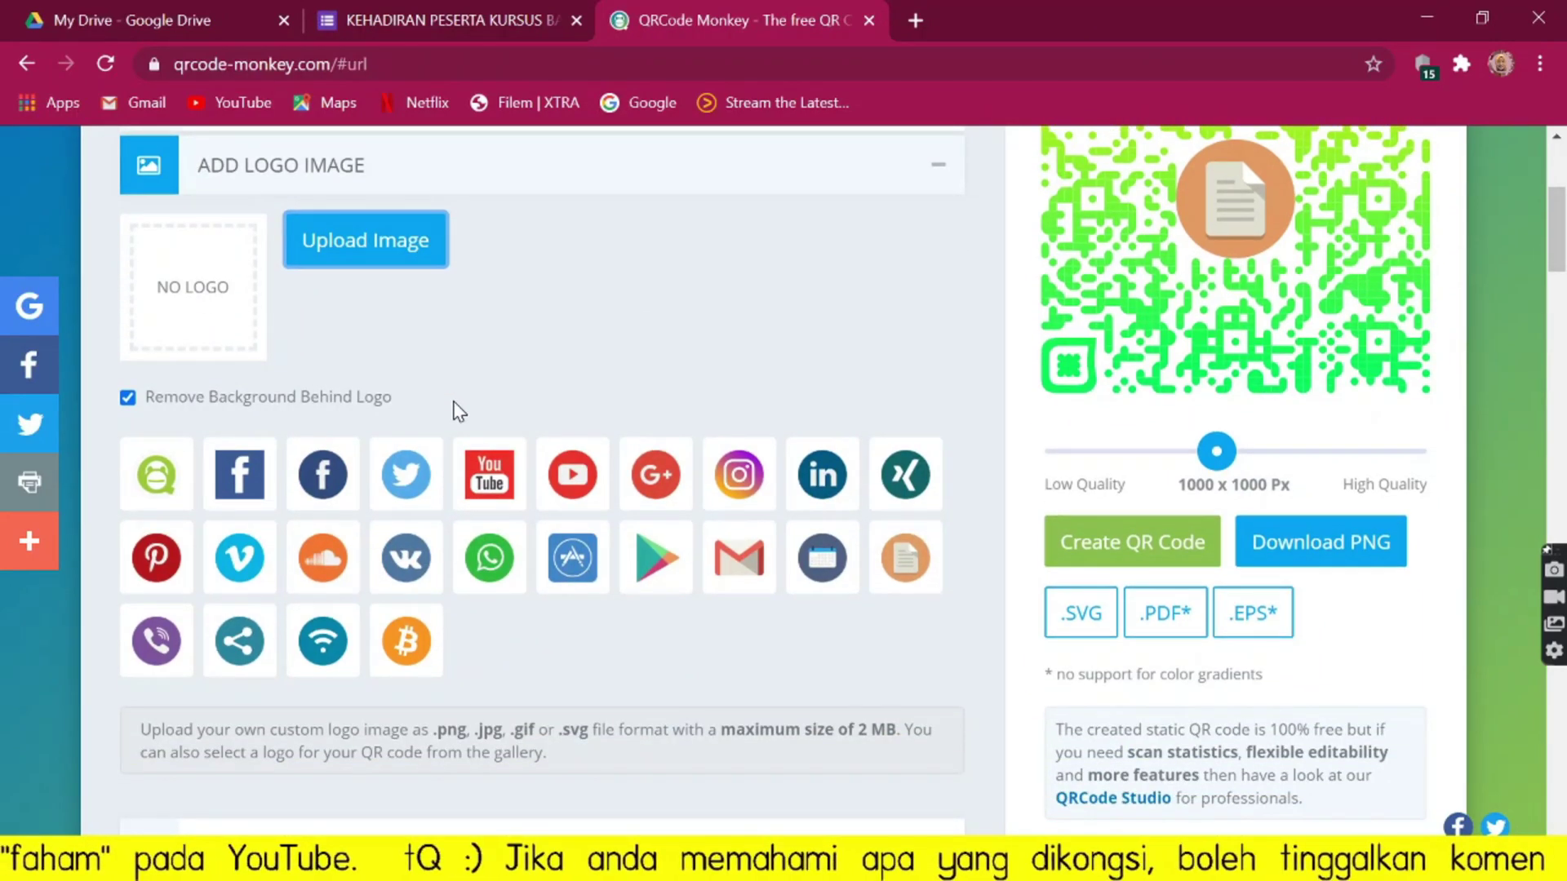
{"action": "left_click", "coordinate": [366, 260]}
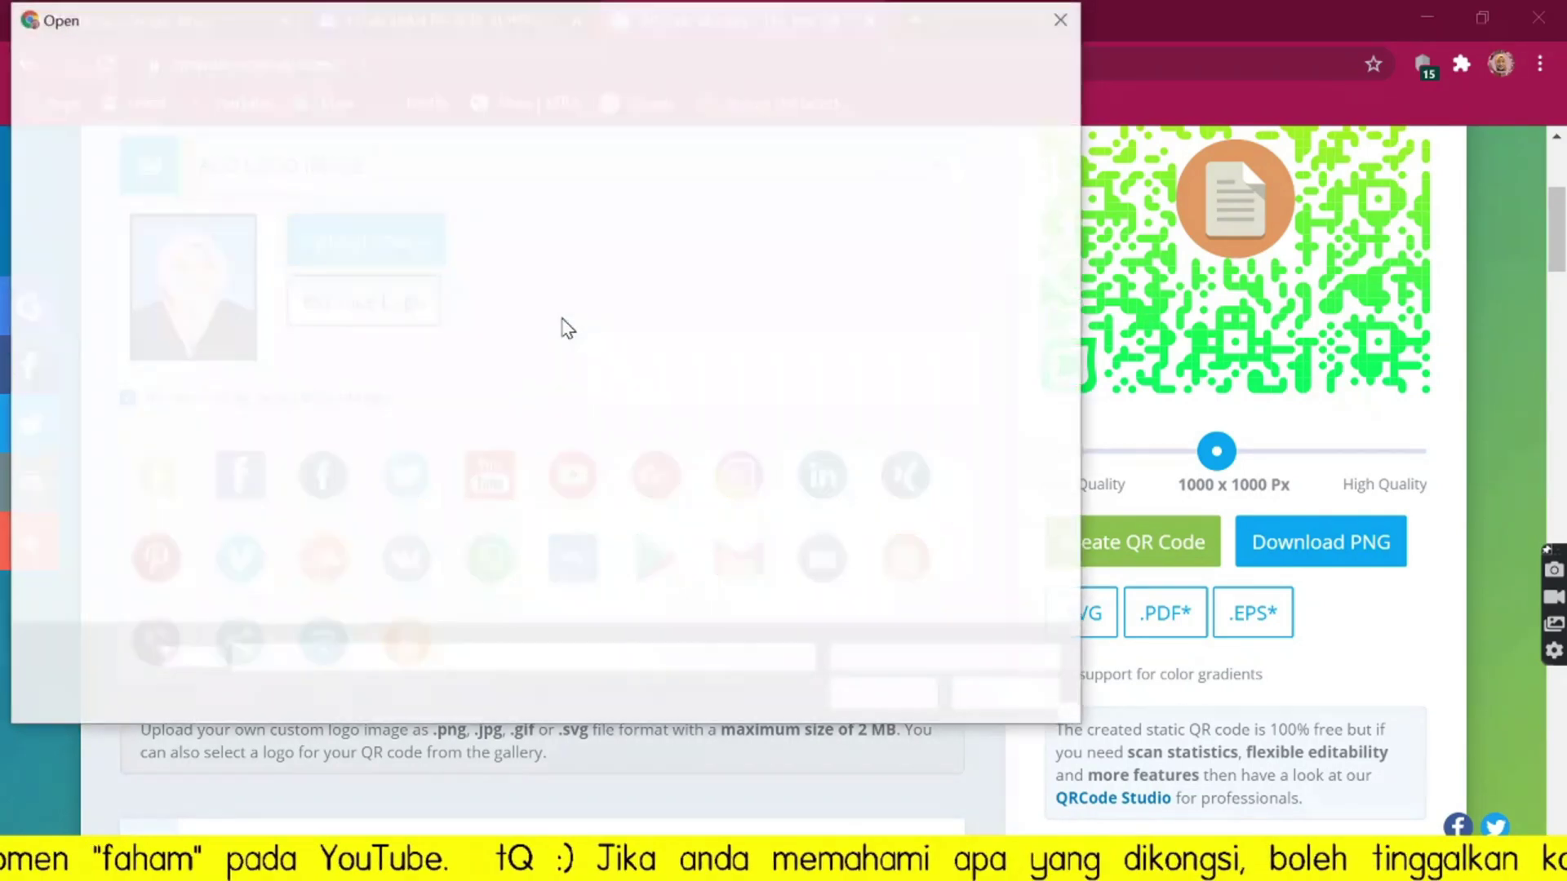
{"action": "left_click", "coordinate": [1063, 19]}
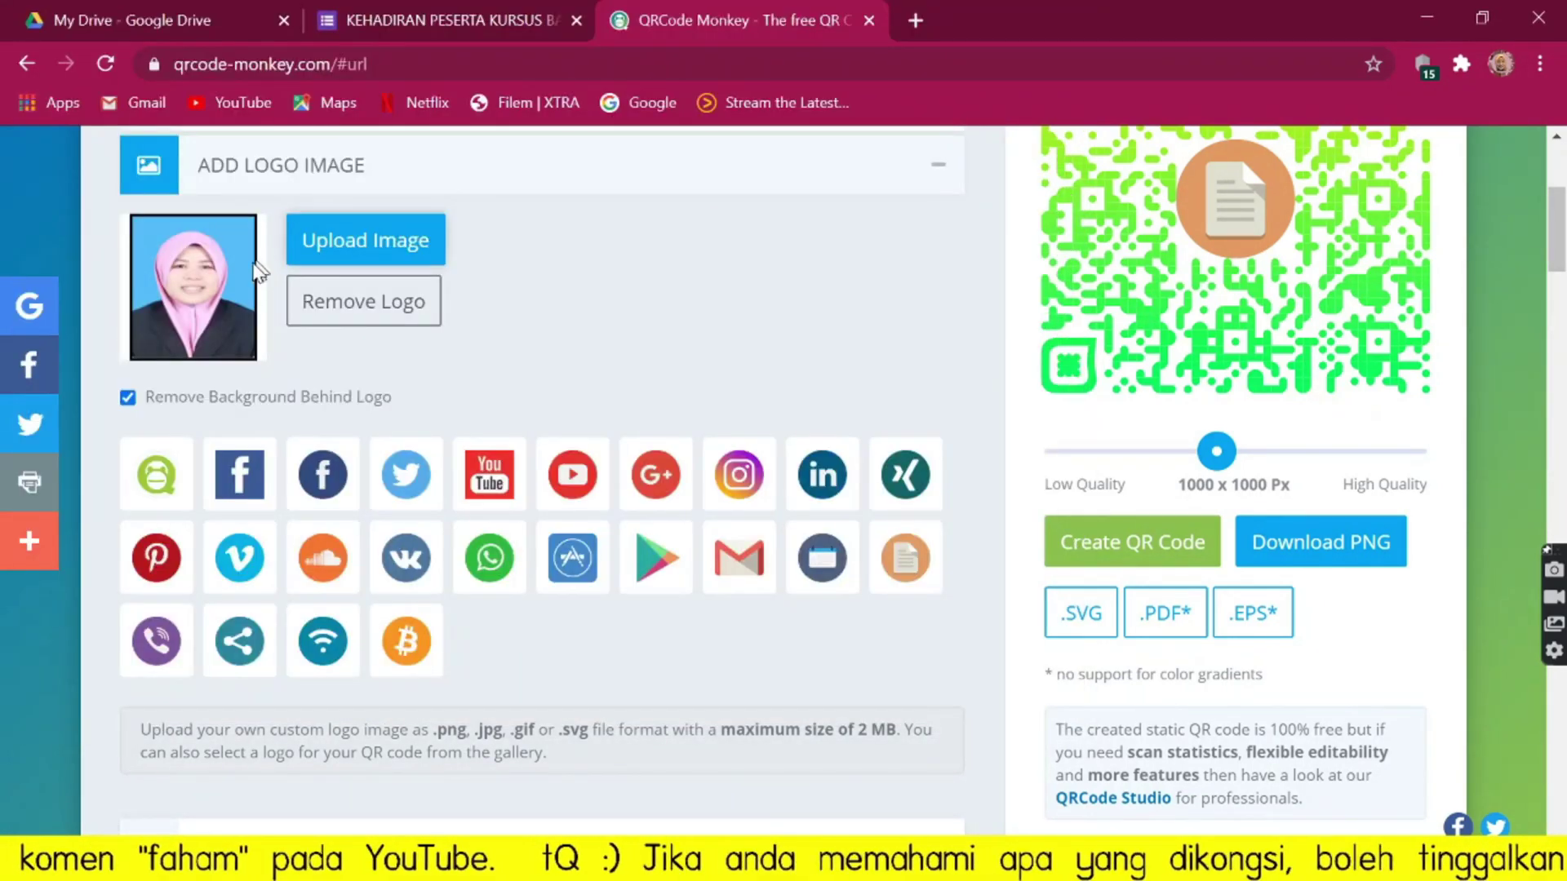
{"action": "scroll", "coordinate": [571, 457], "scroll_direction": "down", "scroll_amount": 1}
{"action": "scroll", "coordinate": [320, 480], "scroll_direction": "down", "scroll_amount": 1}
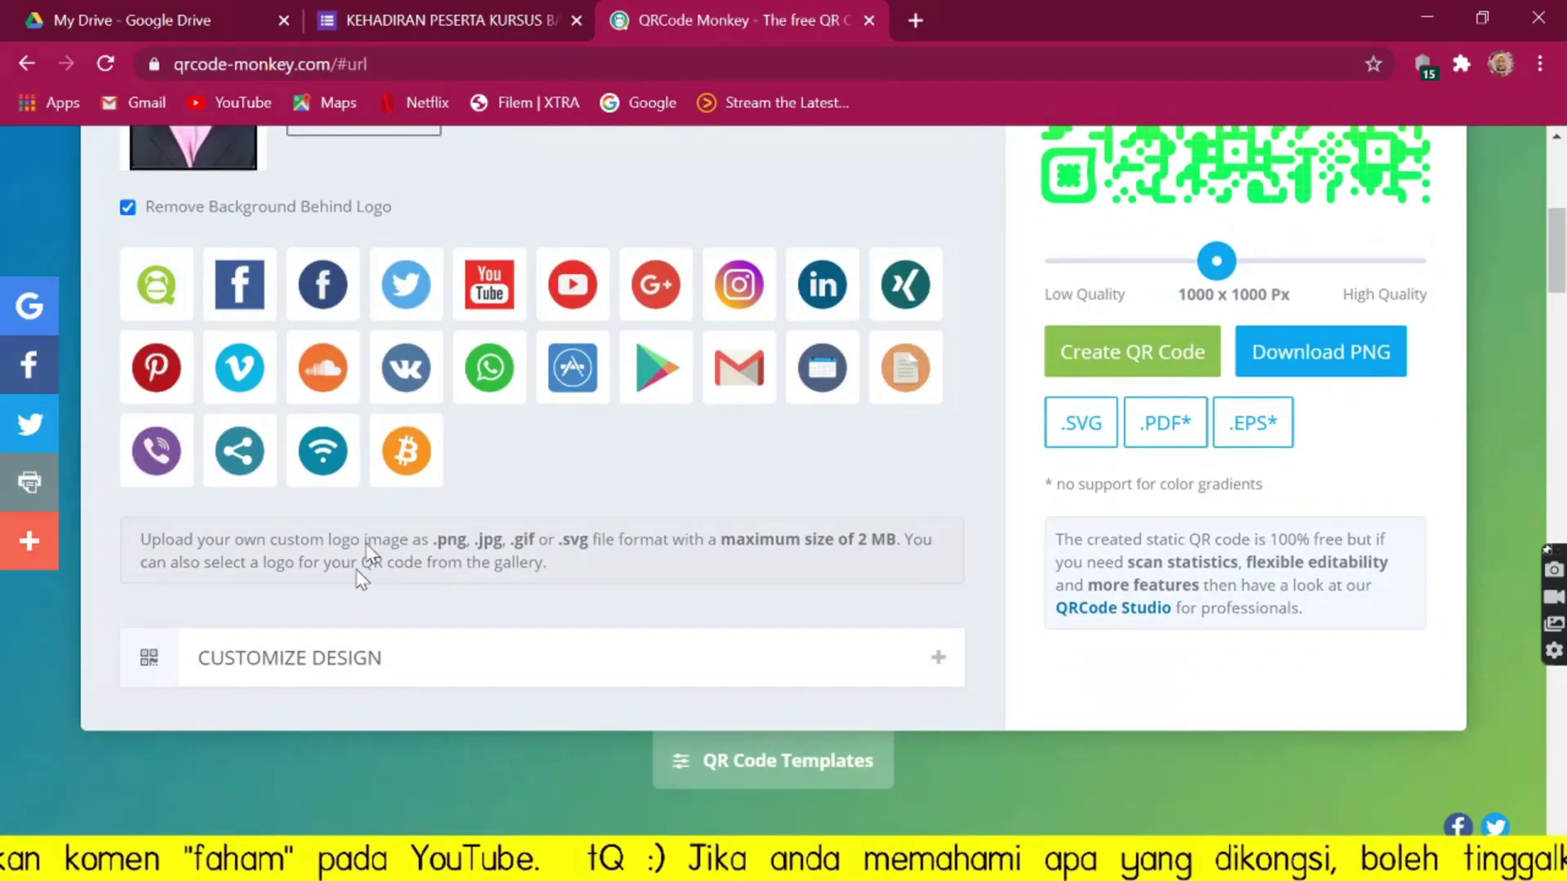
Set the QR code's body shape to the small separate plus-shaped dots in the design customization settings.
{"action": "left_click", "coordinate": [400, 618]}
{"action": "scroll", "coordinate": [573, 536], "scroll_direction": "down", "scroll_amount": 7}
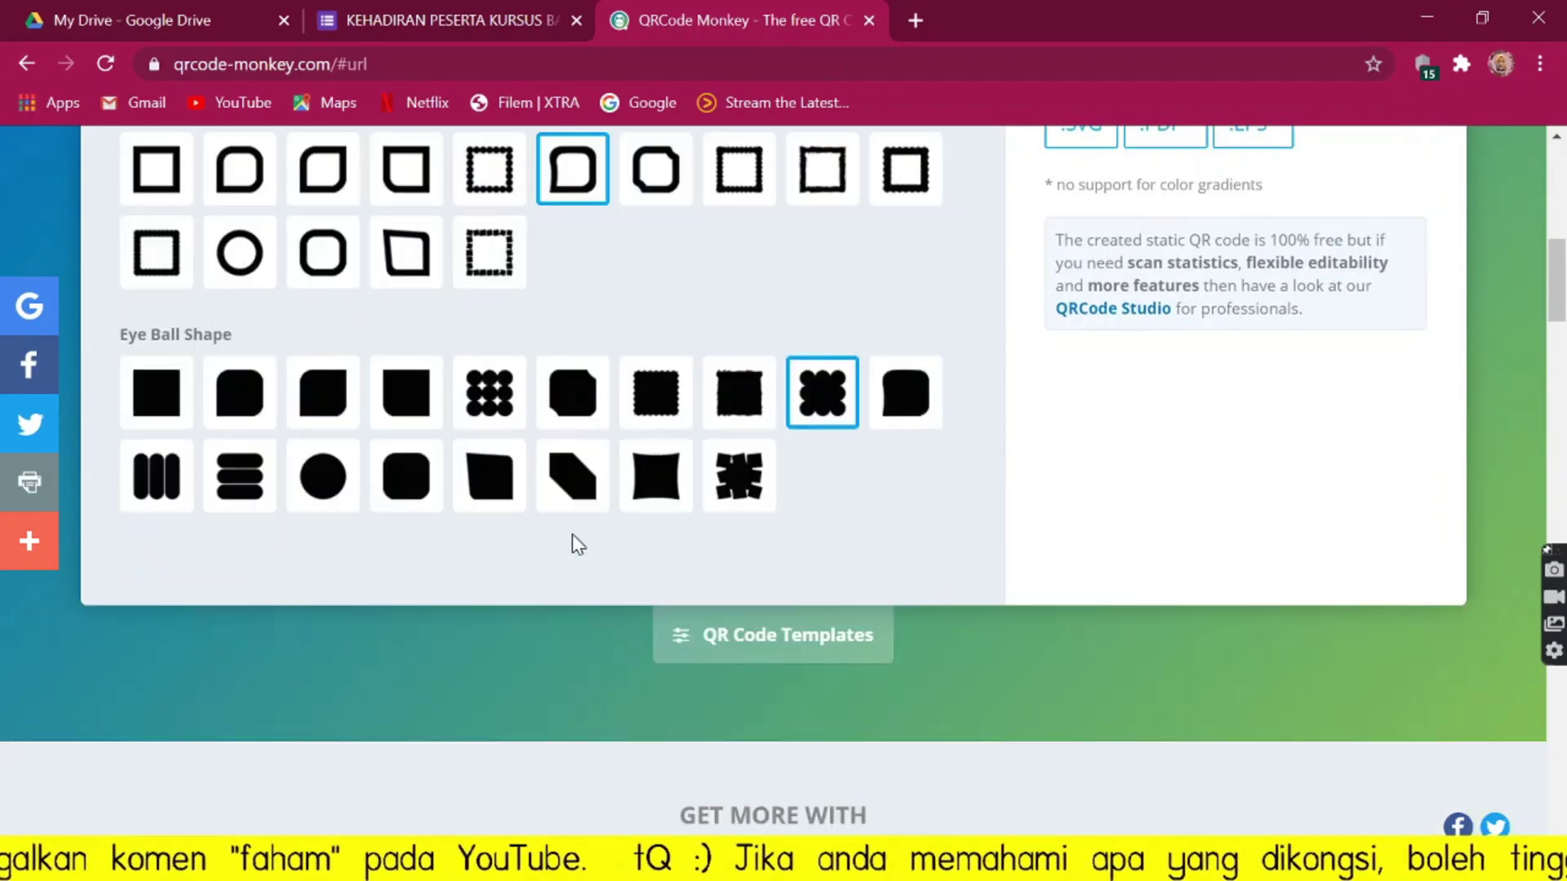
{"action": "scroll", "coordinate": [665, 381], "scroll_direction": "up", "scroll_amount": 2}
{"action": "scroll", "coordinate": [669, 375], "scroll_direction": "up", "scroll_amount": 4}
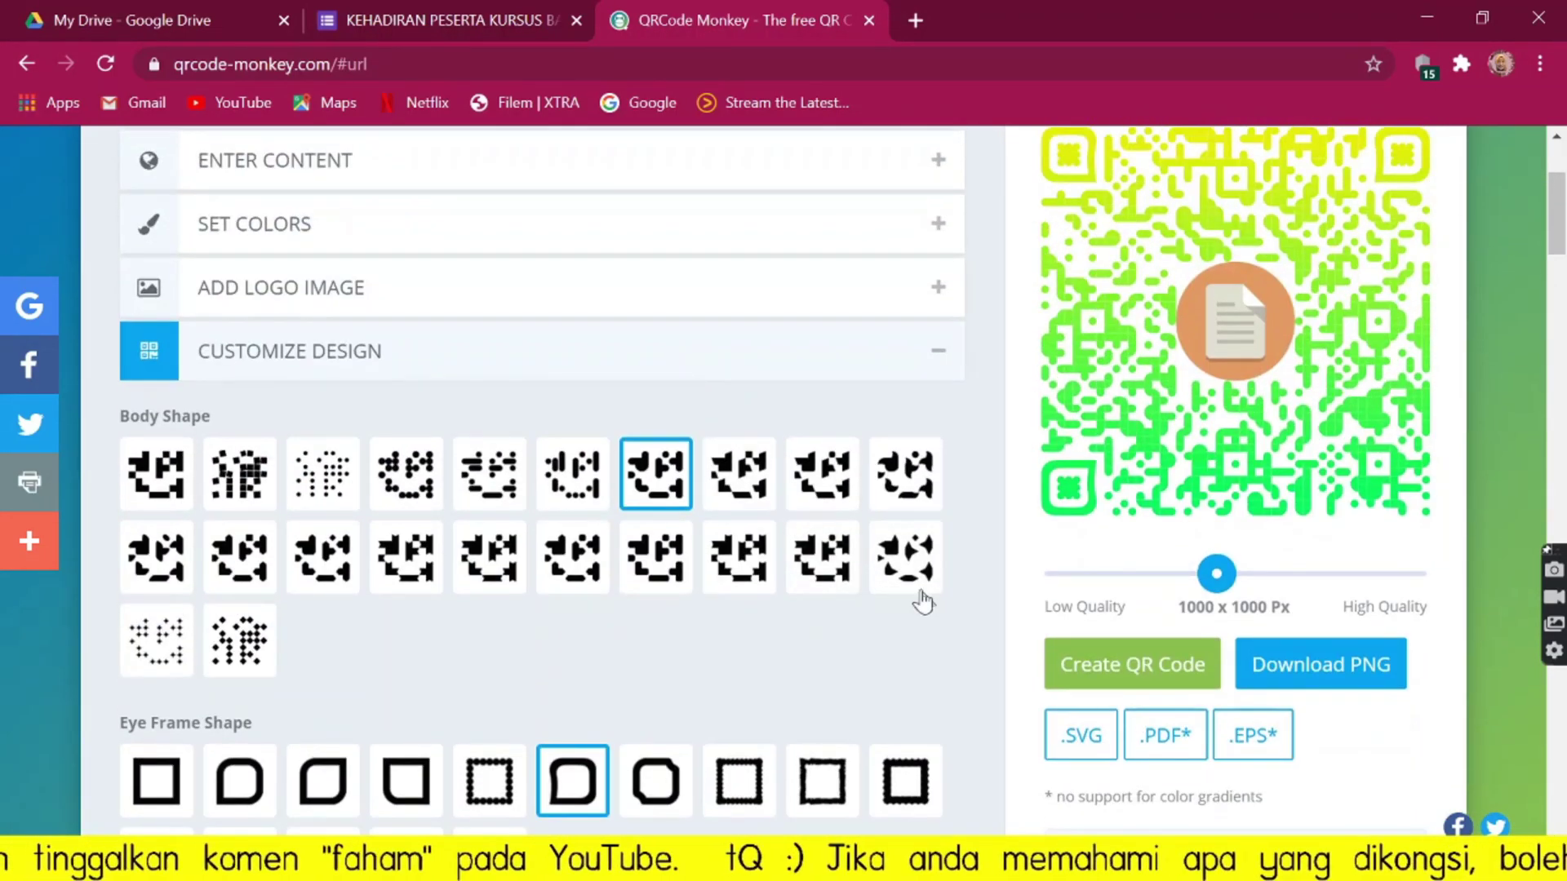
{"action": "left_click", "coordinate": [173, 649]}
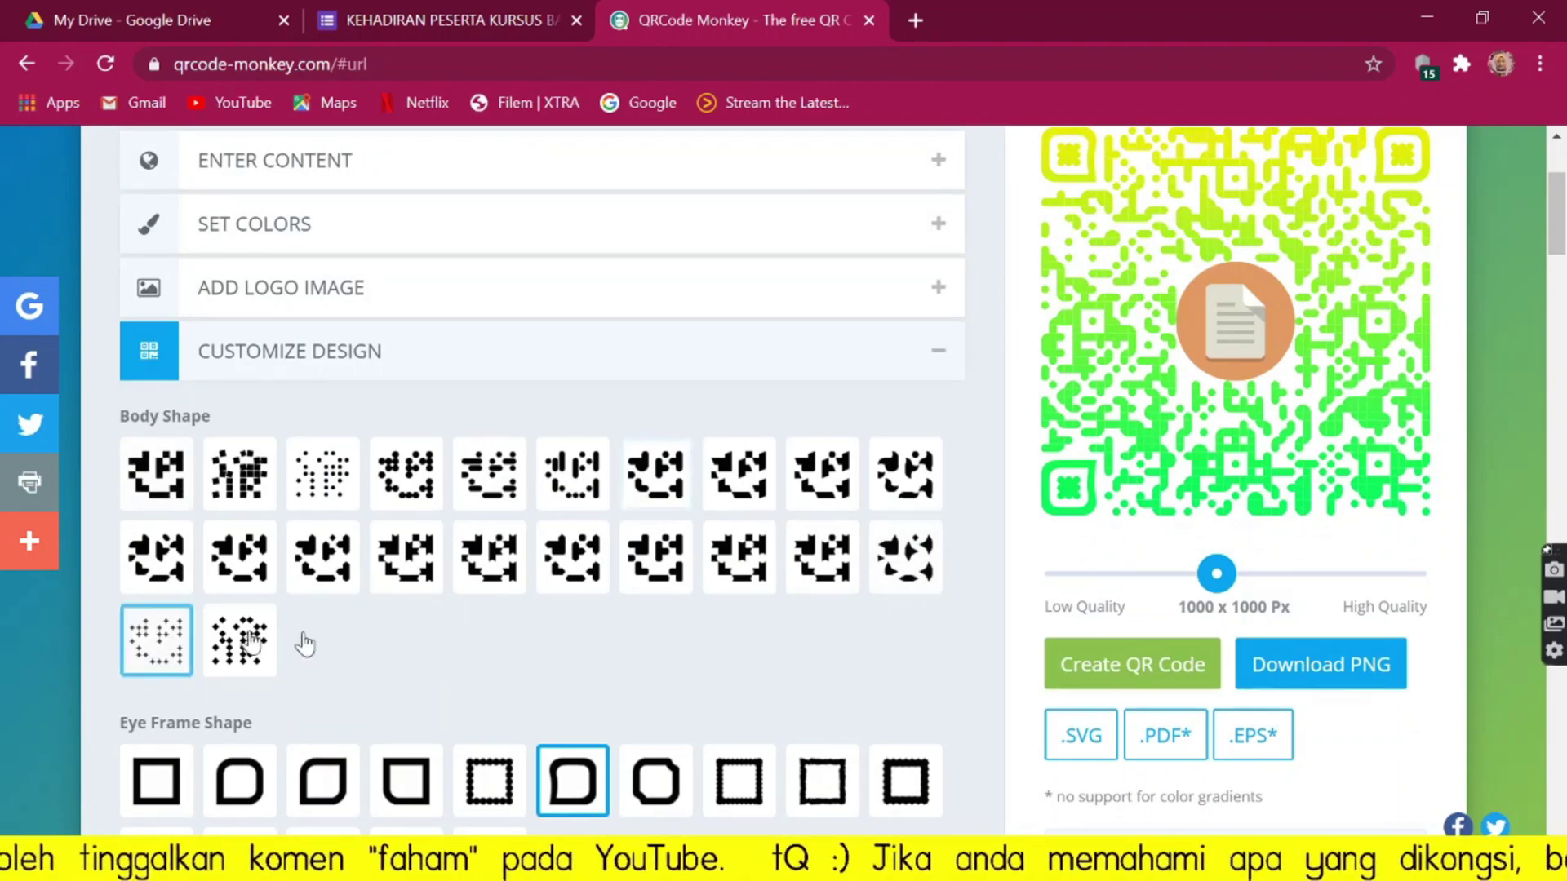
Set the eye frame shape to the circular ring and the eye ball shape to the diagonal block with two cut corners.
{"action": "scroll", "coordinate": [392, 644], "scroll_direction": "down", "scroll_amount": 1}
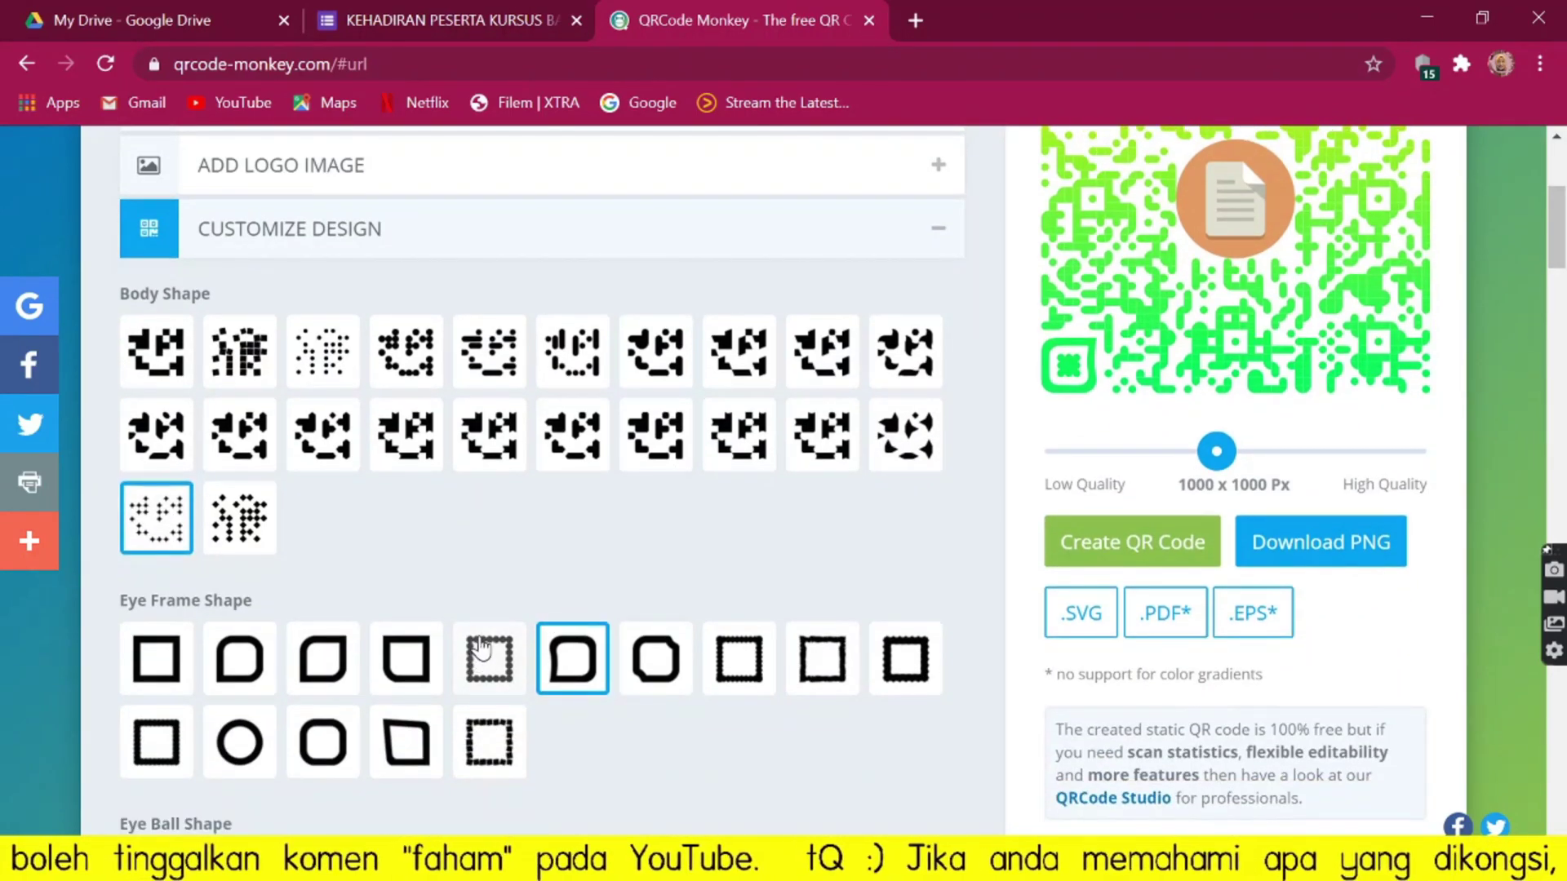
{"action": "left_click", "coordinate": [239, 739]}
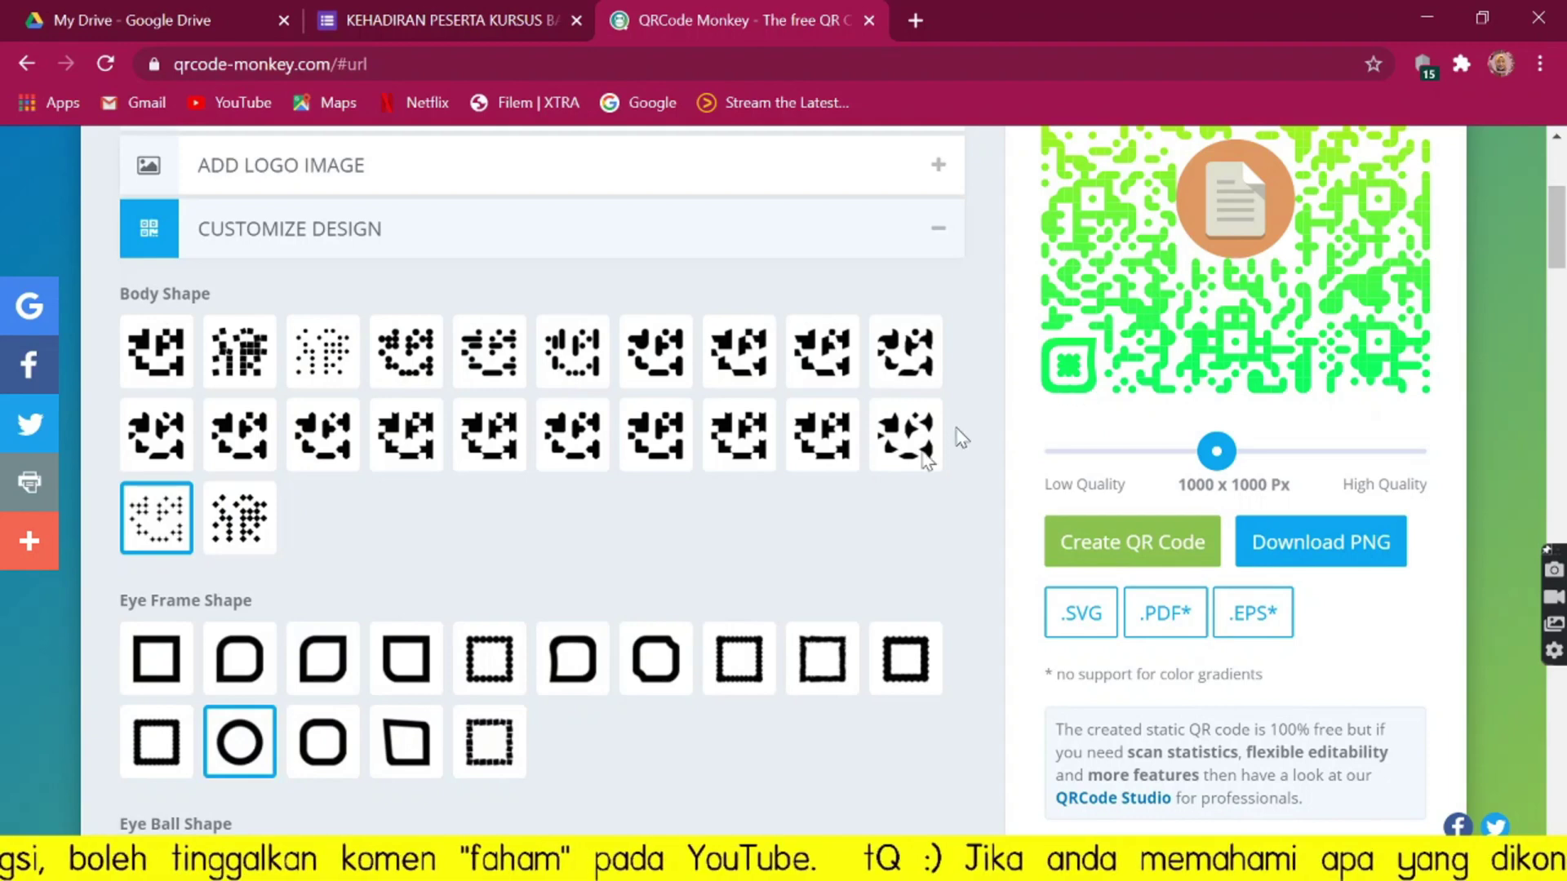
{"action": "scroll", "coordinate": [833, 515], "scroll_direction": "down", "scroll_amount": 3}
{"action": "scroll", "coordinate": [788, 632], "scroll_direction": "up", "scroll_amount": 1}
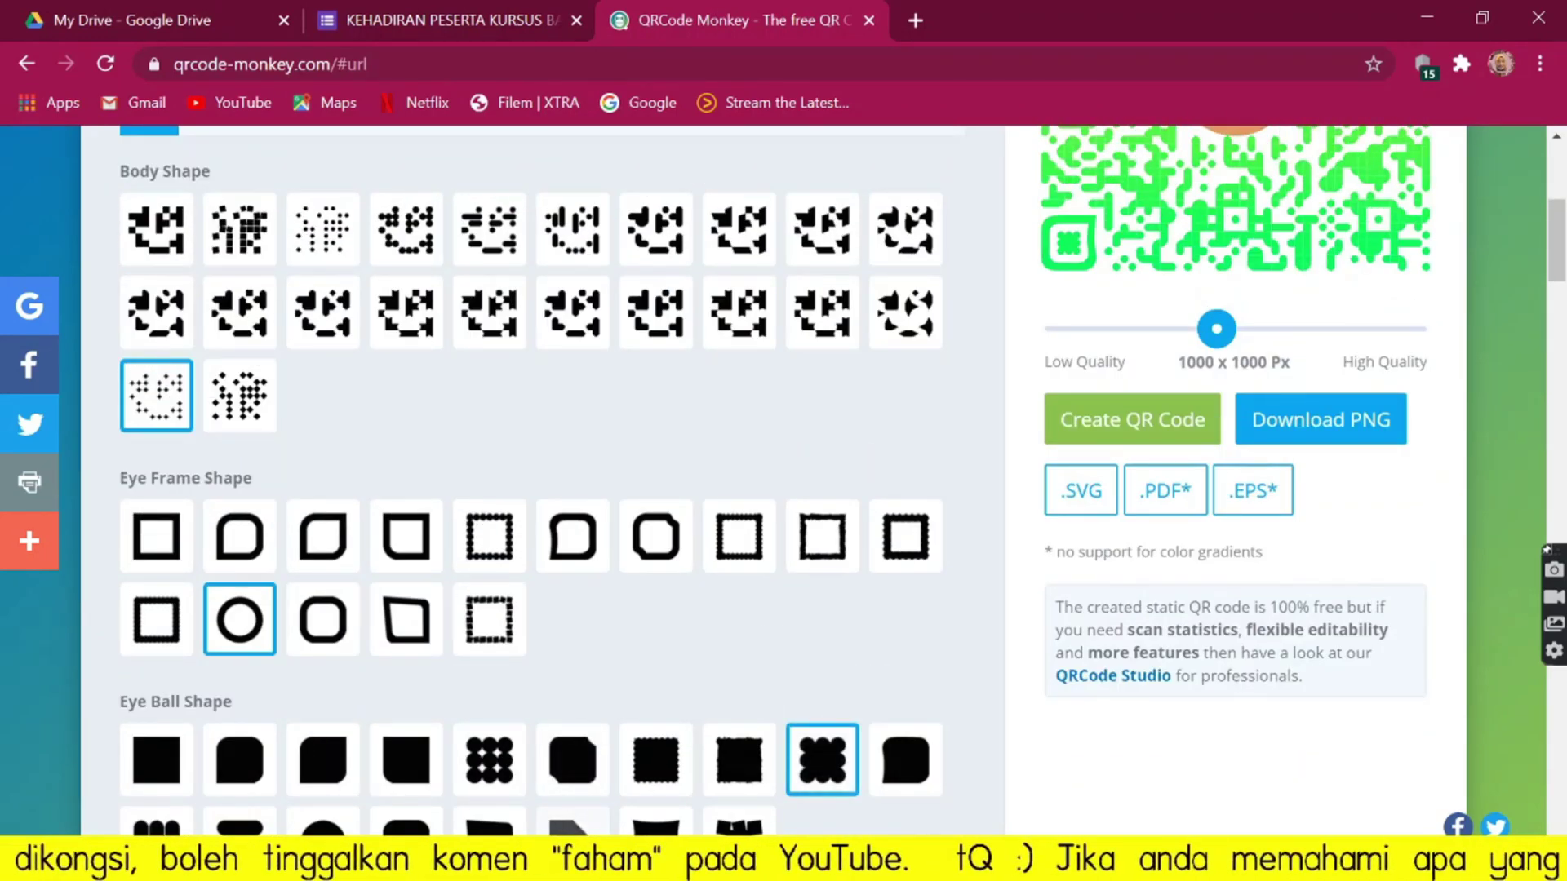
{"action": "scroll", "coordinate": [616, 667], "scroll_direction": "down", "scroll_amount": 1}
{"action": "left_click", "coordinate": [572, 721]}
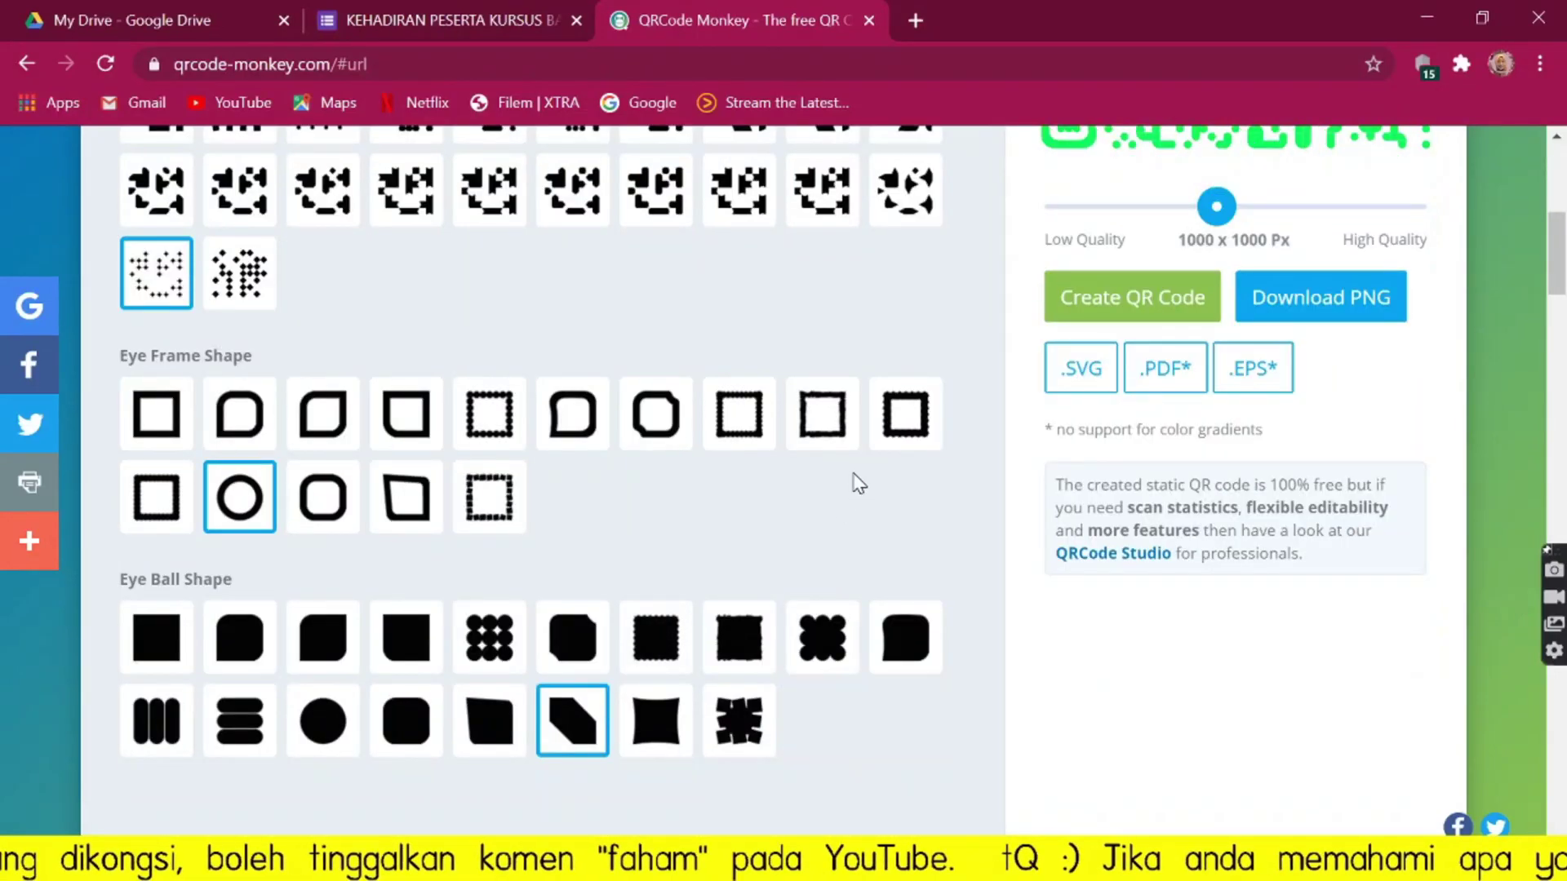
Generate the QR code with the new colors, logo and shapes, and download it as a PNG at 1000 x 1000 px.
{"action": "scroll", "coordinate": [755, 657], "scroll_direction": "up", "scroll_amount": 2}
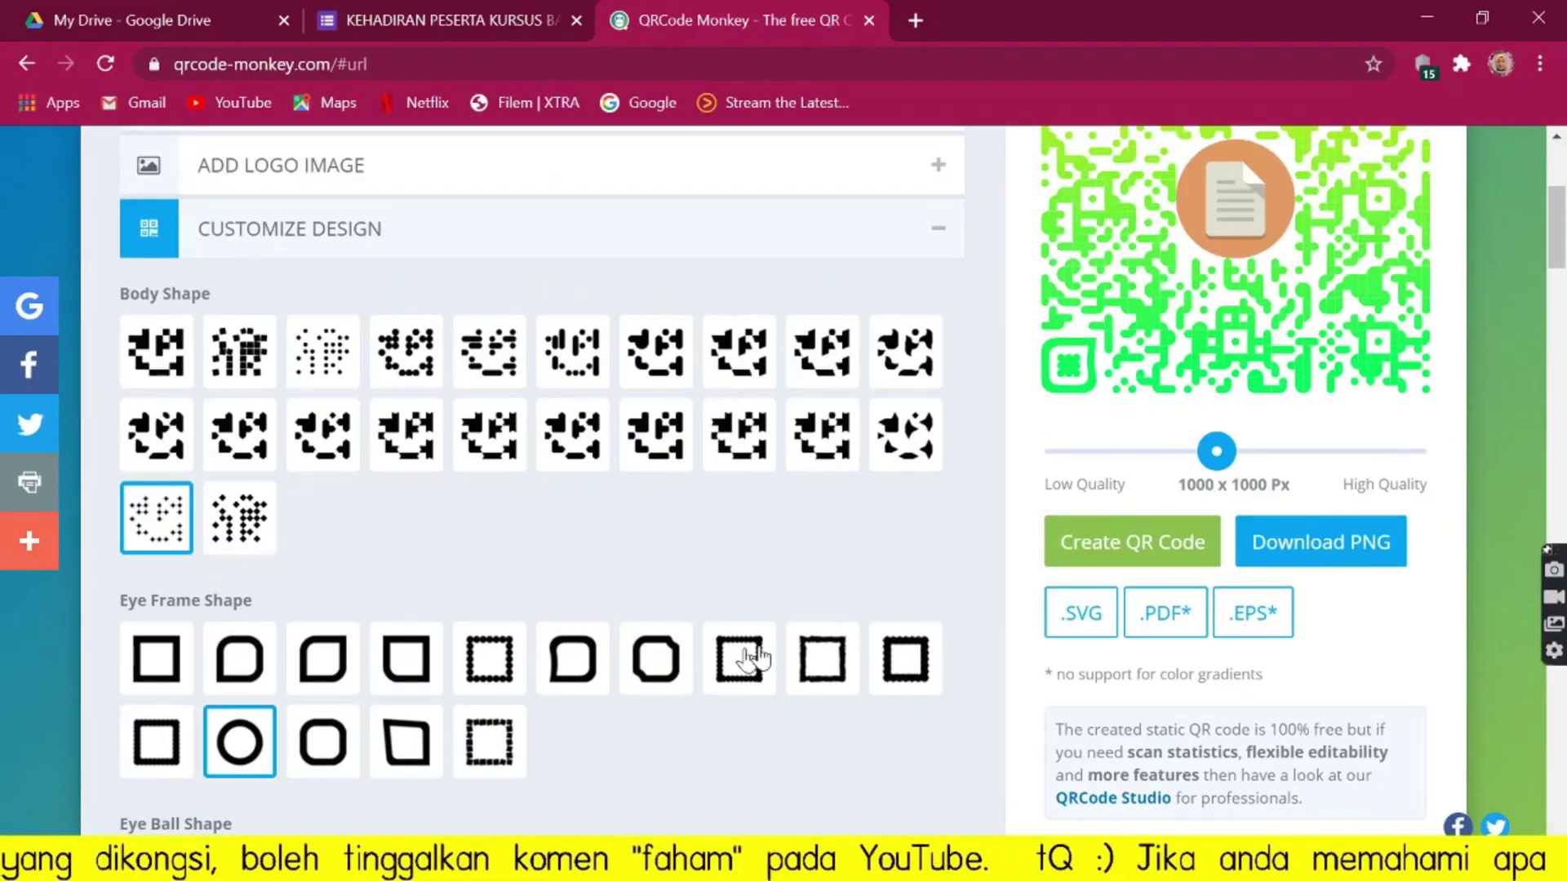
{"action": "left_click", "coordinate": [1159, 542]}
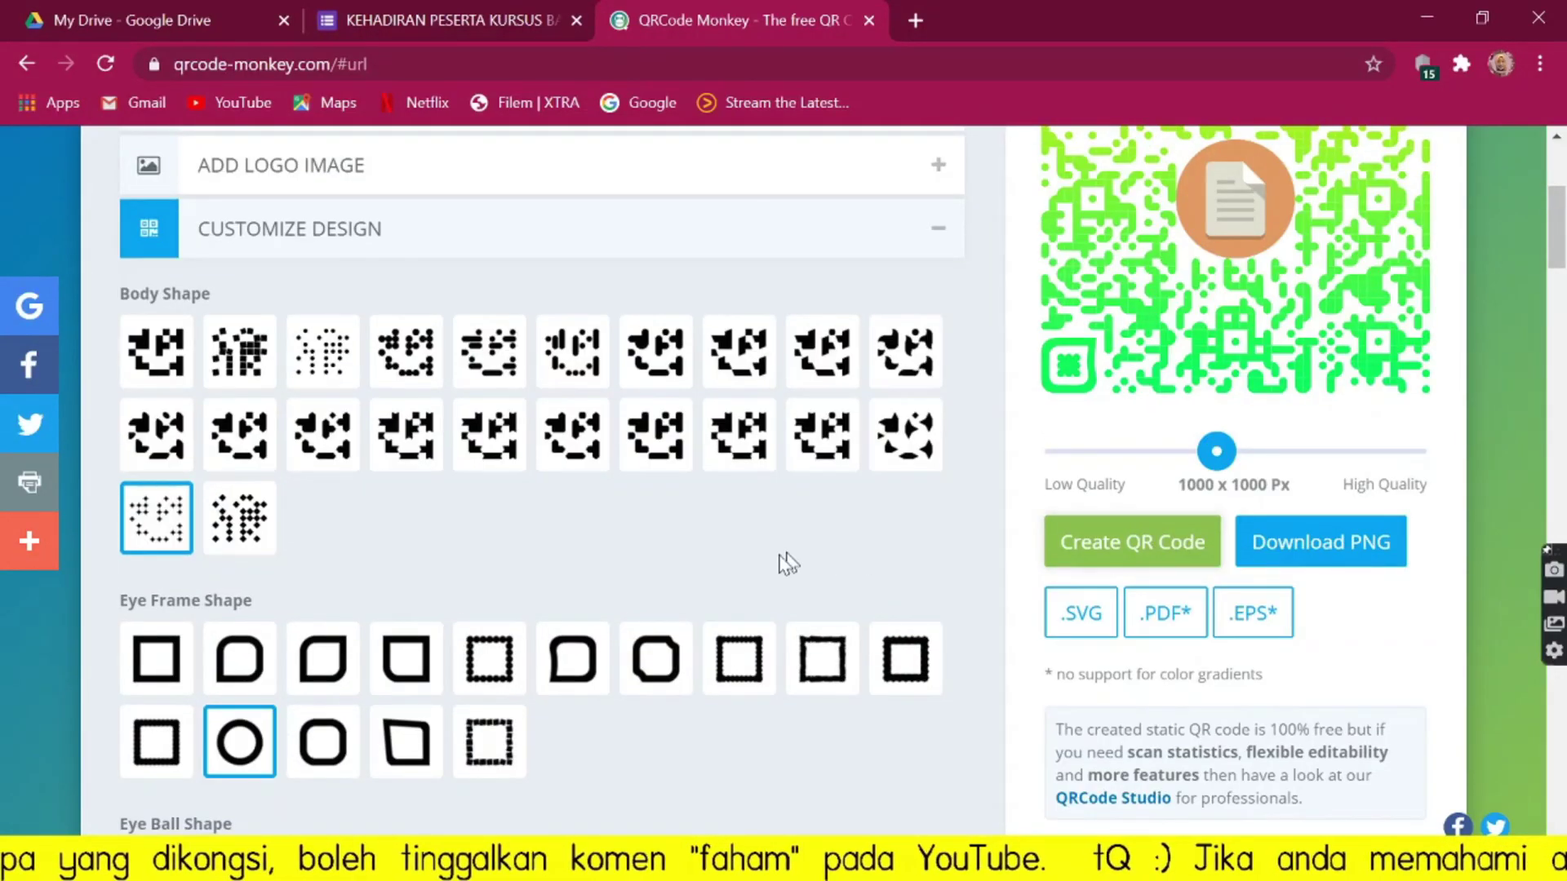
{"action": "scroll", "coordinate": [787, 560], "scroll_direction": "up", "scroll_amount": 1}
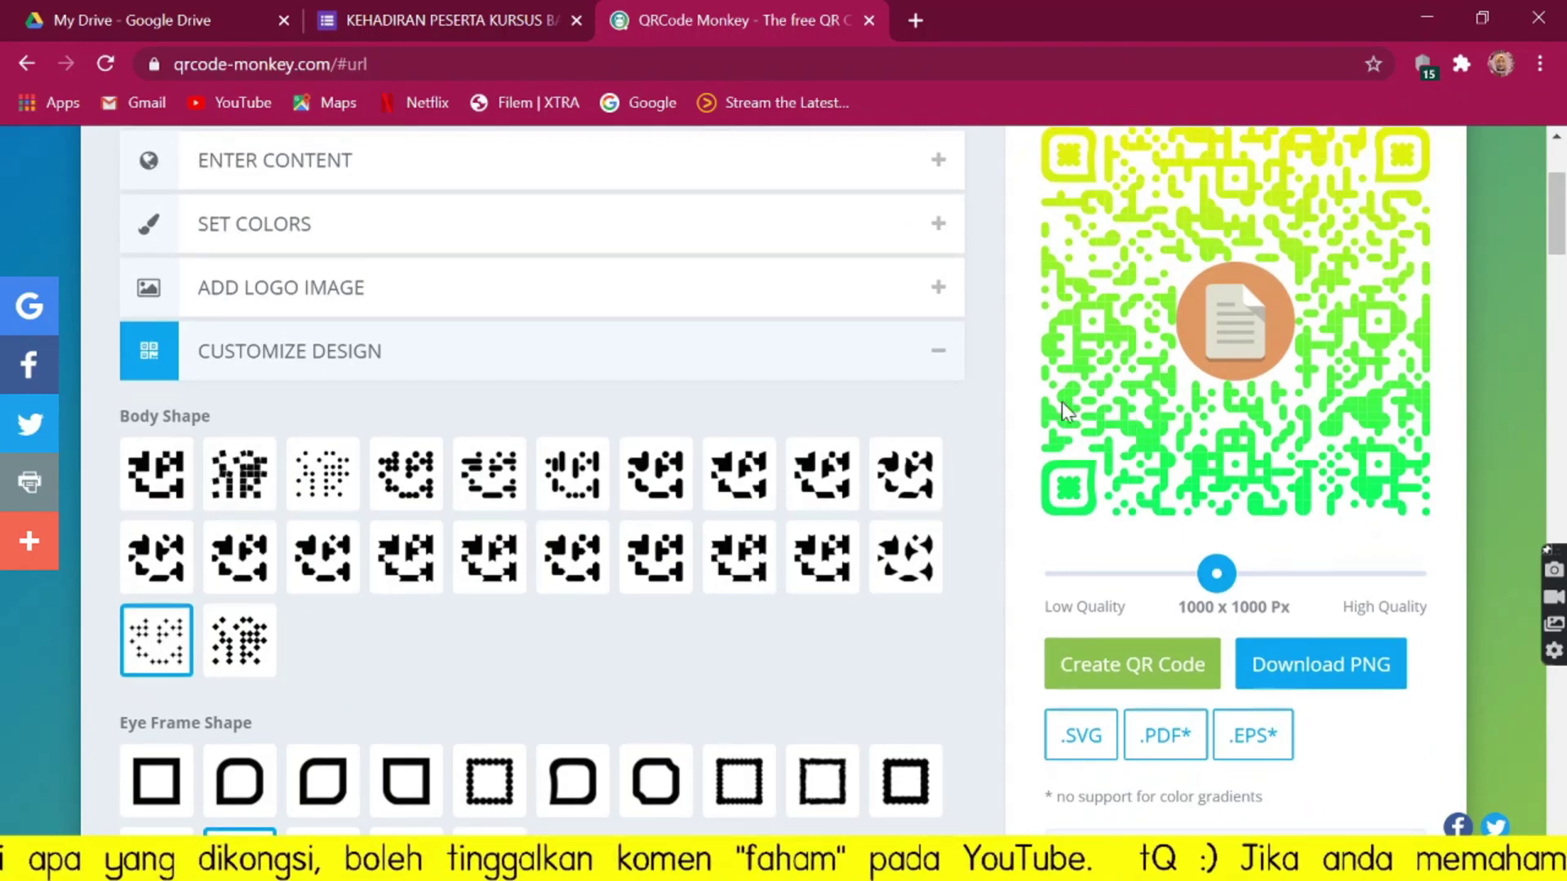
{"action": "left_click", "coordinate": [1120, 674]}
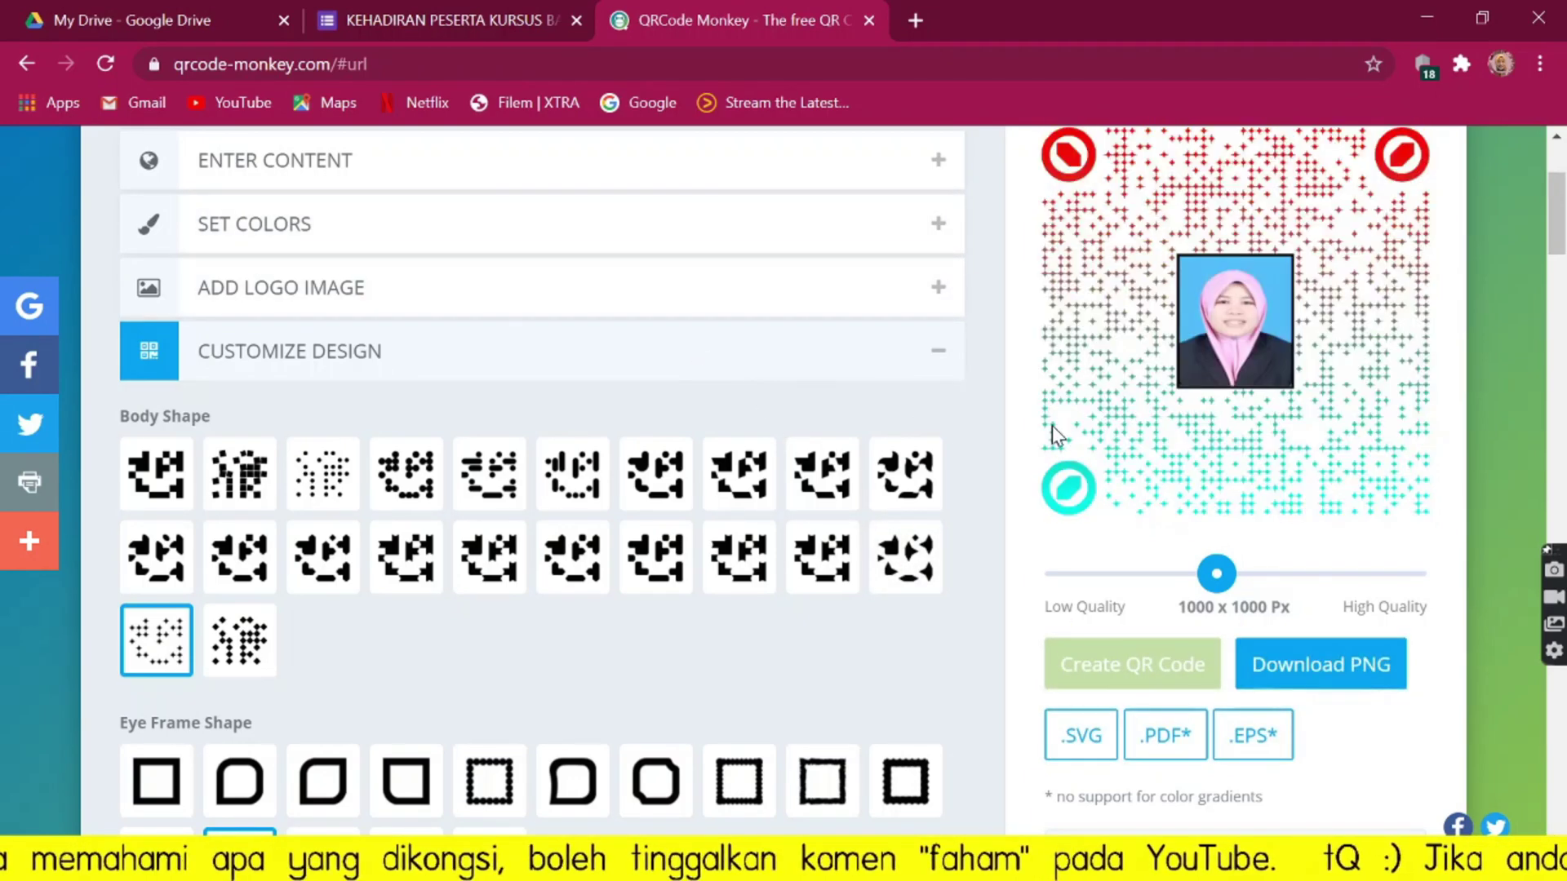
{"action": "scroll", "coordinate": [1035, 437], "scroll_direction": "up", "scroll_amount": 1}
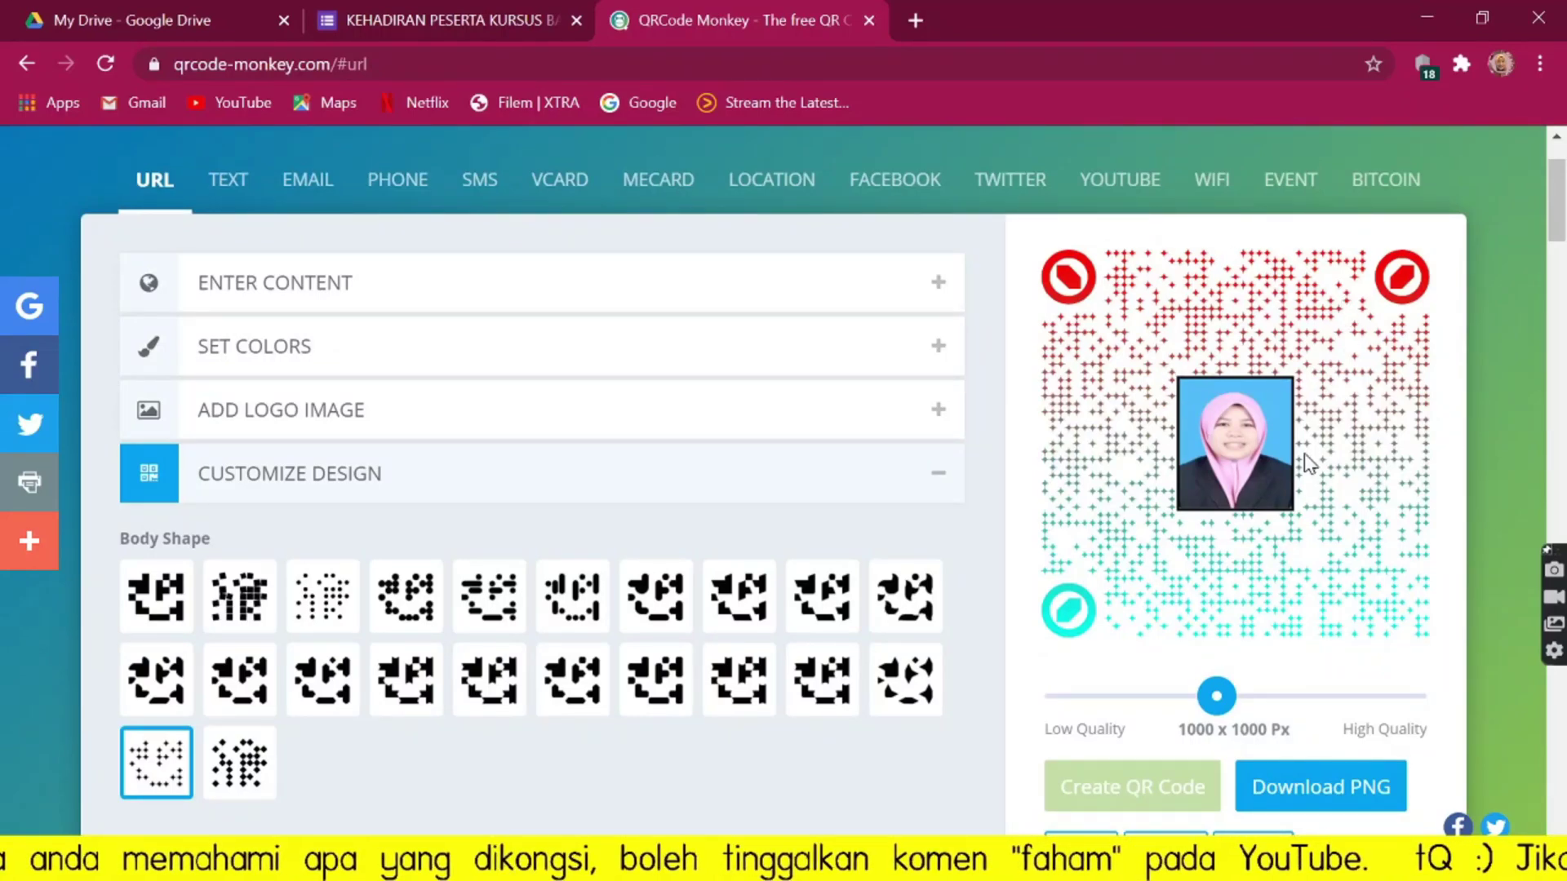
{"action": "scroll", "coordinate": [1277, 396], "scroll_direction": "down", "scroll_amount": 1}
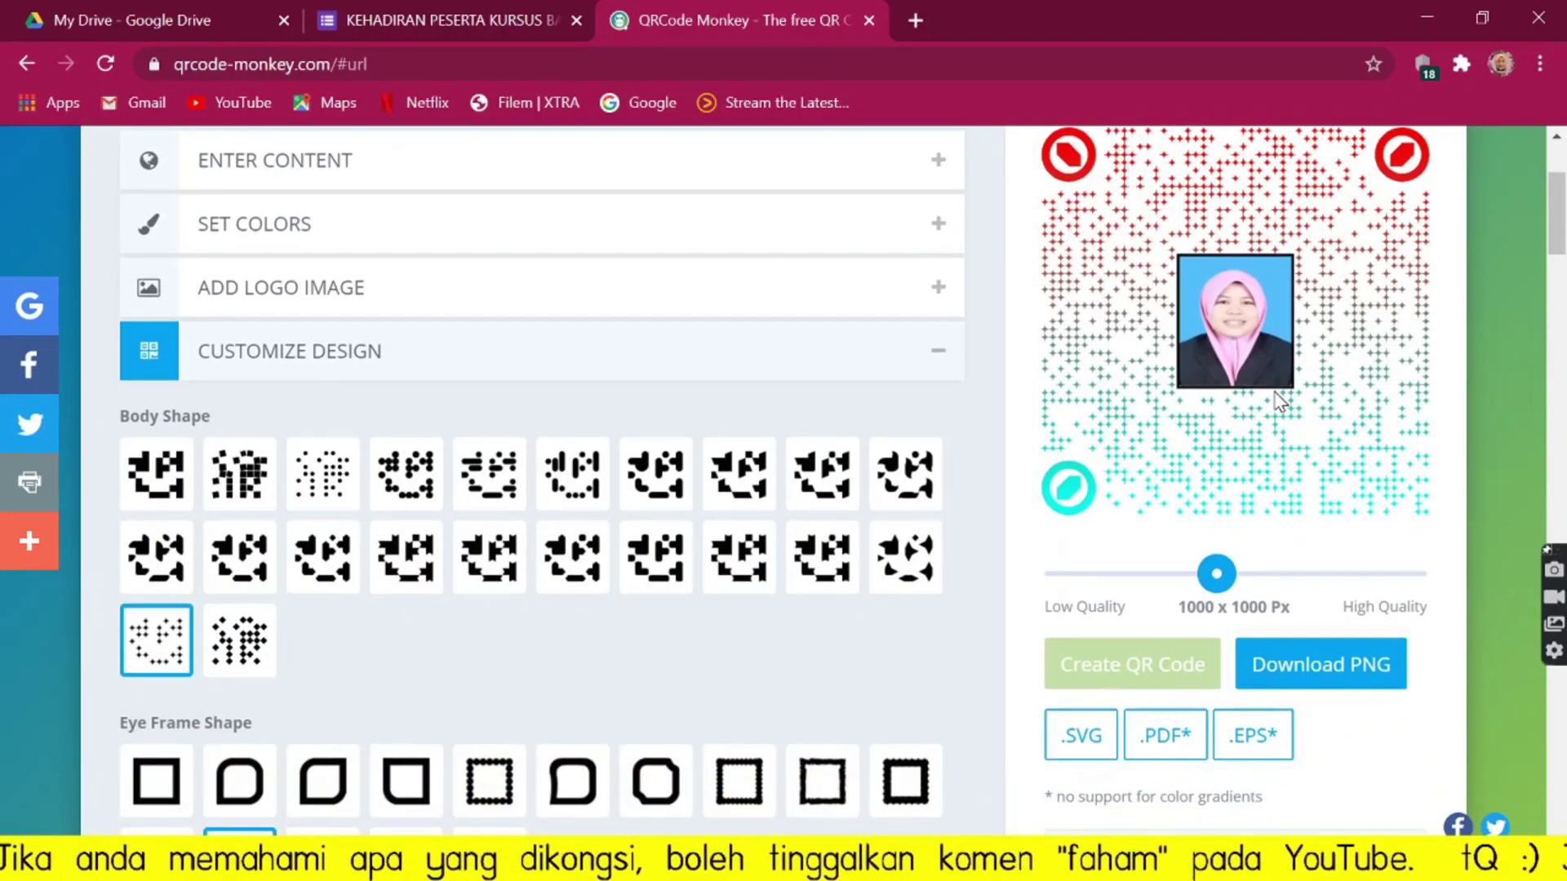
{"action": "left_click", "coordinate": [1382, 674]}
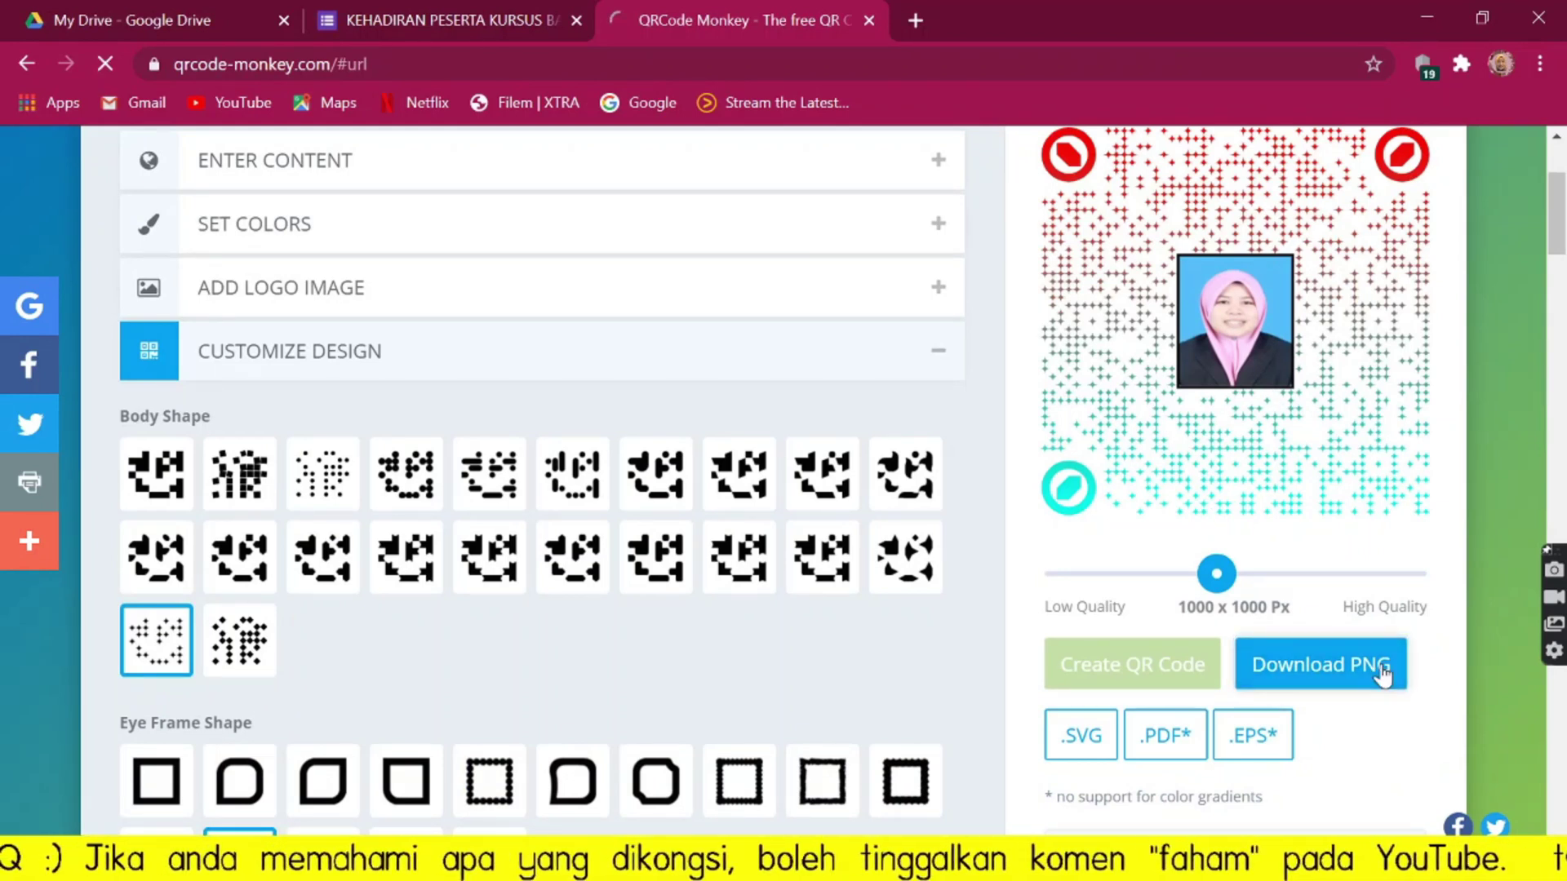